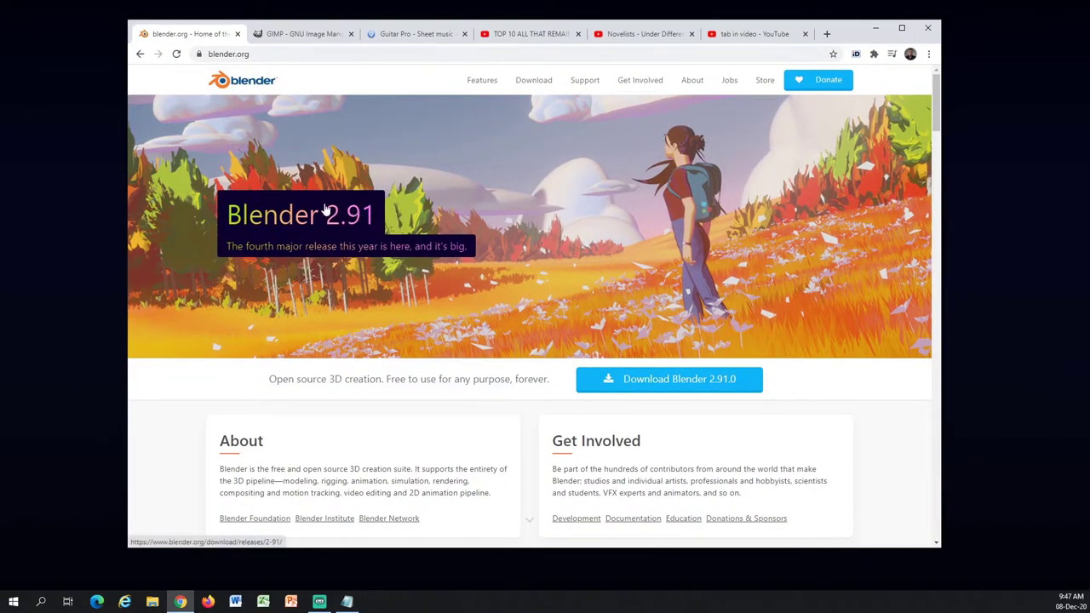
# Step: Shift the browser window slightly left and look over the video search results tab
pyautogui.scroll(-3, 393, 289)
pyautogui.scroll(3, 394, 290)
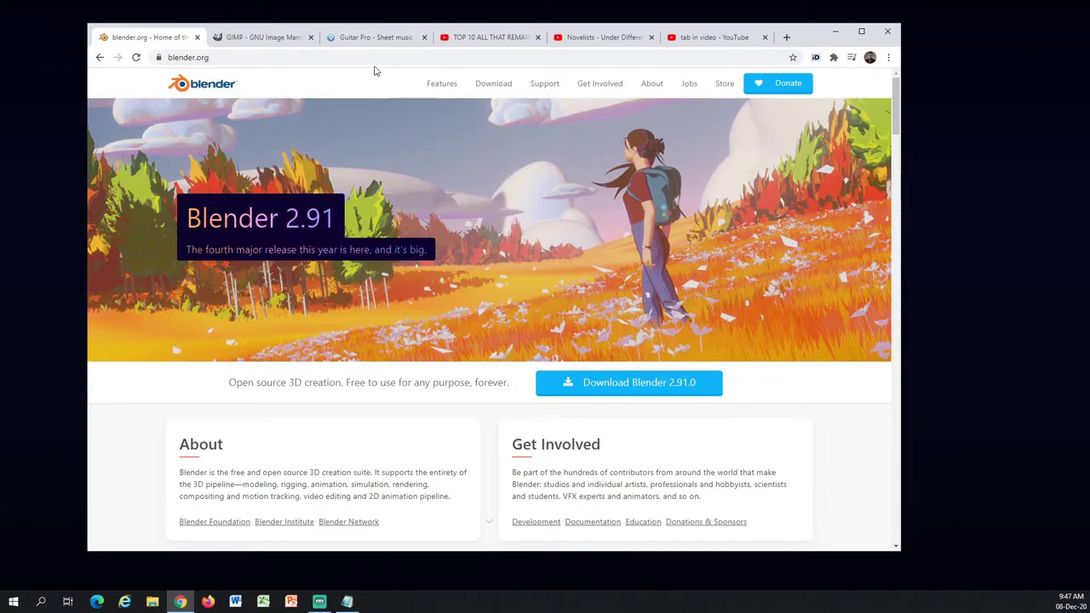
pyautogui.moveTo(790, 36); pyautogui.dragTo(769, 30)
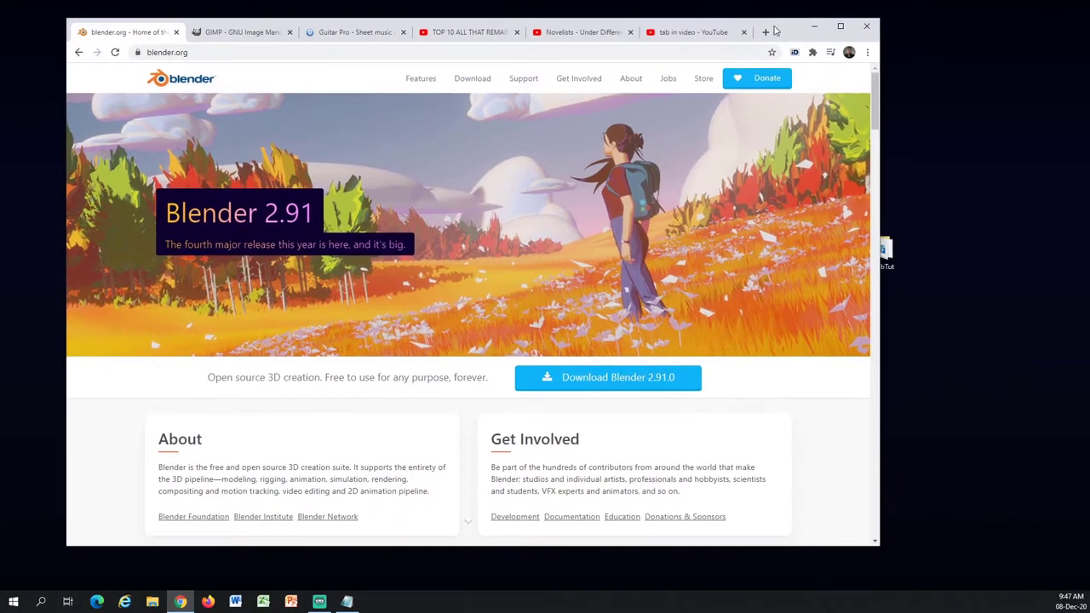
pyautogui.click(685, 34)
pyautogui.scroll(-2, 477, 298)
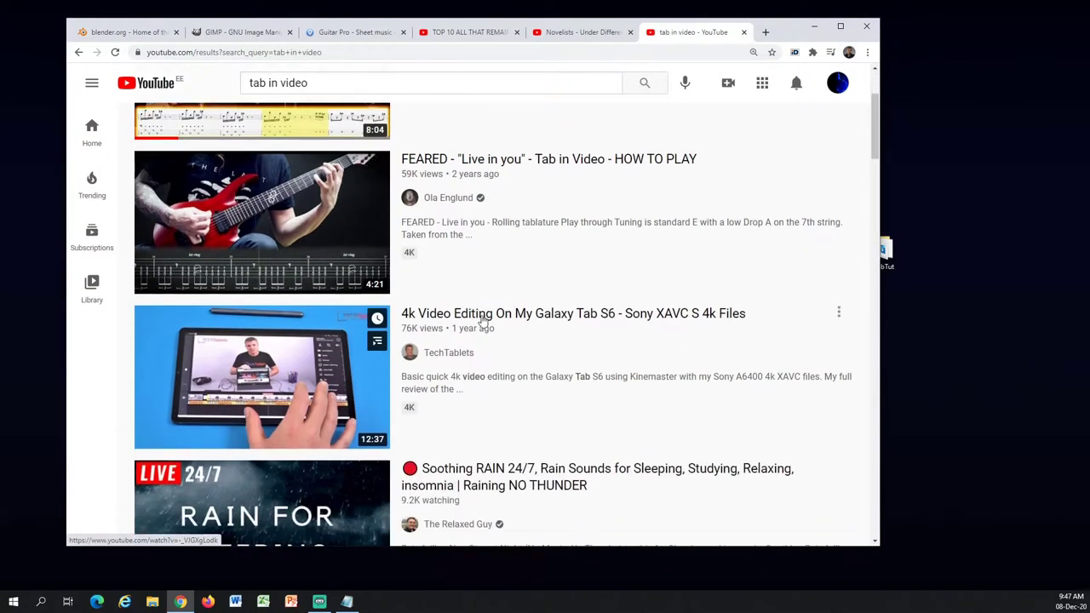
pyautogui.scroll(2, 482, 320)
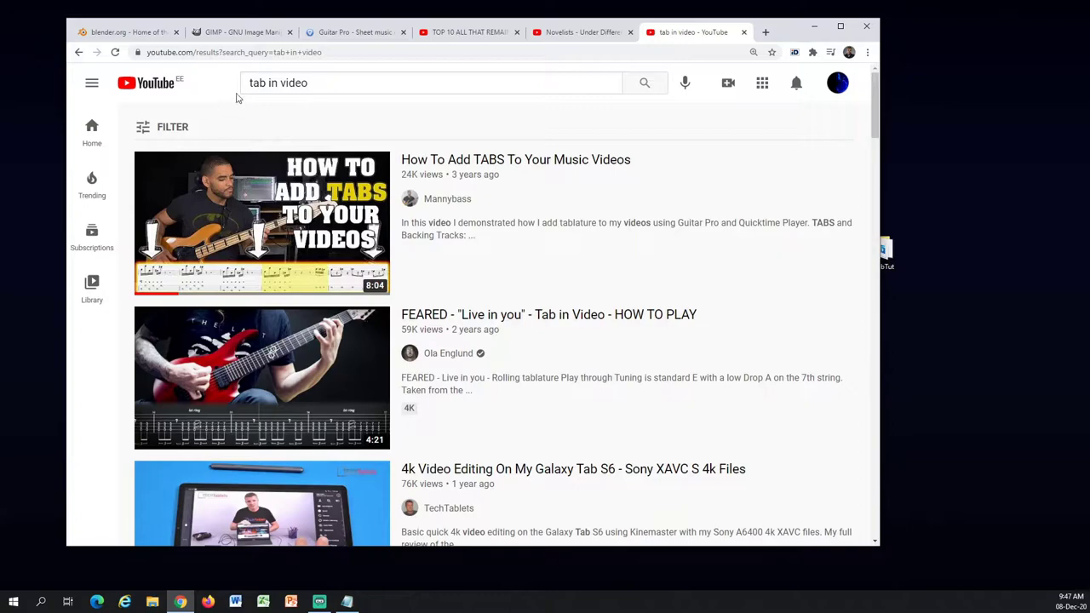
pyautogui.moveTo(458, 159)
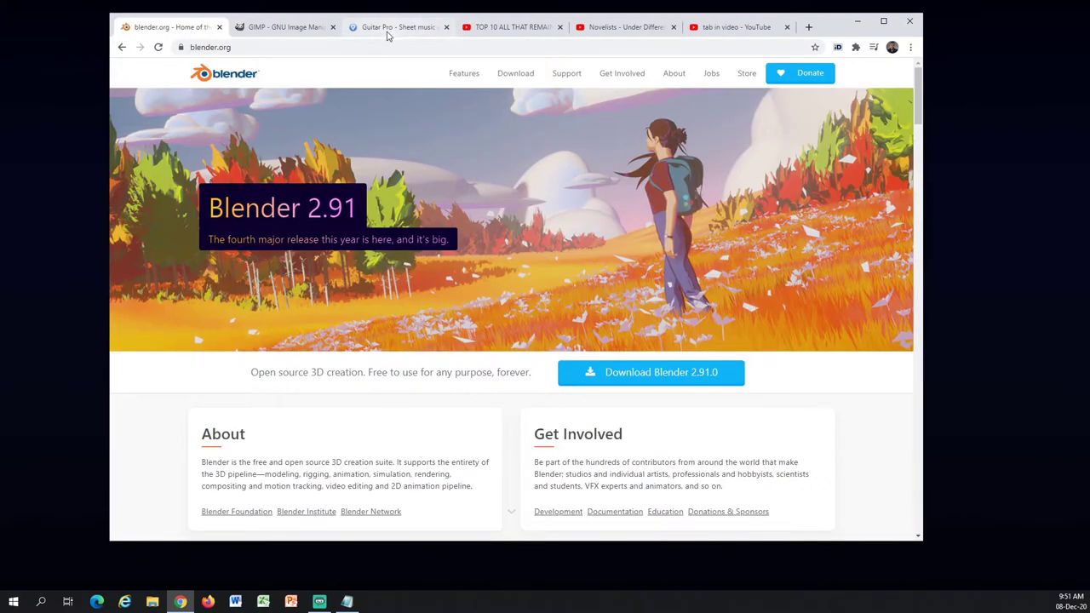
# Step: Browse the Guitar Pro website, then switch to the GIMP 2.10.22 page
pyautogui.click(394, 27)
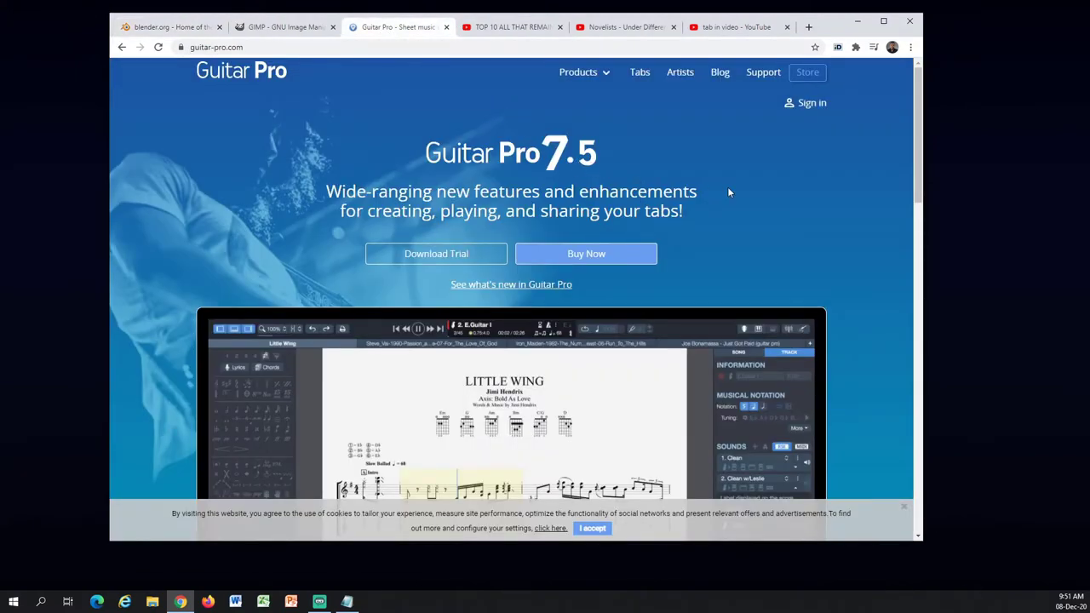
pyautogui.scroll(-2, 377, 260)
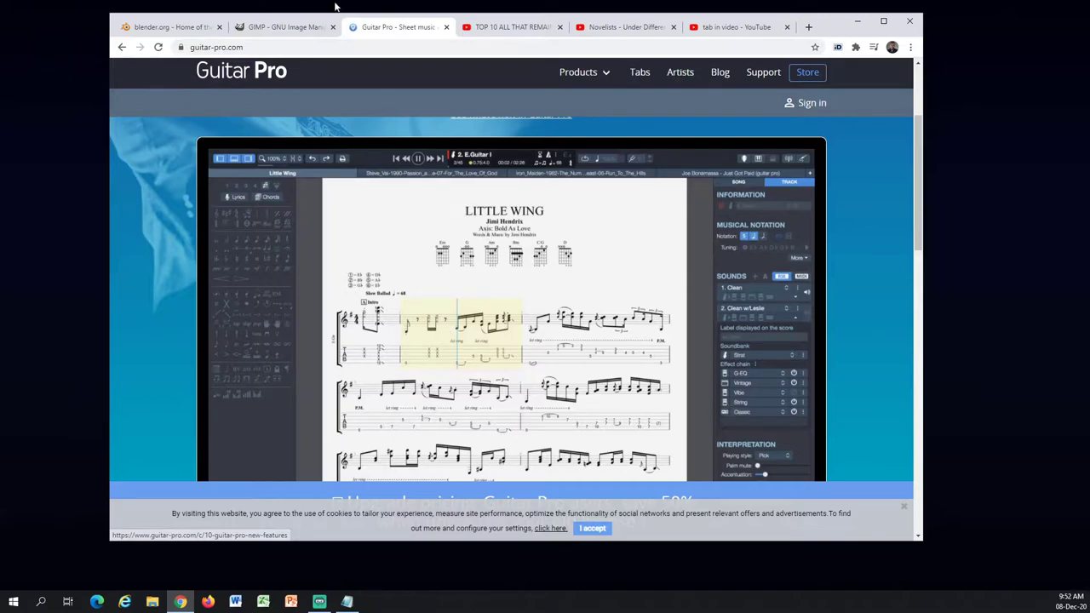
pyautogui.click(275, 27)
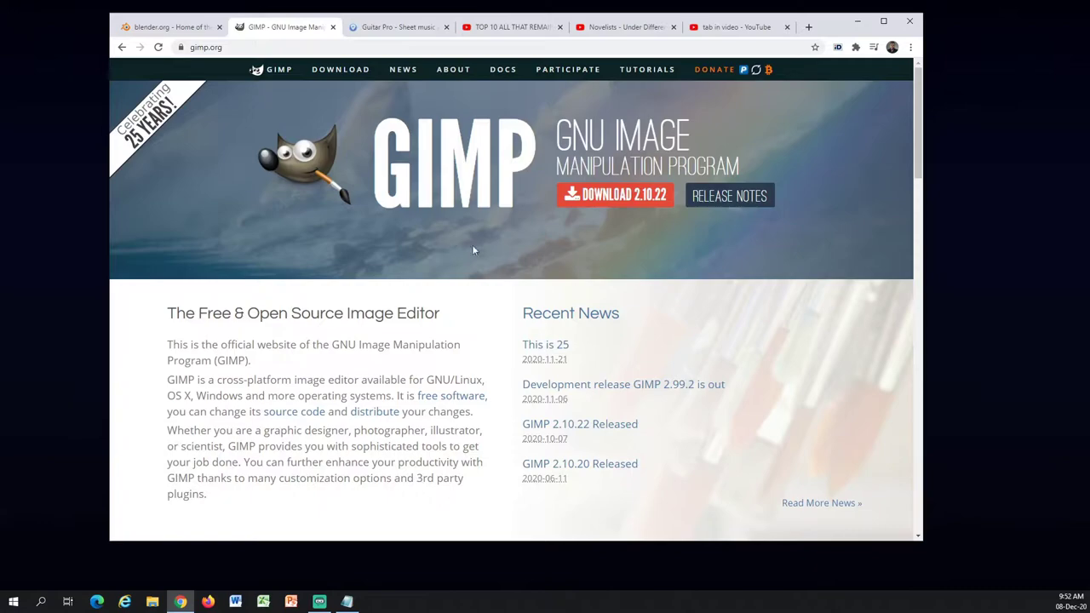
# Step: Return from gimp.org to the blender.org tab with the Blender 2.91 banner and reposition the window
pyautogui.scroll(-3, 538, 261)
pyautogui.scroll(3, 506, 307)
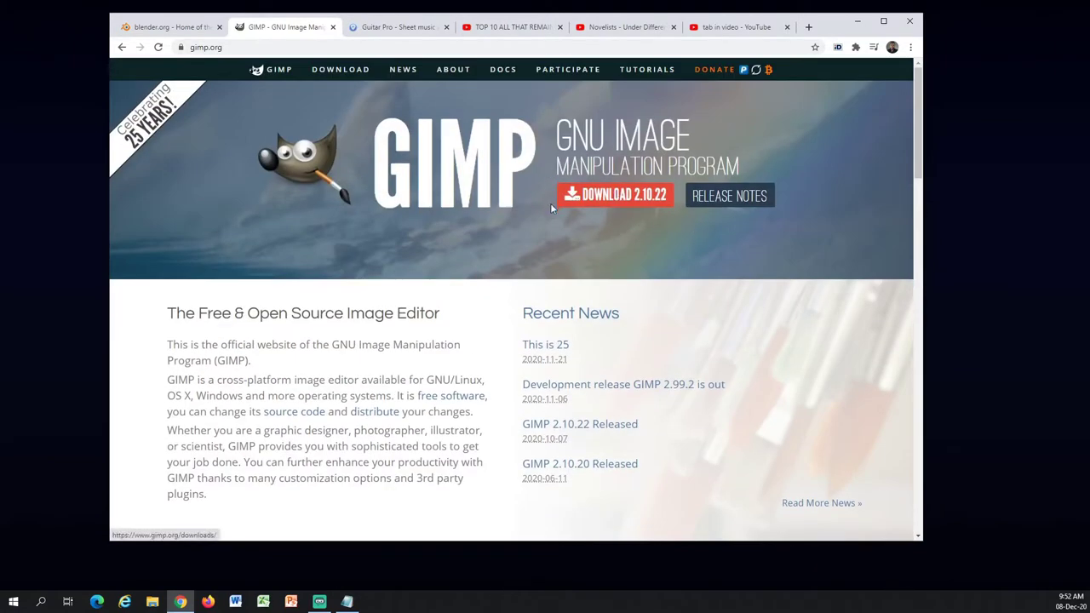
pyautogui.hotkey('ctrl', 'shift', 'Tab')
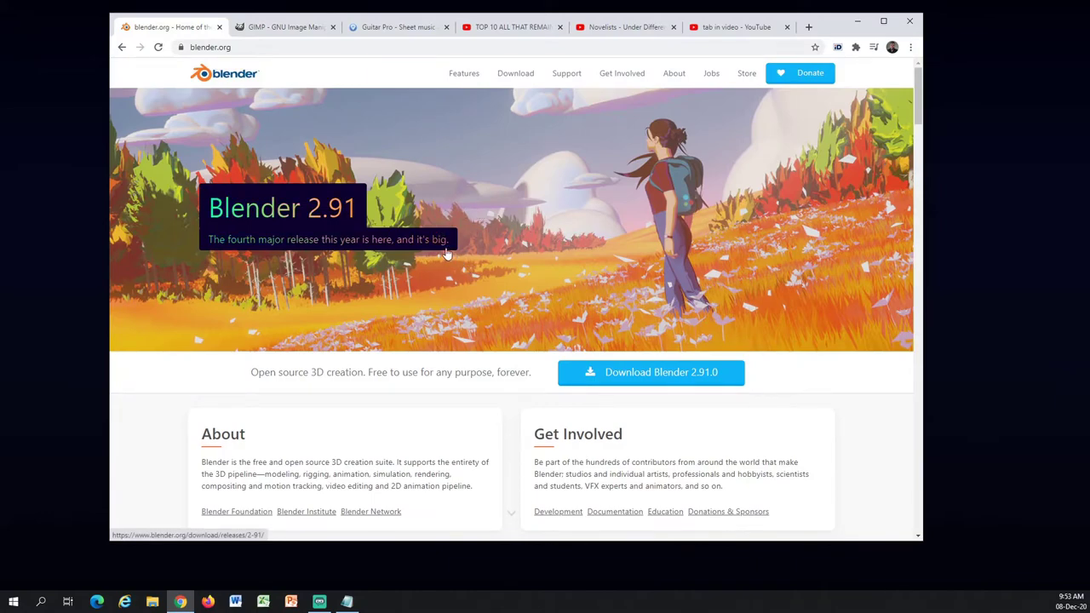
pyautogui.scroll(-1, 413, 329)
pyautogui.scroll(1, 481, 224)
pyautogui.moveTo(832, 21); pyautogui.dragTo(815, 41)
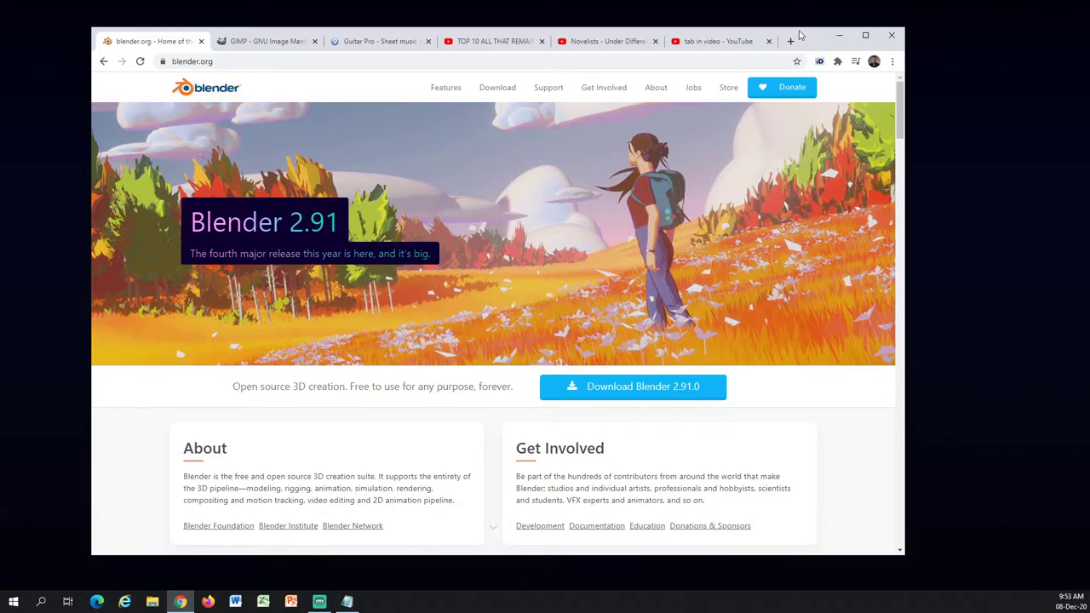
pyautogui.moveTo(813, 36); pyautogui.dragTo(825, 37)
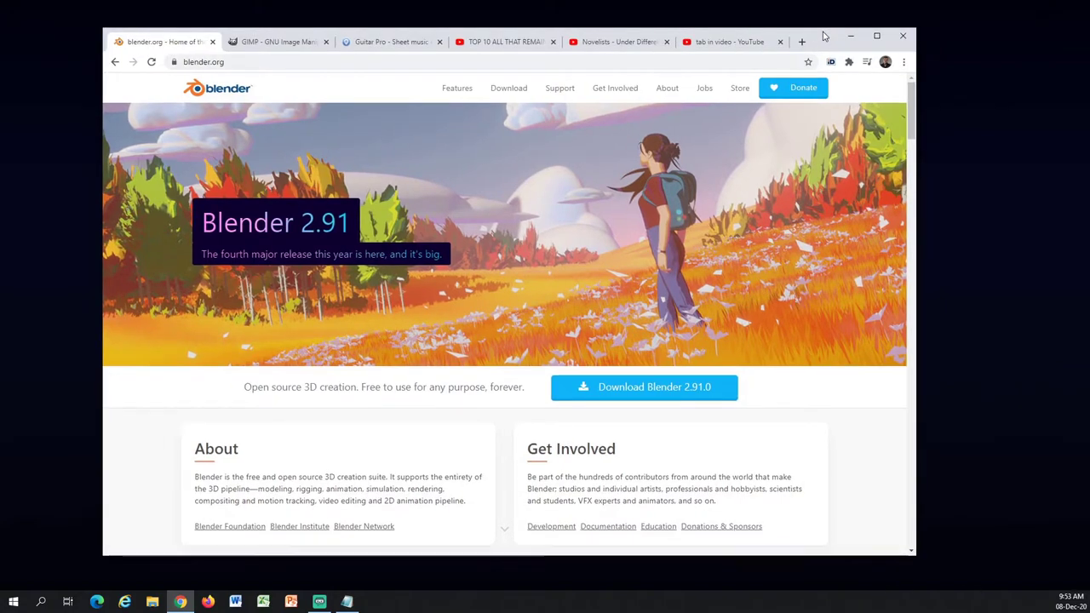
pyautogui.scroll(-2, 431, 337)
pyautogui.scroll(2, 431, 336)
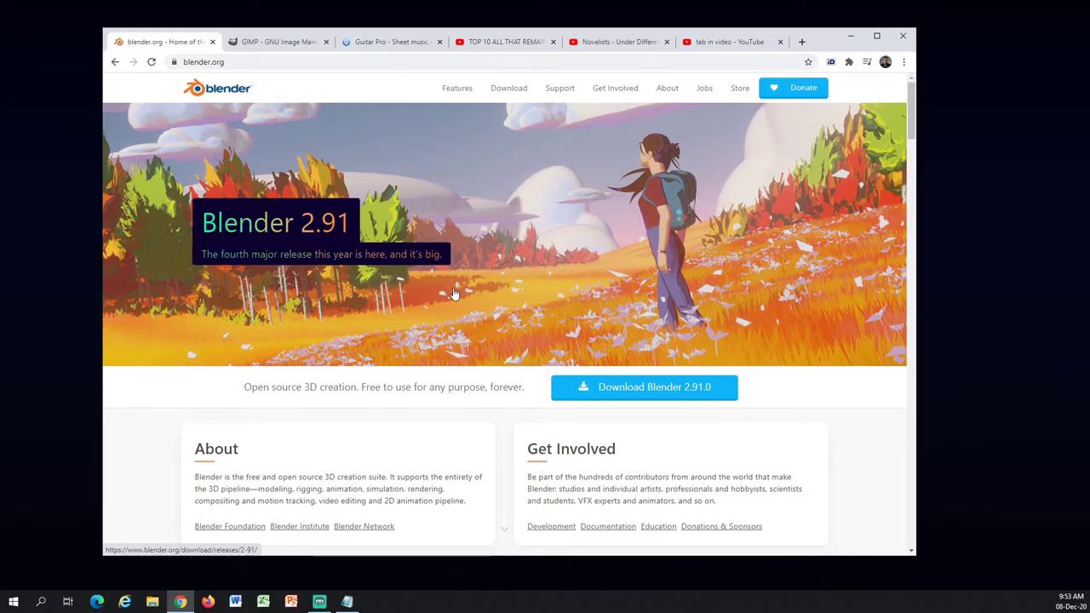
pyautogui.click(387, 41)
pyautogui.click(256, 43)
pyautogui.click(394, 44)
pyautogui.scroll(-10, 470, 266)
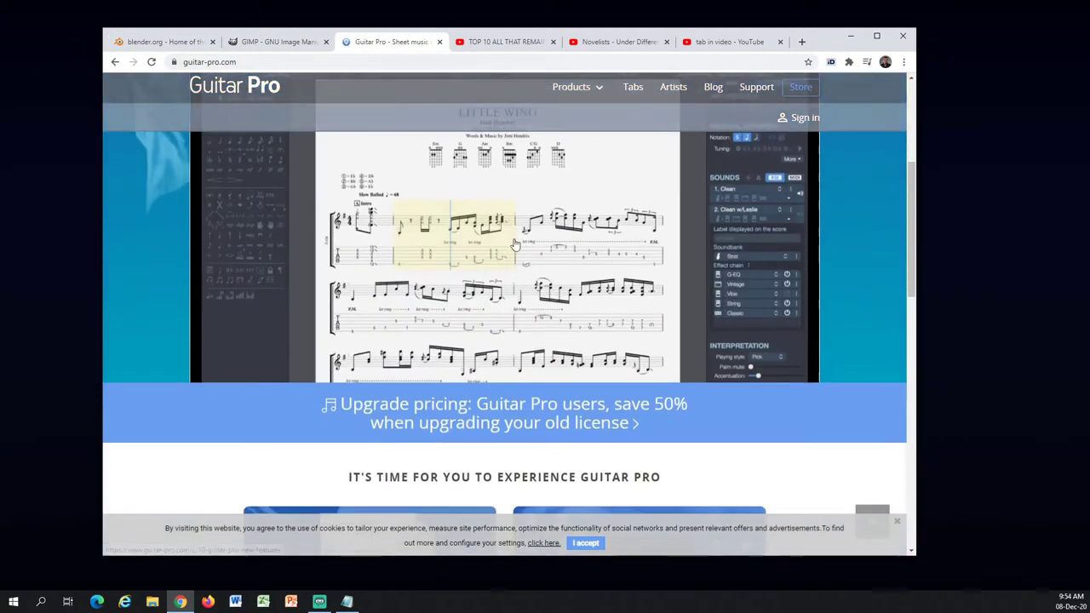
pyautogui.scroll(-10, 470, 266)
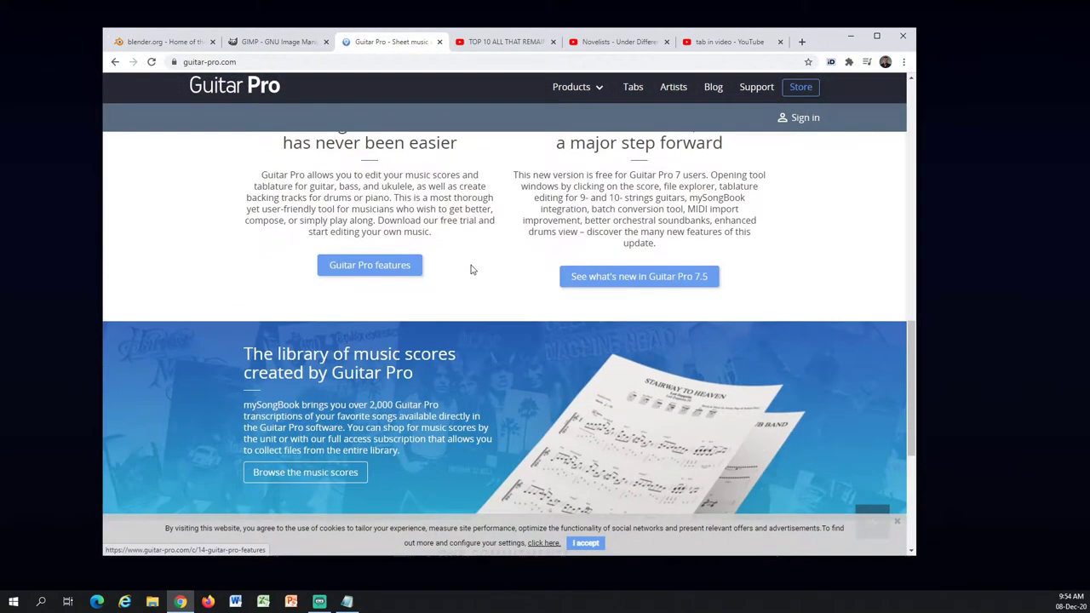
pyautogui.scroll(20, 550, 305)
pyautogui.scroll(-1, 561, 400)
pyautogui.scroll(-3, 560, 400)
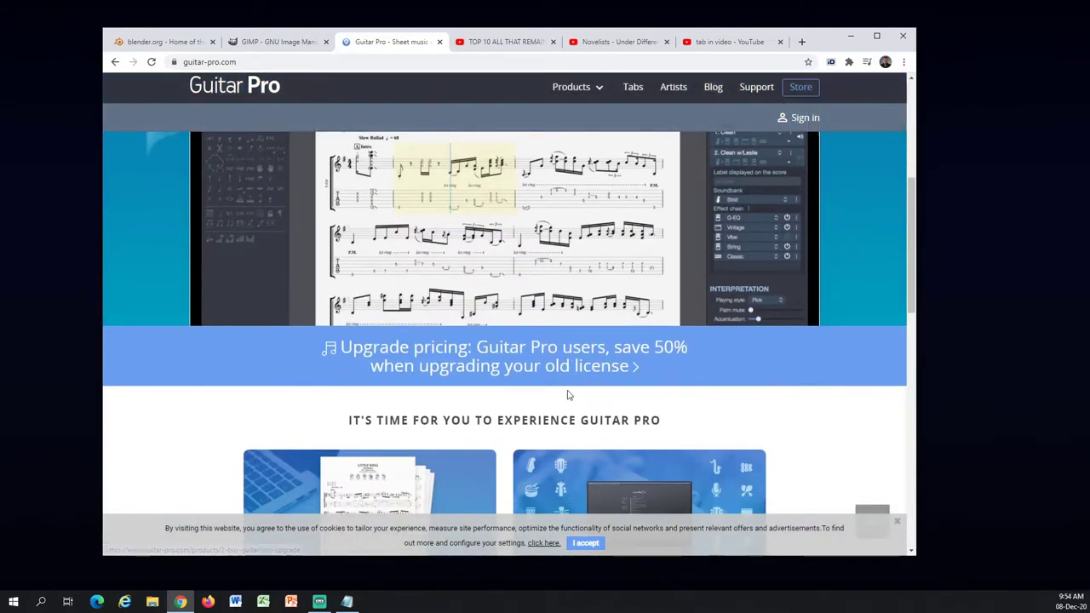
pyautogui.scroll(5, 565, 394)
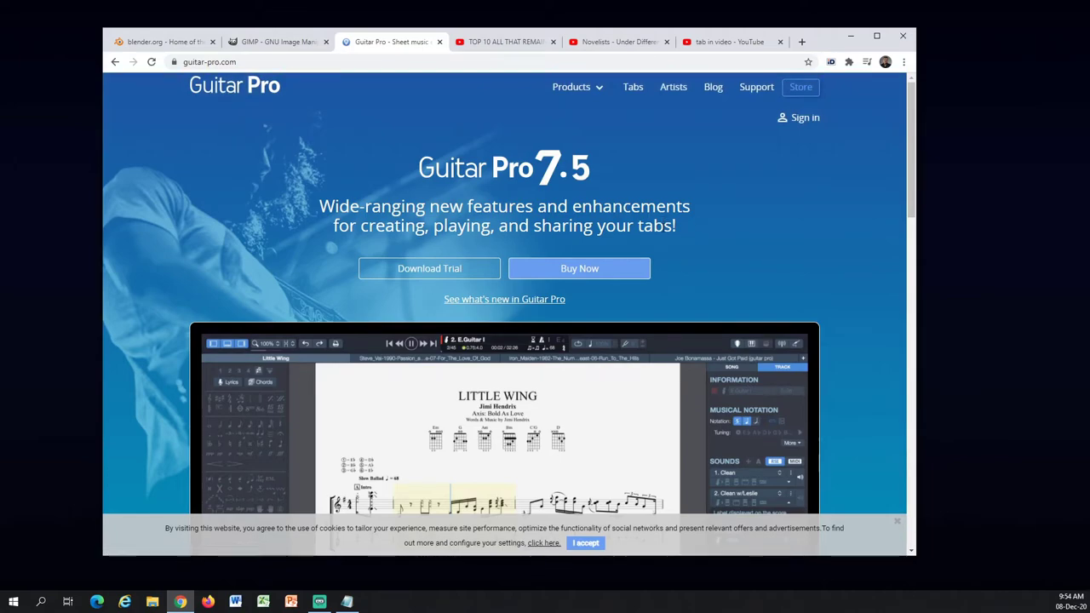
pyautogui.scroll(-3, 476, 307)
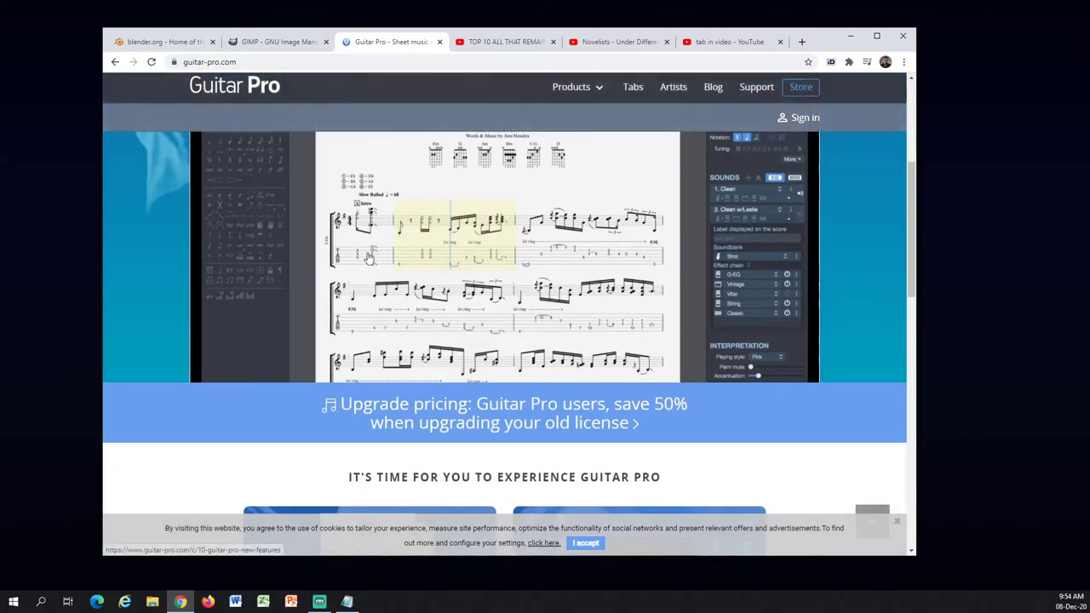
pyautogui.scroll(3, 553, 171)
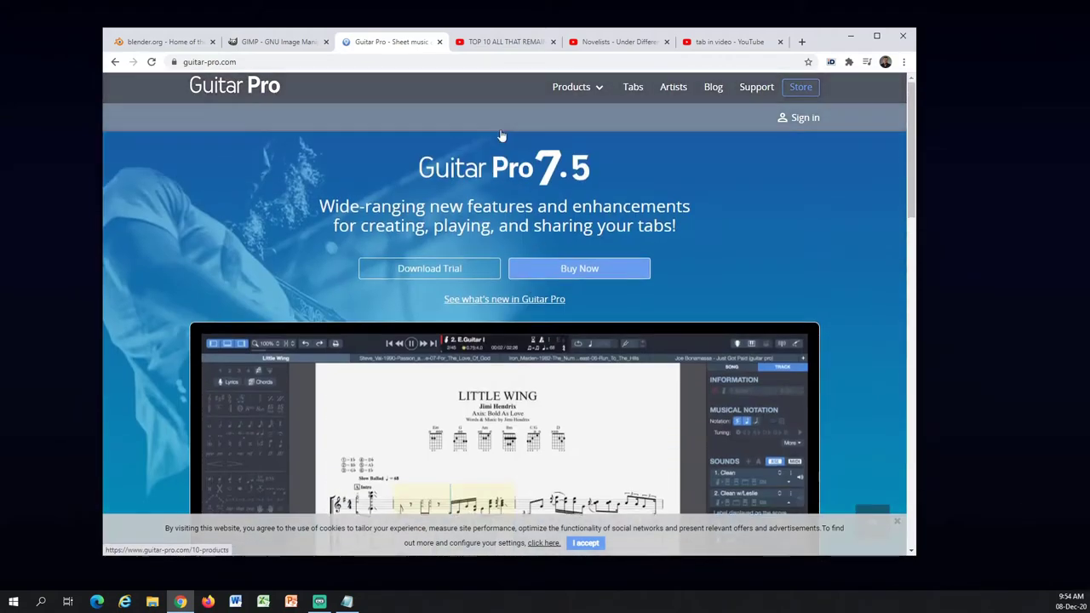
pyautogui.click(271, 42)
pyautogui.click(162, 42)
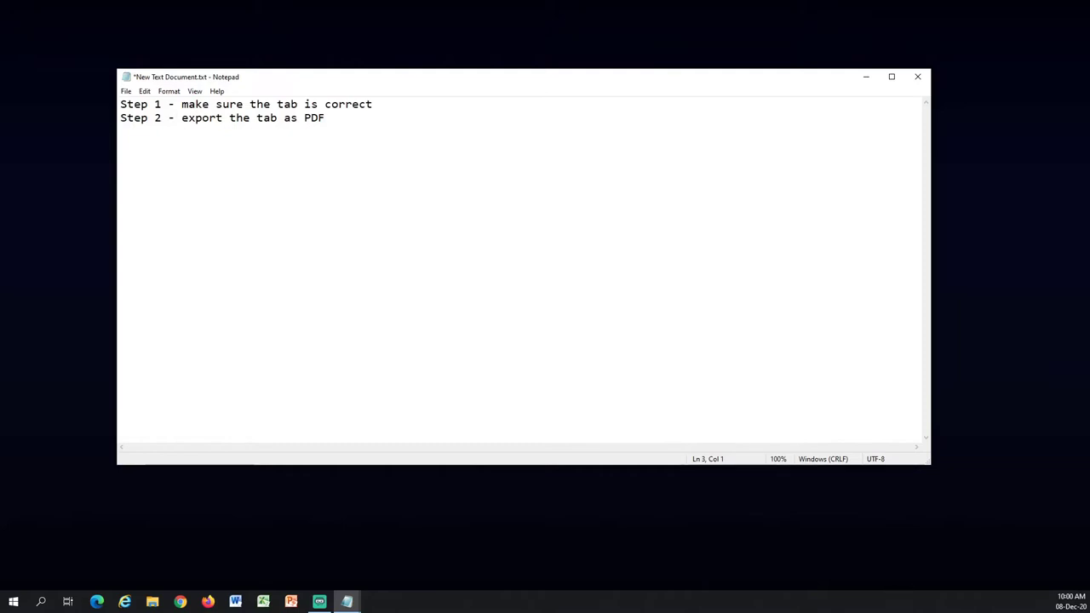
# Step: Paste the Step 3 line about importing into GIMP and add 'also the mask if needed'
pyautogui.write('Step 3 - Import the PDF into gimp')
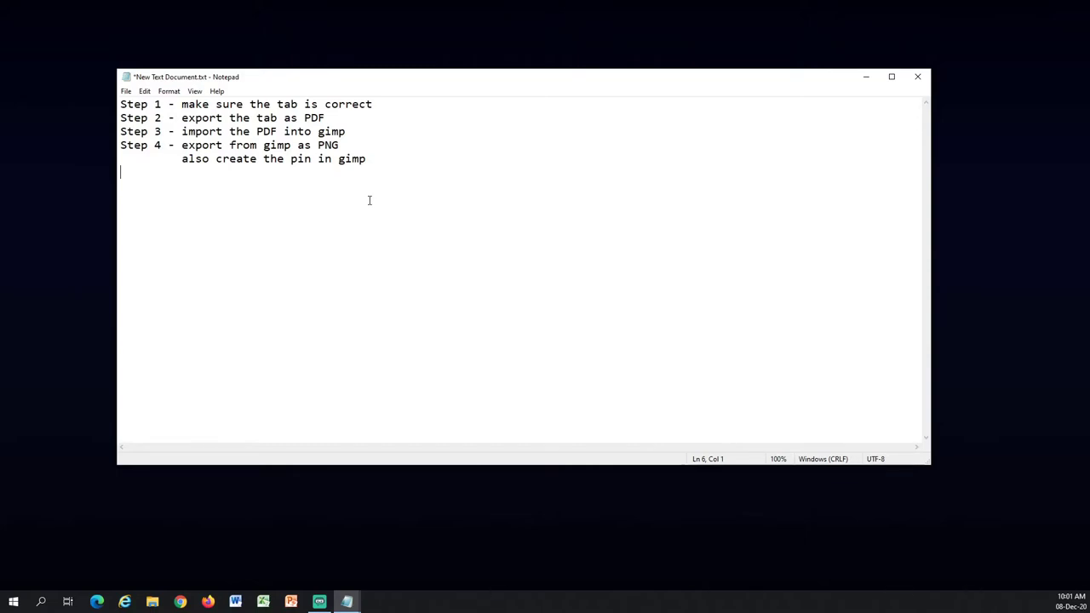
pyautogui.write('also the mask if needed')
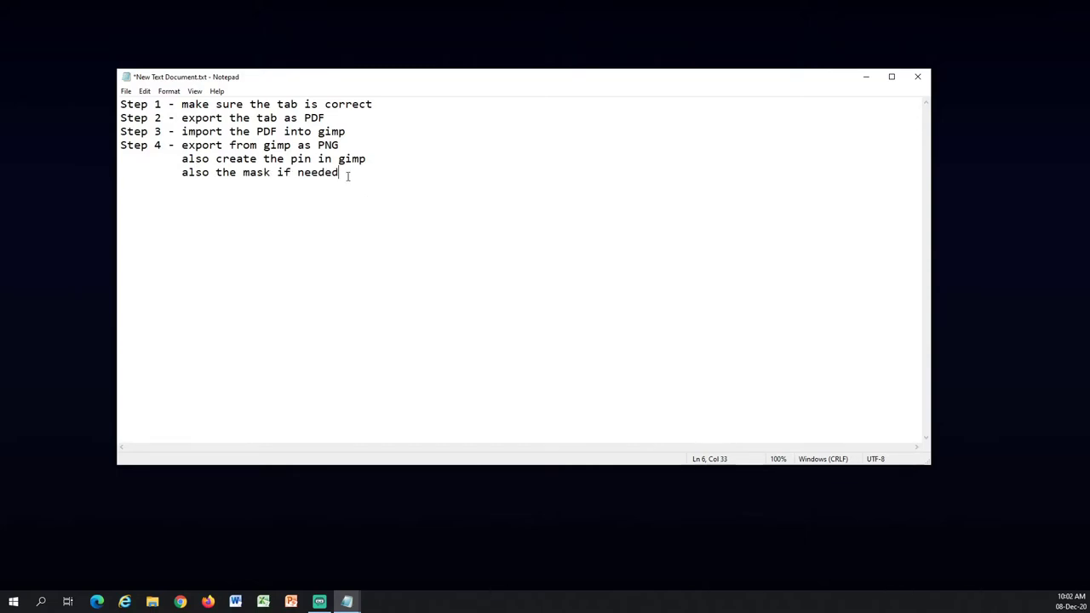
pyautogui.press('Return')
# Step: Add lines 'Step 5 - Importing everything to blender', 'Step 6 - Animating', 'Step 7 - Rendering'
pyautogui.write('Step 5 - Importing everything to blender')
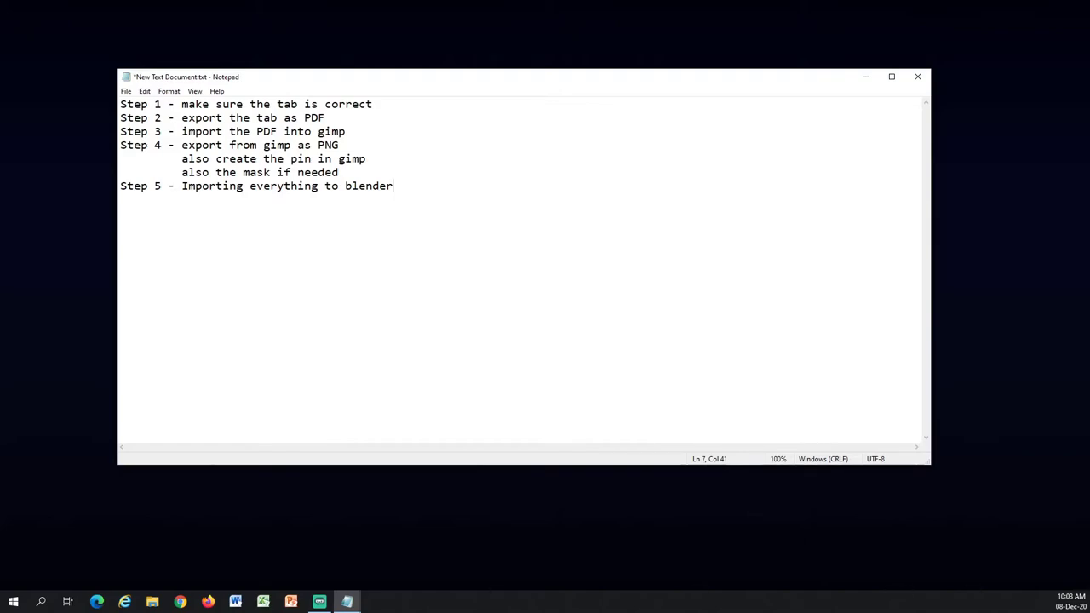
pyautogui.press('Return')
pyautogui.write('Step 6 - Animating')
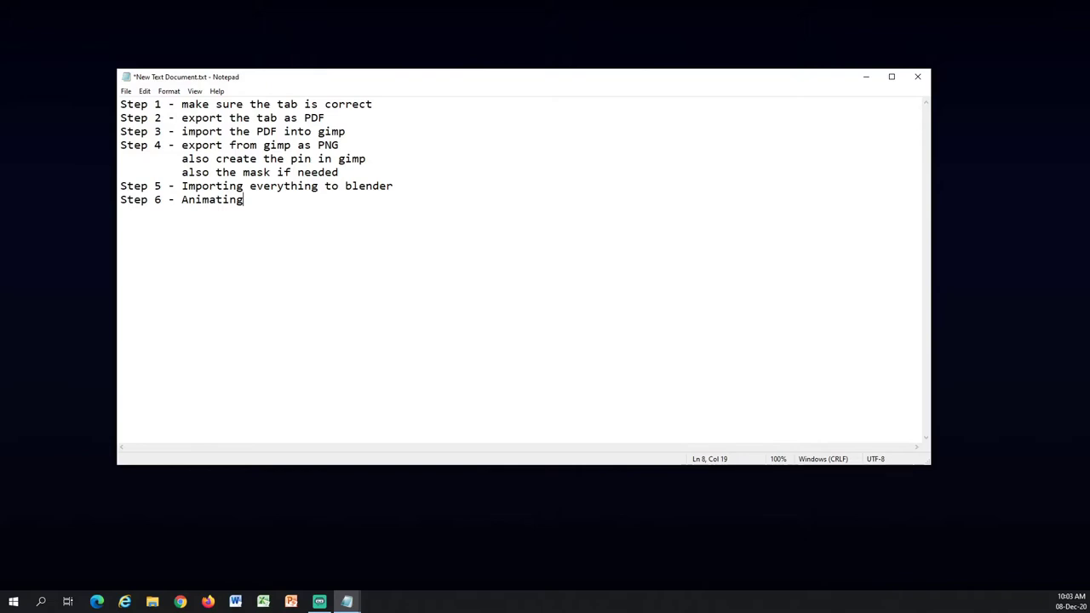
pyautogui.press('Return')
pyautogui.write('Step 7 - Rendering')
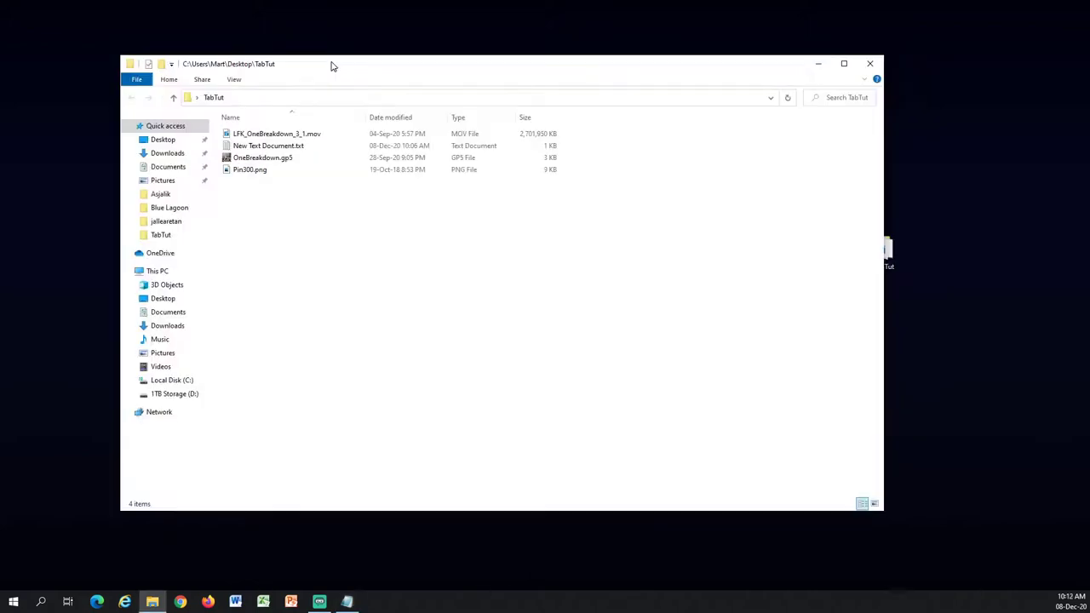
# Step: Move the TabTut window aside, select OneBreakdown.gp5 and open it in Guitar Pro 5
pyautogui.moveTo(331, 67); pyautogui.dragTo(422, 60)
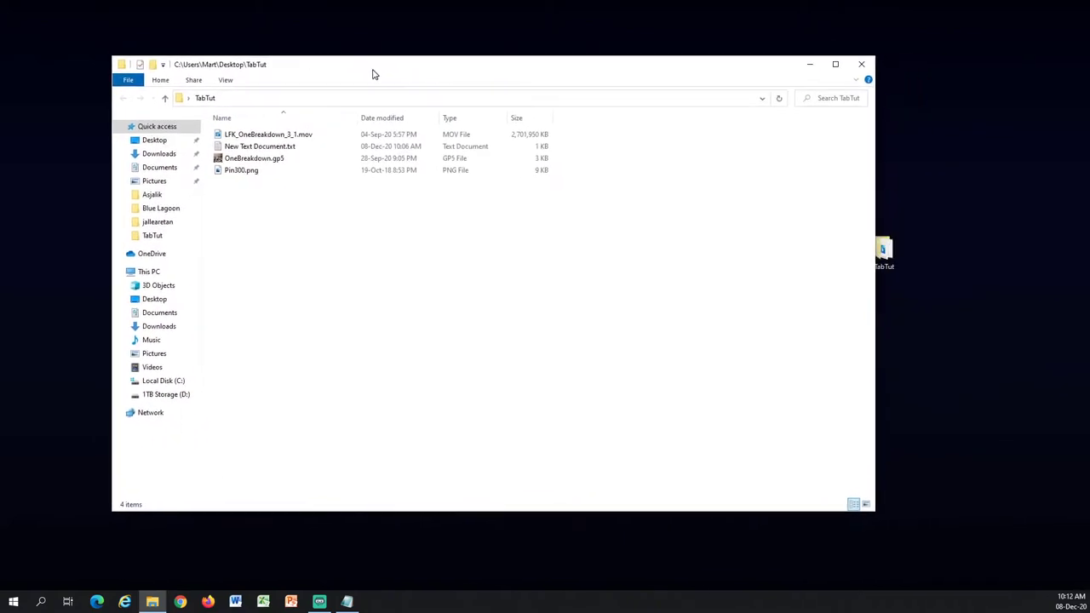
pyautogui.moveTo(374, 74); pyautogui.dragTo(355, 66)
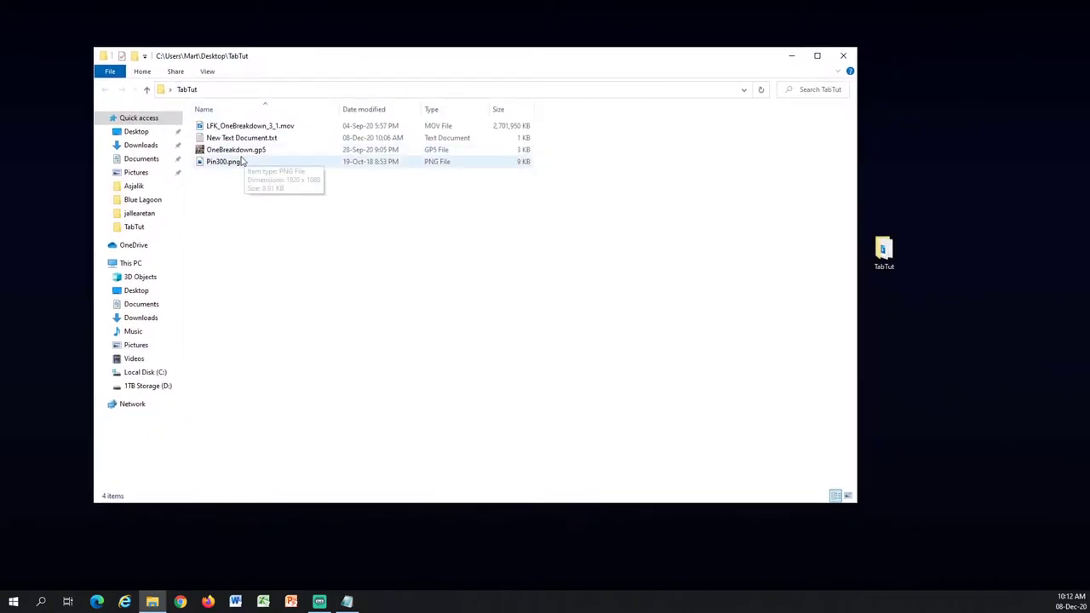
pyautogui.click(273, 166)
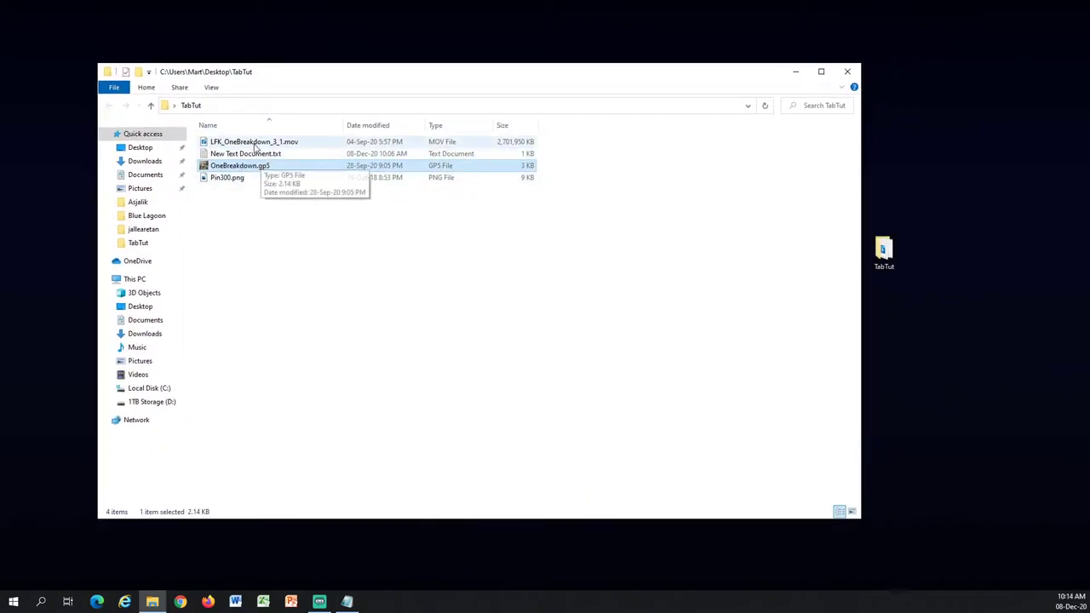
pyautogui.click(250, 143)
pyautogui.click(242, 167)
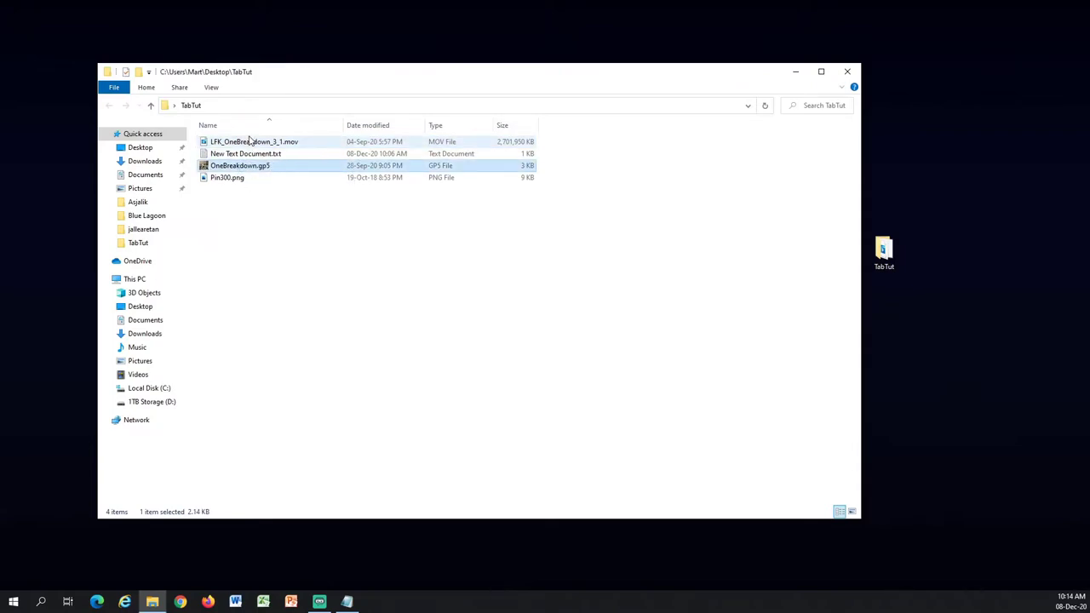
pyautogui.click(251, 142)
pyautogui.click(261, 165)
pyautogui.click(239, 143)
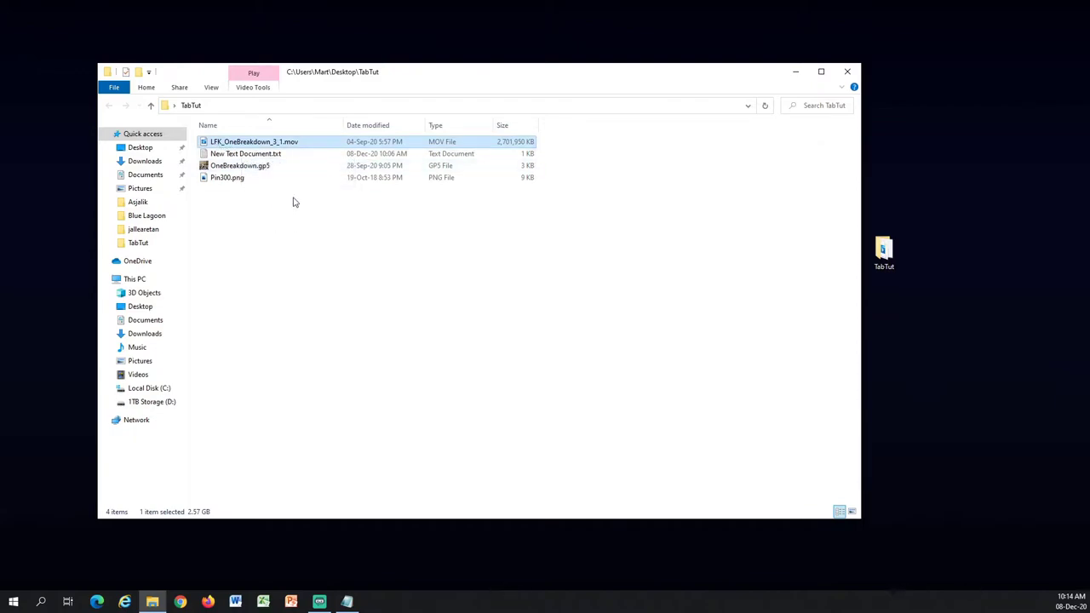
pyautogui.moveTo(423, 77)
pyautogui.mouseDown()
pyautogui.moveTo(381, 70)
pyautogui.moveTo(408, 71)
pyautogui.mouseUp()
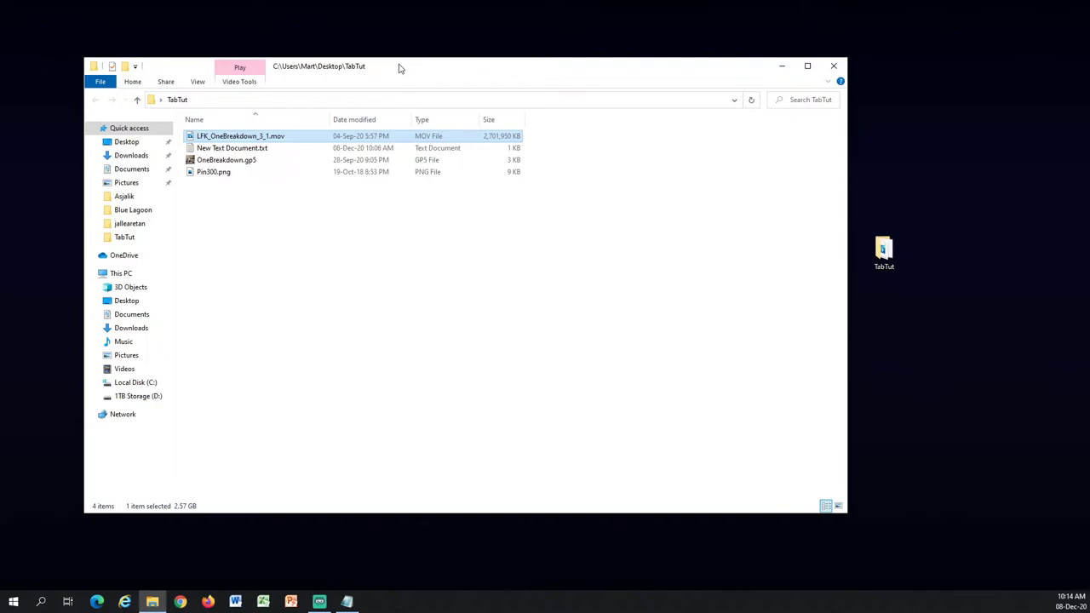
pyautogui.press('Down')
pyautogui.press('Down')
pyautogui.press('Return')
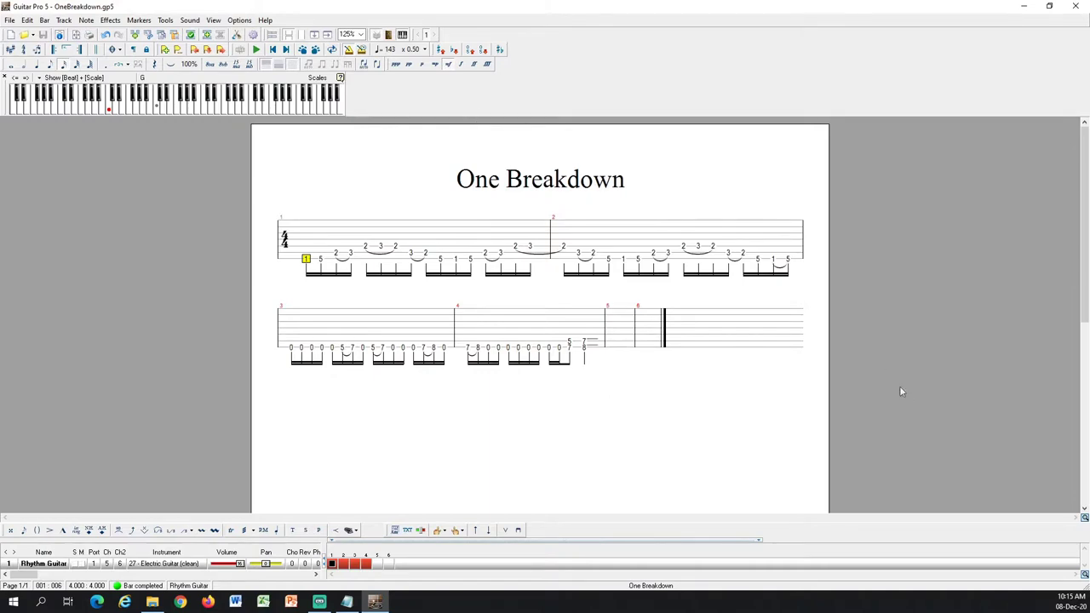
pyautogui.click(334, 332)
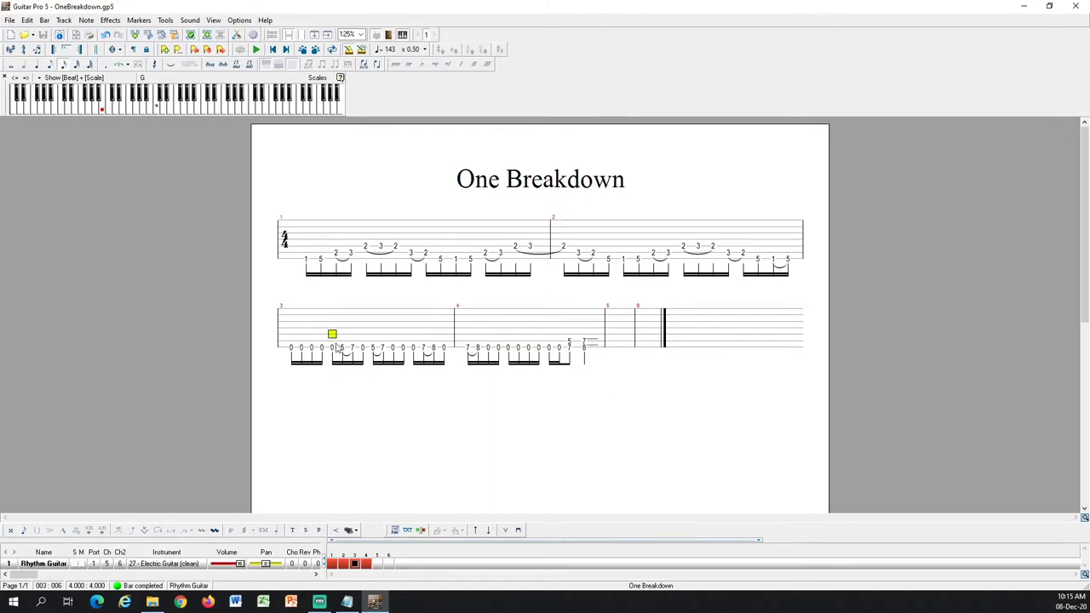
pyautogui.click(305, 253)
pyautogui.click(308, 261)
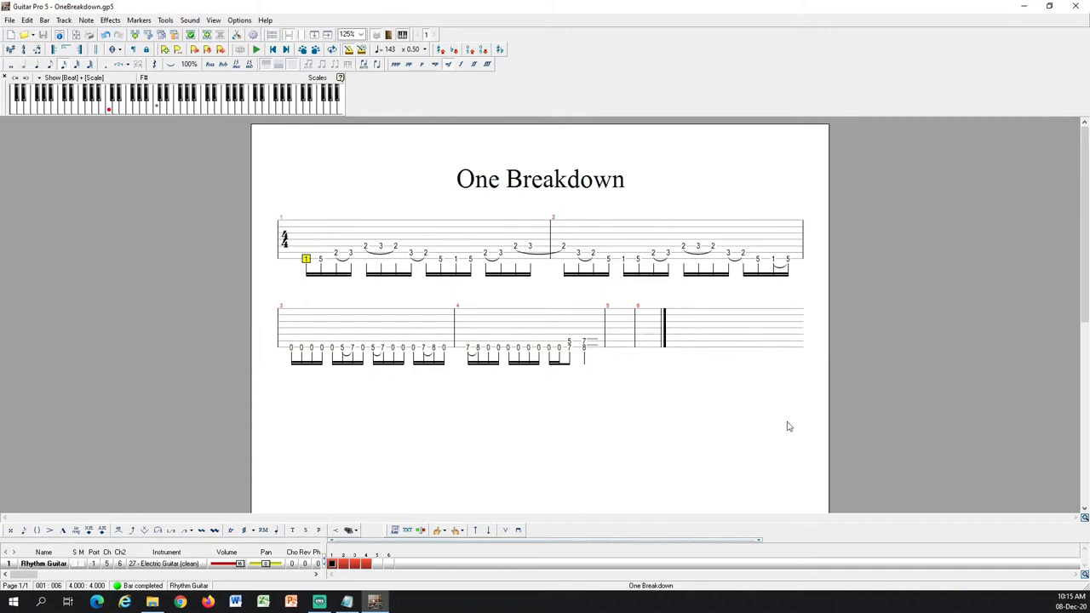
pyautogui.moveTo(304, 276); pyautogui.dragTo(582, 350)
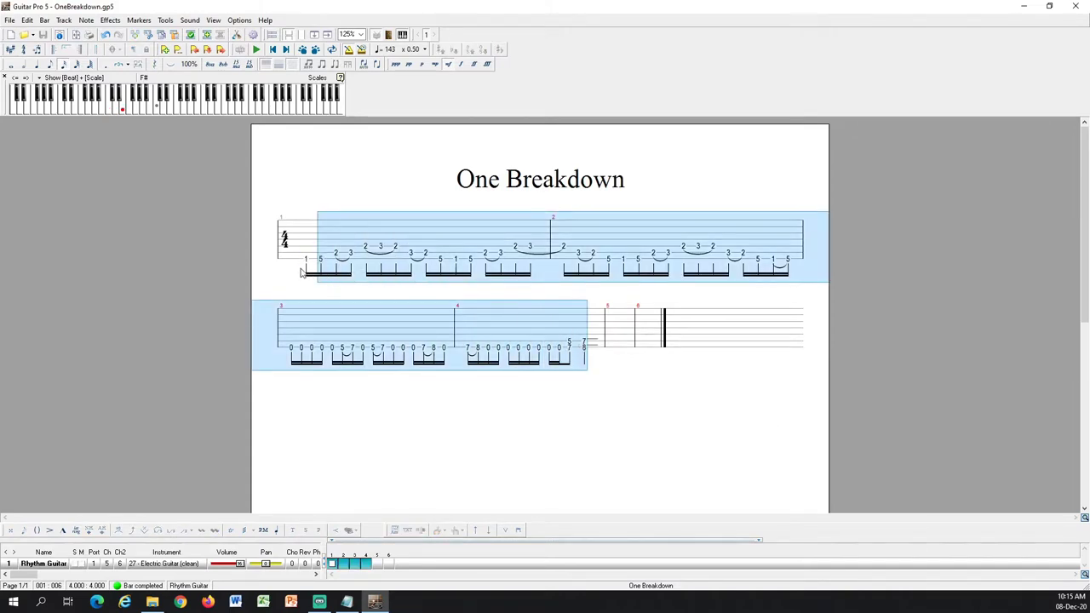
pyautogui.click(467, 449)
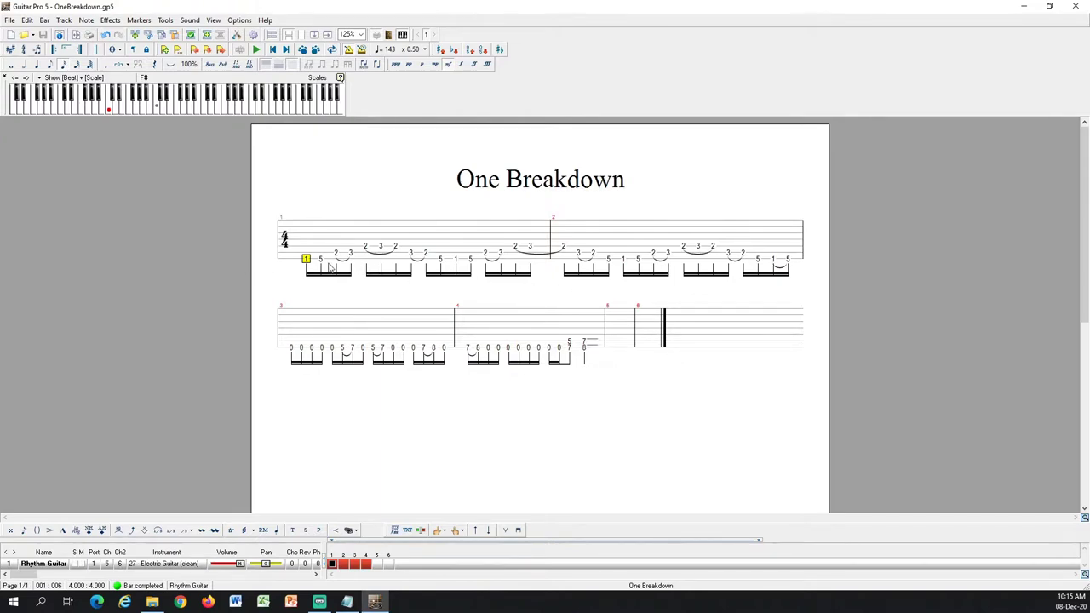
pyautogui.press('space')
pyautogui.press('space')
# Step: Set the Page Setup width to 3000 mm for a single landscape line
pyautogui.click(10, 19)
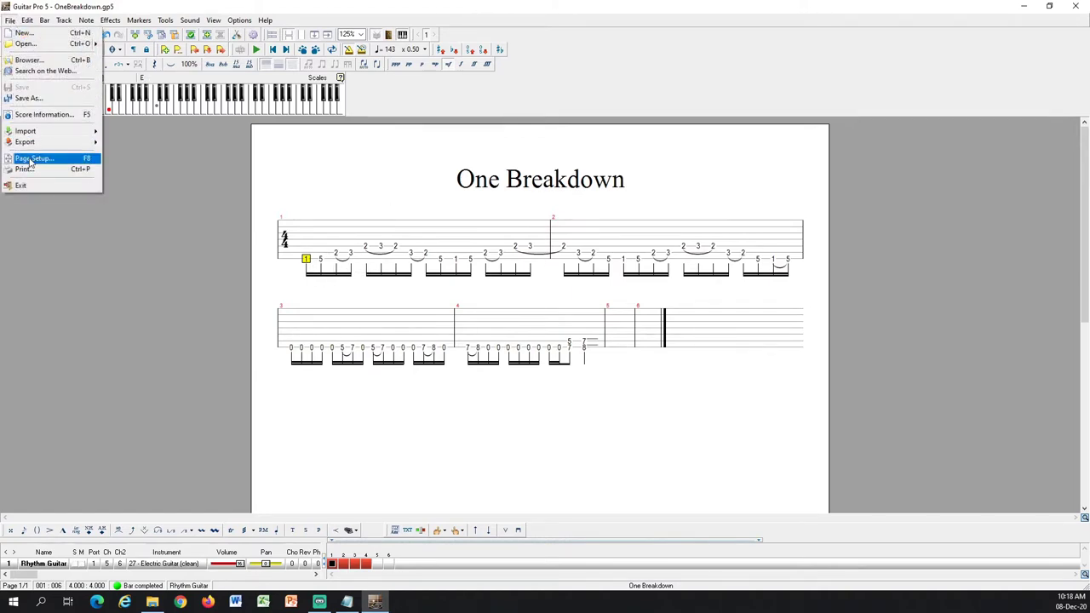
pyautogui.click(37, 160)
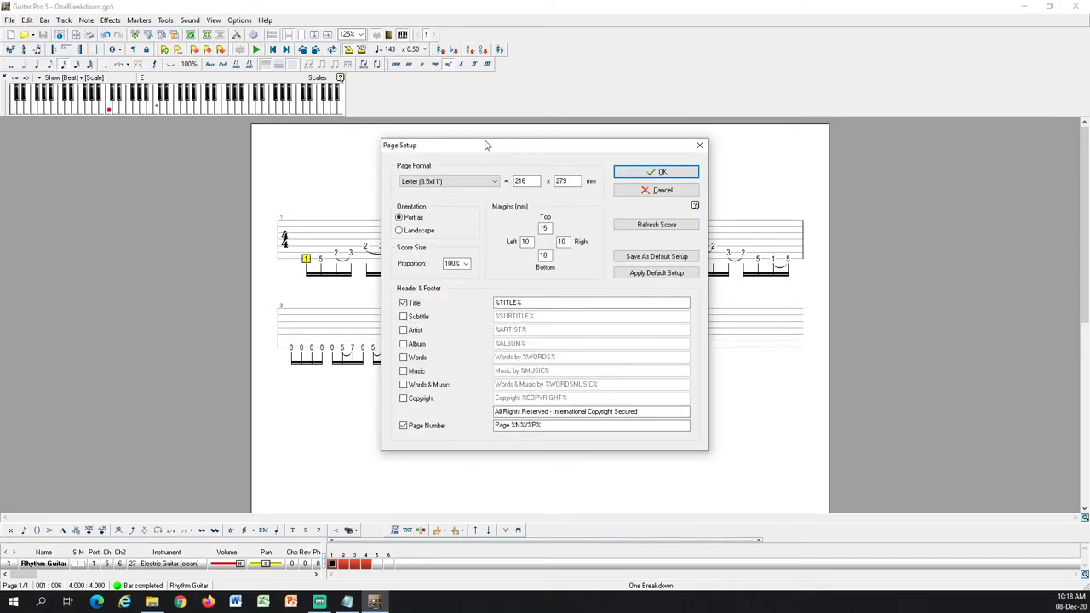
pyautogui.moveTo(486, 143); pyautogui.dragTo(160, 155)
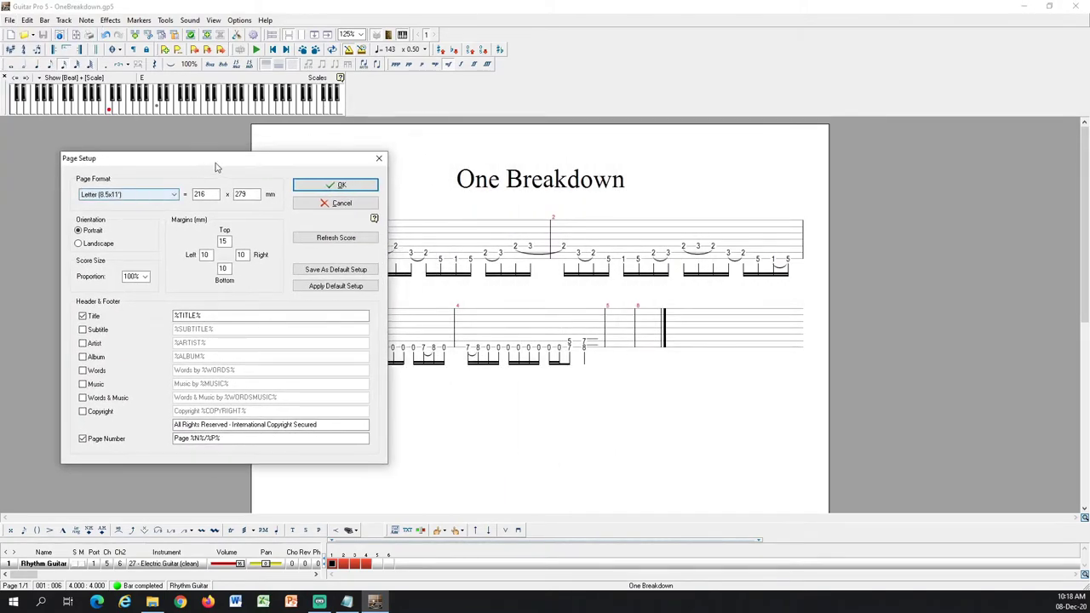
pyautogui.moveTo(228, 162); pyautogui.dragTo(269, 164)
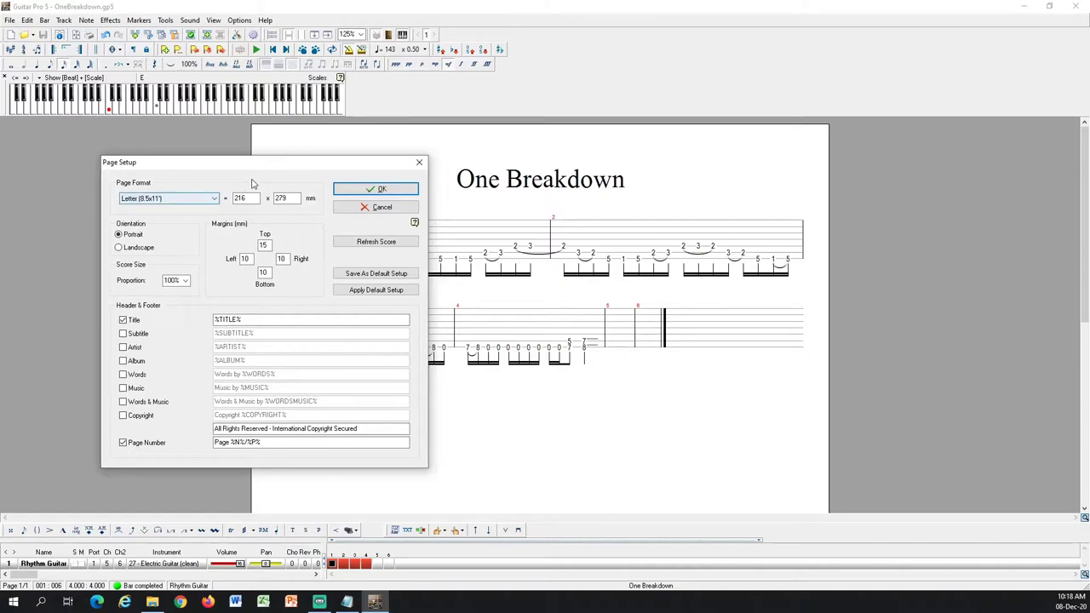
pyautogui.press('F10')
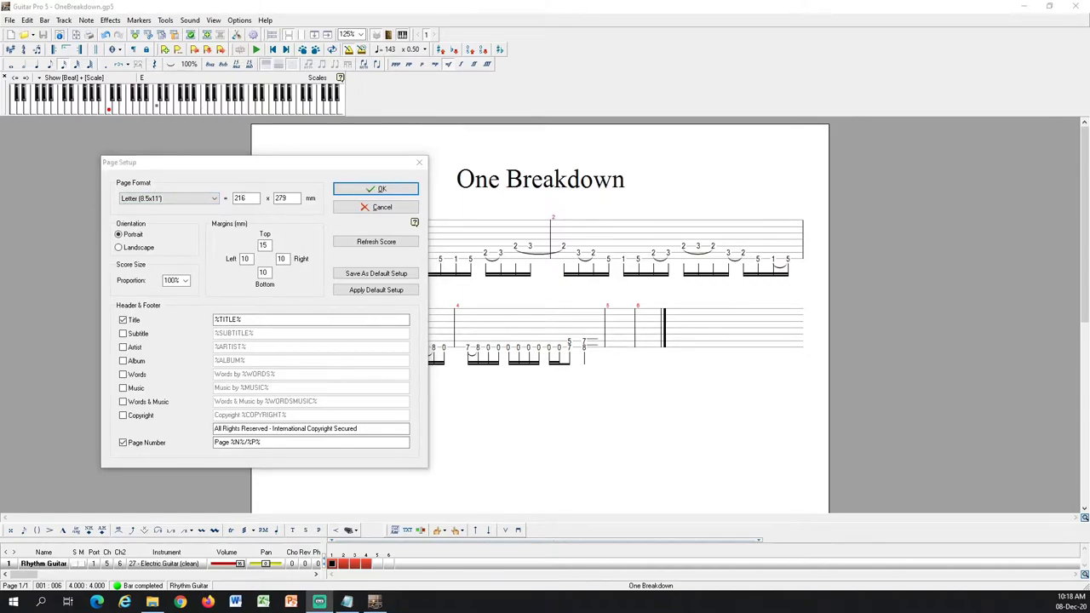
pyautogui.moveTo(275, 171); pyautogui.dragTo(233, 185)
pyautogui.doubleClick(199, 213)
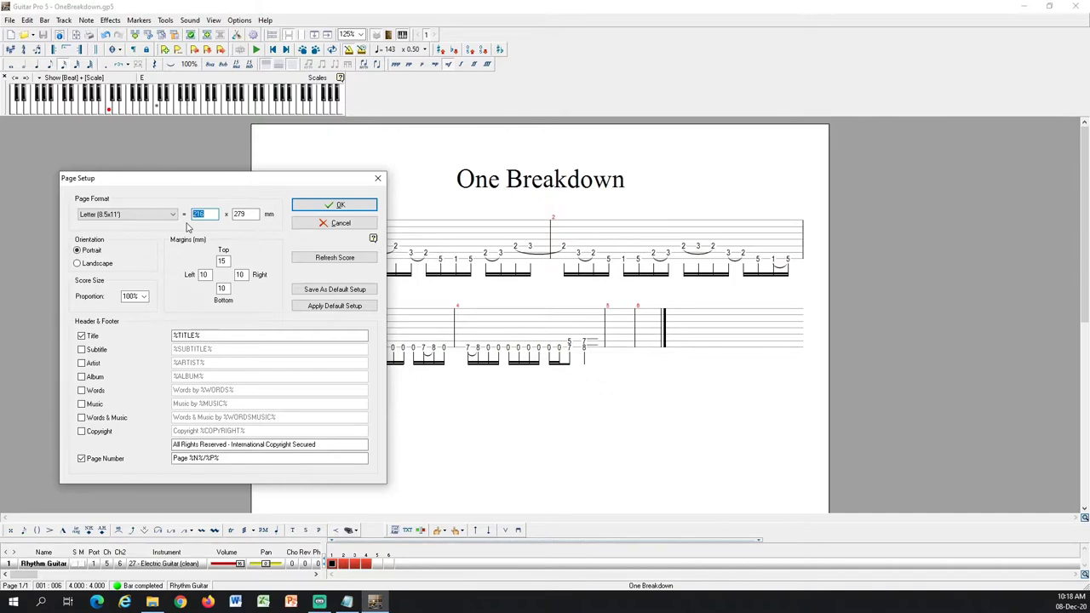
pyautogui.write('3000')
pyautogui.click(336, 205)
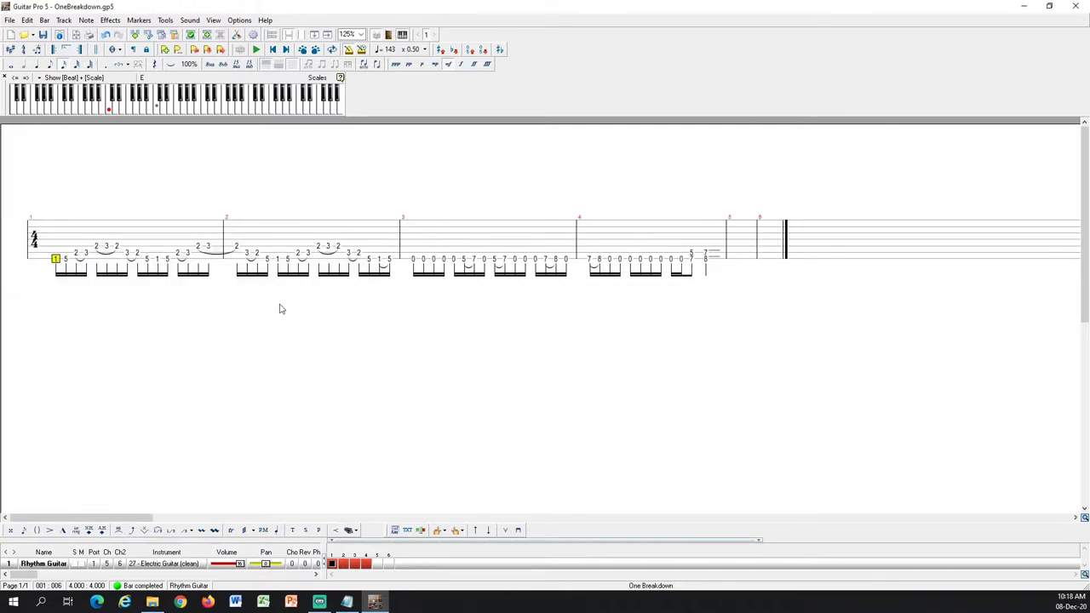
pyautogui.scroll(-2, 285, 314)
pyautogui.scroll(2, 303, 340)
# Step: Confirm Page Setup with 200 proportion and the title and page number hidden
pyautogui.click(10, 20)
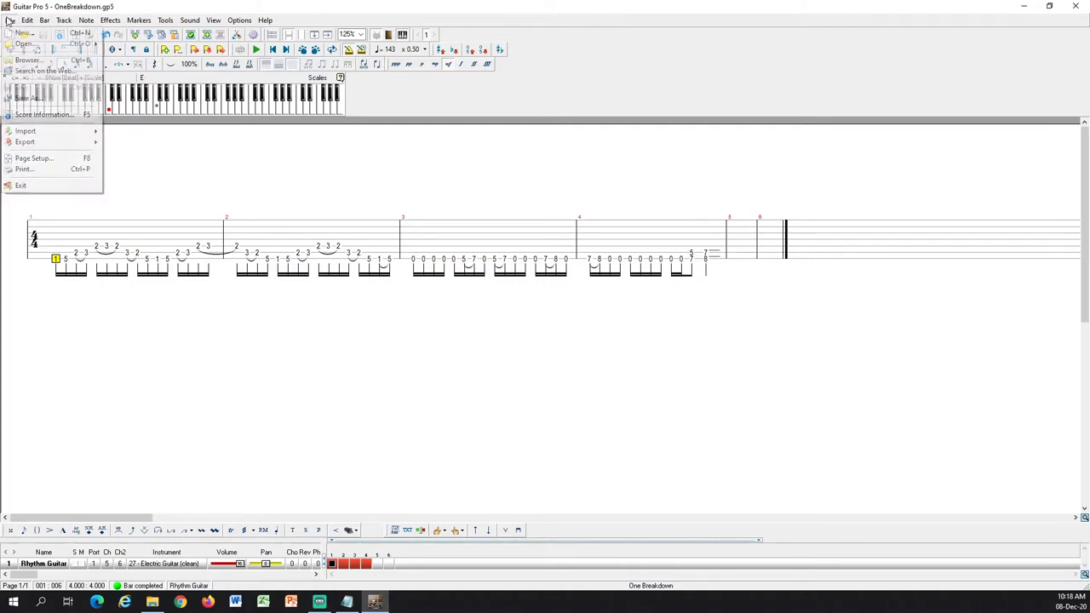
pyautogui.click(35, 158)
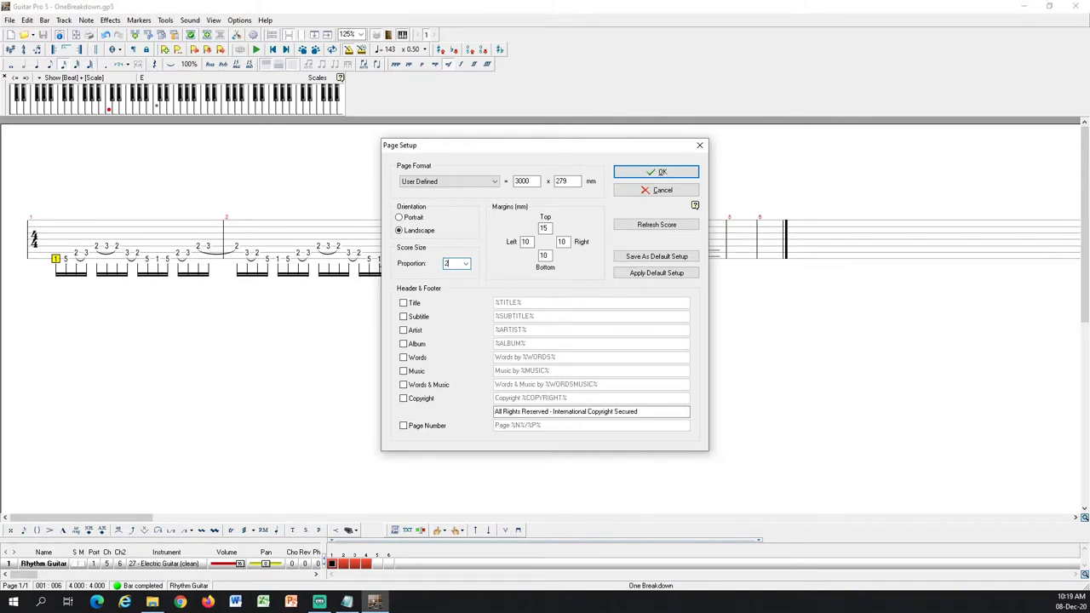
pyautogui.press('Return')
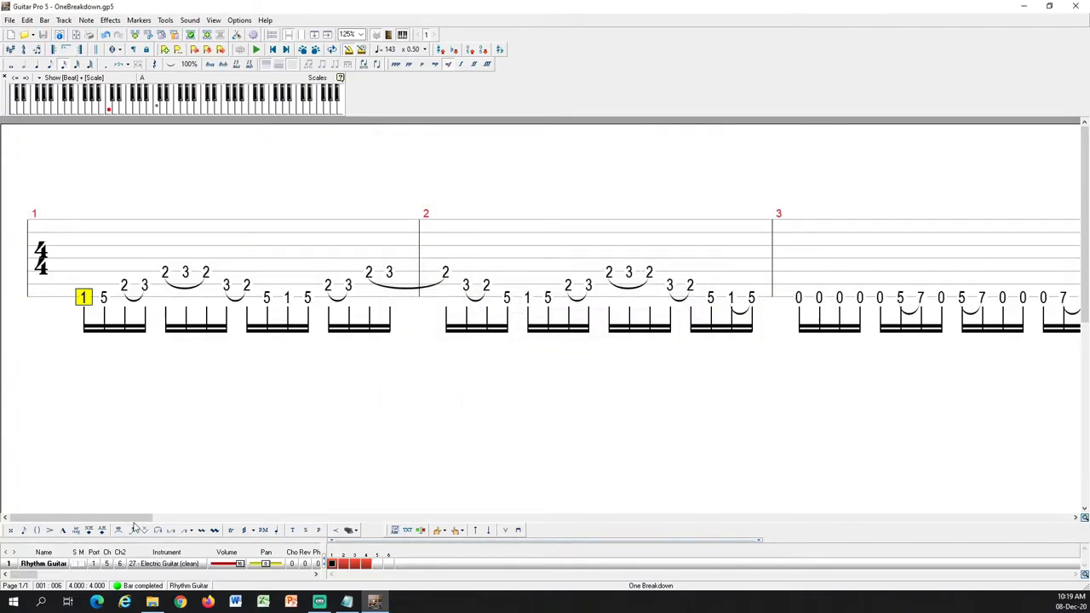
pyautogui.moveTo(128, 517); pyautogui.dragTo(59, 494)
# Step: Export the score as OneBreakdown.pdf, close the PDF preview and exit Guitar Pro
pyautogui.click(11, 20)
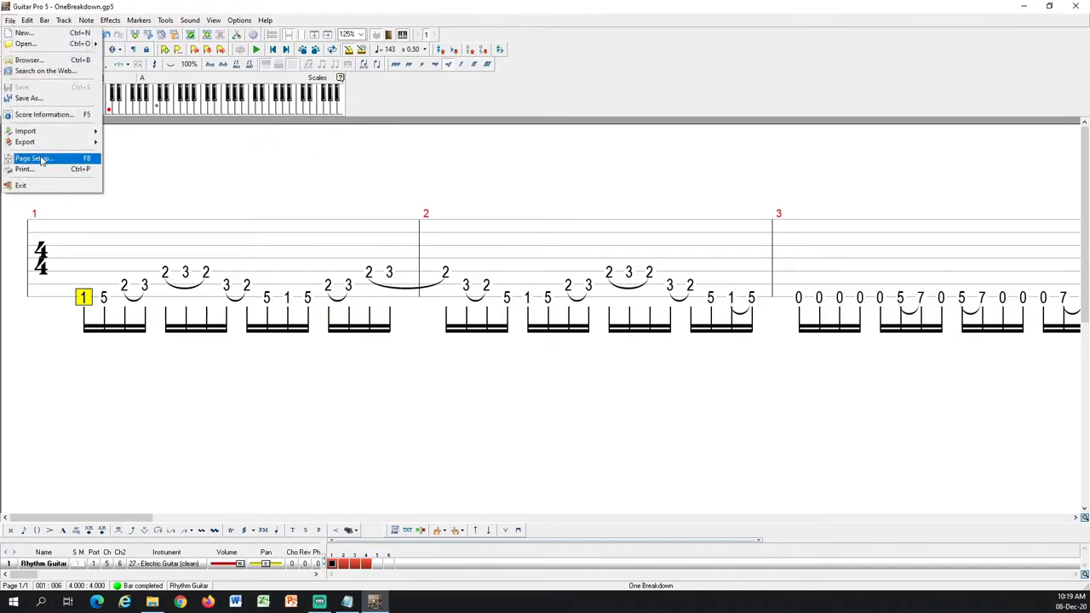
pyautogui.moveTo(44, 147)
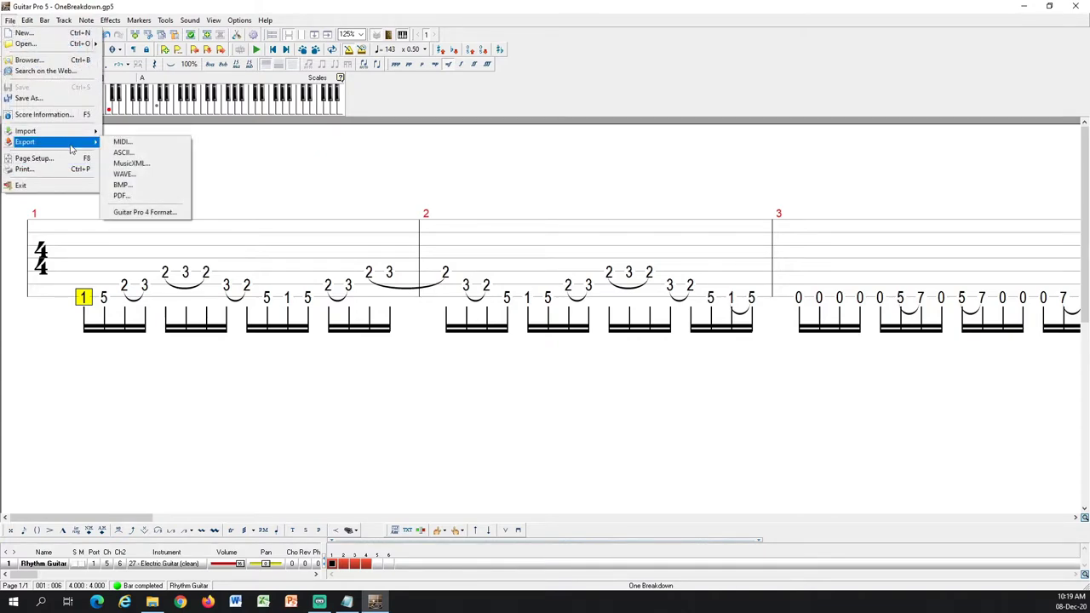
pyautogui.click(132, 200)
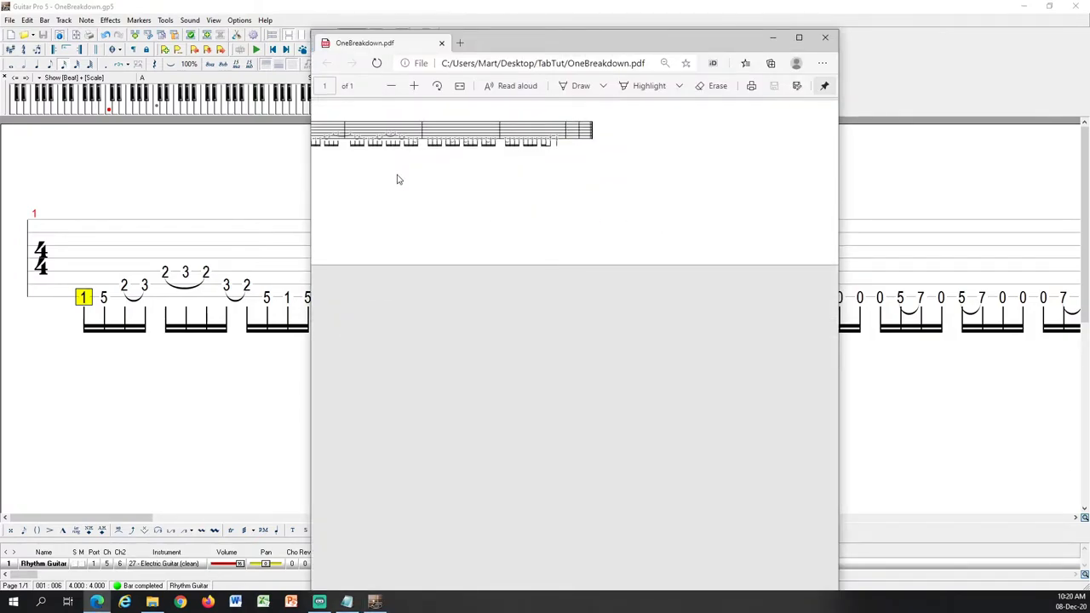
pyautogui.click(825, 38)
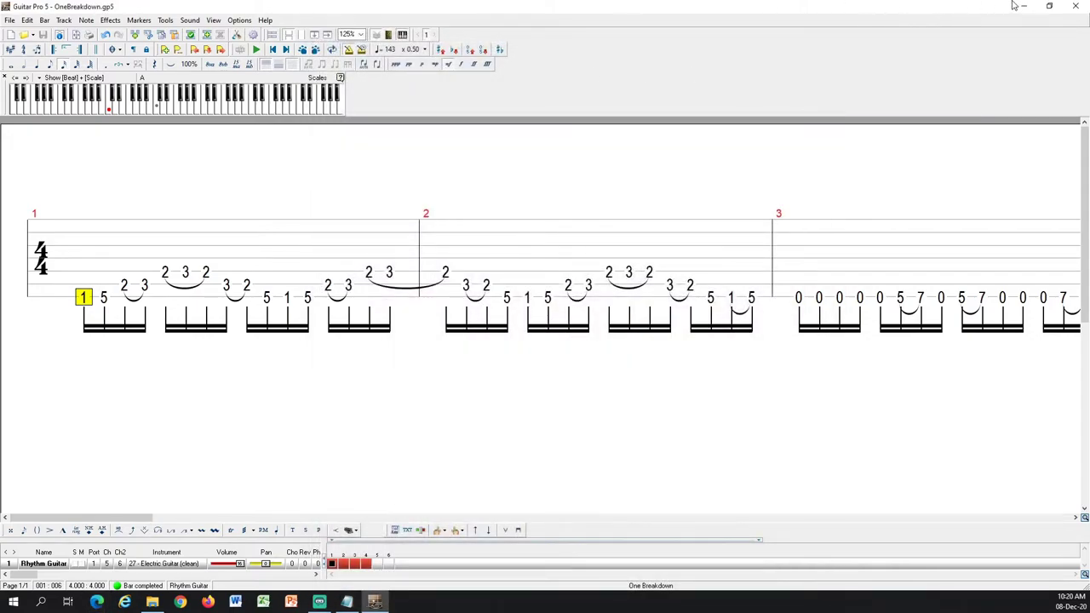
pyautogui.click(1075, 6)
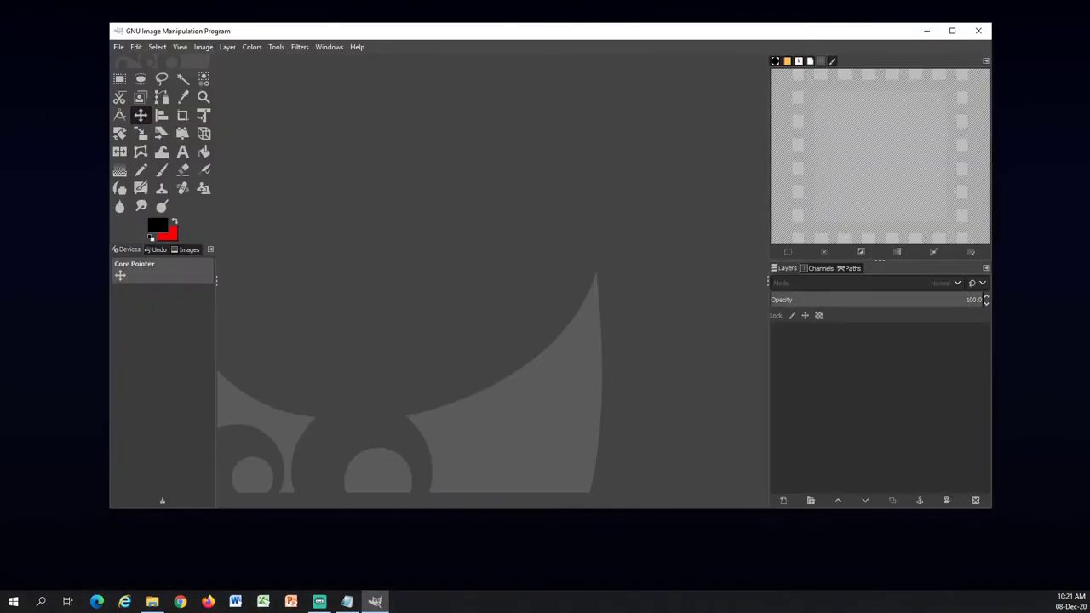
# Step: Import OneBreakdown.pdf from the TabTut folder into GIMP as a new image
pyautogui.moveTo(4, 313); pyautogui.dragTo(135, 321)
pyautogui.click(118, 47)
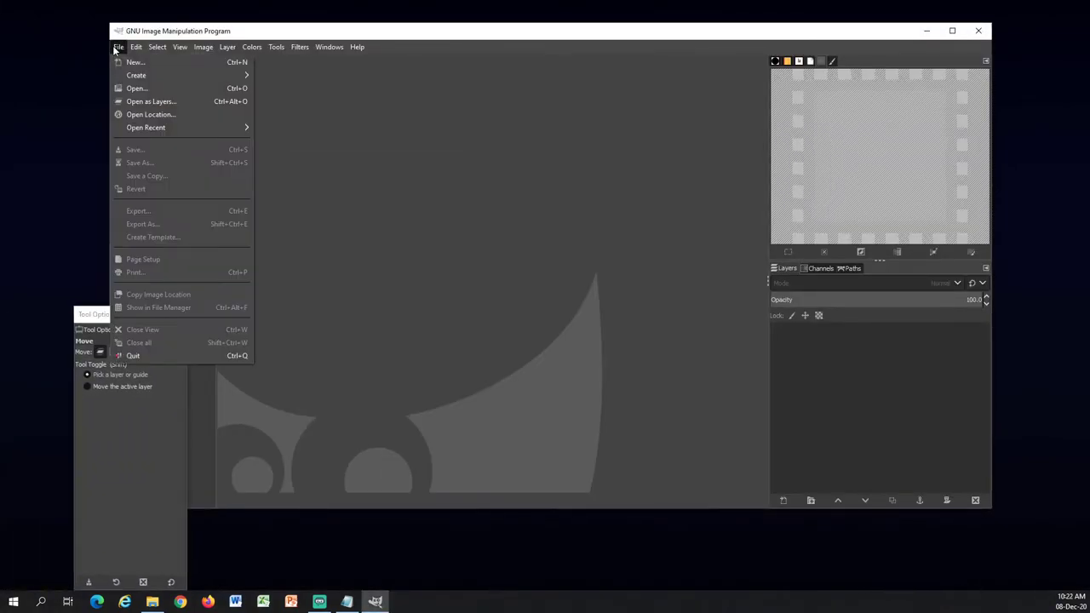
pyautogui.click(135, 88)
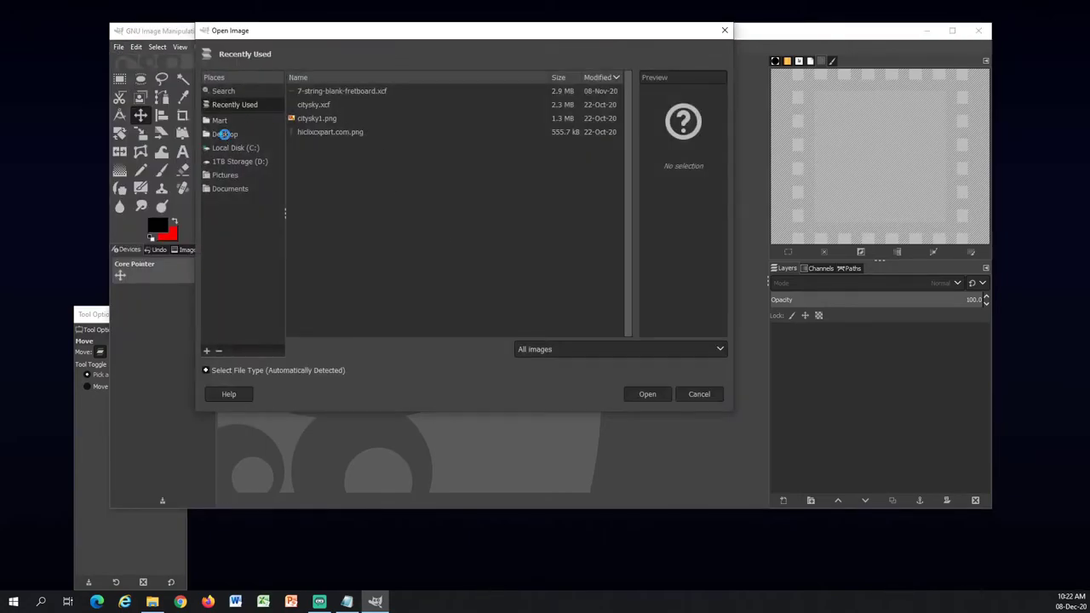
pyautogui.click(247, 133)
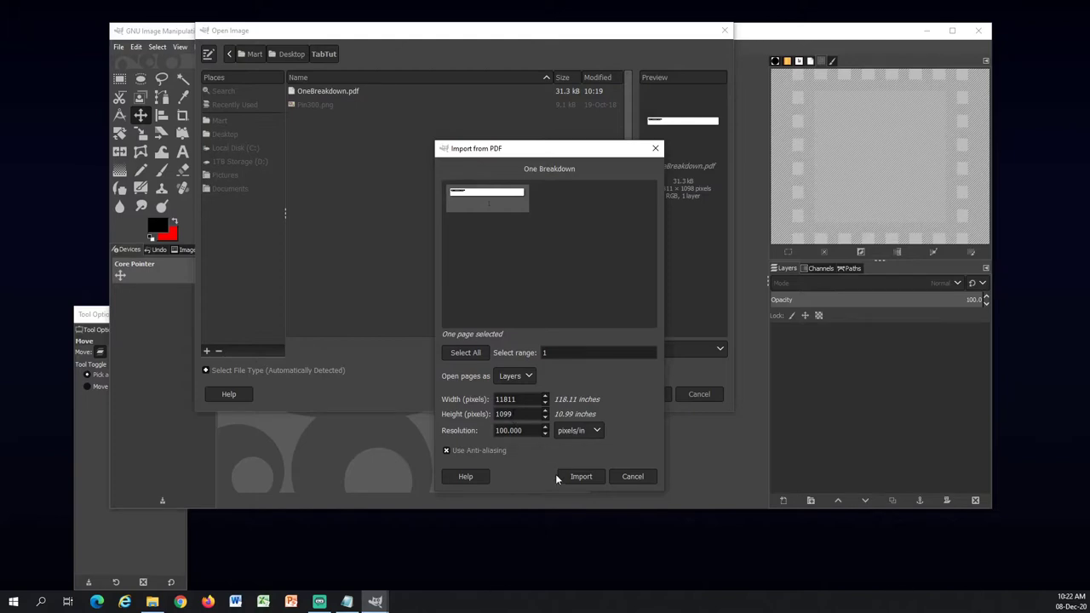
pyautogui.moveTo(558, 153); pyautogui.dragTo(479, 133)
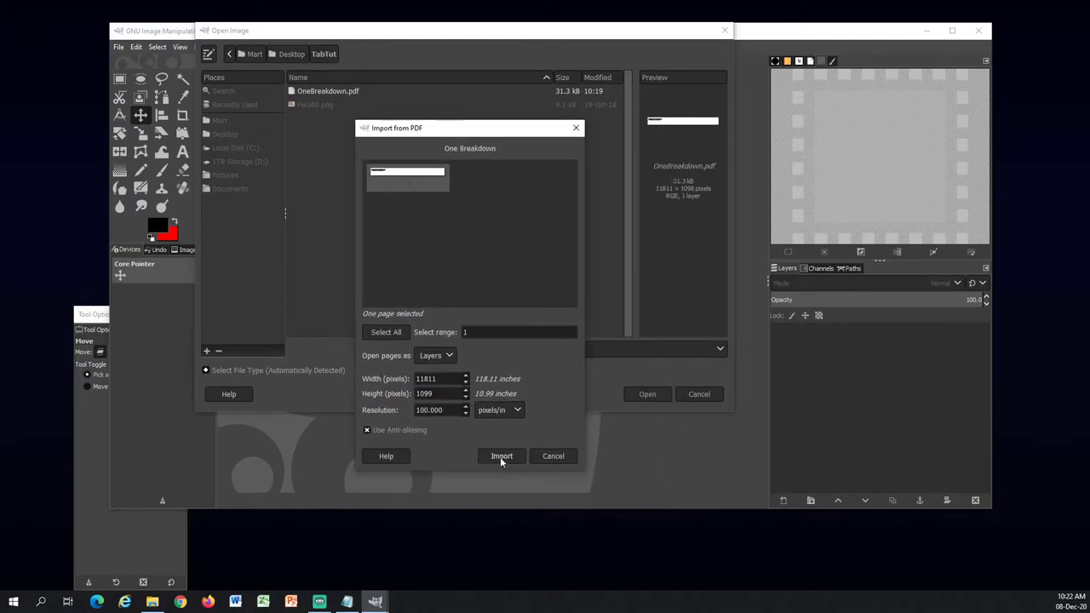
pyautogui.click(502, 457)
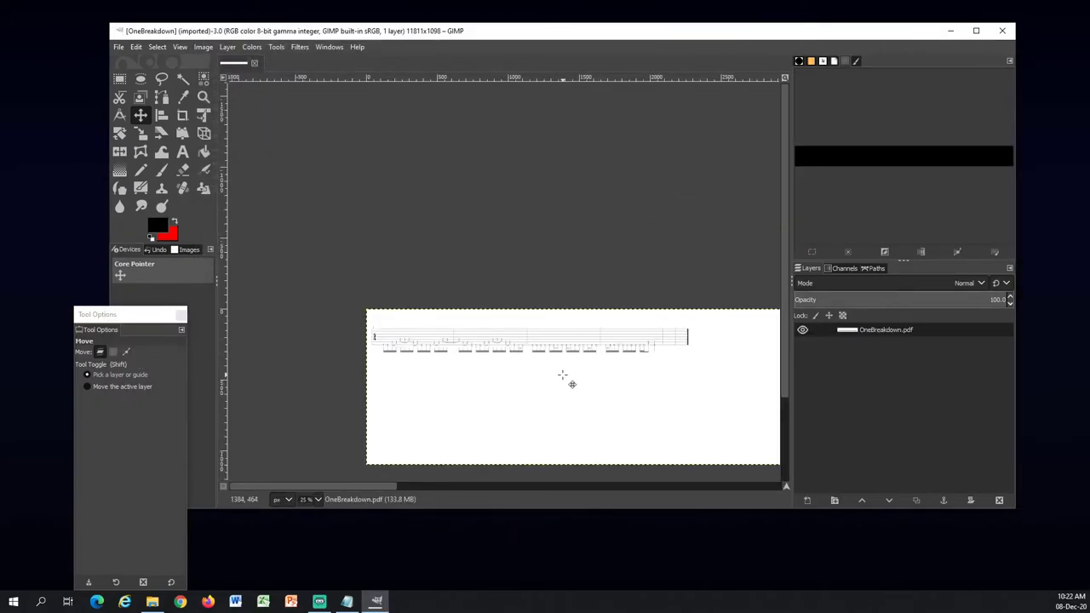
# Step: Crop the page to a 2091×248 rectangle tightly framing the tab line
pyautogui.click(182, 117)
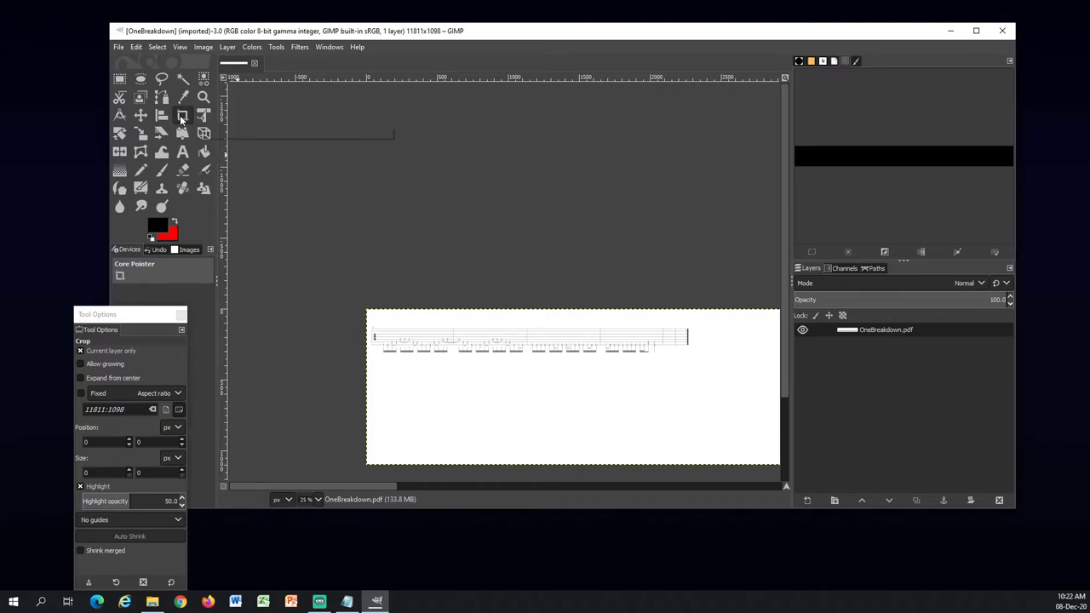
pyautogui.moveTo(102, 314); pyautogui.dragTo(49, 276)
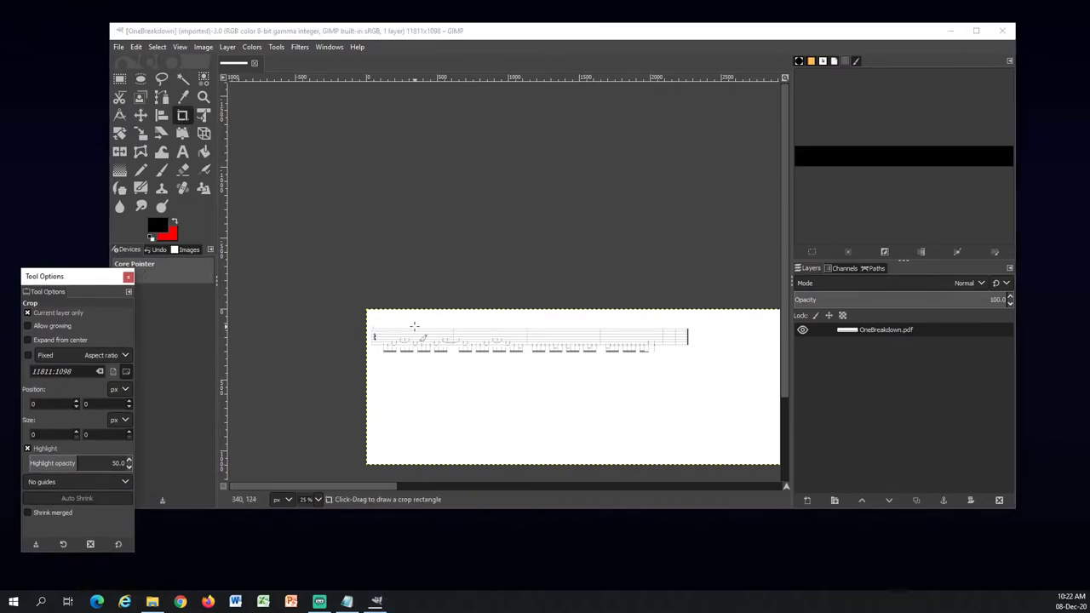
pyautogui.moveTo(366, 310); pyautogui.dragTo(691, 359)
pyautogui.keyDown('ctrl'); pyautogui.scroll(2, 682, 360); pyautogui.keyUp('ctrl')
pyautogui.moveTo(577, 382); pyautogui.dragTo(540, 335)
pyautogui.keyDown('ctrl'); pyautogui.scroll(-2, 558, 298); pyautogui.keyUp('ctrl')
pyautogui.moveTo(535, 278); pyautogui.dragTo(533, 292)
pyautogui.keyDown('ctrl'); pyautogui.scroll(2, 608, 363); pyautogui.keyUp('ctrl')
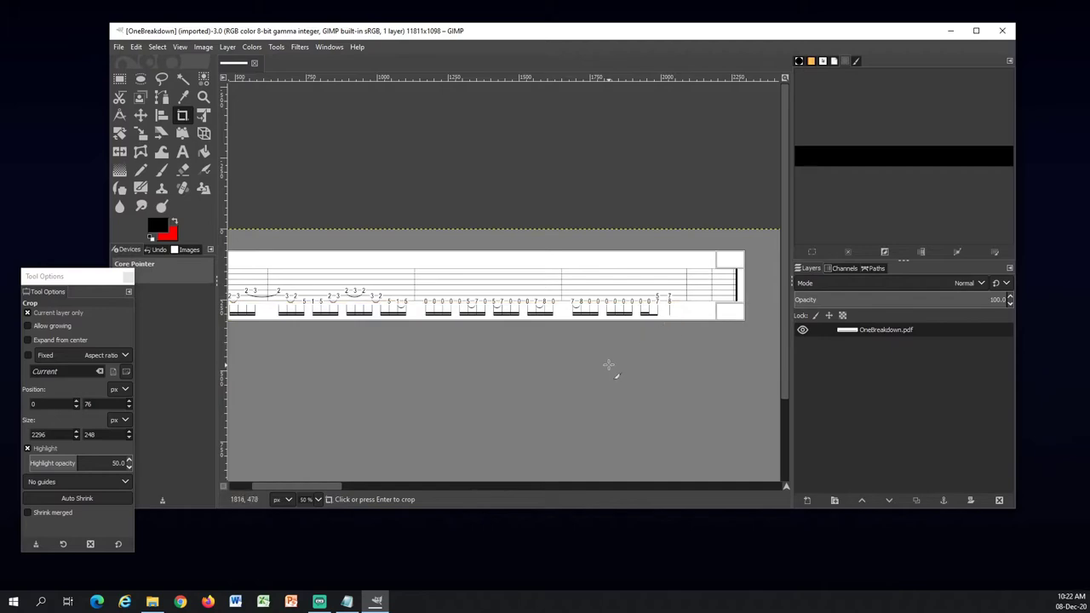
pyautogui.moveTo(721, 275); pyautogui.dragTo(691, 265)
pyautogui.keyDown('ctrl'); pyautogui.scroll(3, 691, 276); pyautogui.keyUp('ctrl')
pyautogui.keyDown('ctrl'); pyautogui.scroll(-3, 546, 359); pyautogui.keyUp('ctrl')
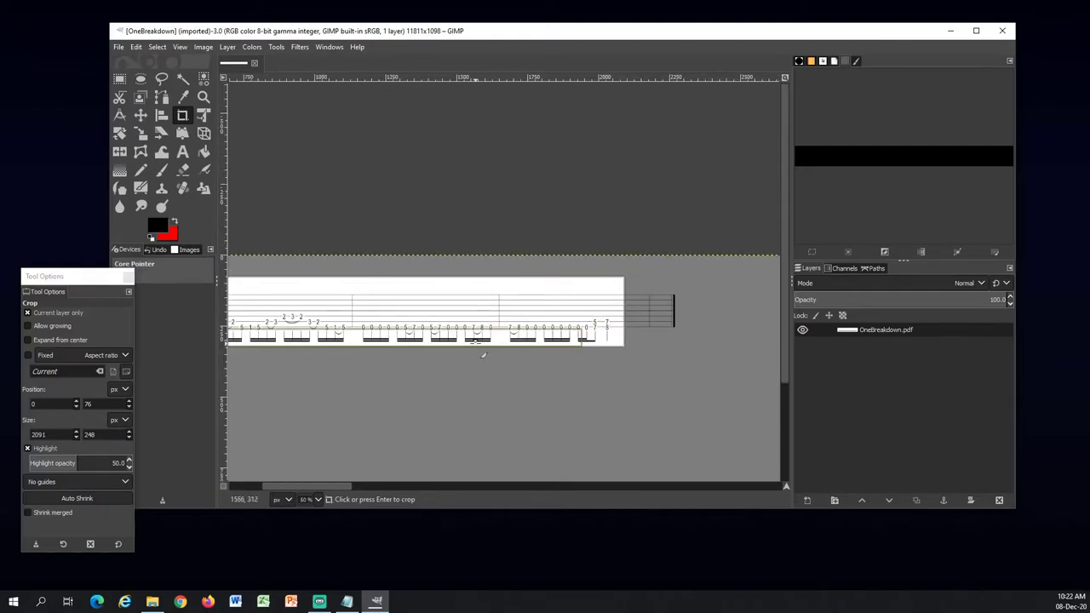
pyautogui.keyDown('ctrl'); pyautogui.scroll(-2, 487, 412); pyautogui.keyUp('ctrl')
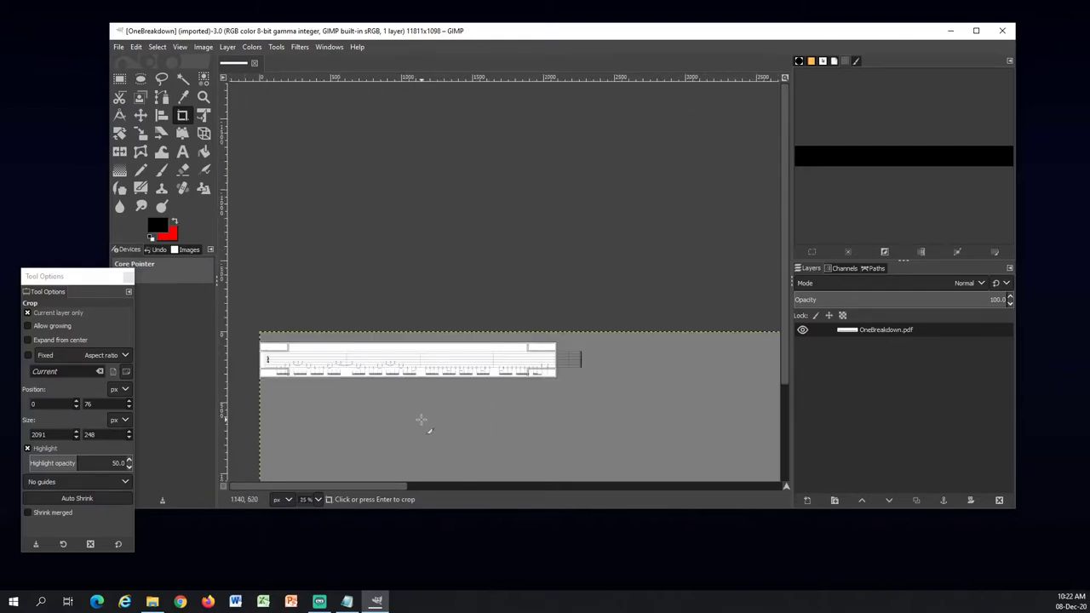
pyautogui.press('Return')
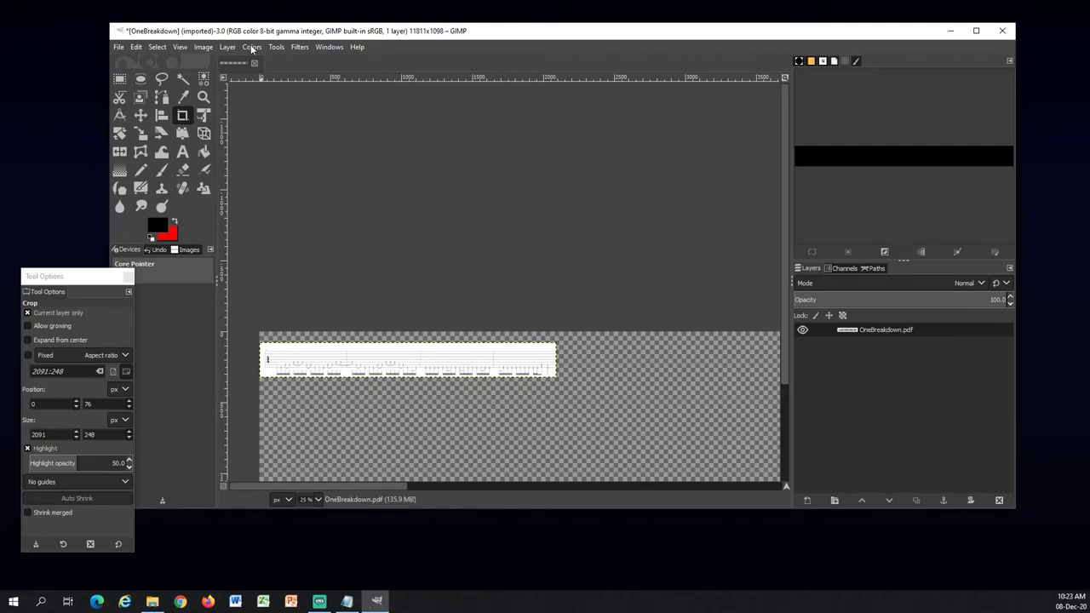
# Step: Set the Canvas Size height to 300 pixels, leaving the width at 11811
pyautogui.click(207, 47)
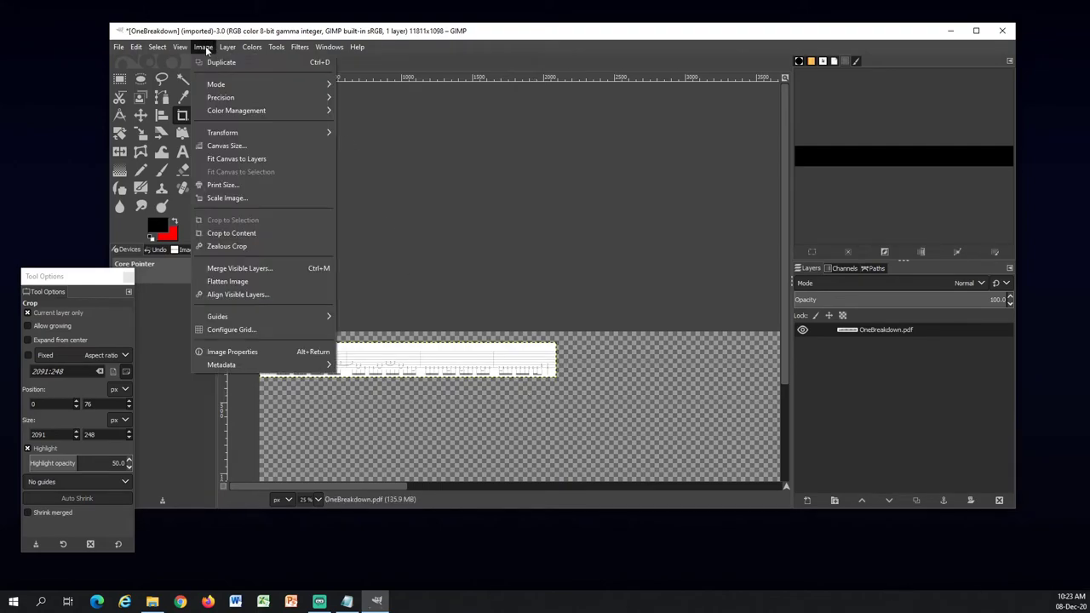
pyautogui.click(236, 146)
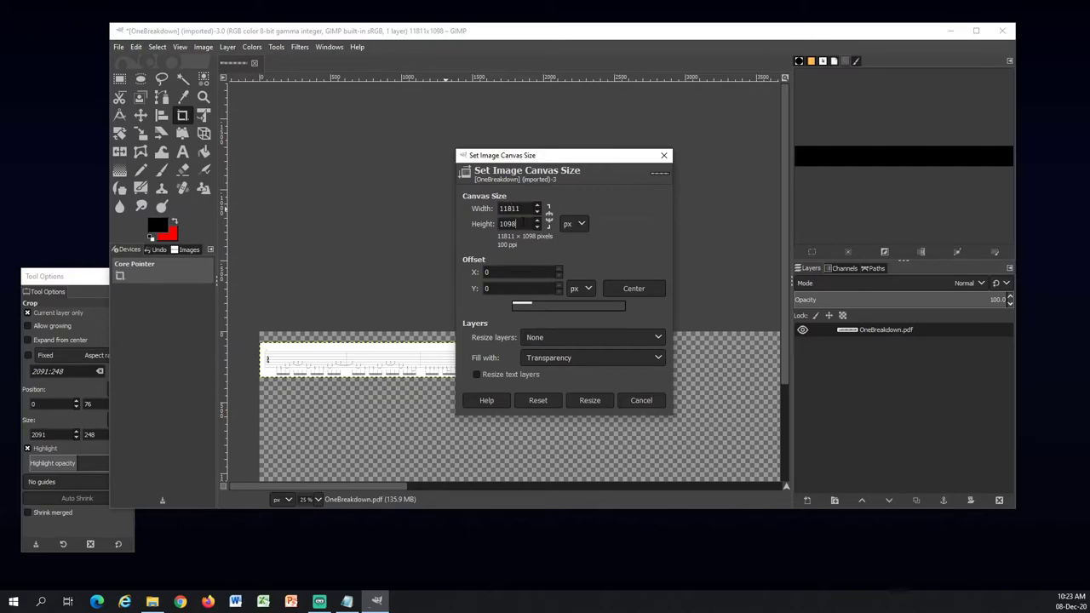
pyautogui.hotkey('ctrl', 'a')
pyautogui.write('300')
# Step: Align the tab layer to the canvas centre both horizontally and vertically
pyautogui.click(161, 117)
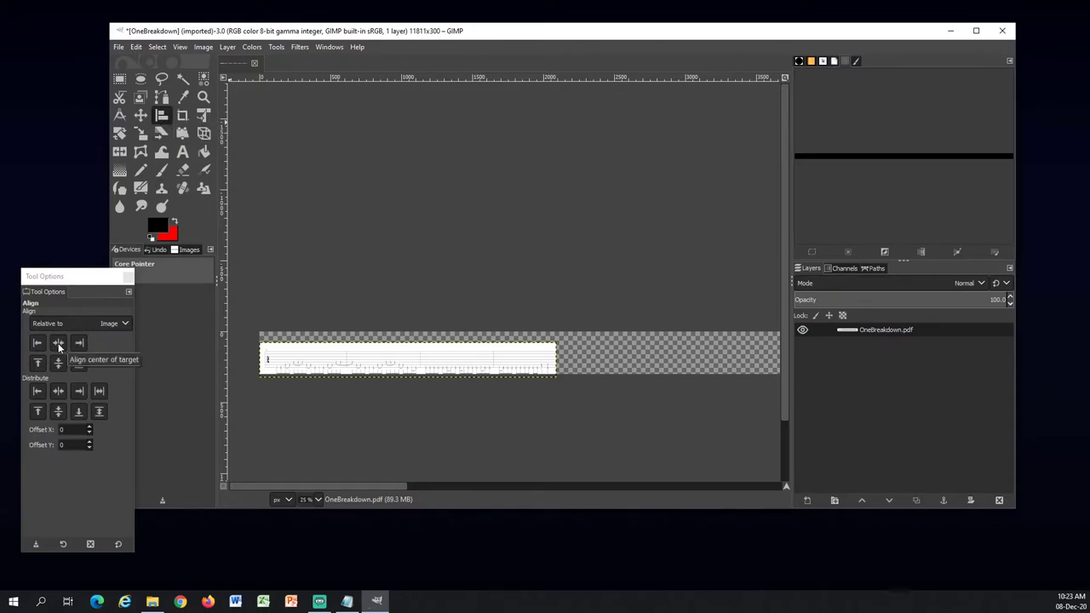
pyautogui.click(59, 344)
pyautogui.click(435, 360)
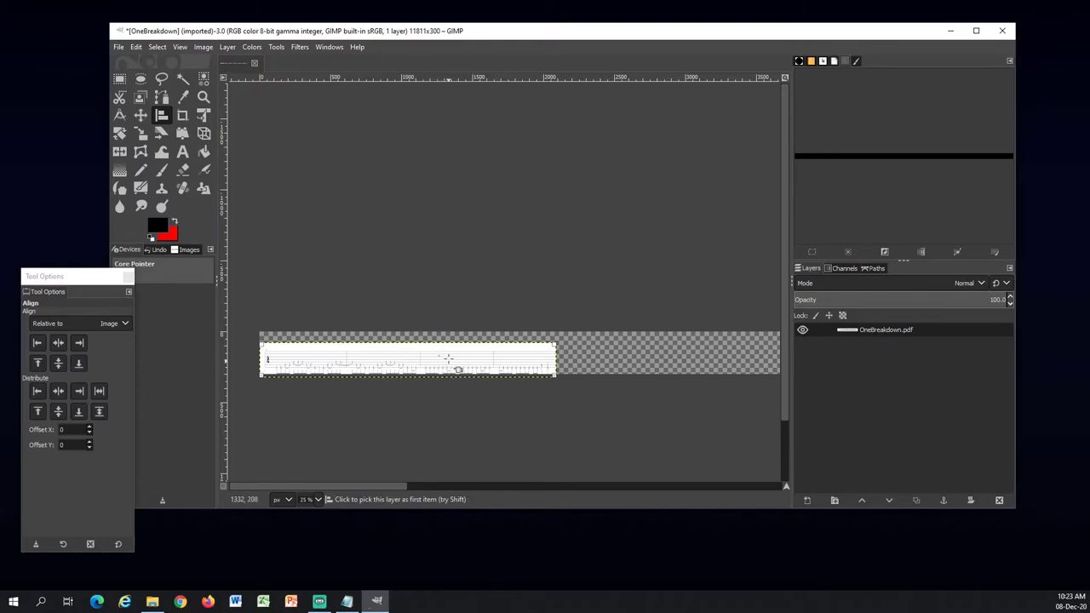
pyautogui.click(60, 344)
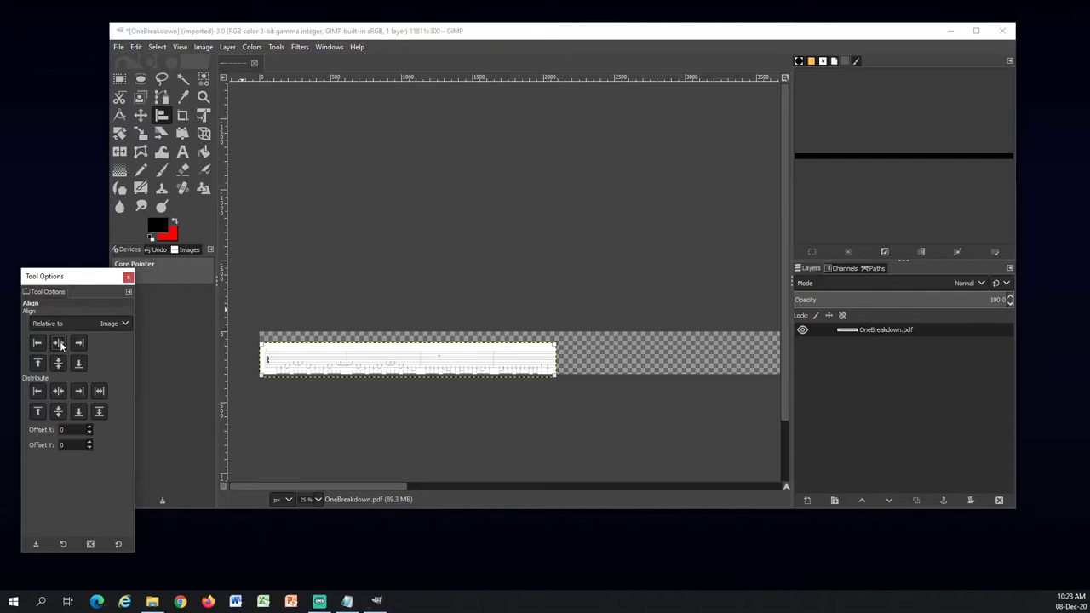
pyautogui.click(59, 364)
# Step: Zoom and pan across the canvas to check the centred tab strip
pyautogui.keyDown('ctrl'); pyautogui.scroll(-3, 563, 379); pyautogui.keyUp('ctrl')
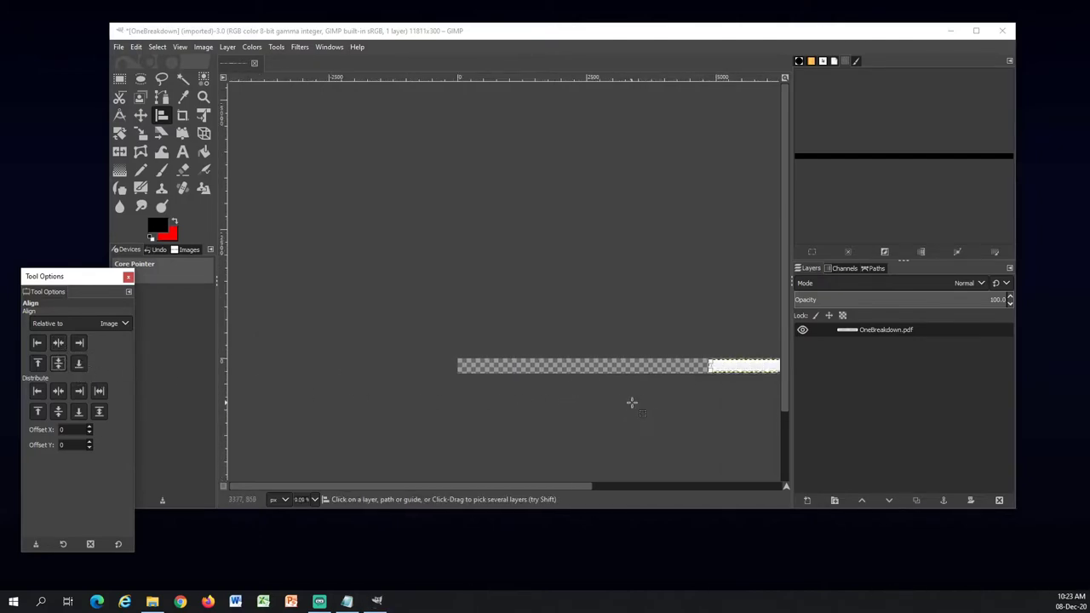
pyautogui.hscroll(3, 431, 420)
pyautogui.keyDown('ctrl'); pyautogui.scroll(2, 562, 431); pyautogui.keyUp('ctrl')
pyautogui.keyDown('ctrl'); pyautogui.scroll(4, 548, 413); pyautogui.keyUp('ctrl')
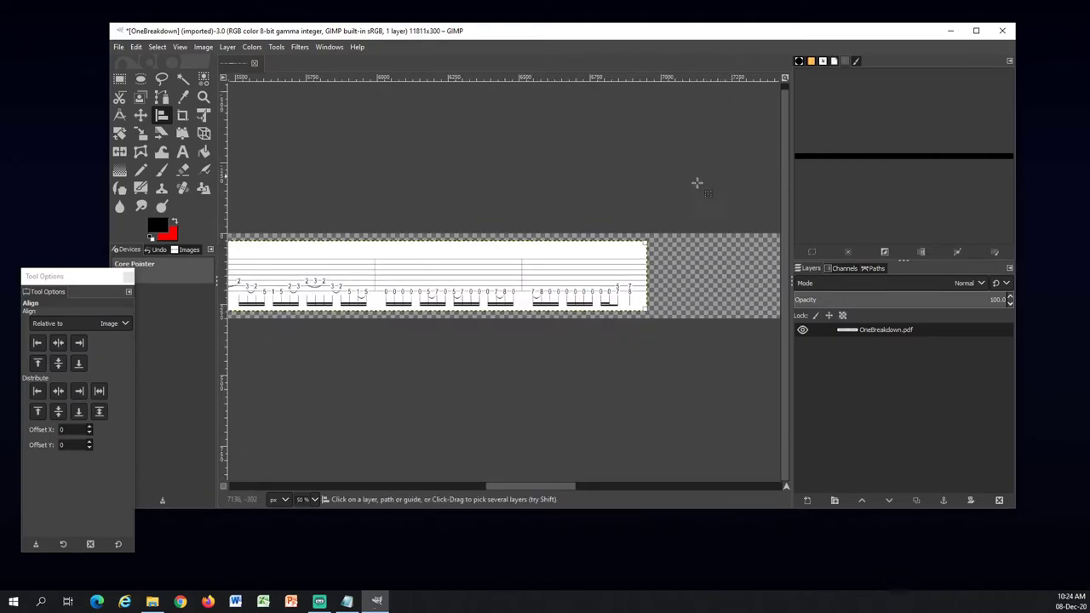
pyautogui.keyDown('ctrl'); pyautogui.scroll(-2, 500, 347); pyautogui.keyUp('ctrl')
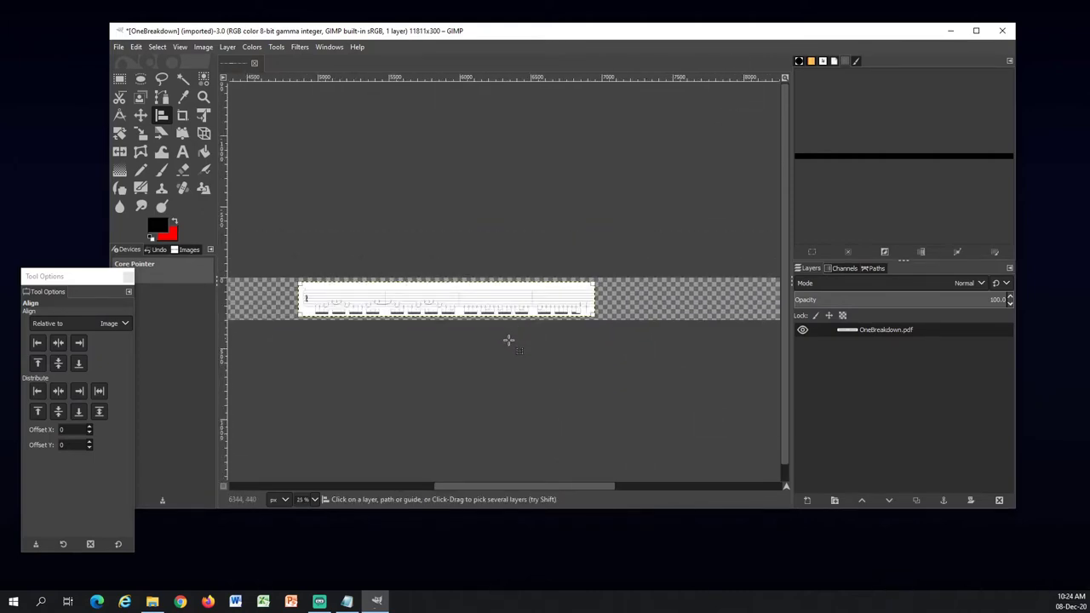
pyautogui.keyDown('ctrl'); pyautogui.scroll(-4, 548, 392); pyautogui.keyUp('ctrl')
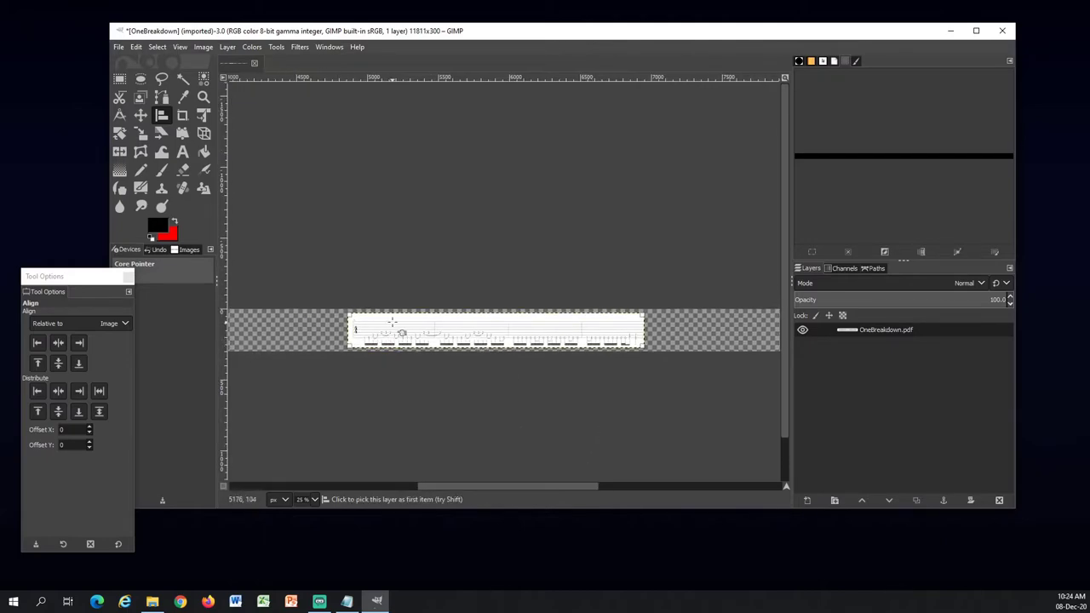
pyautogui.keyDown('ctrl'); pyautogui.scroll(2, 544, 361); pyautogui.keyUp('ctrl')
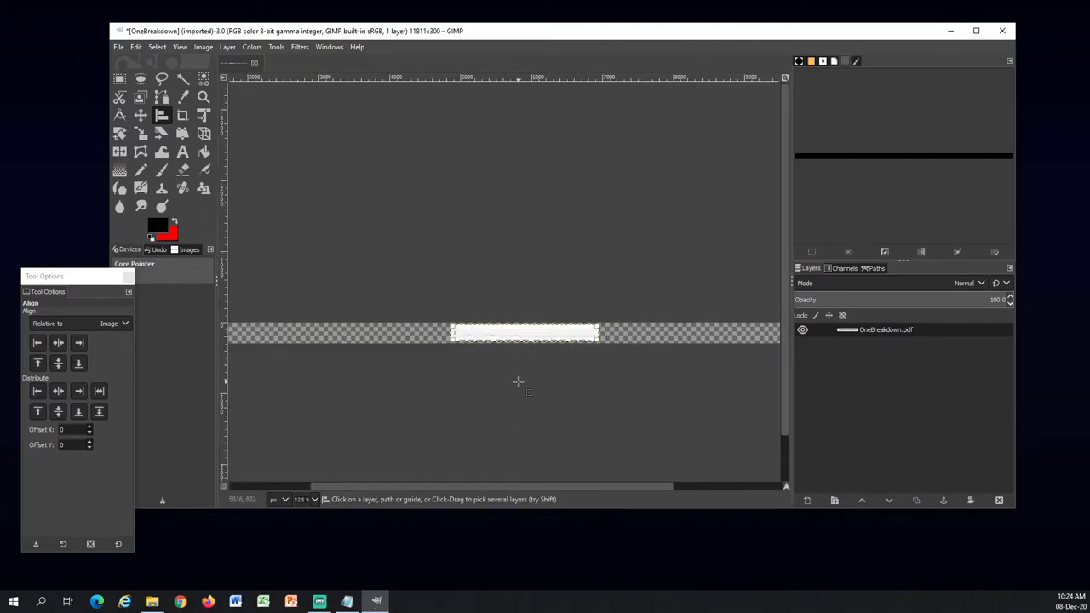
pyautogui.keyDown('ctrl'); pyautogui.scroll(3, 511, 378); pyautogui.keyUp('ctrl')
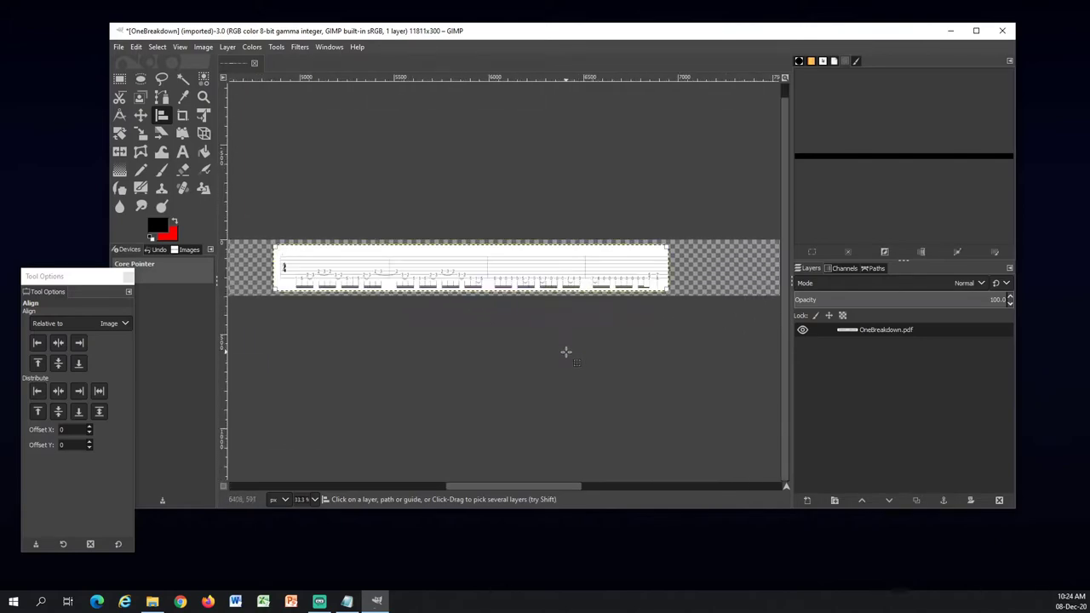
pyautogui.moveTo(528, 337); pyautogui.dragTo(537, 386, button='middle')
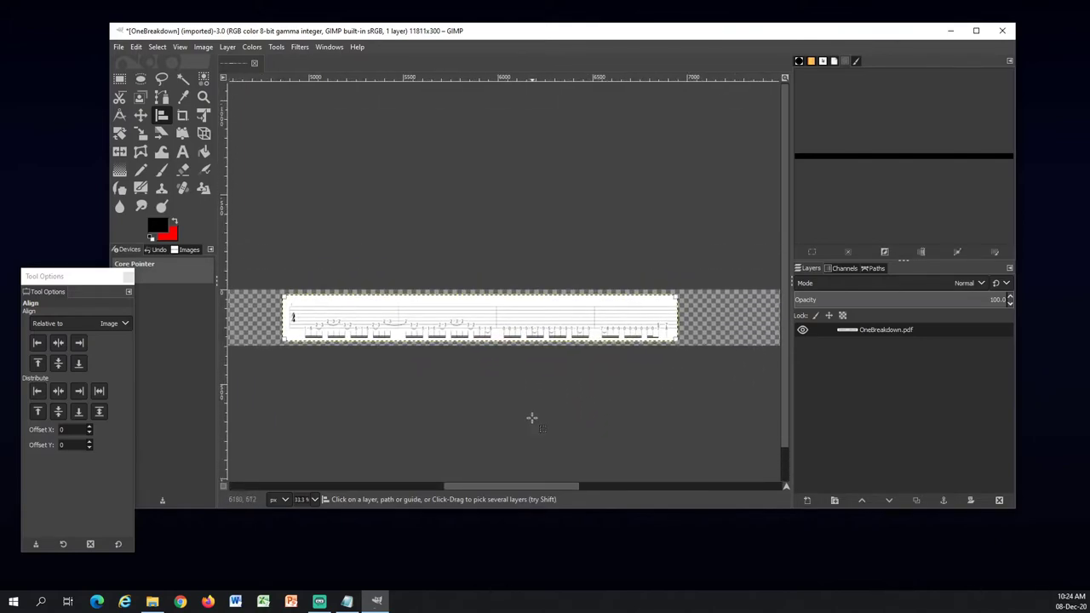
# Step: Add a new White-filled layer named blackbak23
pyautogui.click(228, 46)
pyautogui.moveTo(252, 47)
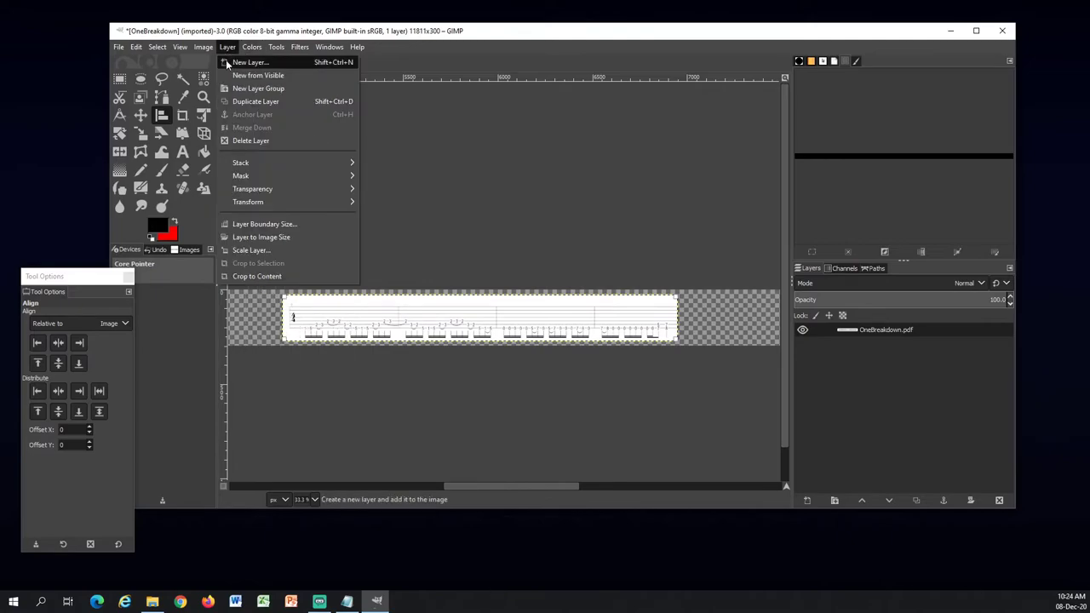
pyautogui.click(245, 63)
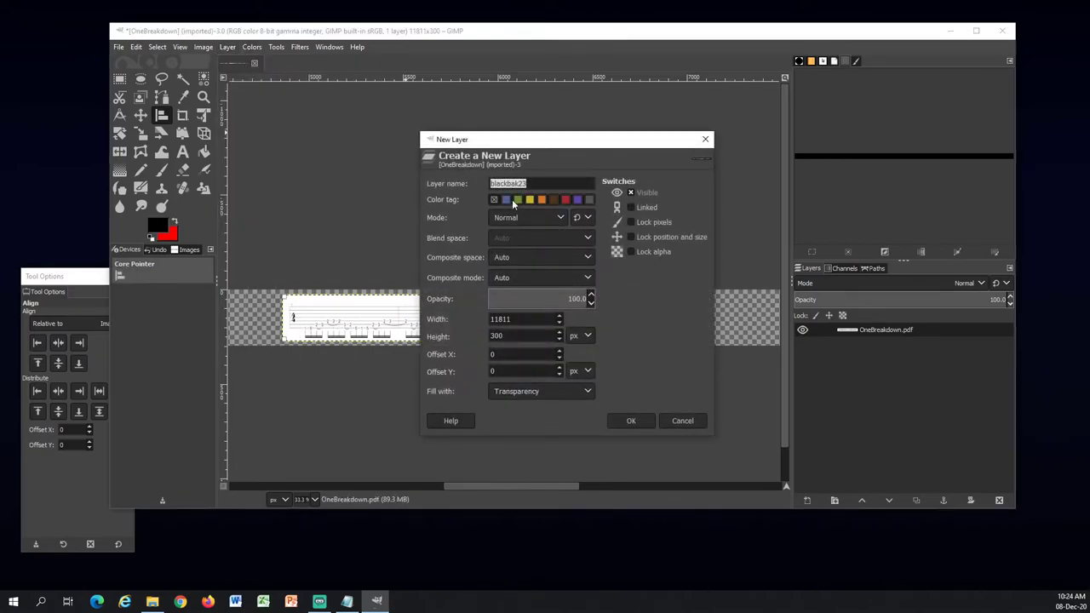
pyautogui.click(533, 396)
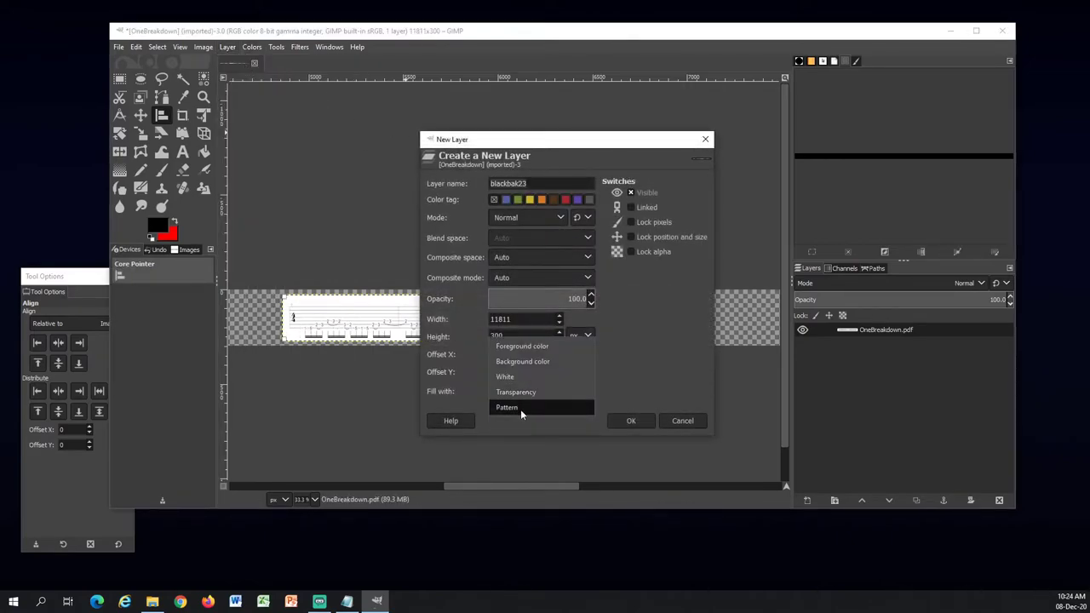
pyautogui.click(518, 378)
pyautogui.click(635, 419)
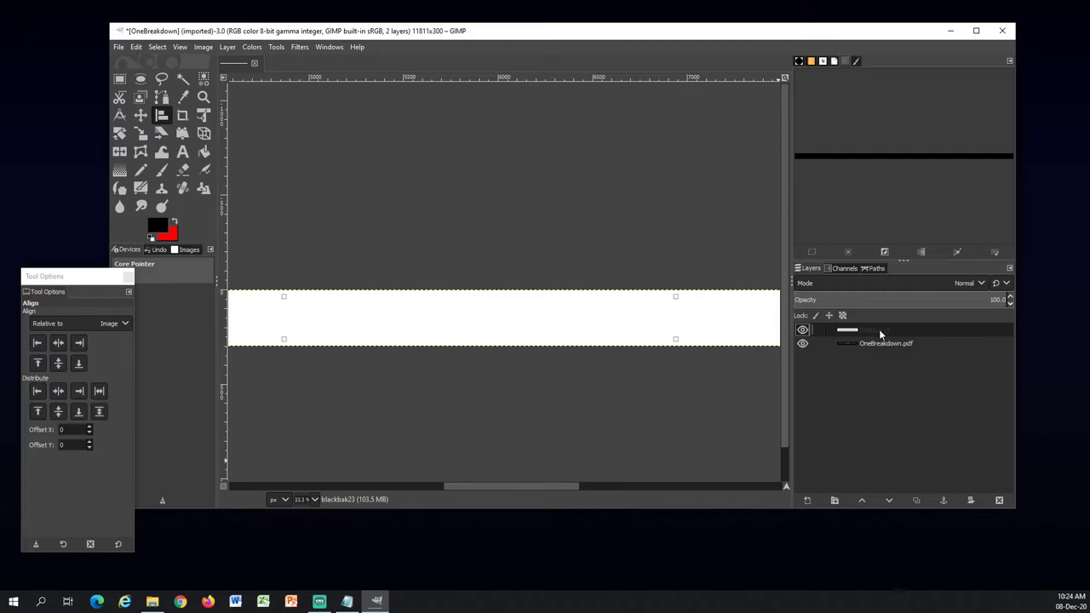
# Step: Move the white layer below OneBreakdown.pdf and merge the tab layer down onto it
pyautogui.moveTo(878, 331); pyautogui.dragTo(876, 354)
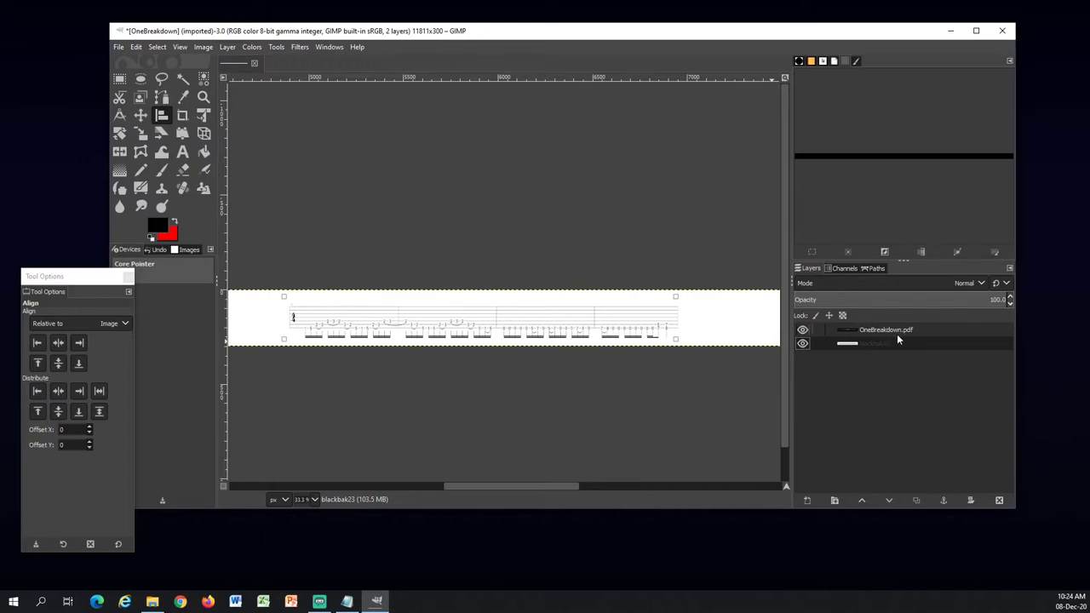
pyautogui.click(892, 335)
pyautogui.rightClick(884, 328)
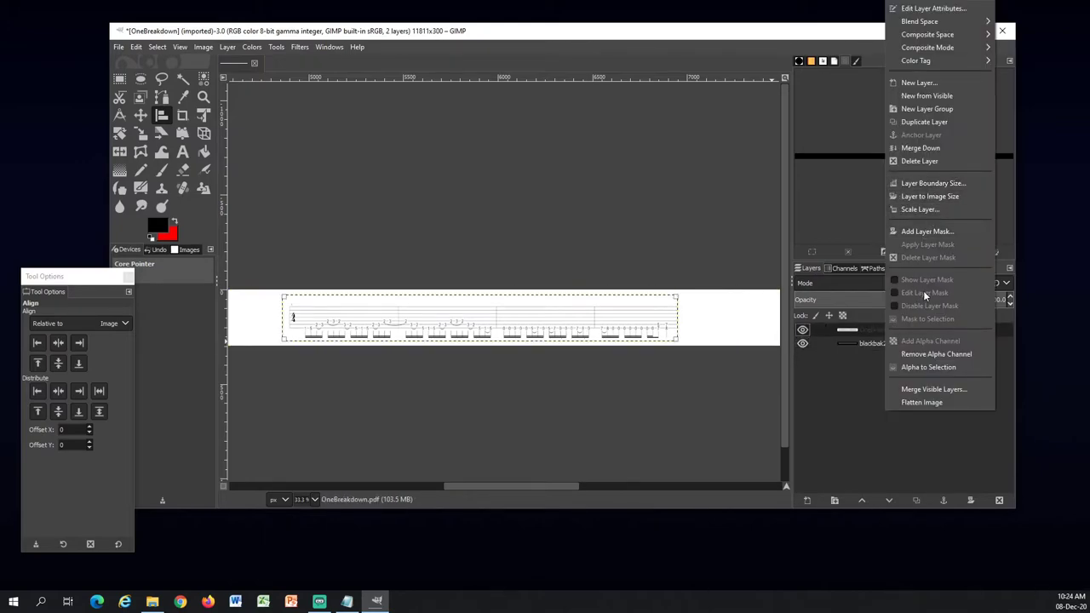
pyautogui.click(924, 148)
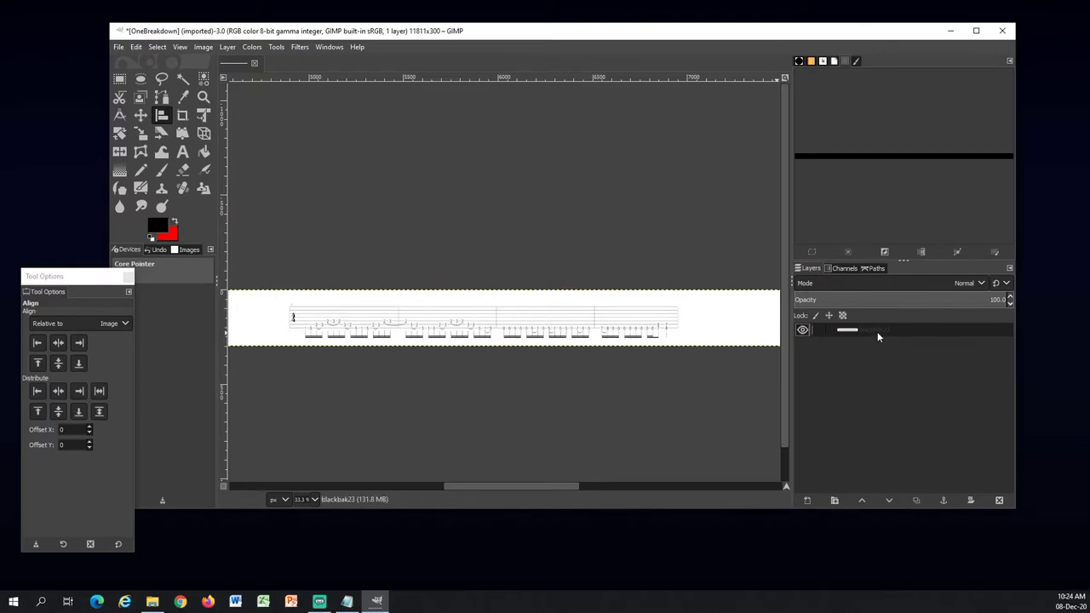
# Step: Invert the colours to white tab on black and save as OneBreakdown.xcf
pyautogui.click(252, 48)
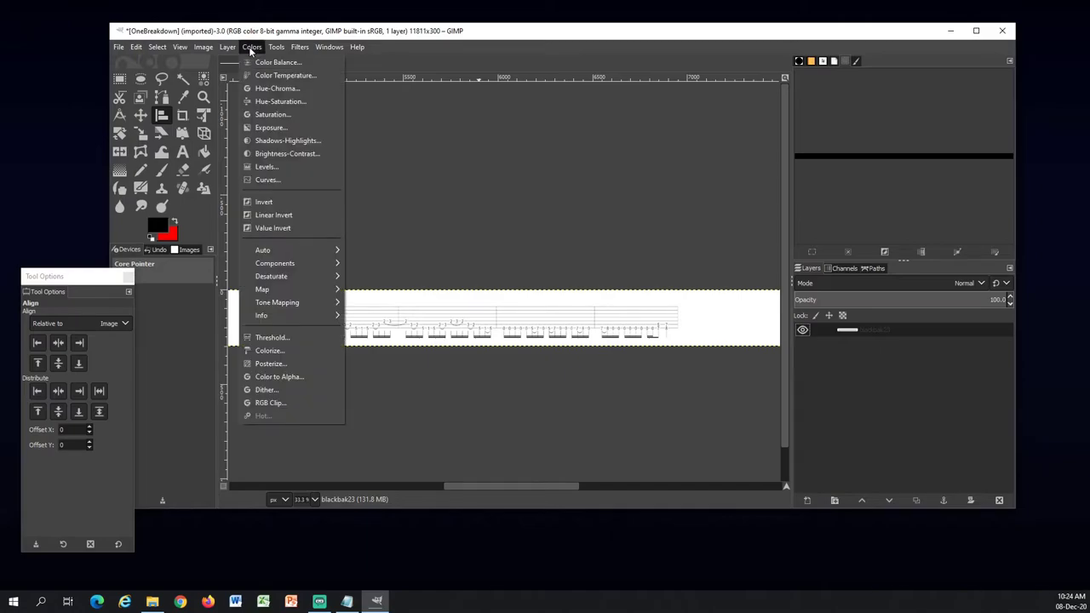
pyautogui.click(273, 202)
pyautogui.keyDown('ctrl'); pyautogui.scroll(3, 512, 343); pyautogui.keyUp('ctrl')
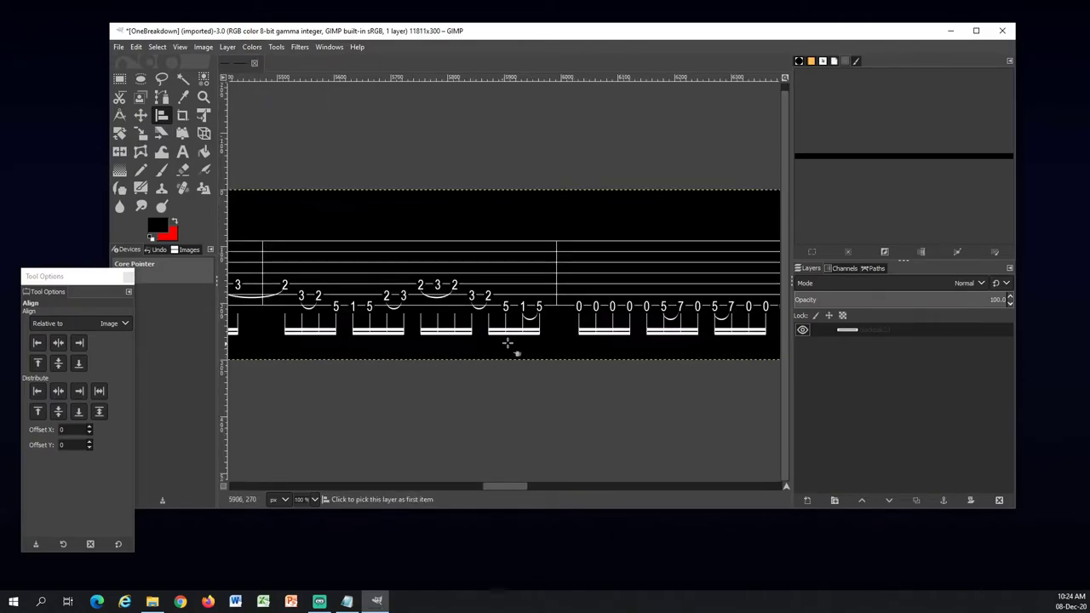
pyautogui.keyDown('ctrl'); pyautogui.scroll(-2, 512, 343); pyautogui.keyUp('ctrl')
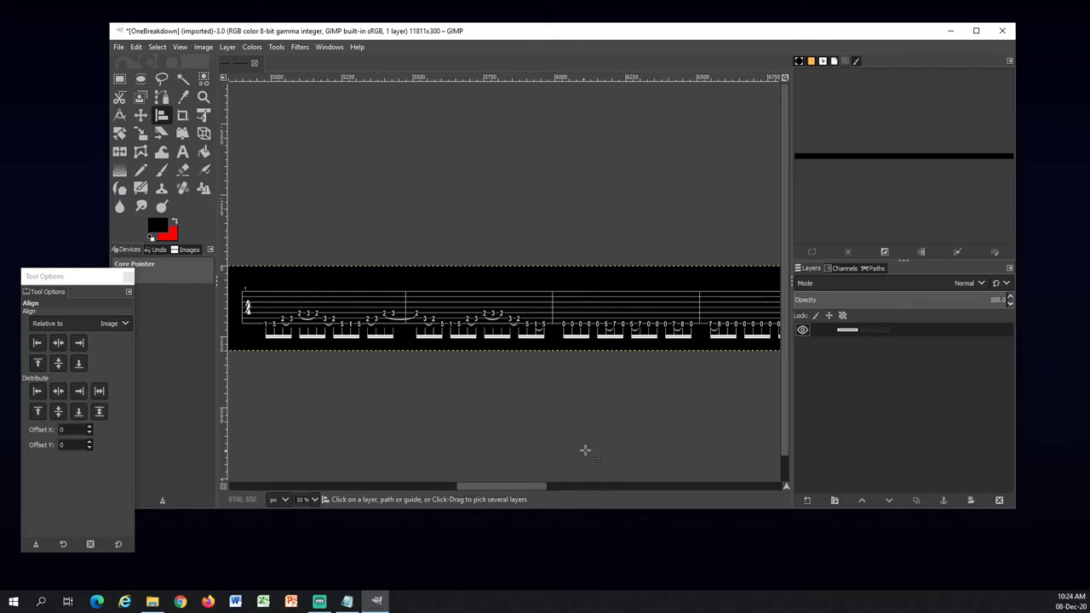
pyautogui.scroll(2, 595, 450)
pyautogui.keyDown('ctrl'); pyautogui.scroll(-2, 660, 405); pyautogui.keyUp('ctrl')
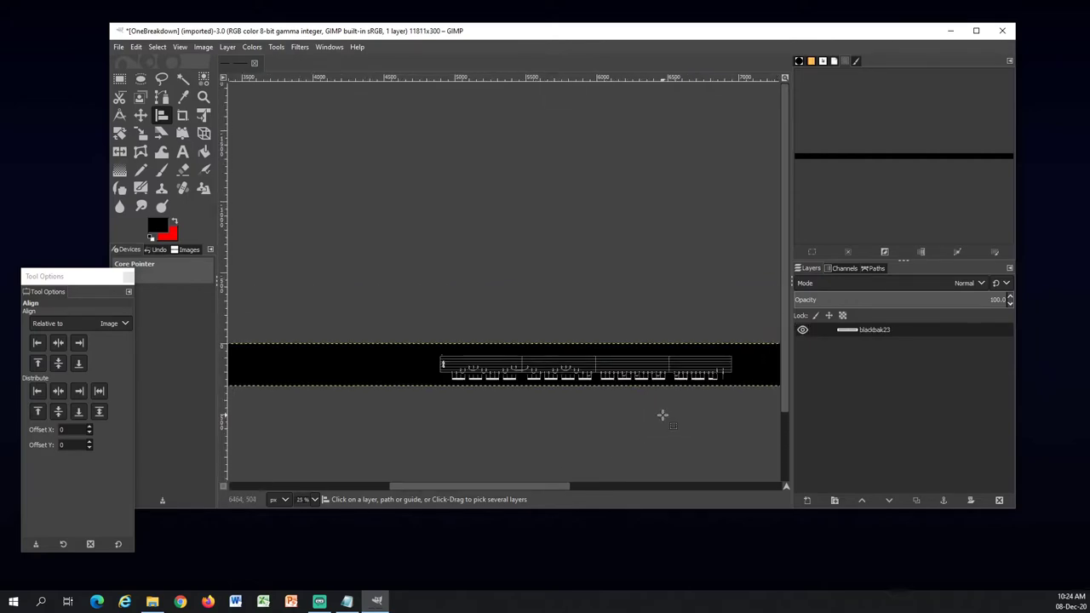
pyautogui.keyDown('ctrl'); pyautogui.scroll(1, 652, 421); pyautogui.keyUp('ctrl')
pyautogui.hotkey('ctrl', 's')
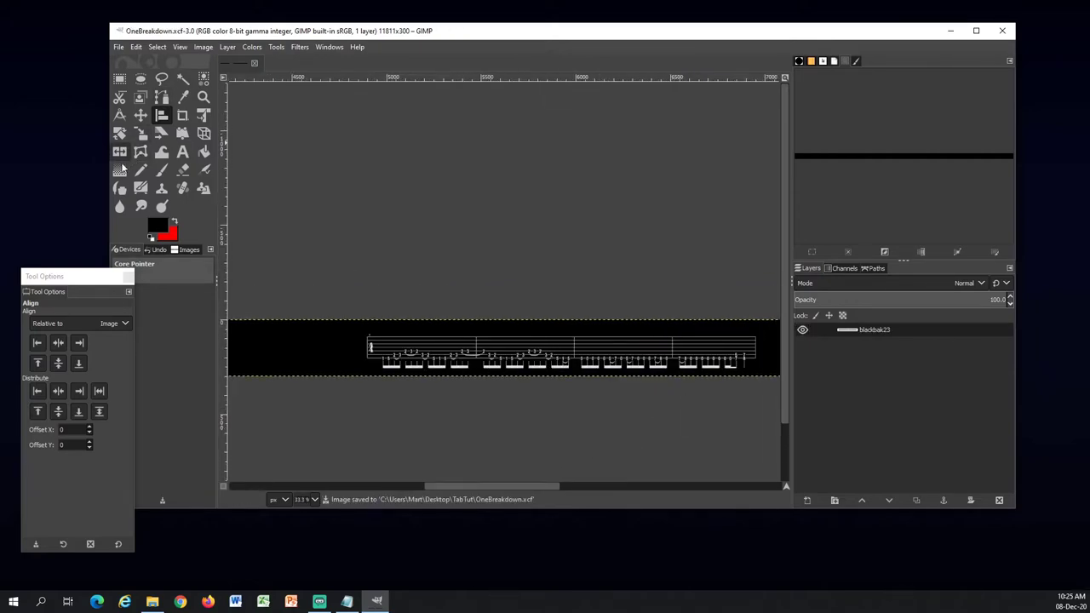
# Step: With the Gradient tool, fade out the black strip's top edge and commit it
pyautogui.click(120, 170)
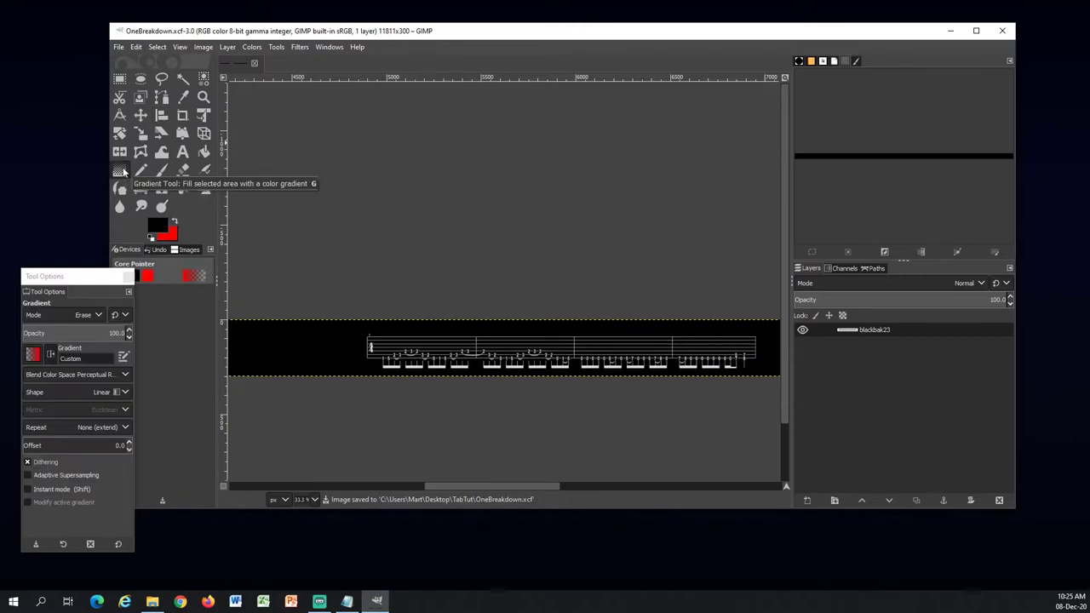
pyautogui.click(73, 278)
pyautogui.moveTo(73, 277); pyautogui.dragTo(111, 184)
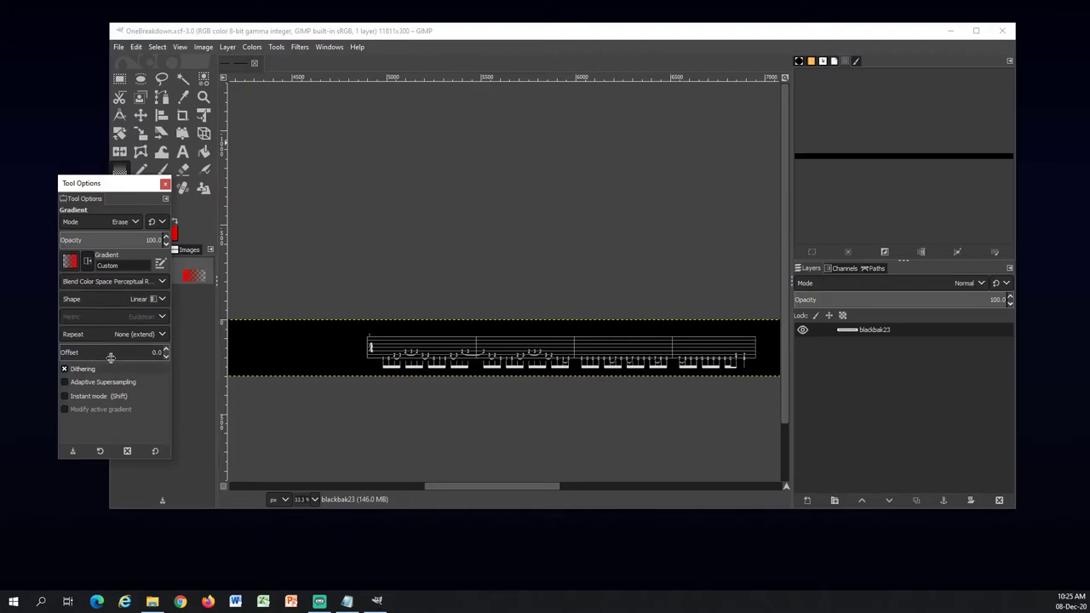
pyautogui.keyDown('ctrl'); pyautogui.scroll(1, 396, 320); pyautogui.keyUp('ctrl')
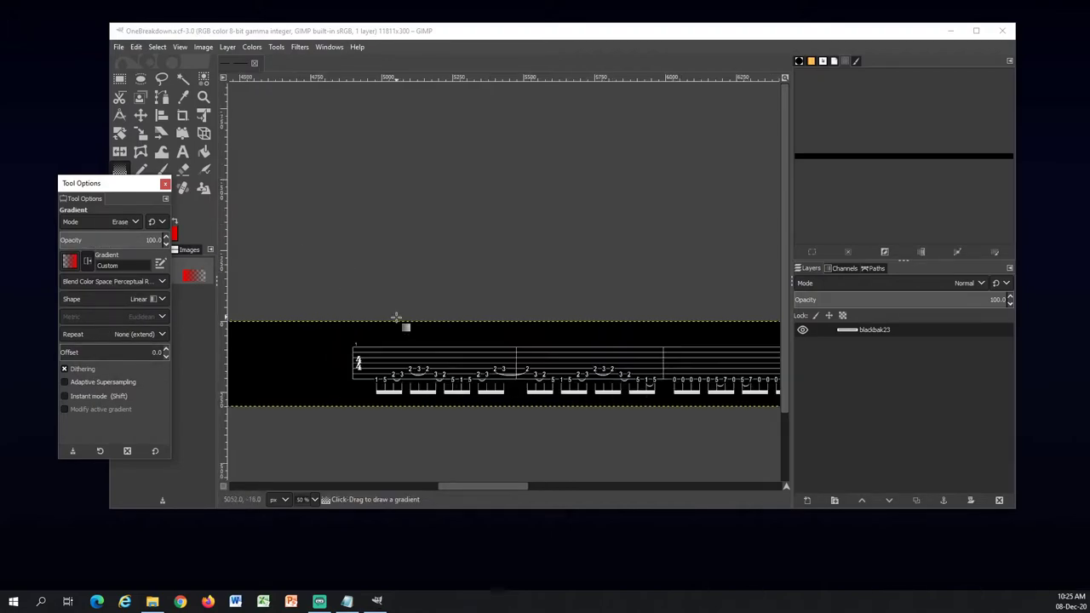
pyautogui.keyDown('ctrl'); pyautogui.scroll(-1, 396, 320); pyautogui.keyUp('ctrl')
pyautogui.keyDown('ctrl'); pyautogui.scroll(2, 337, 307); pyautogui.keyUp('ctrl')
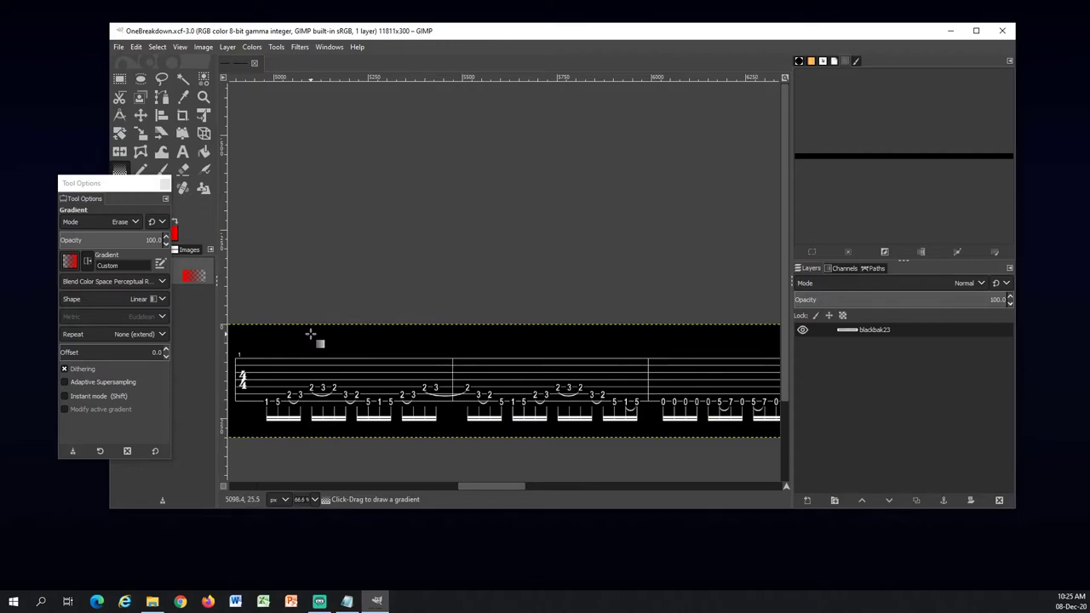
pyautogui.moveTo(325, 338); pyautogui.dragTo(325, 344)
pyautogui.press('Return')
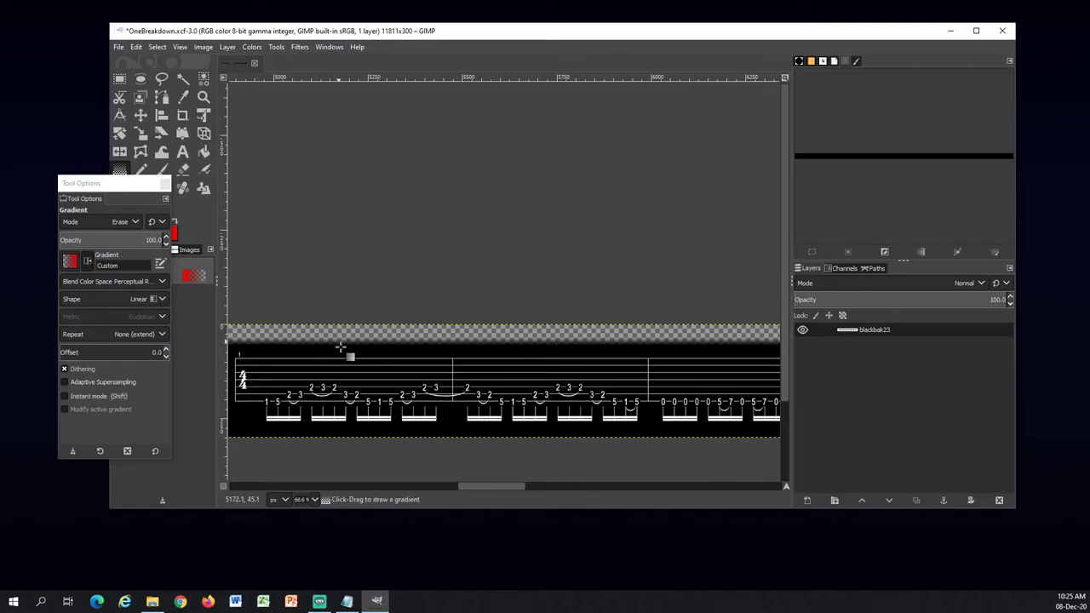
# Step: Fade the strip's bottom edge to transparency, then zoom out to check both edges
pyautogui.keyDown('ctrl'); pyautogui.scroll(-4, 545, 383); pyautogui.keyUp('ctrl')
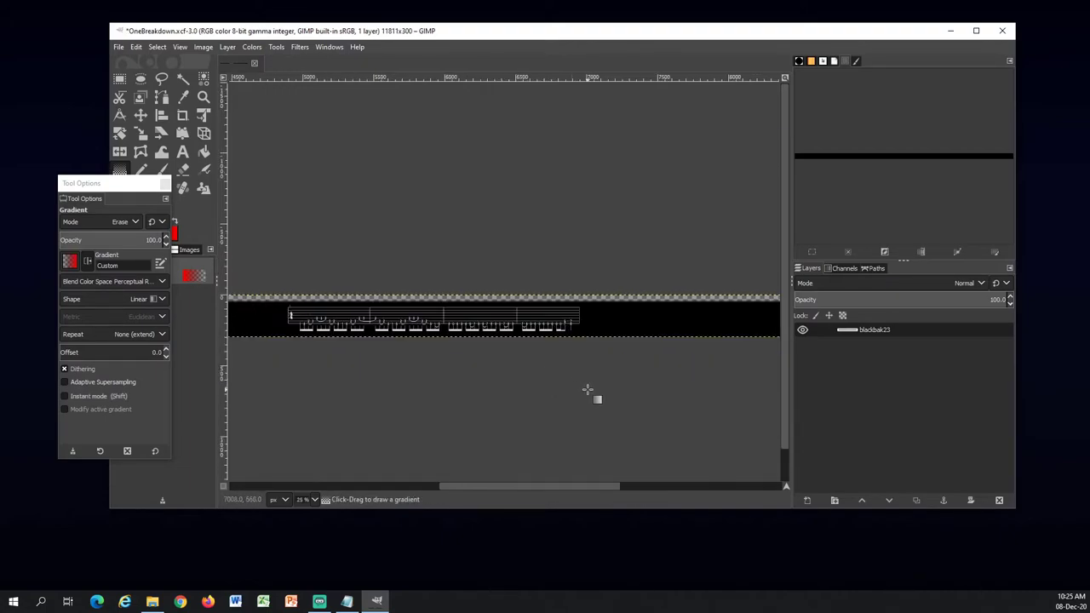
pyautogui.keyDown('ctrl'); pyautogui.scroll(3, 528, 384); pyautogui.keyUp('ctrl')
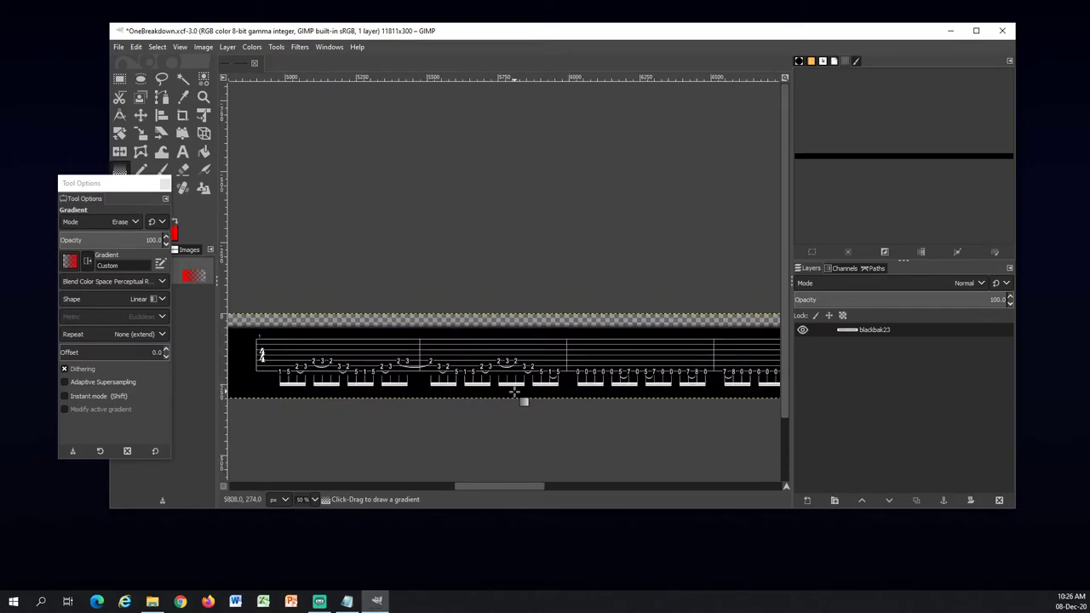
pyautogui.keyDown('ctrl'); pyautogui.scroll(1, 426, 410); pyautogui.keyUp('ctrl')
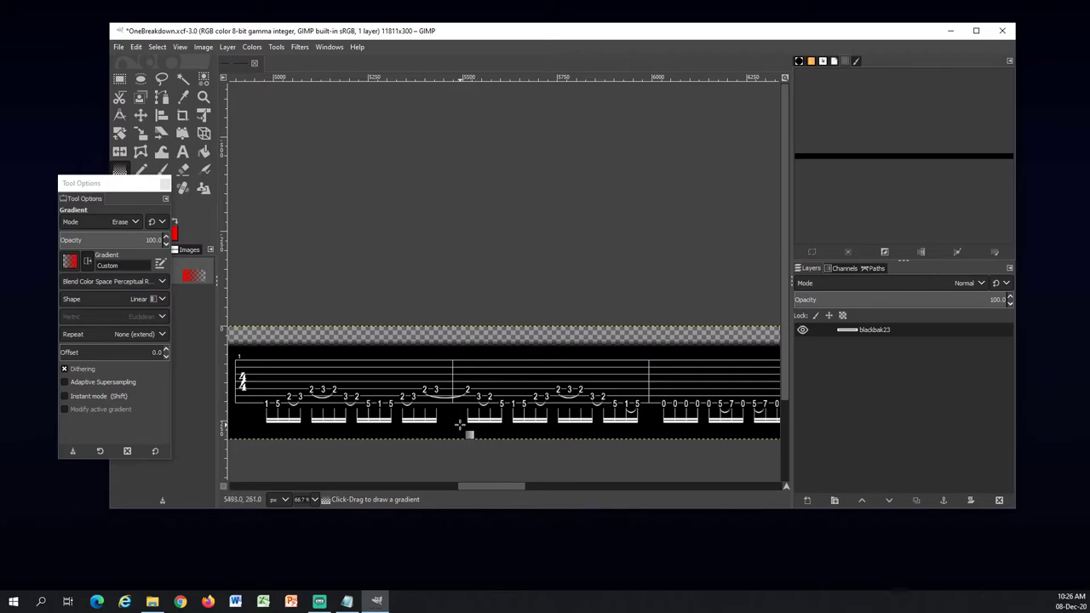
pyautogui.moveTo(460, 425); pyautogui.dragTo(461, 429)
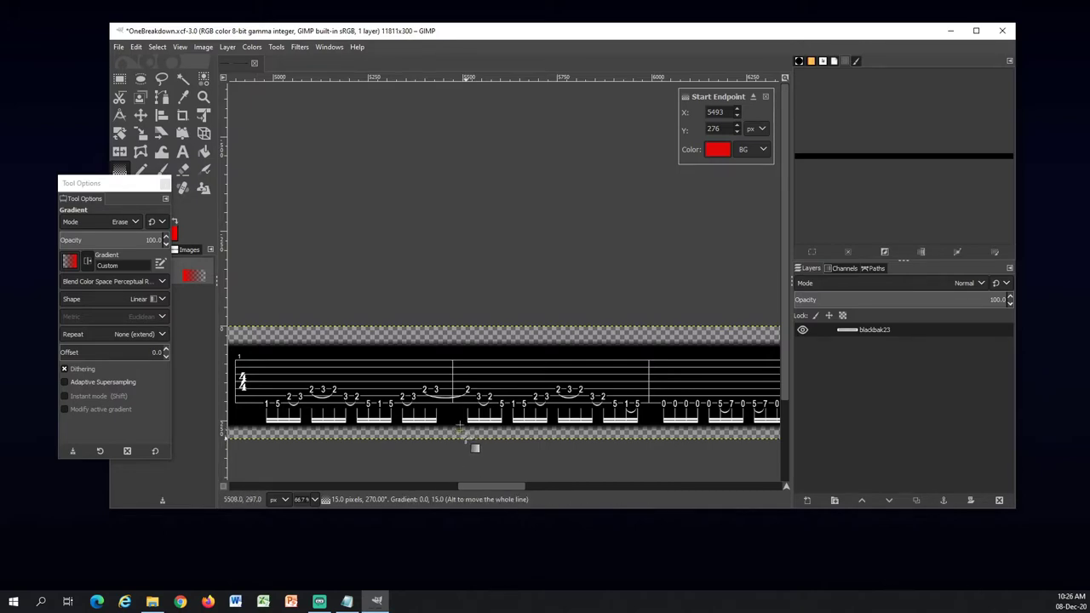
pyautogui.press('Return')
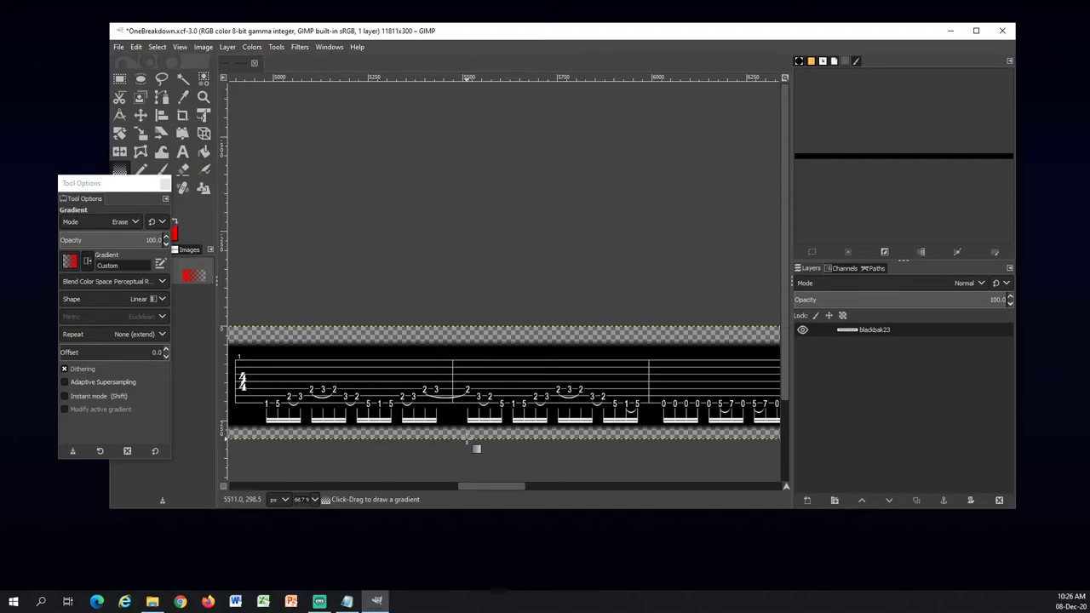
pyautogui.scroll(-3, 544, 426)
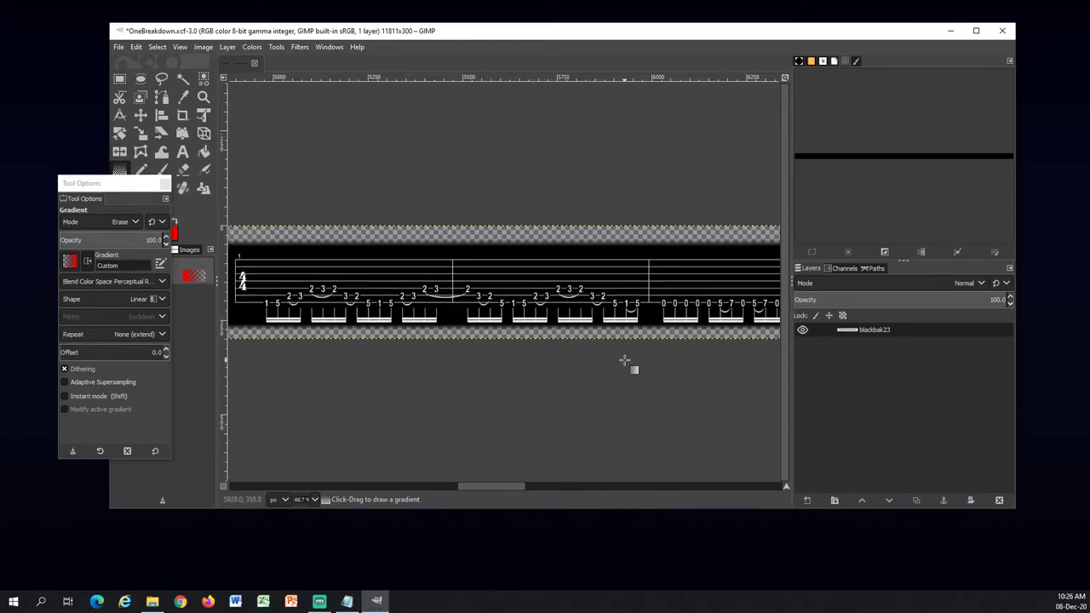
pyautogui.keyDown('ctrl'); pyautogui.scroll(-3, 628, 361); pyautogui.keyUp('ctrl')
pyautogui.keyDown('ctrl'); pyautogui.scroll(2, 400, 334); pyautogui.keyUp('ctrl')
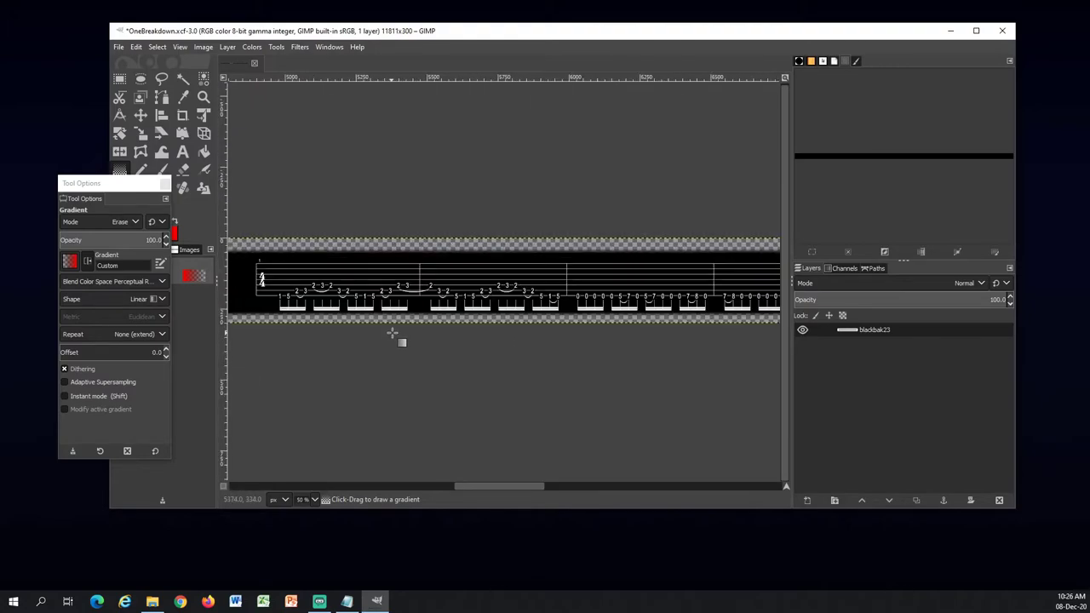
pyautogui.keyDown('ctrl'); pyautogui.scroll(-1, 673, 356); pyautogui.keyUp('ctrl')
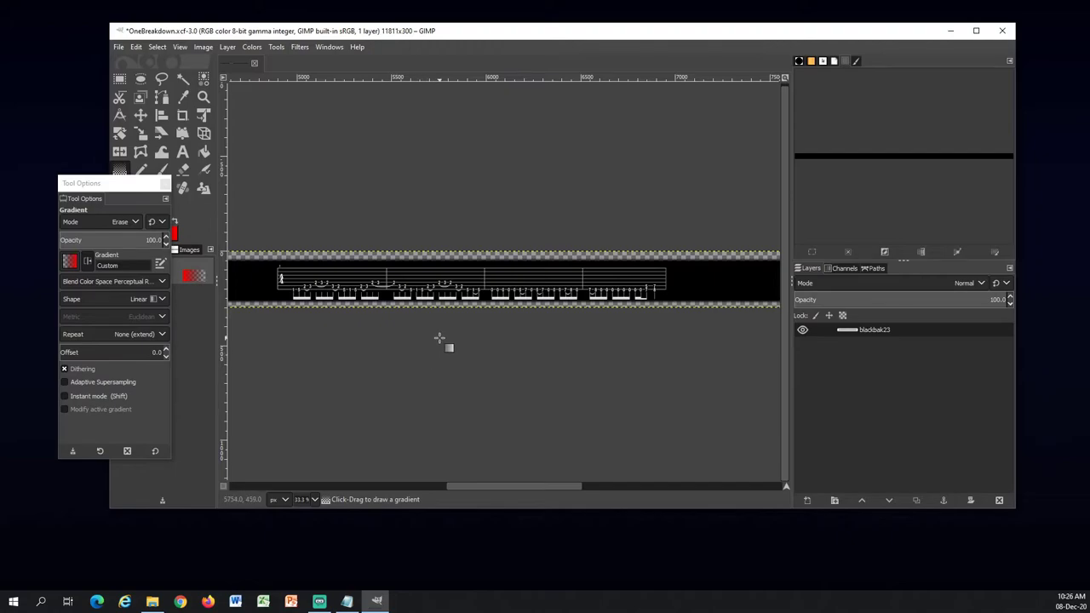
pyautogui.keyDown('ctrl'); pyautogui.scroll(3, 526, 295); pyautogui.keyUp('ctrl')
pyautogui.keyDown('ctrl'); pyautogui.scroll(-3, 523, 291); pyautogui.keyUp('ctrl')
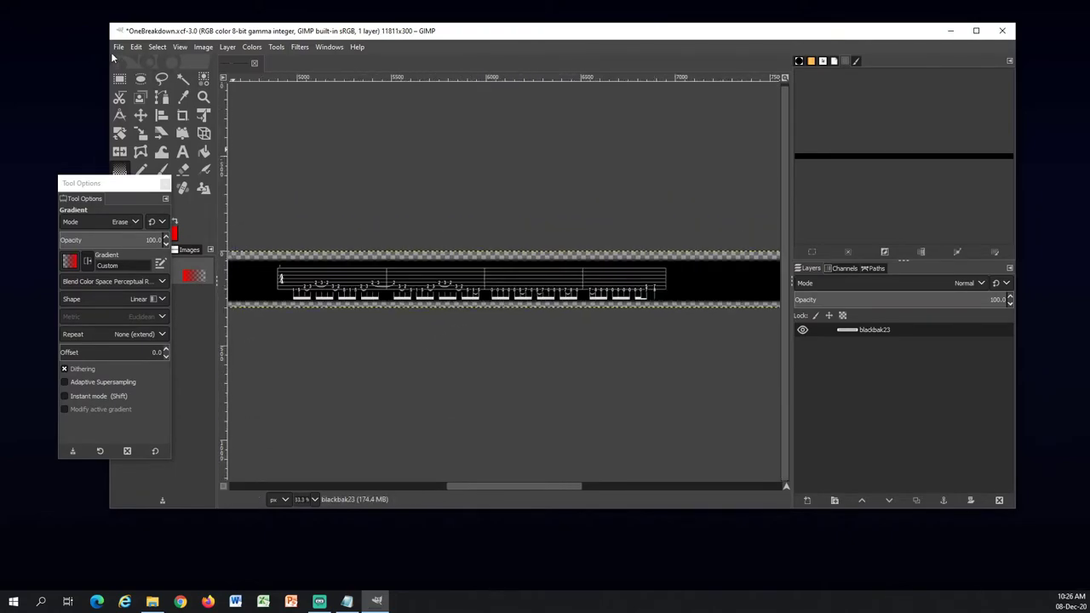
# Step: Save the tablature image in GIMP
pyautogui.click(118, 47)
pyautogui.click(133, 148)
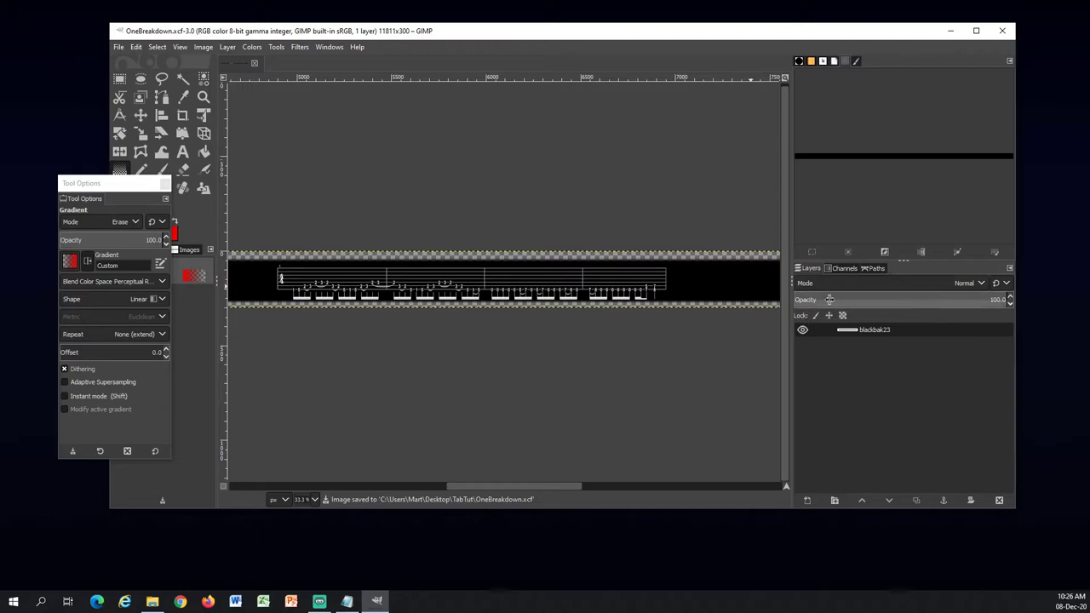
pyautogui.moveTo(457, 41); pyautogui.dragTo(511, 14)
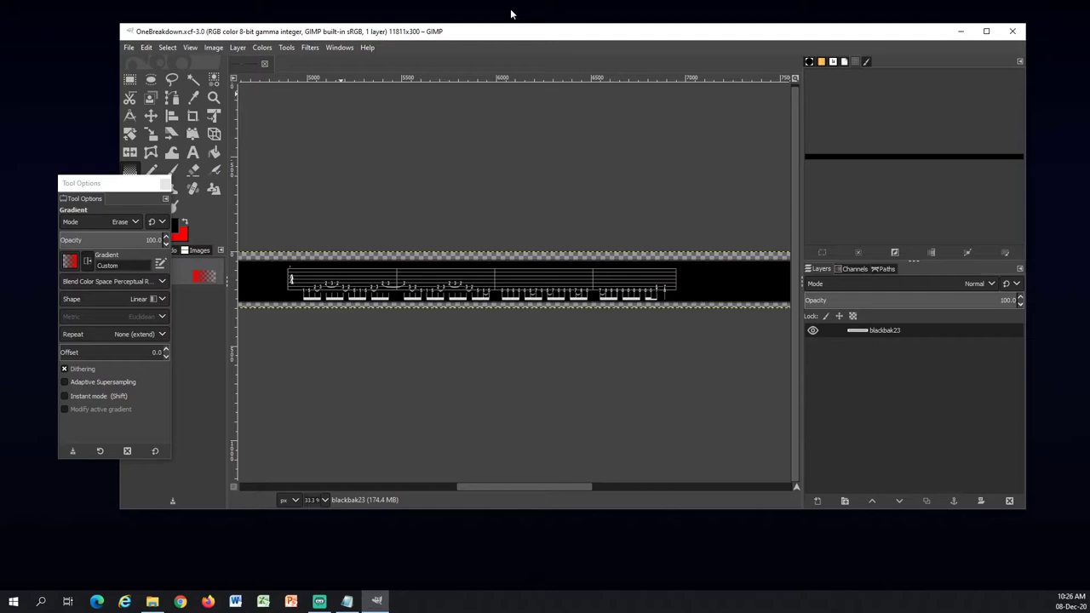
pyautogui.click(129, 47)
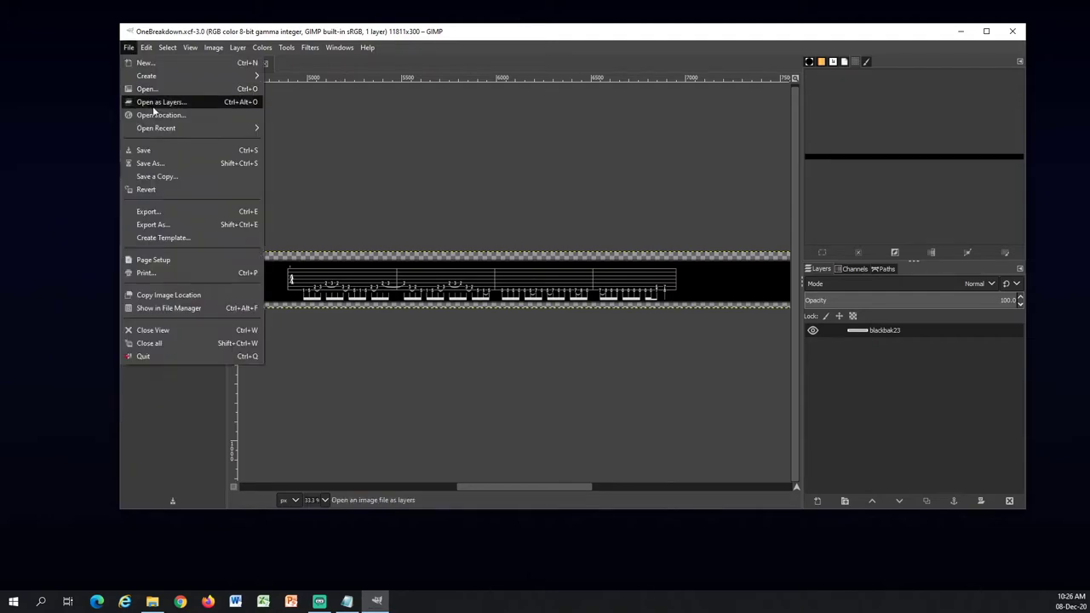
pyautogui.click(140, 150)
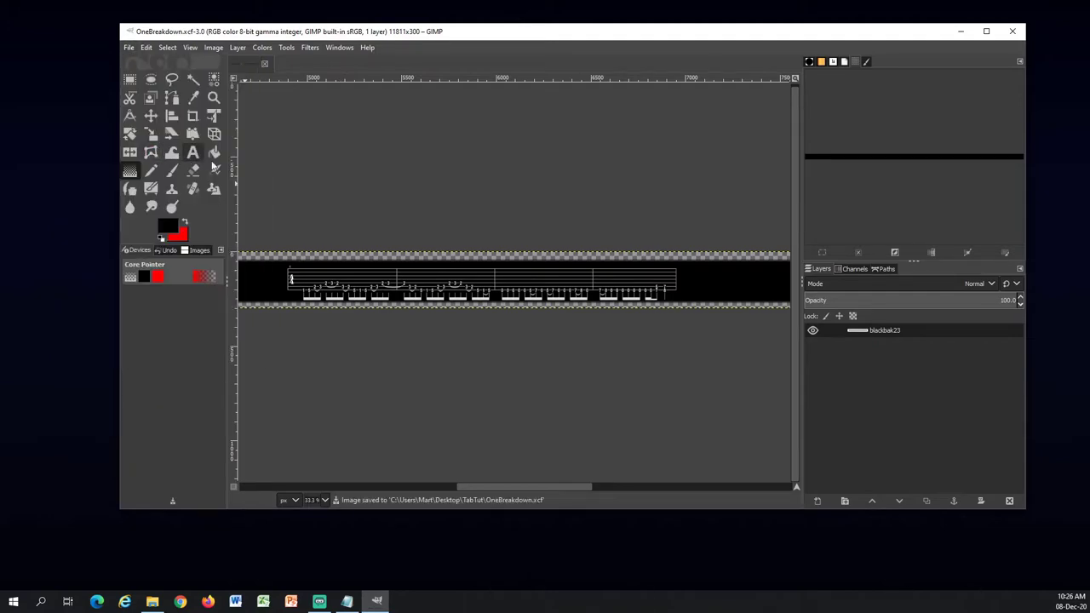
# Step: Export a copy as OneBreakdown.png with the default PNG options
pyautogui.click(128, 47)
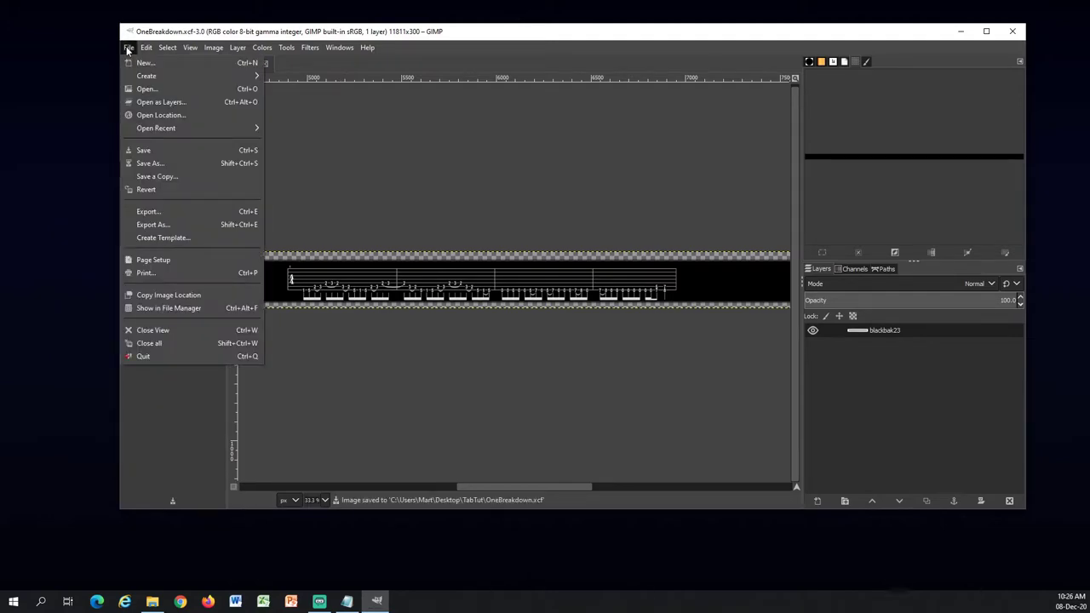
pyautogui.click(160, 214)
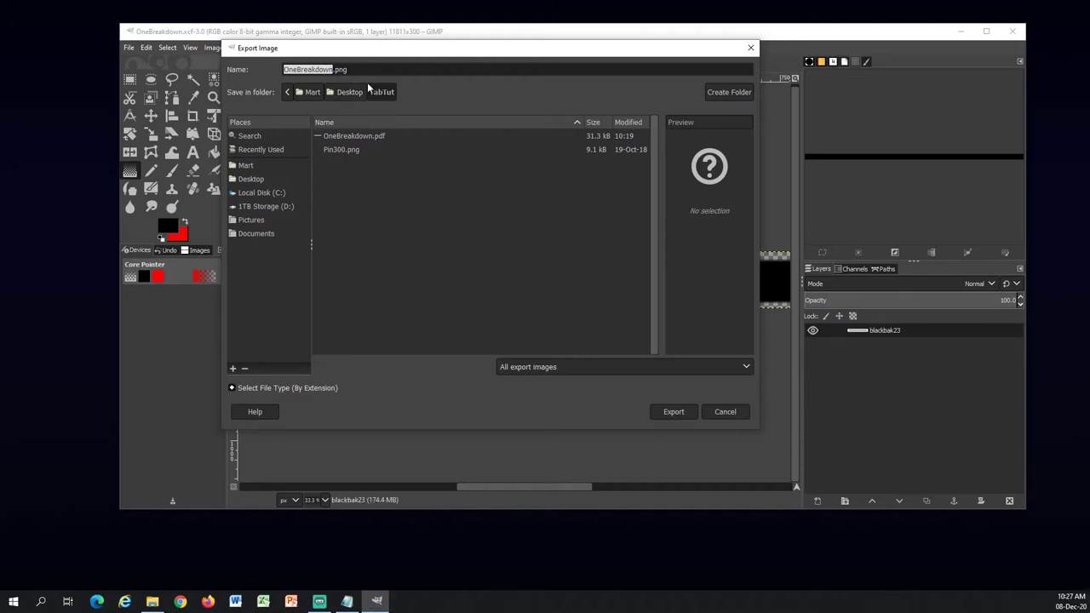
pyautogui.click(668, 414)
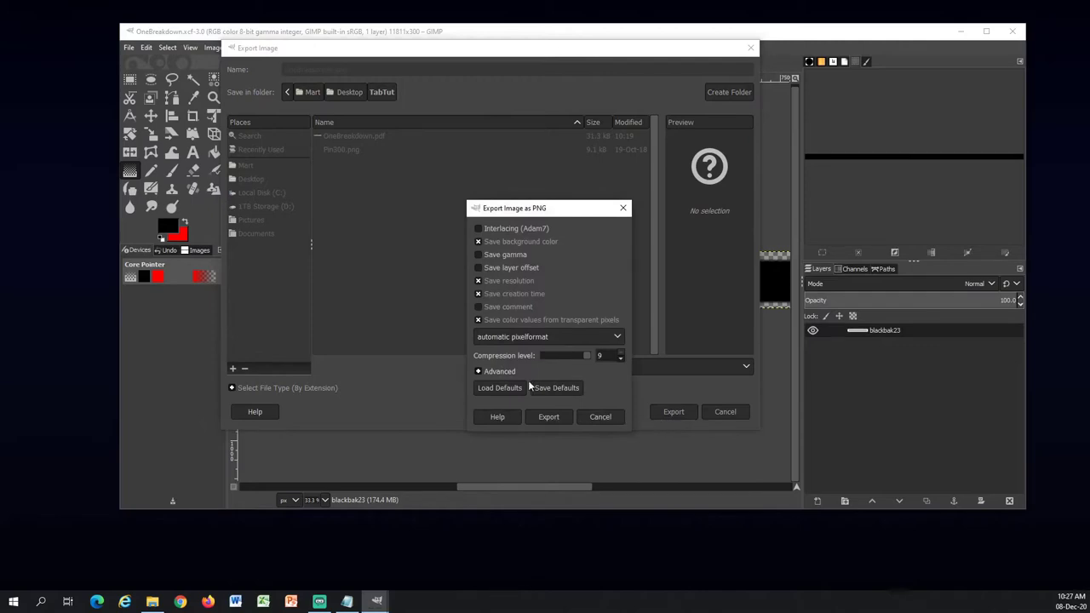
pyautogui.click(545, 416)
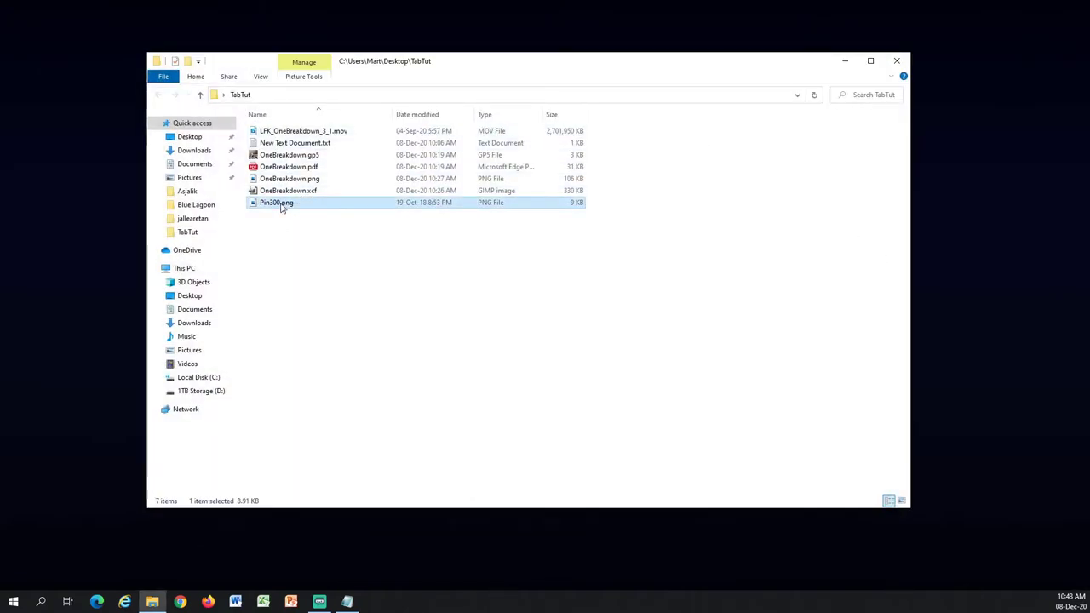
pyautogui.doubleClick(282, 205)
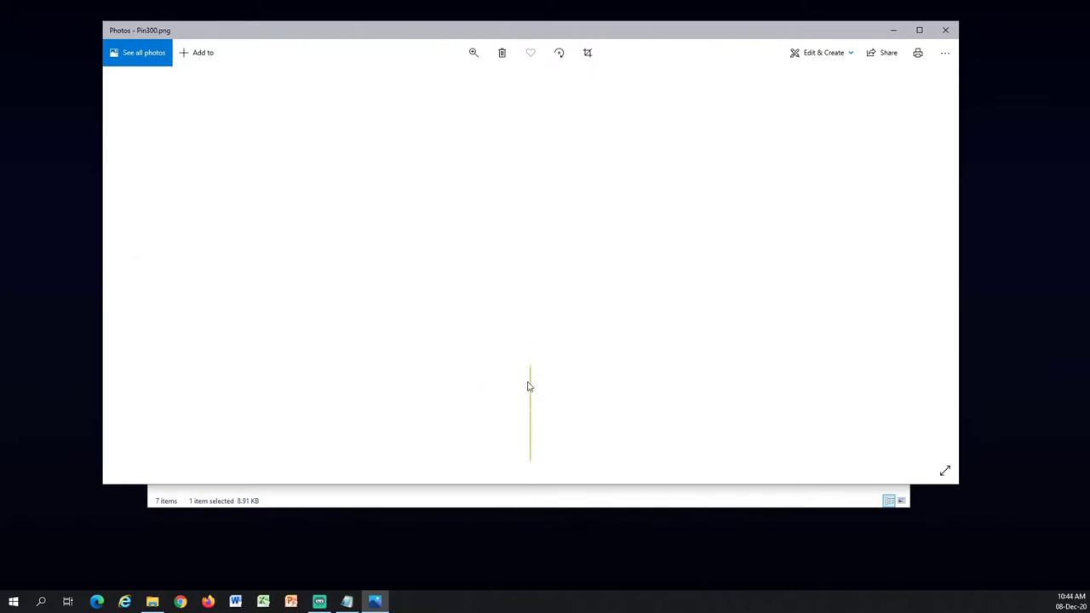
pyautogui.click(949, 31)
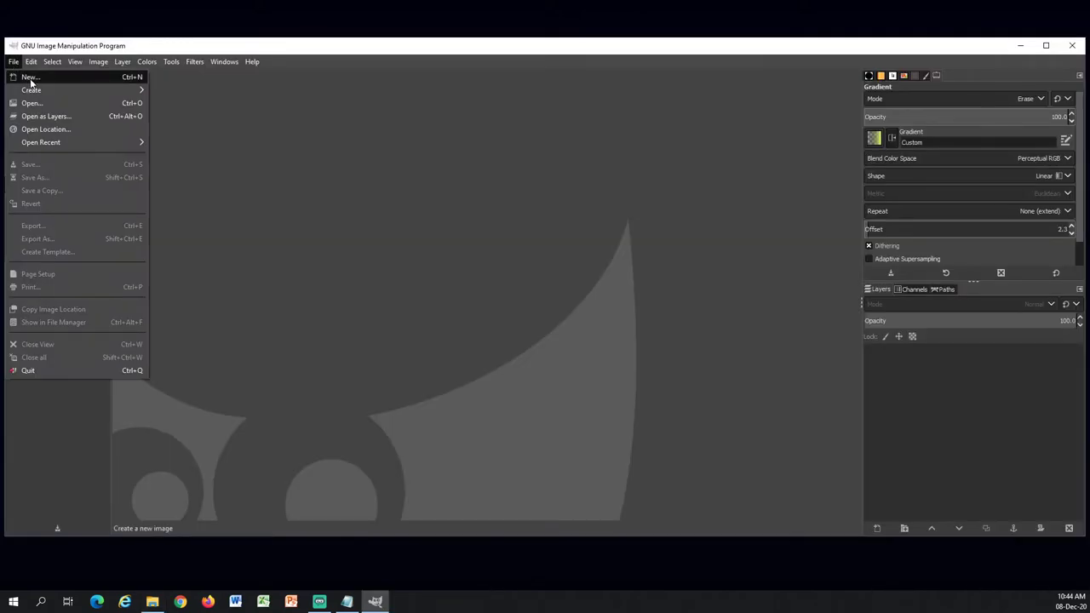
# Step: Create a new 4×340-pixel image
pyautogui.click(12, 75)
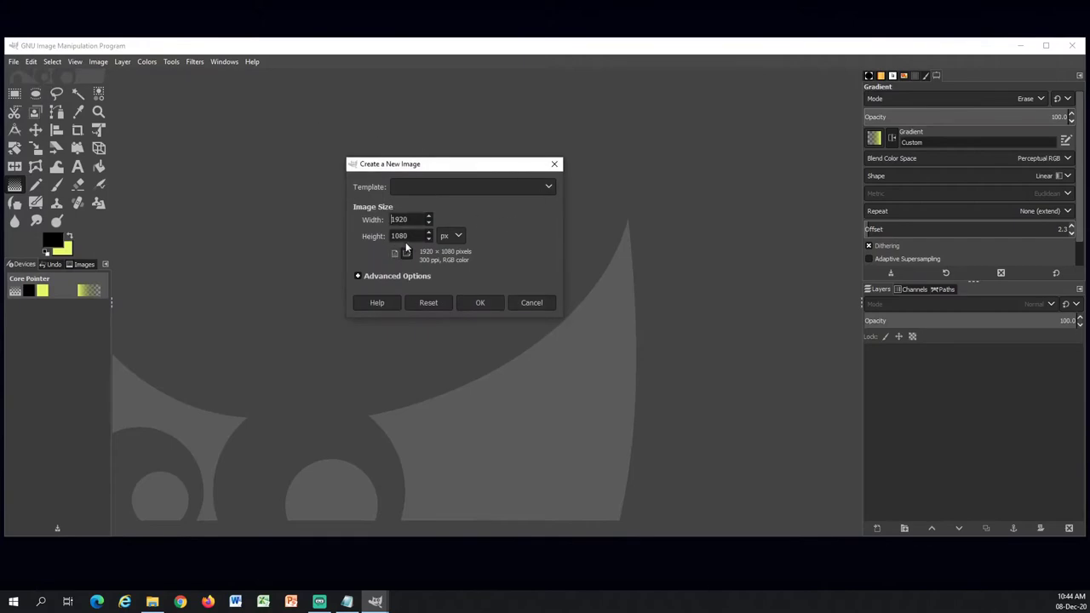
pyautogui.press('Tab')
pyautogui.write('3')
pyautogui.write('40')
pyautogui.click(480, 303)
pyautogui.keyDown('ctrl'); pyautogui.scroll(5, 502, 296); pyautogui.keyUp('ctrl')
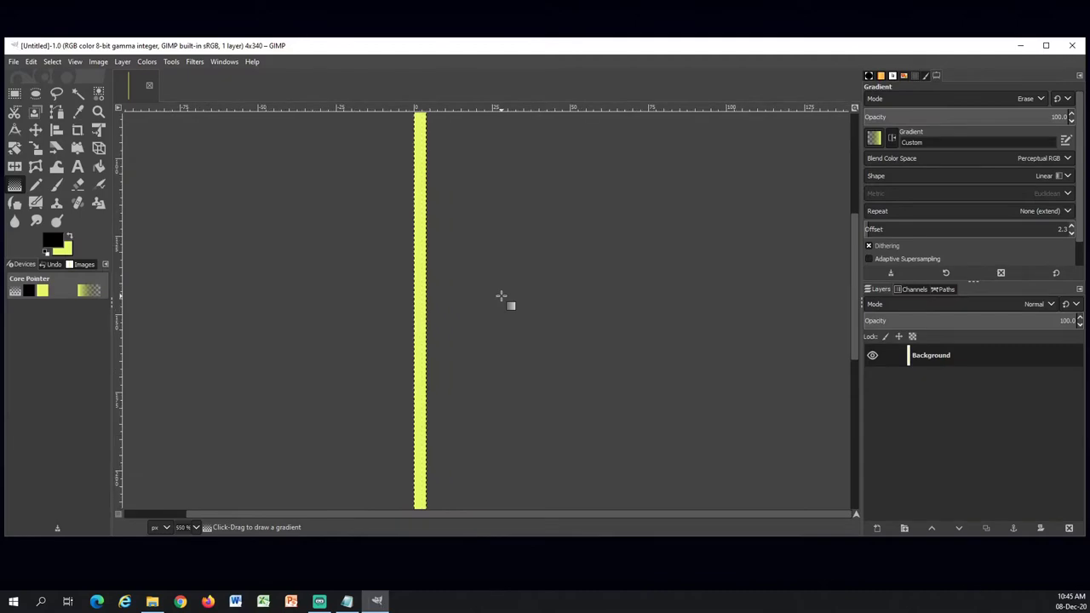
pyautogui.keyDown('ctrl'); pyautogui.scroll(3, 439, 290); pyautogui.keyUp('ctrl')
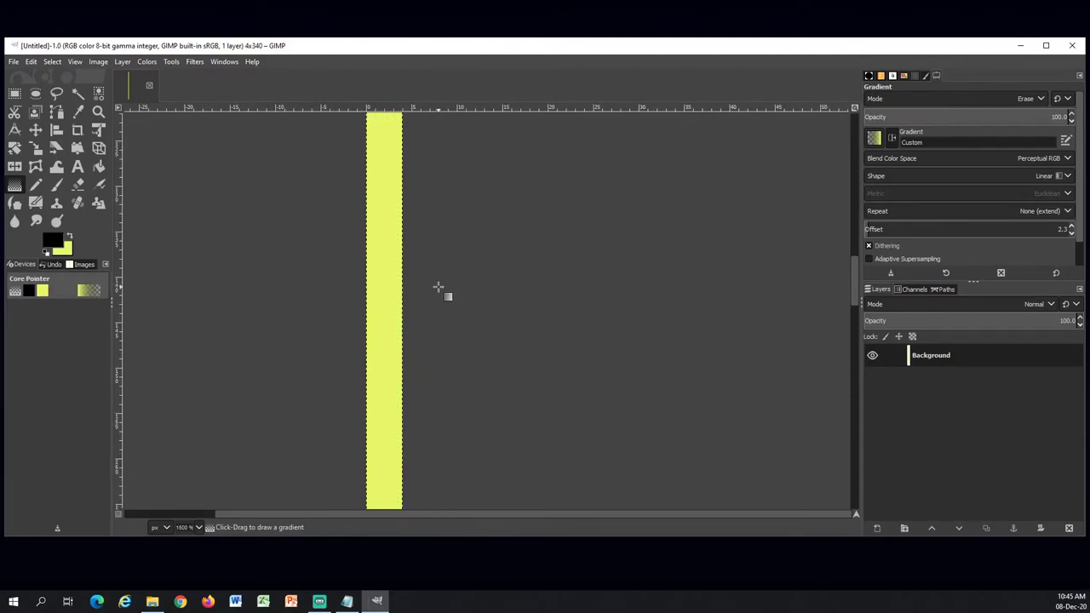
pyautogui.keyDown('ctrl'); pyautogui.scroll(2, 439, 288); pyautogui.keyUp('ctrl')
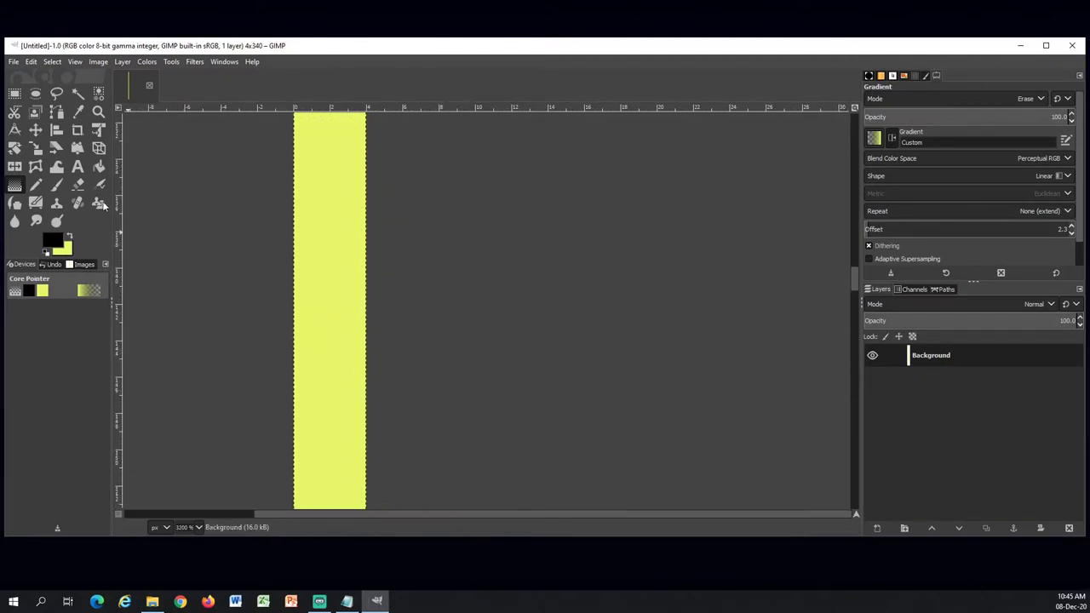
# Step: Set the background colour to f3ff7f and bucket-fill the strip with it
pyautogui.click(99, 168)
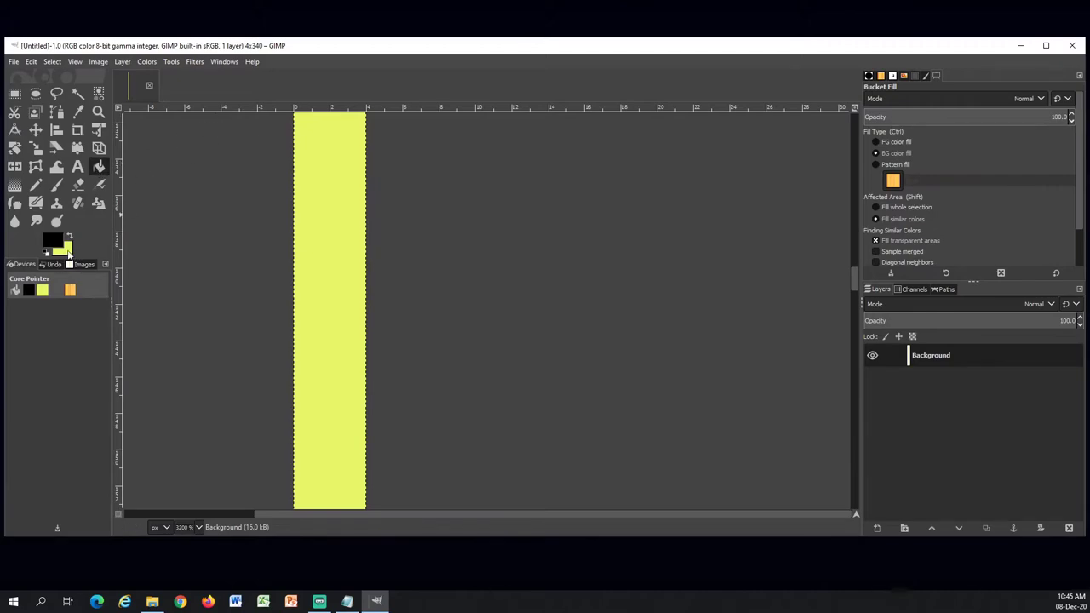
pyautogui.click(69, 253)
pyautogui.moveTo(831, 216); pyautogui.dragTo(821, 207)
pyautogui.click(913, 363)
pyautogui.click(341, 290)
pyautogui.keyDown('ctrl'); pyautogui.scroll(-8, 477, 324); pyautogui.keyUp('ctrl')
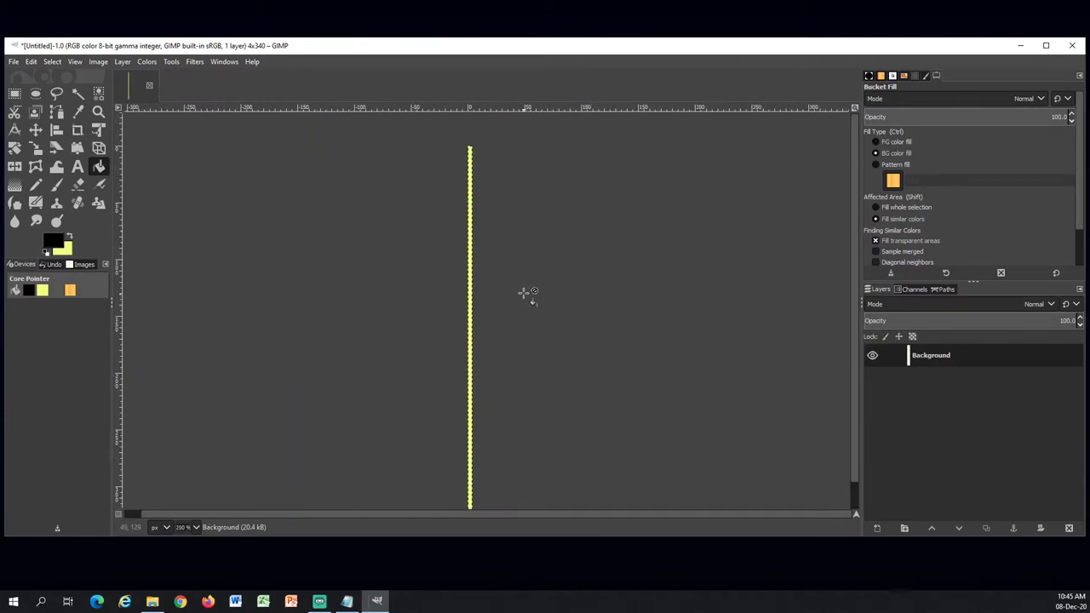
pyautogui.keyDown('ctrl'); pyautogui.scroll(3, 489, 175); pyautogui.keyUp('ctrl')
pyautogui.keyDown('ctrl'); pyautogui.scroll(3, 516, 298); pyautogui.keyUp('ctrl')
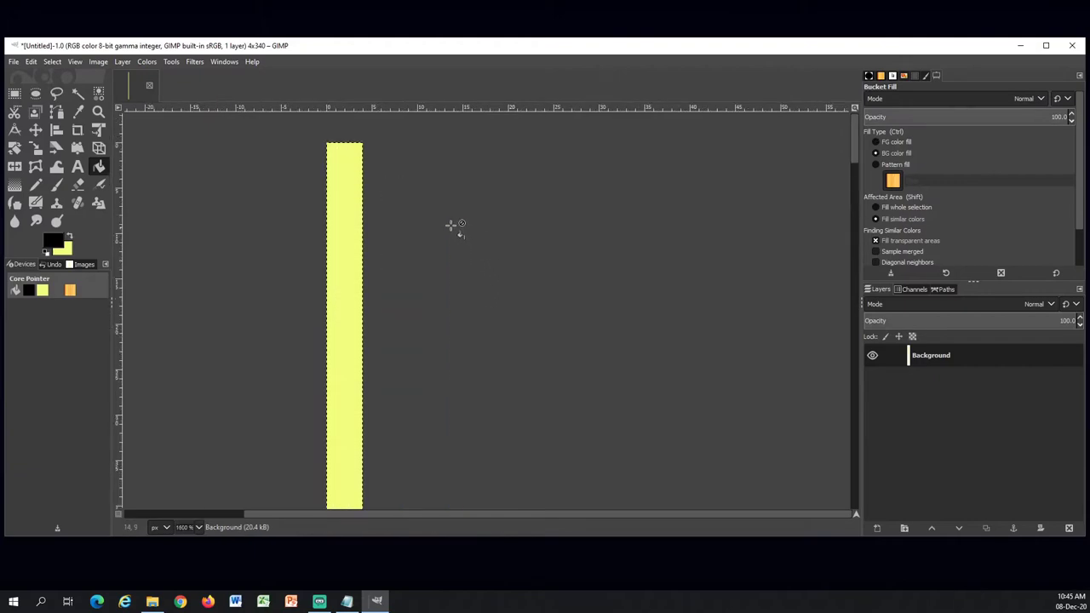
# Step: Draw and commit an upward gradient on the yellow strip, then toggle the Background layer
pyautogui.click(14, 185)
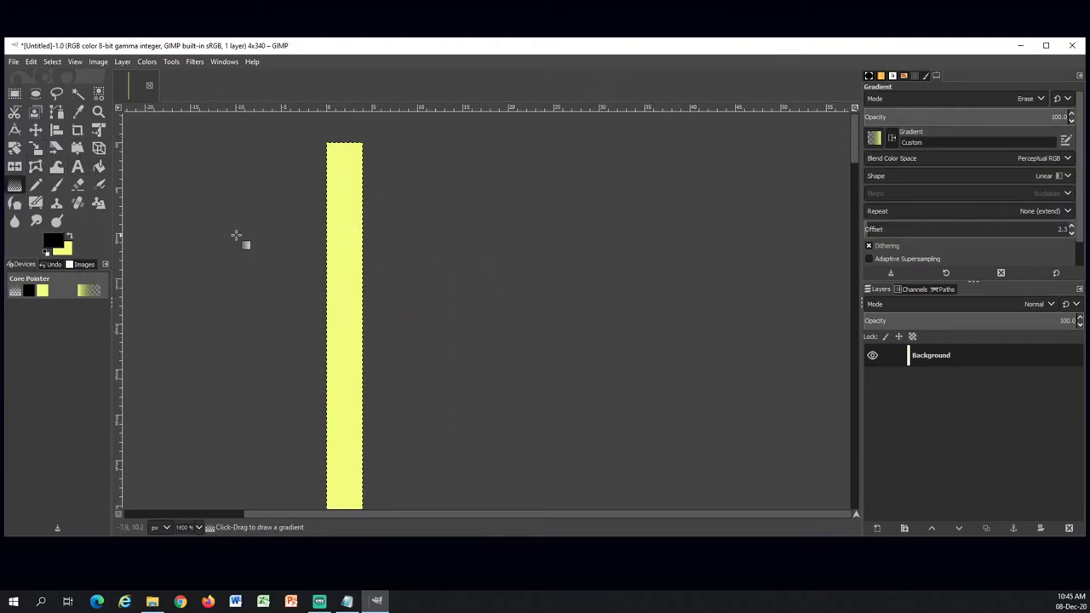
pyautogui.press('x')
pyautogui.moveTo(345, 256); pyautogui.dragTo(347, 345)
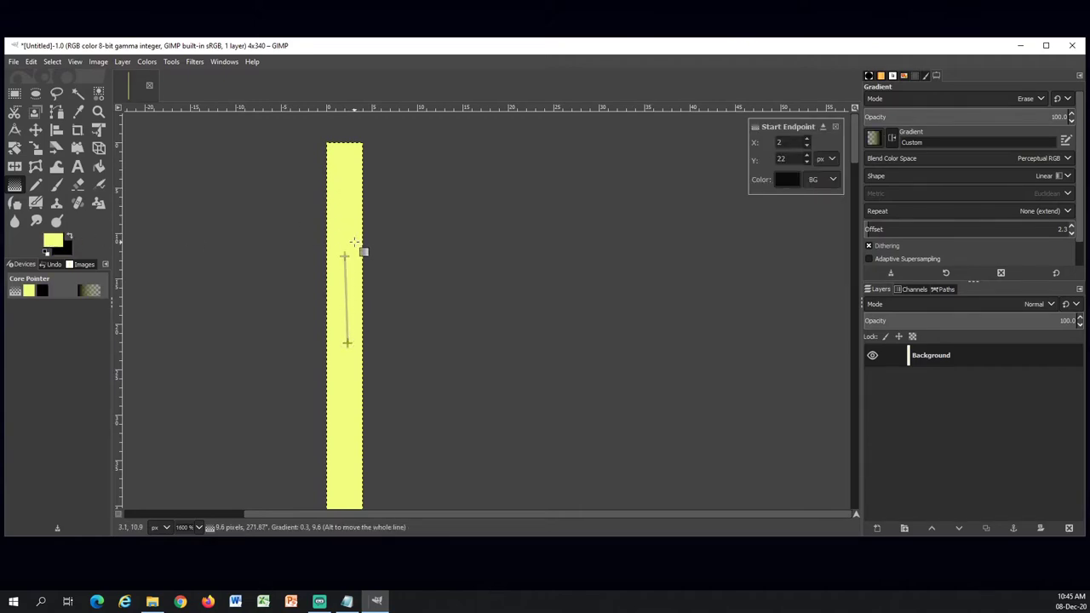
pyautogui.press('Escape')
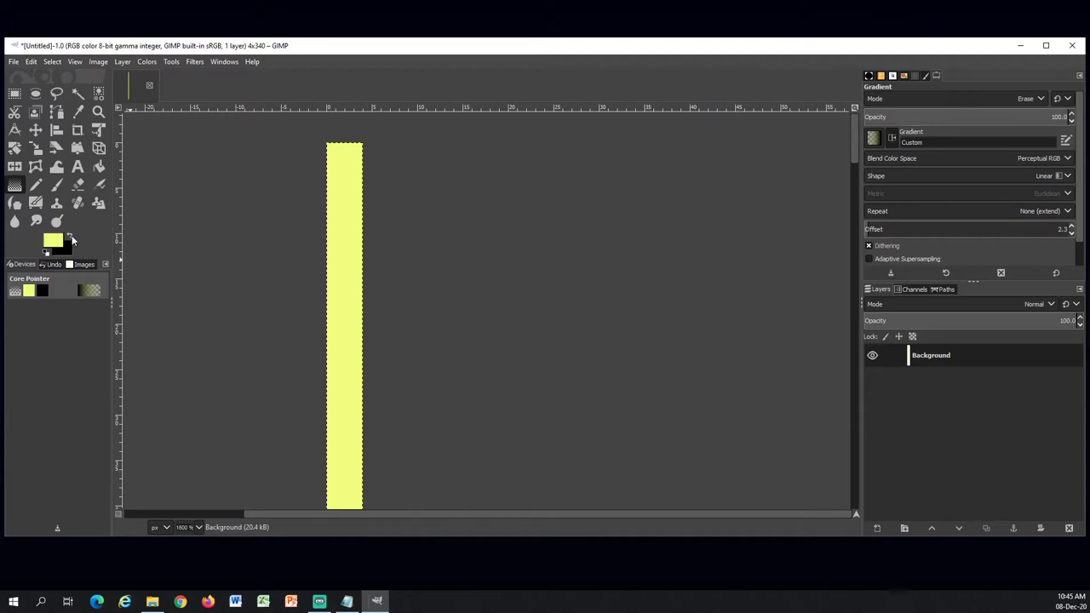
pyautogui.click(71, 239)
pyautogui.moveTo(343, 278); pyautogui.dragTo(344, 201)
pyautogui.press('Return')
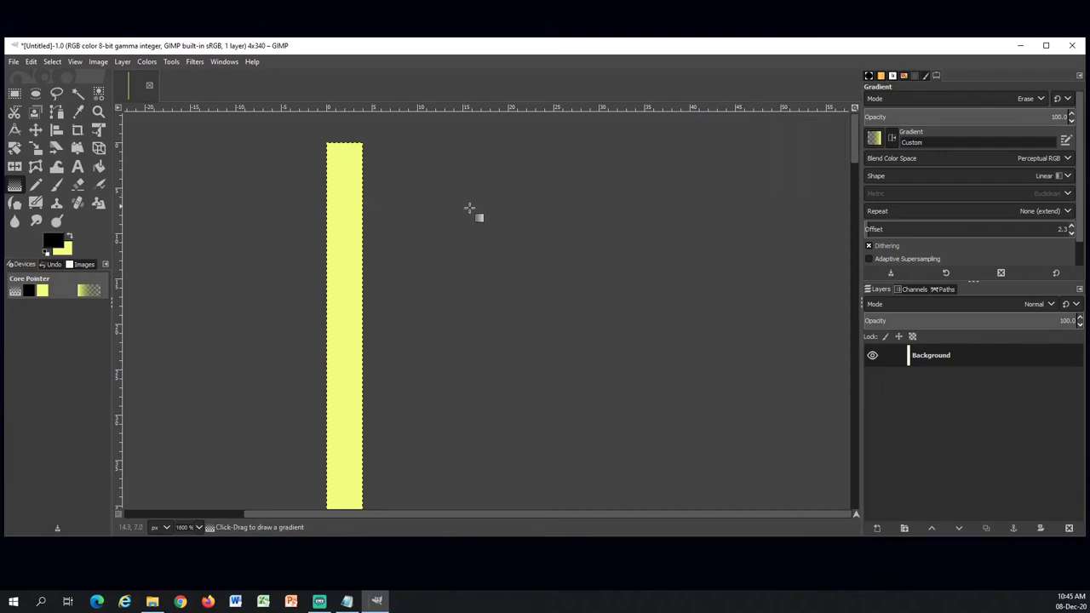
pyautogui.click(872, 356)
pyautogui.click(872, 355)
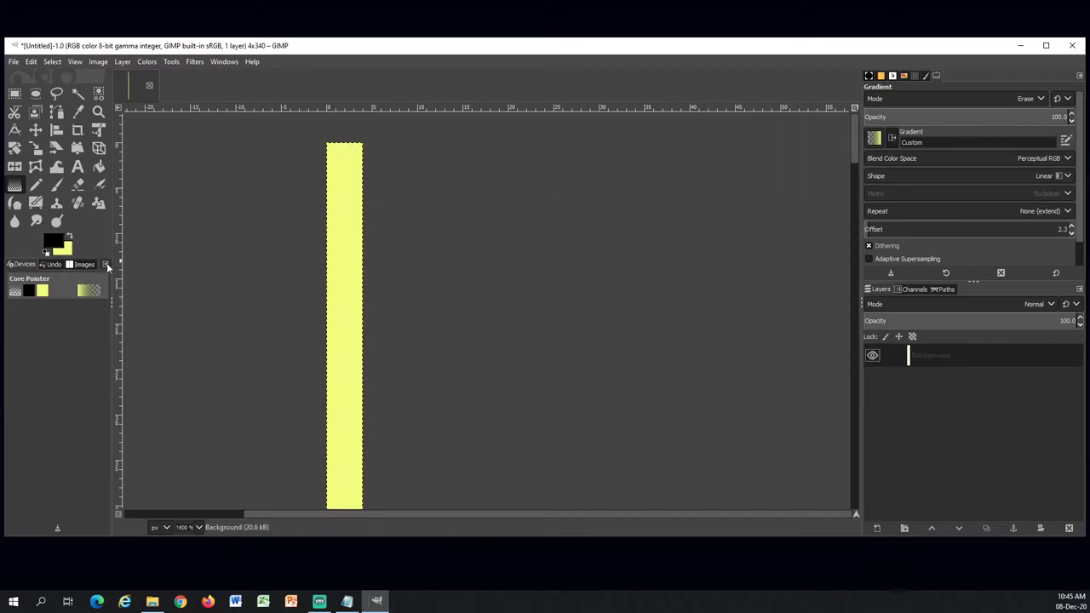
# Step: Apply a downward gradient with yellow as foreground and toggle the Background layer's visibility
pyautogui.click(70, 238)
pyautogui.moveTo(350, 184); pyautogui.dragTo(356, 249)
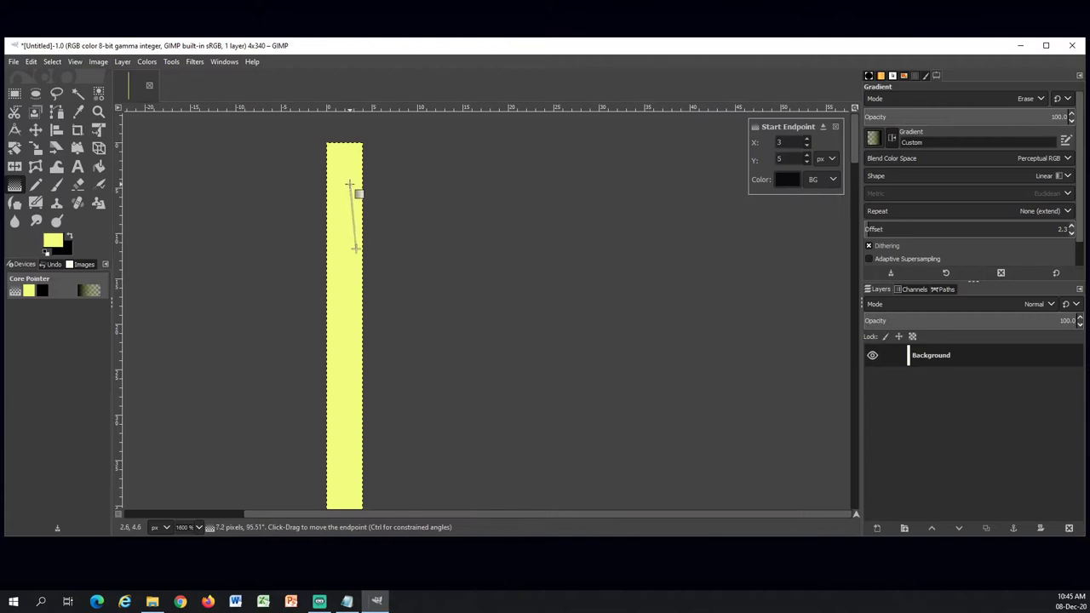
pyautogui.press('Escape')
pyautogui.moveTo(343, 157); pyautogui.dragTo(345, 475)
pyautogui.moveTo(347, 253); pyautogui.dragTo(353, 361)
pyautogui.press('Return')
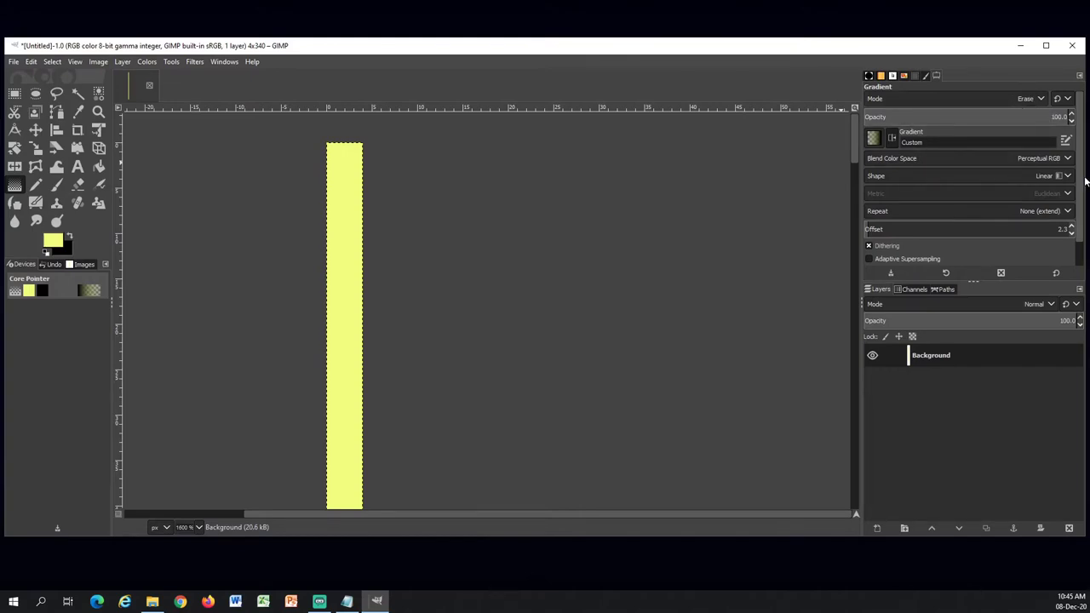
pyautogui.moveTo(1083, 193); pyautogui.dragTo(1080, 204)
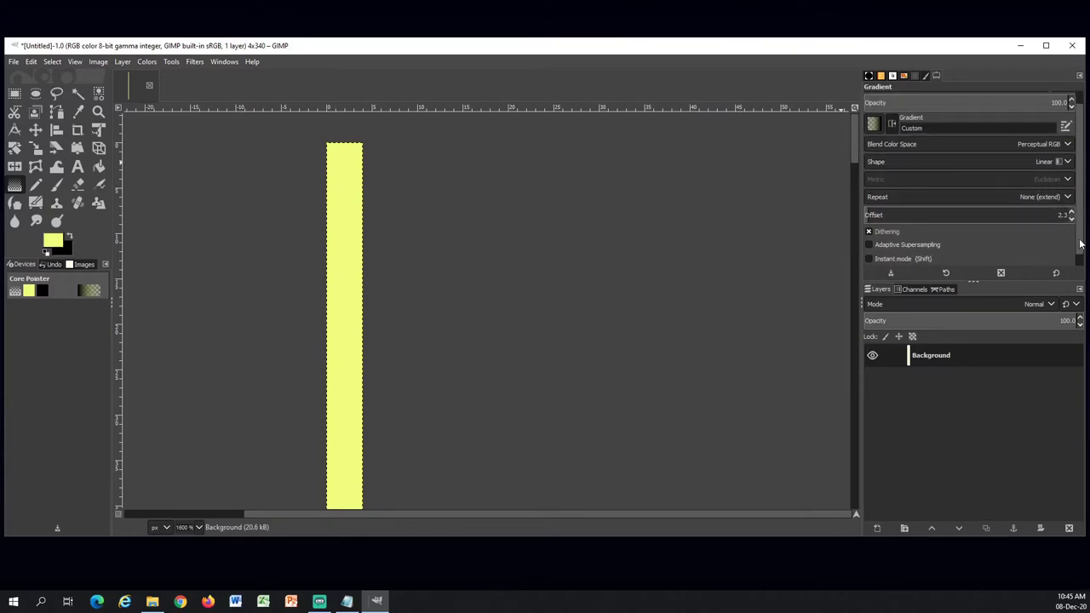
pyautogui.moveTo(1078, 240); pyautogui.dragTo(1080, 266)
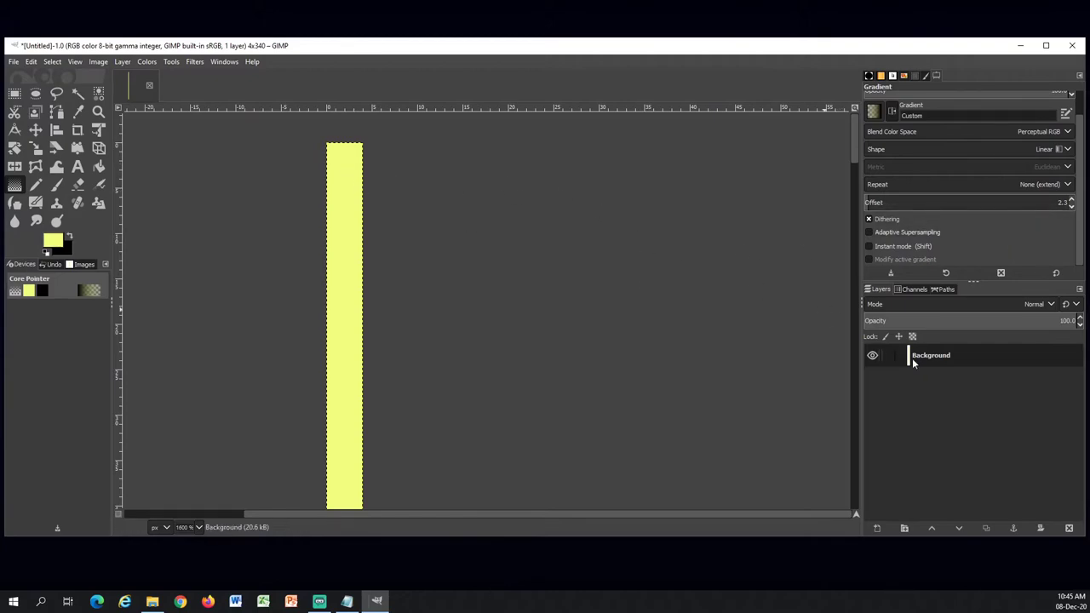
pyautogui.click(872, 356)
pyautogui.click(872, 356)
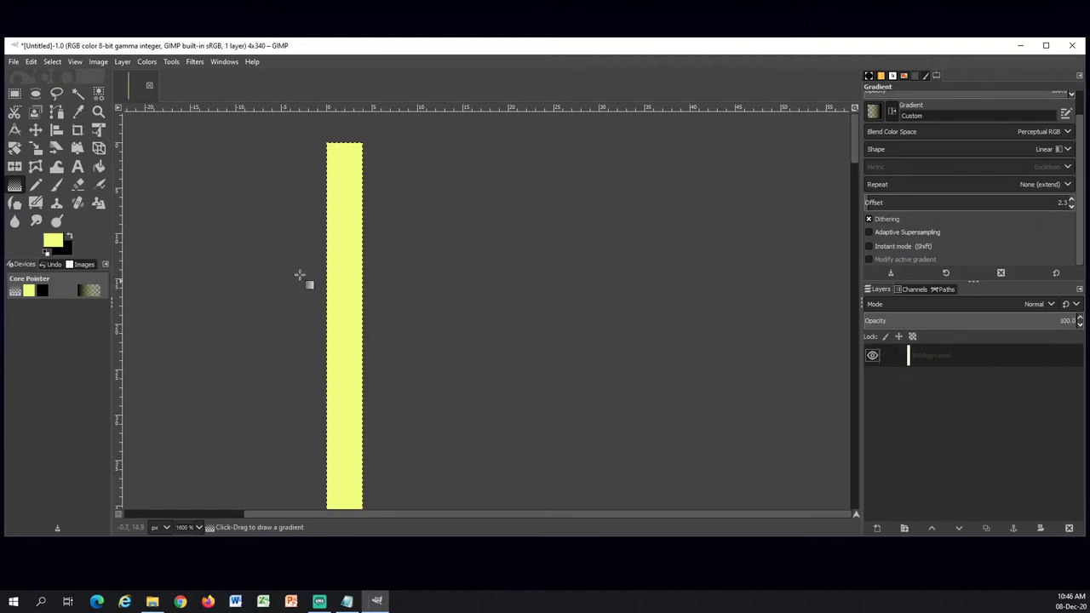
# Step: Add a new layer named blackbak23, trying and discarding trial gradients on it
pyautogui.click(123, 62)
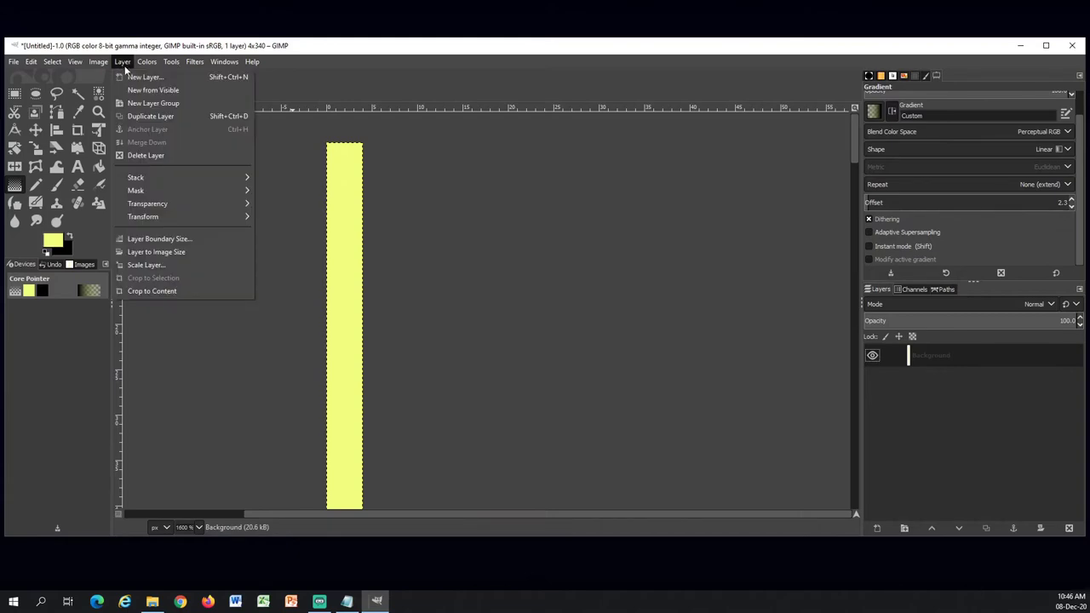
pyautogui.click(137, 77)
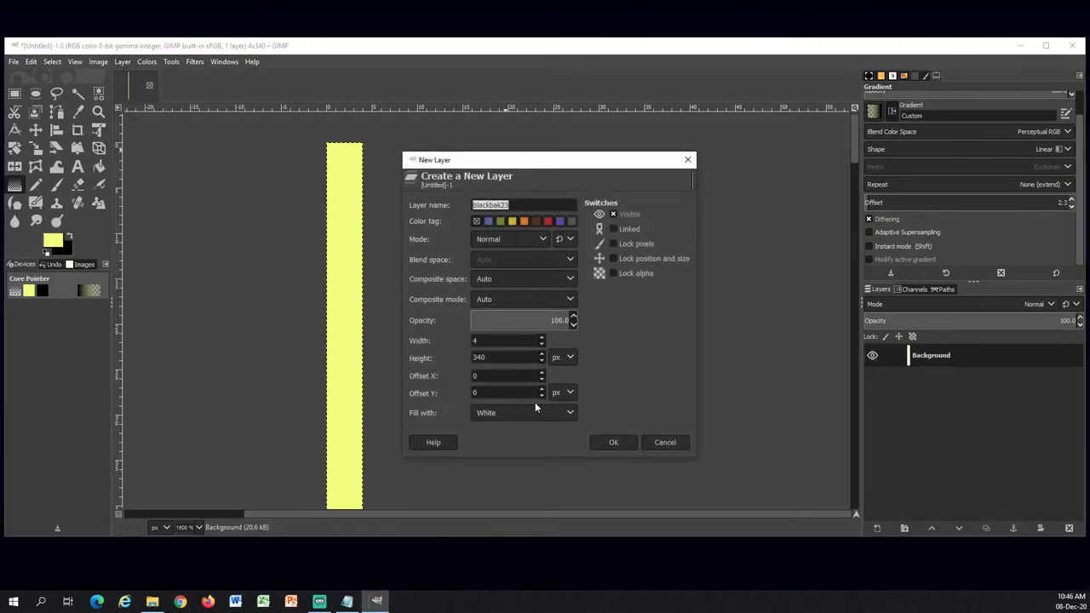
pyautogui.click(613, 442)
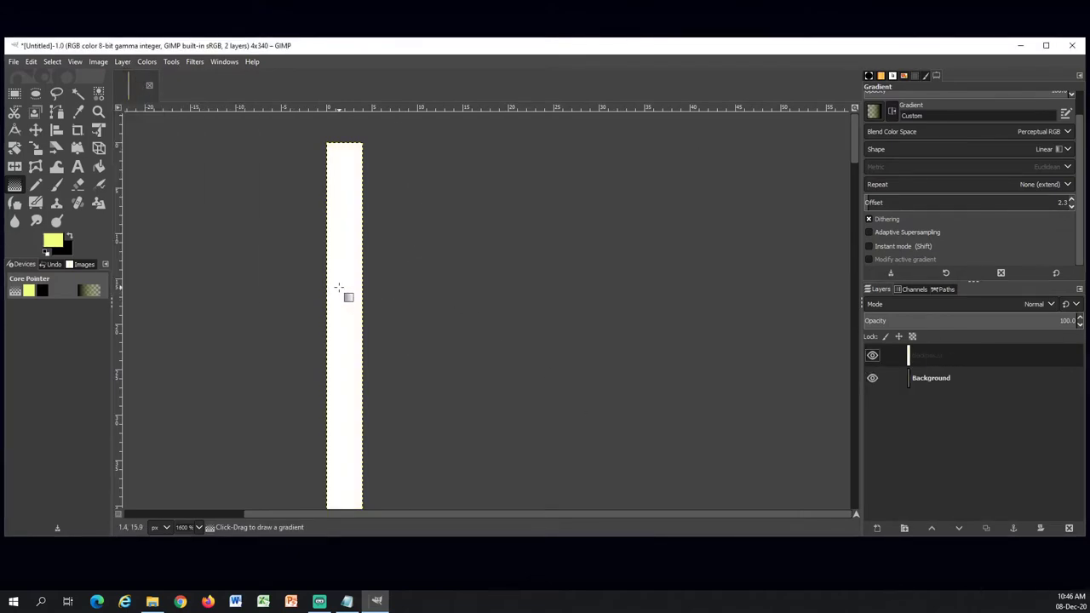
pyautogui.moveTo(336, 205)
pyautogui.mouseDown()
pyautogui.moveTo(339, 287)
pyautogui.moveTo(337, 201)
pyautogui.moveTo(338, 258)
pyautogui.moveTo(353, 239)
pyautogui.moveTo(342, 194)
pyautogui.mouseUp()
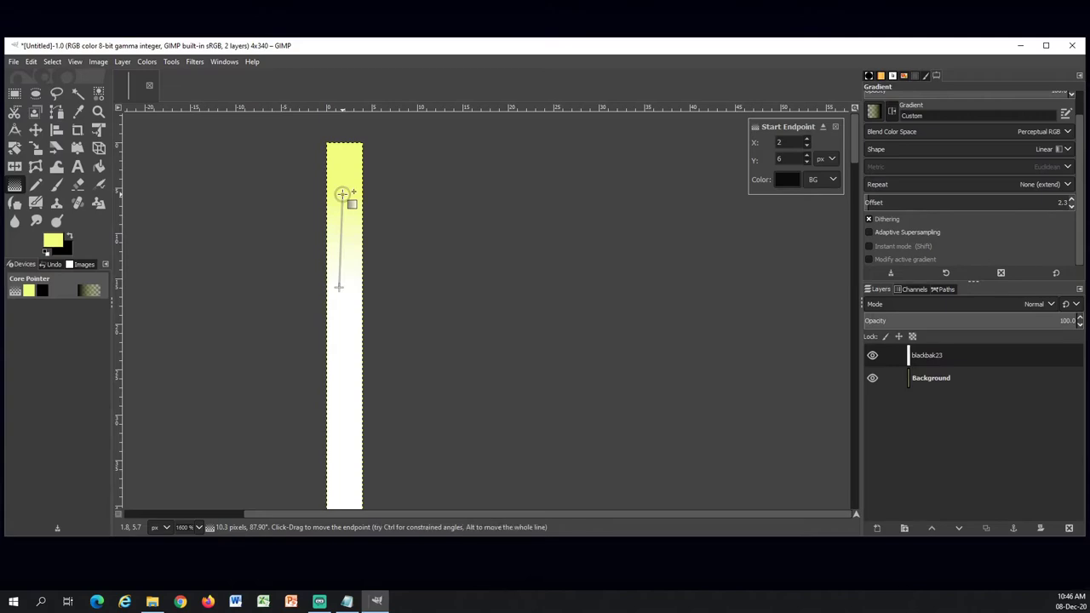
pyautogui.press('Escape')
pyautogui.click(872, 357)
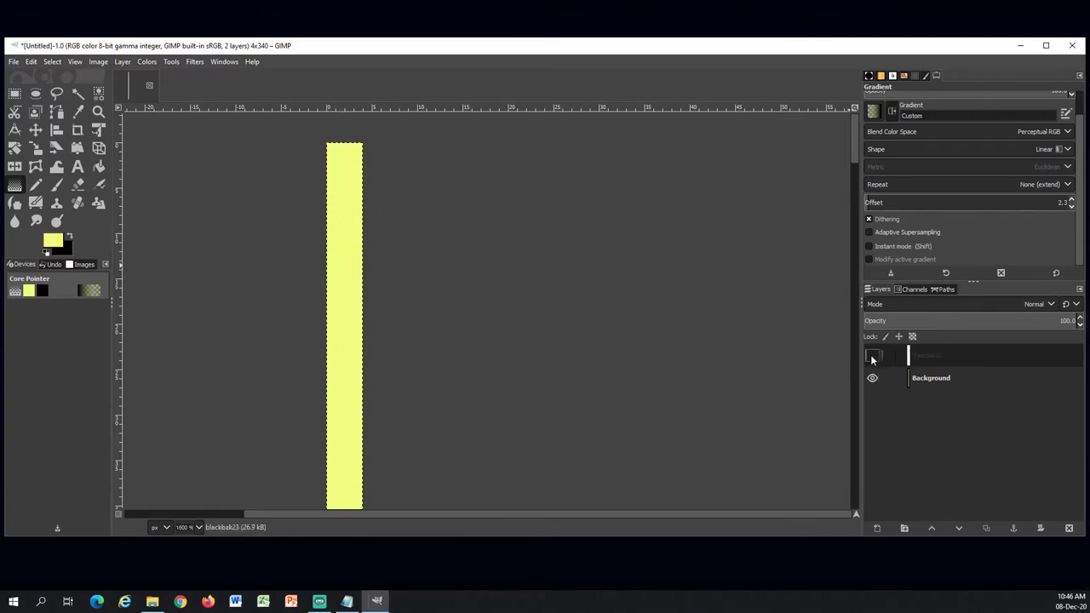
pyautogui.click(873, 357)
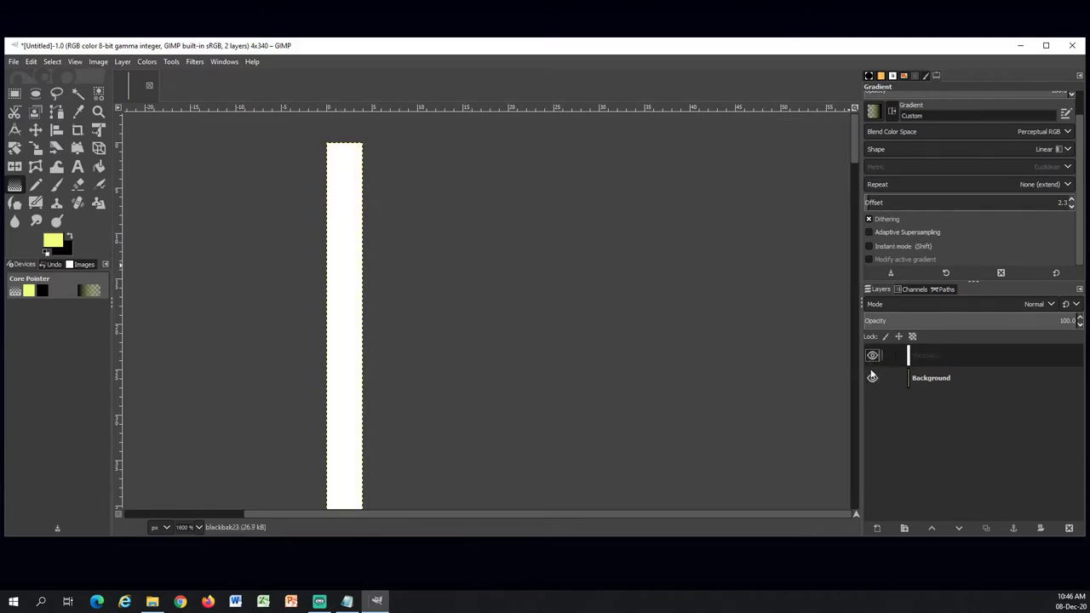
pyautogui.moveTo(347, 284); pyautogui.dragTo(348, 243)
pyautogui.press('Escape')
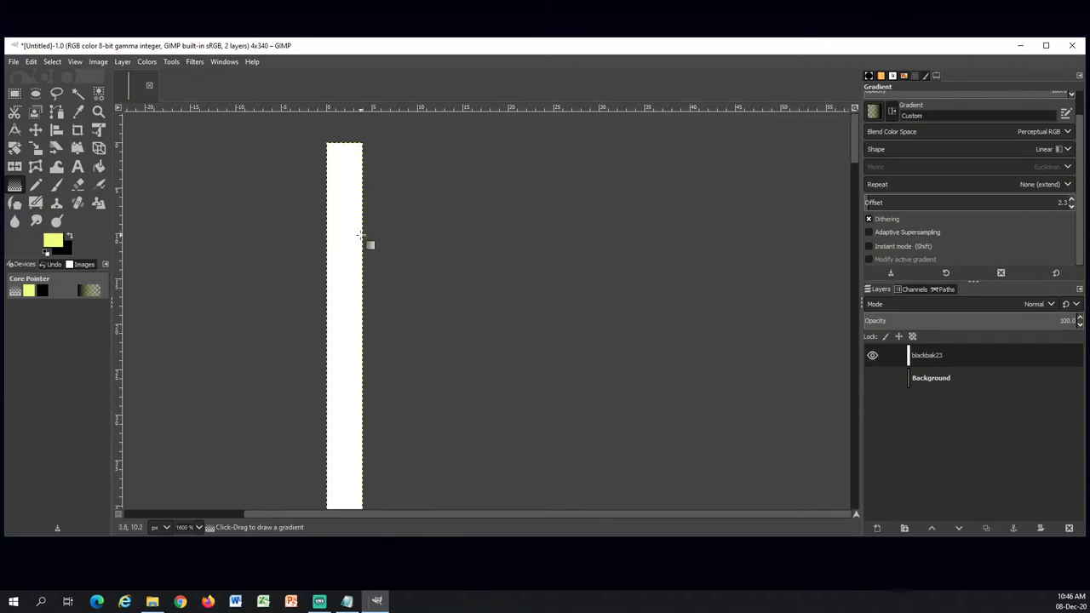
# Step: Bucket-fill the new layer with yellow and fade it to transparent toward the top
pyautogui.click(99, 167)
pyautogui.click(72, 240)
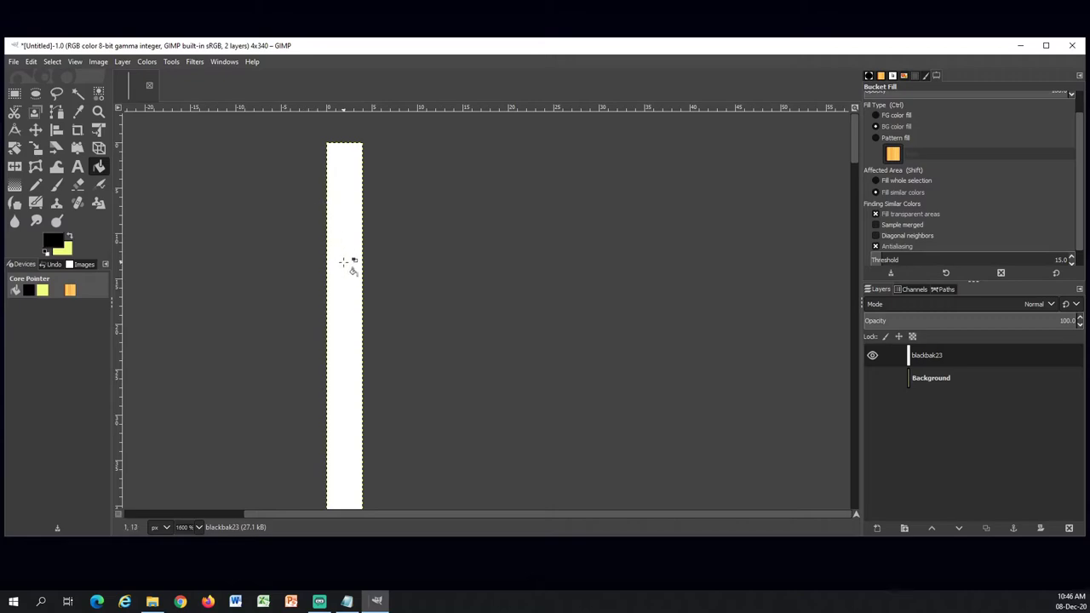
pyautogui.click(351, 267)
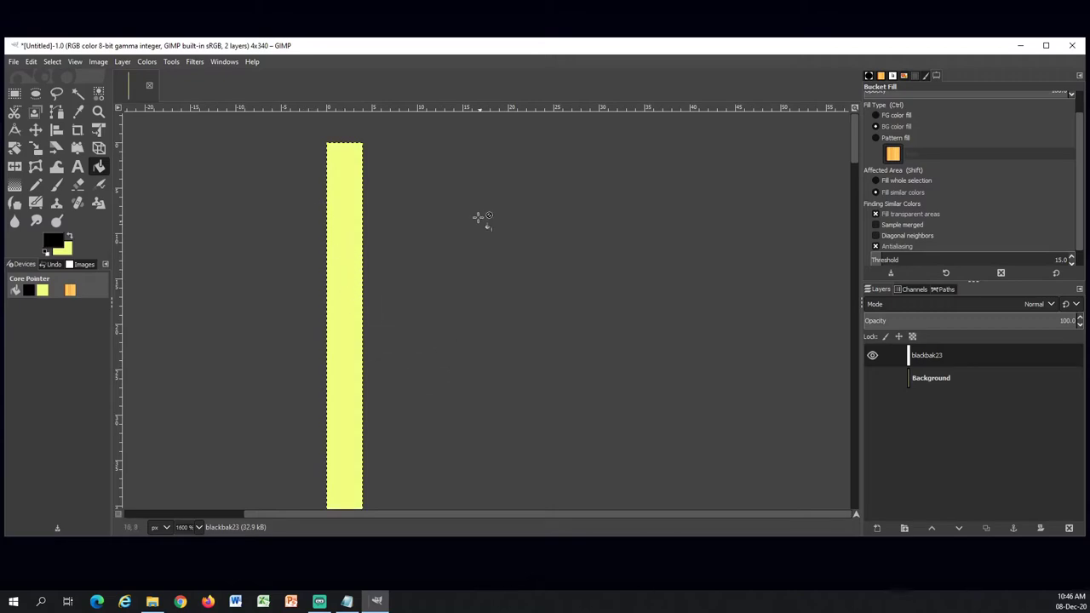
pyautogui.click(14, 187)
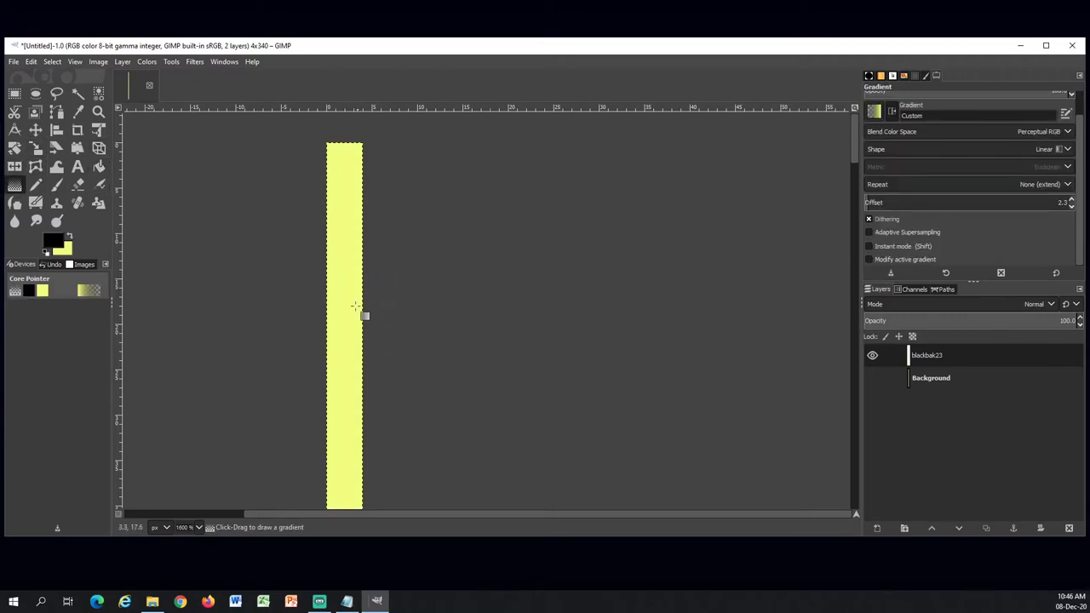
pyautogui.moveTo(341, 330); pyautogui.dragTo(344, 193)
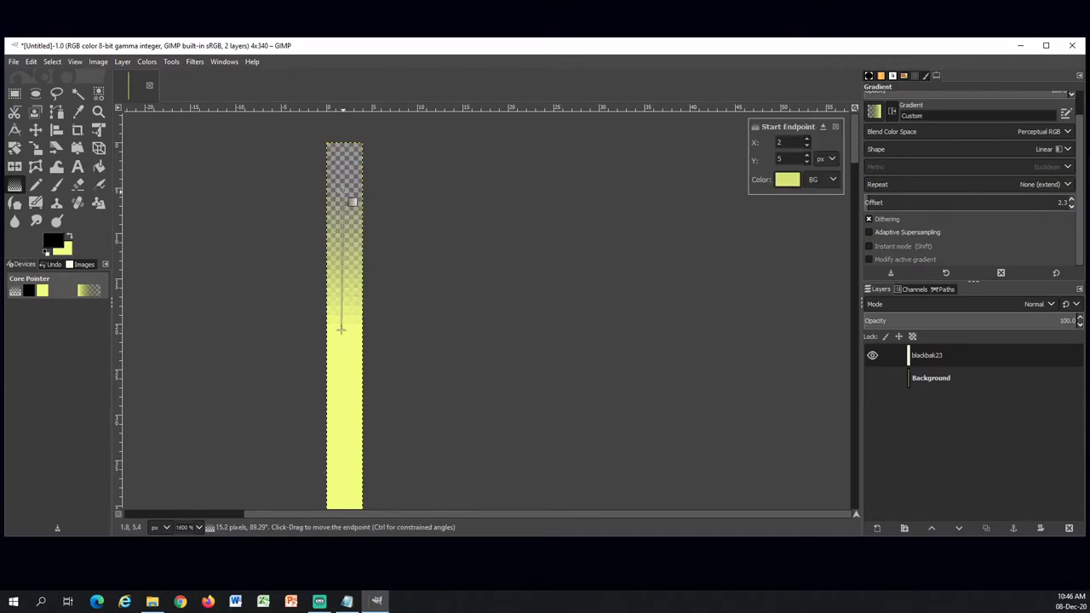
pyautogui.press('Return')
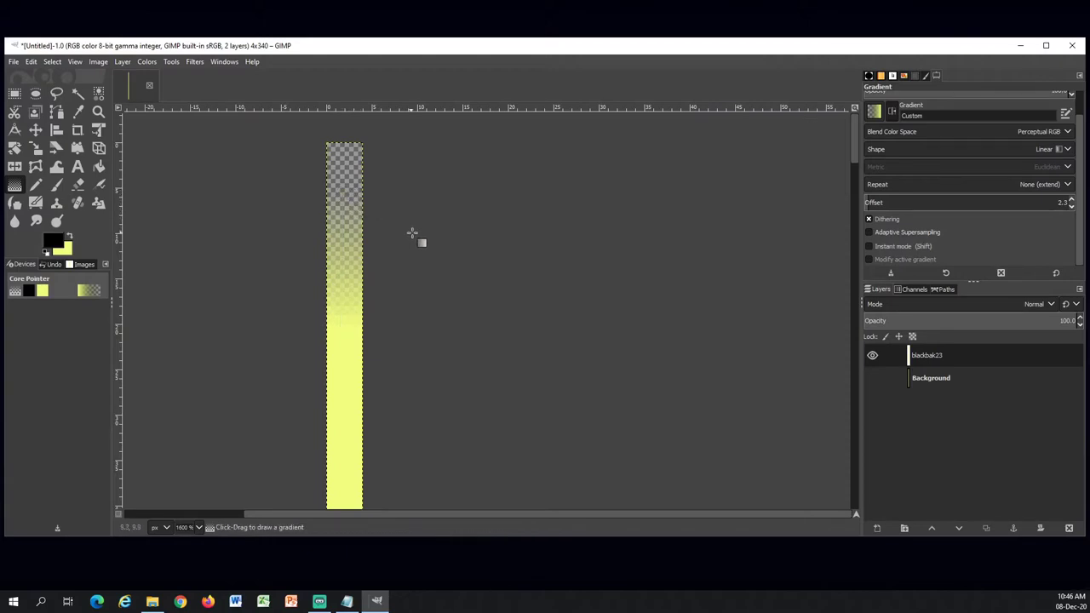
# Step: At 800% zoom, fade the strip's bottom to transparent and start the export
pyautogui.press('-')
pyautogui.moveTo(477, 311); pyautogui.dragTo(483, 419)
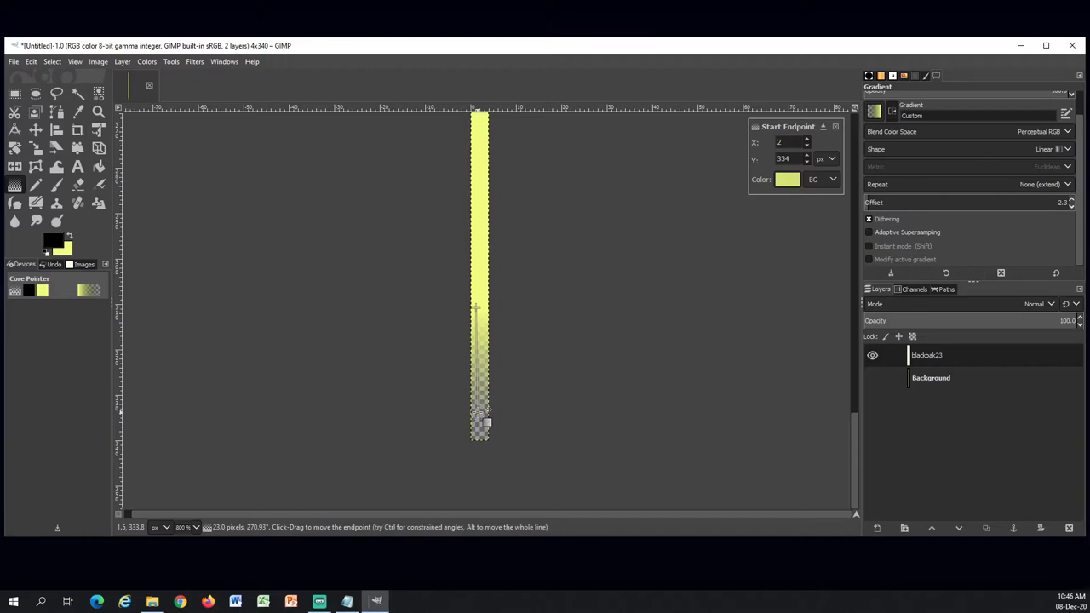
pyautogui.press('Return')
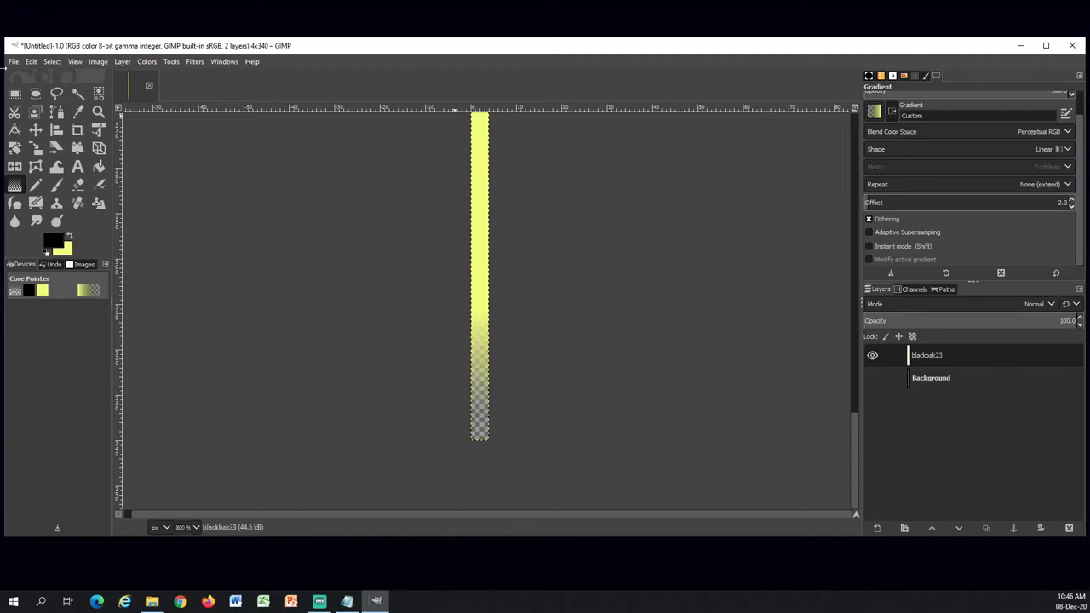
pyautogui.click(13, 61)
pyautogui.click(38, 234)
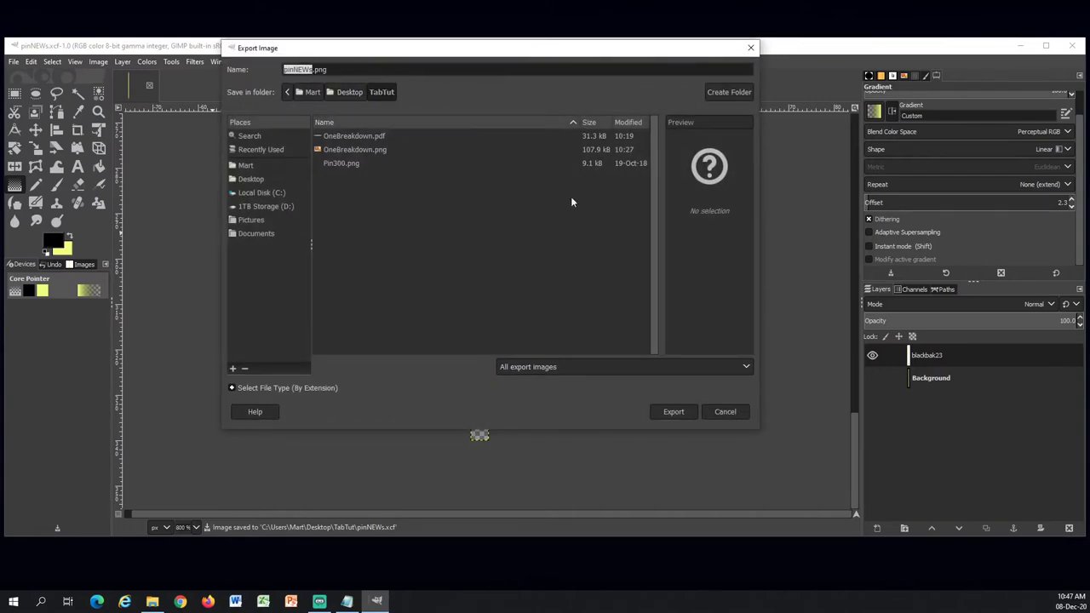
# Step: Export the strip as pinNEWs.png into TabTut with the default PNG settings
pyautogui.click(679, 414)
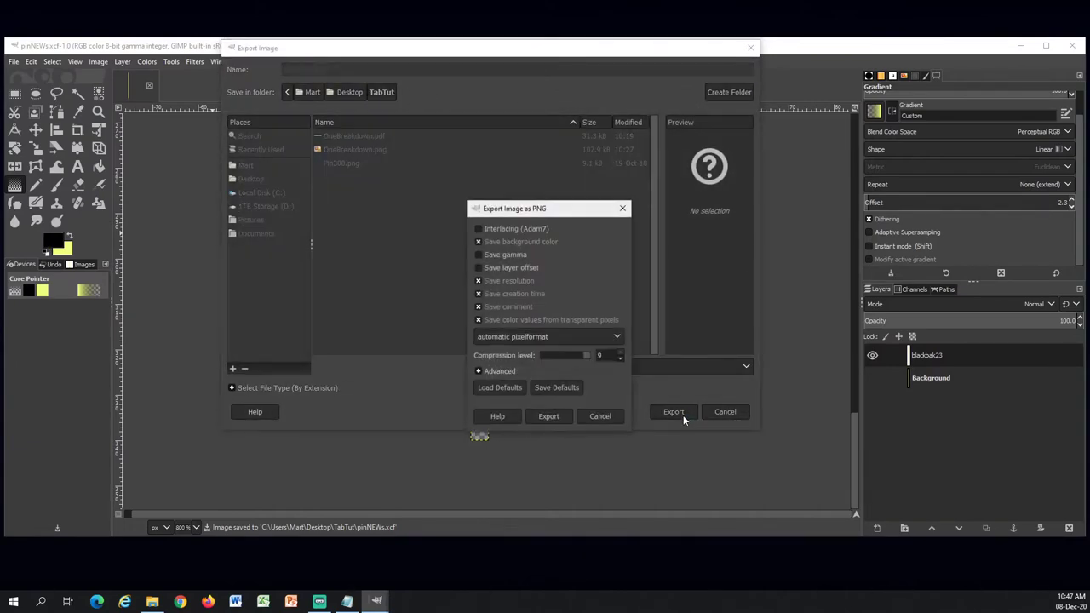
pyautogui.click(555, 417)
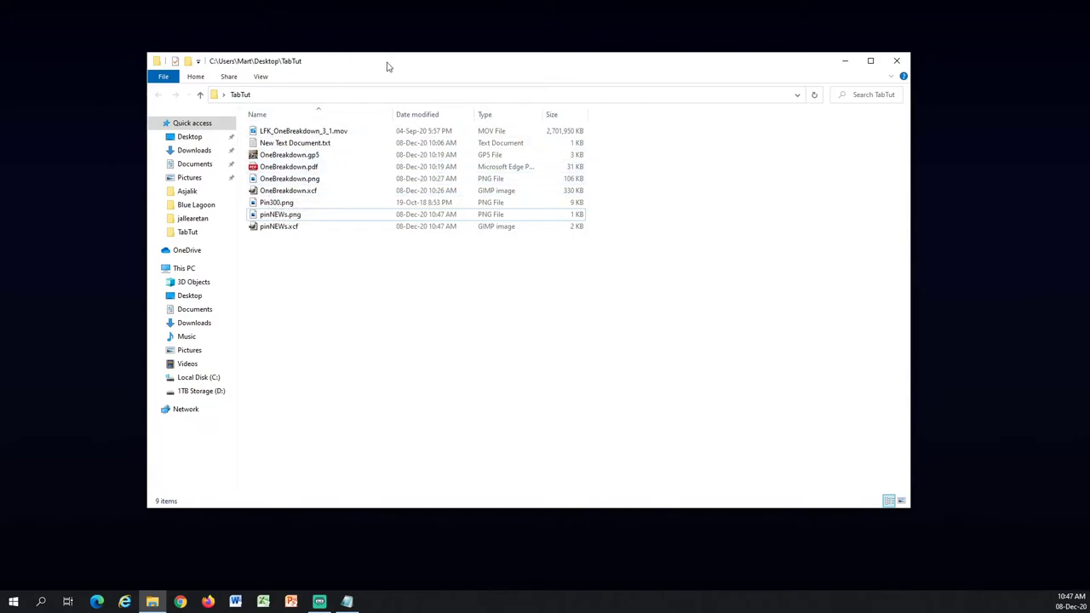
# Step: Move the File Explorer window aside to reveal pinNEWs.png in the TabTut folder
pyautogui.moveTo(388, 66); pyautogui.dragTo(349, 73)
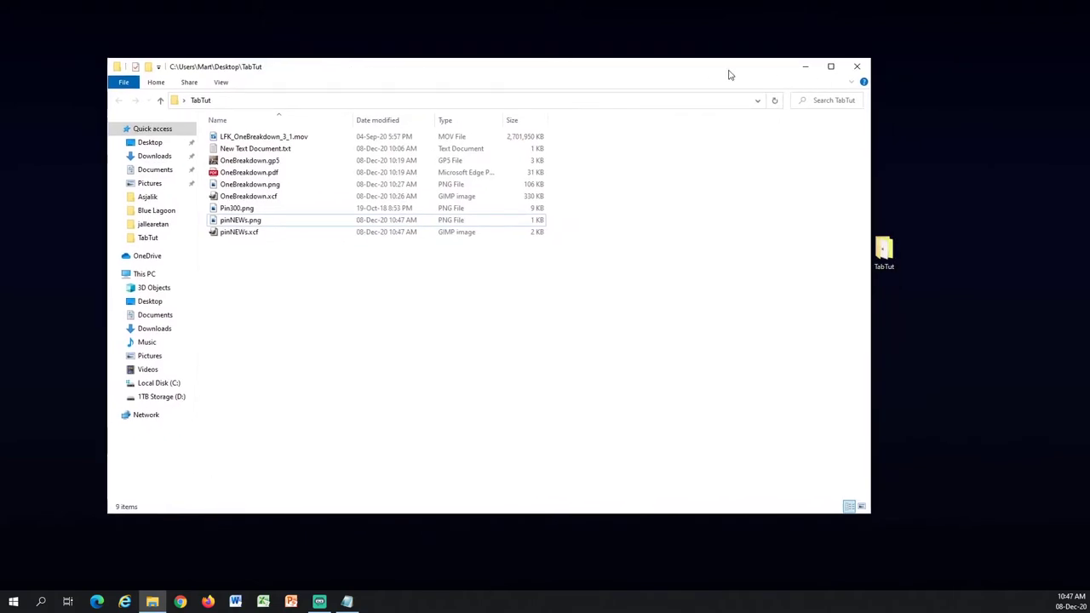
pyautogui.moveTo(630, 68); pyautogui.dragTo(762, 58)
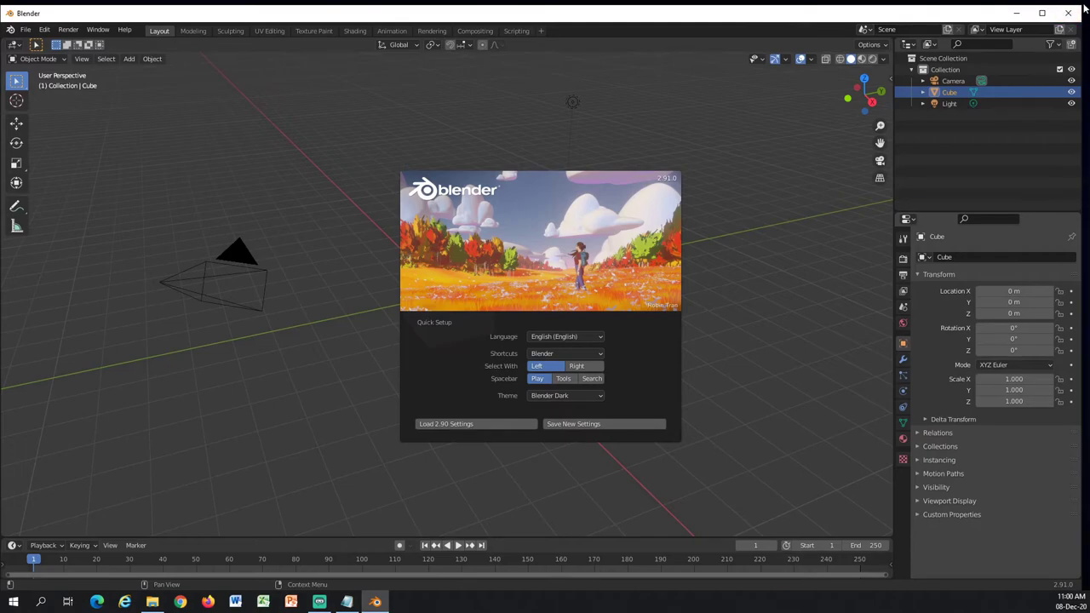
# Step: Restore and centre the Blender window, dismiss the splash screen, and list workspaces to add
pyautogui.click(1042, 13)
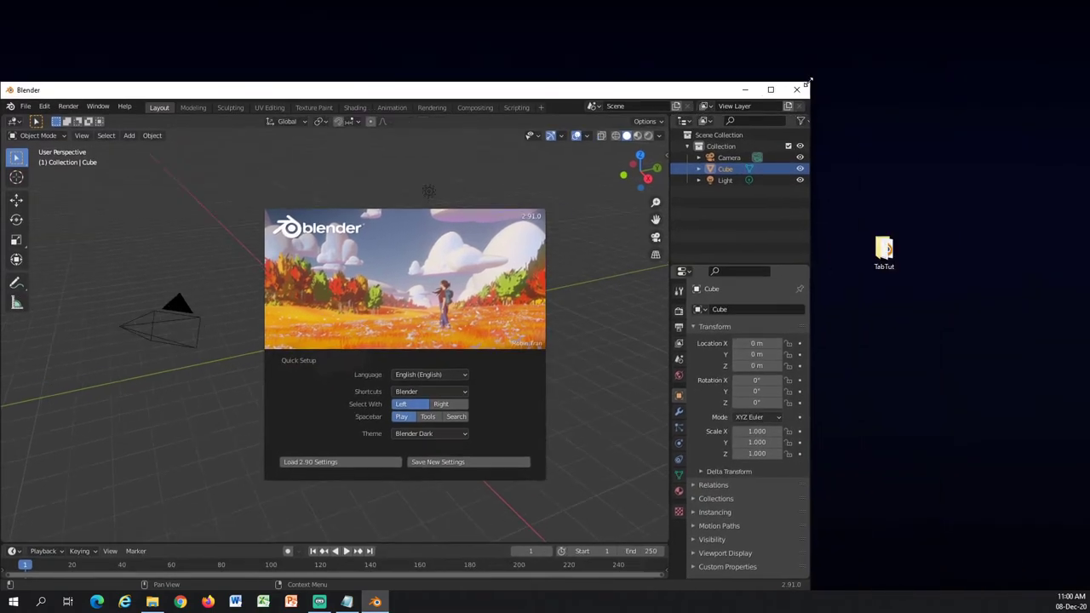
pyautogui.moveTo(633, 92); pyautogui.dragTo(791, 49)
pyautogui.moveTo(602, 43); pyautogui.dragTo(578, 45)
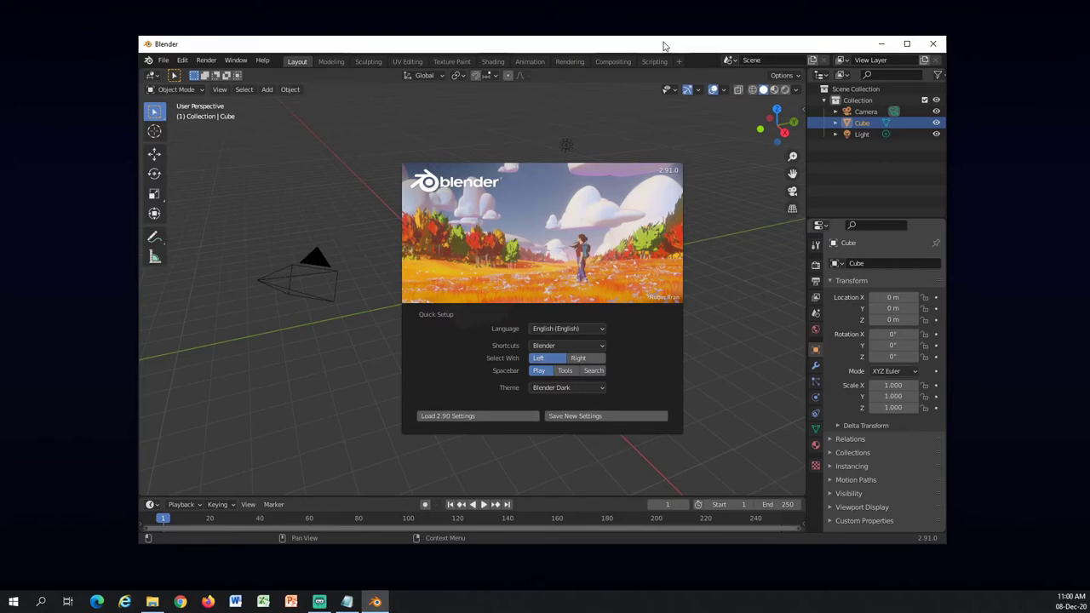
pyautogui.moveTo(652, 41)
pyautogui.mouseDown()
pyautogui.moveTo(622, 37)
pyautogui.moveTo(669, 39)
pyautogui.mouseUp()
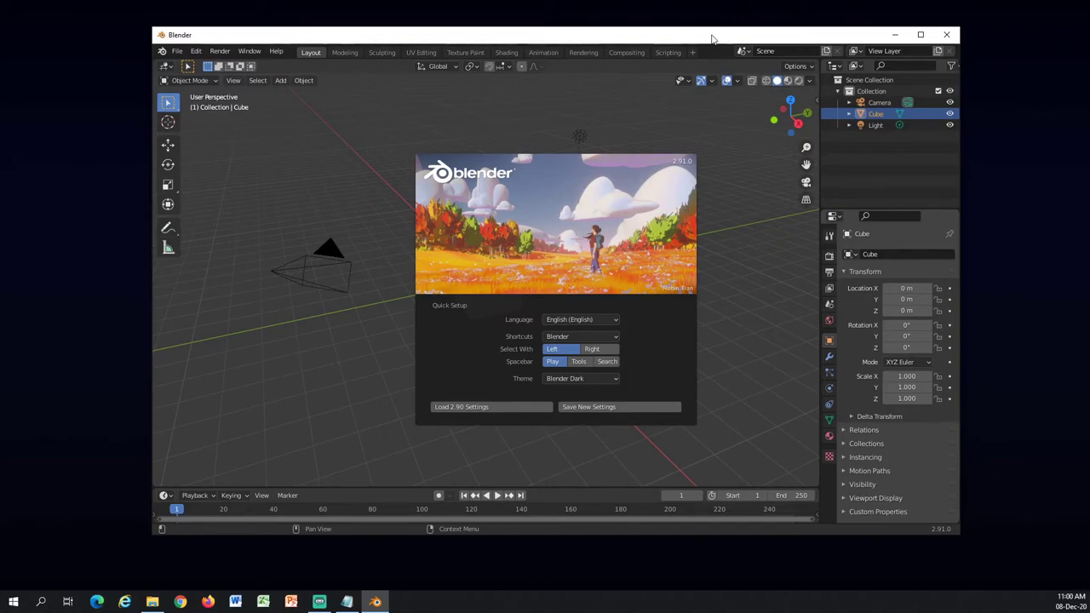
pyautogui.moveTo(713, 37); pyautogui.dragTo(726, 41)
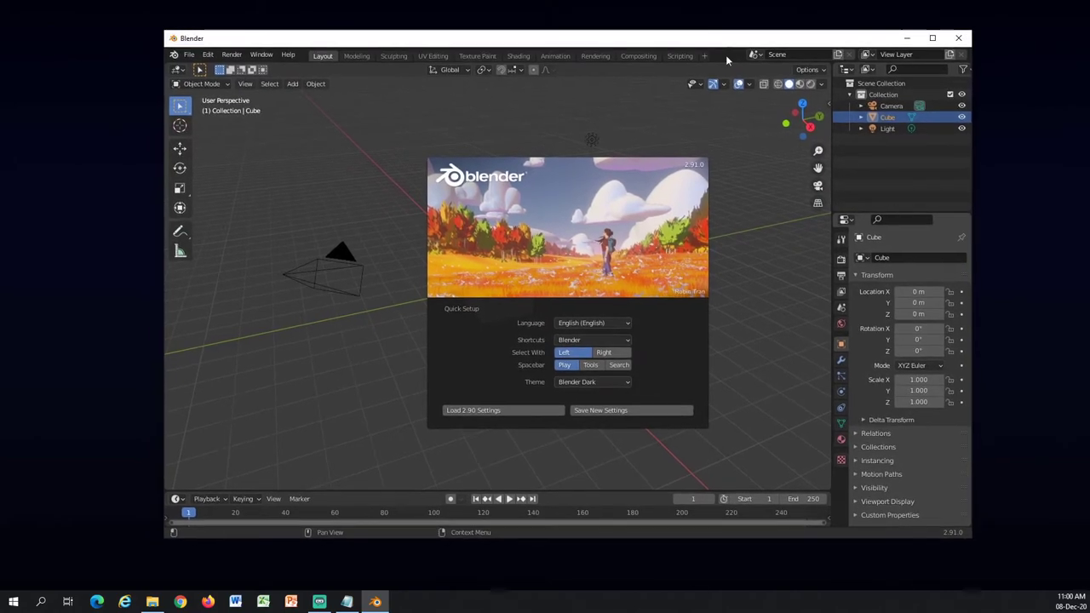
pyautogui.click(596, 193)
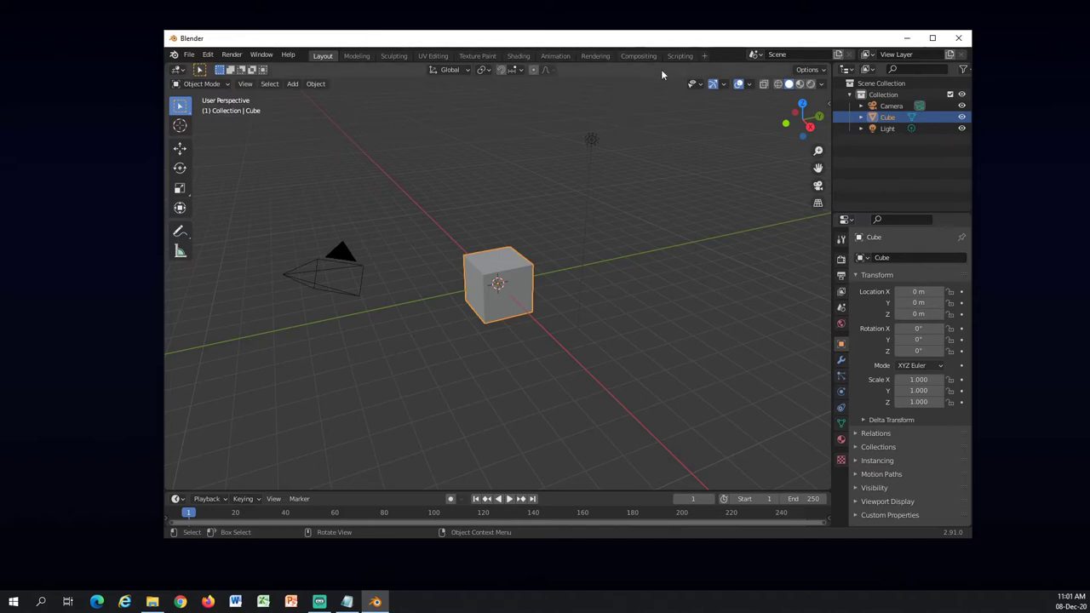
pyautogui.click(705, 55)
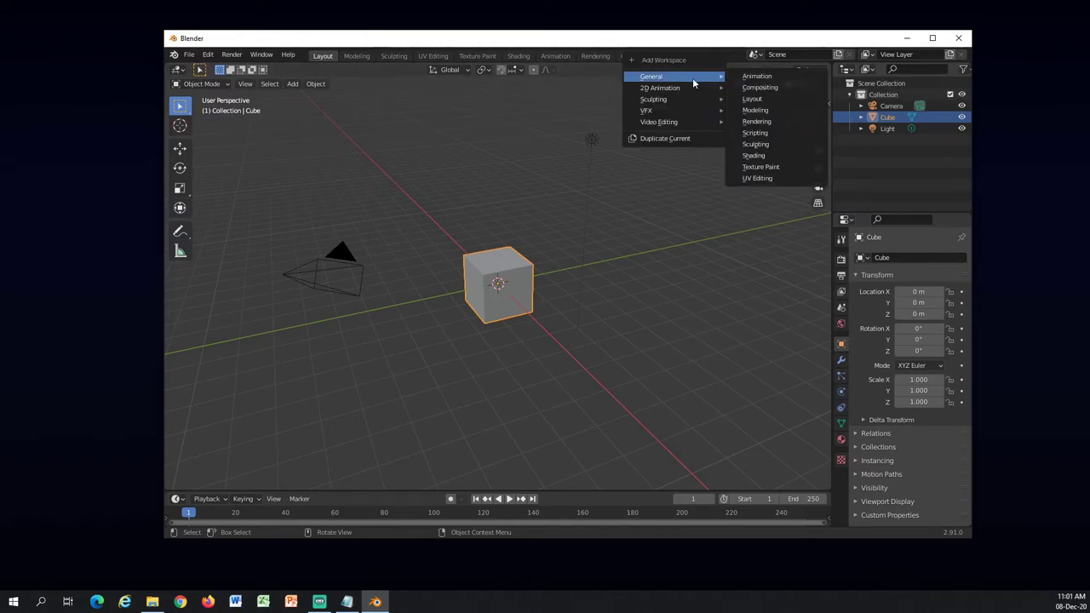
# Step: Add a Video Editing workspace, narrow the file browser and widen the scene properties area
pyautogui.moveTo(688, 121)
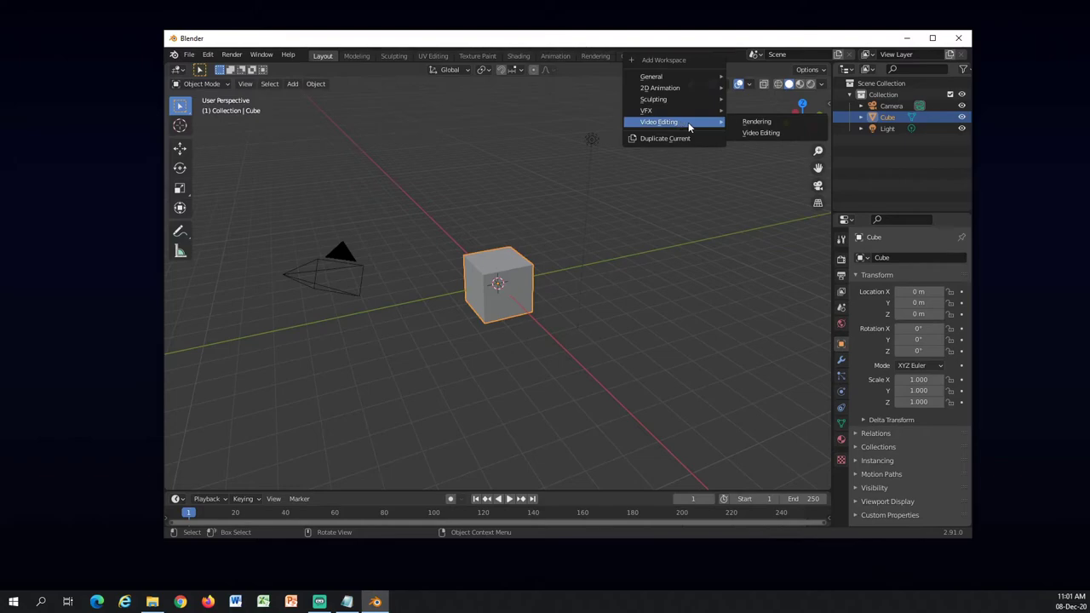
pyautogui.click(753, 134)
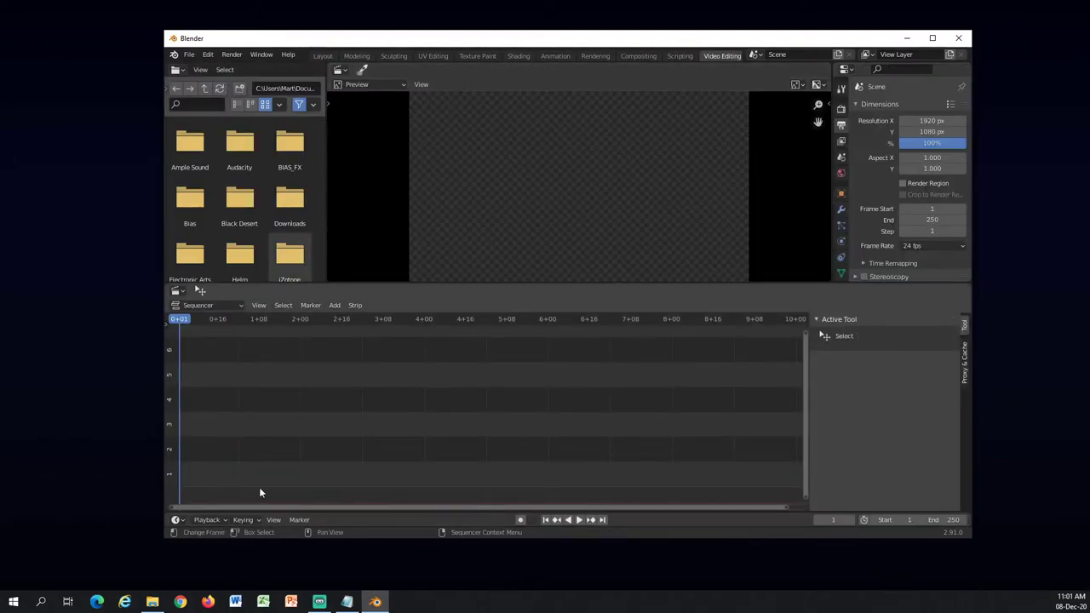
pyautogui.moveTo(586, 41); pyautogui.dragTo(595, 36)
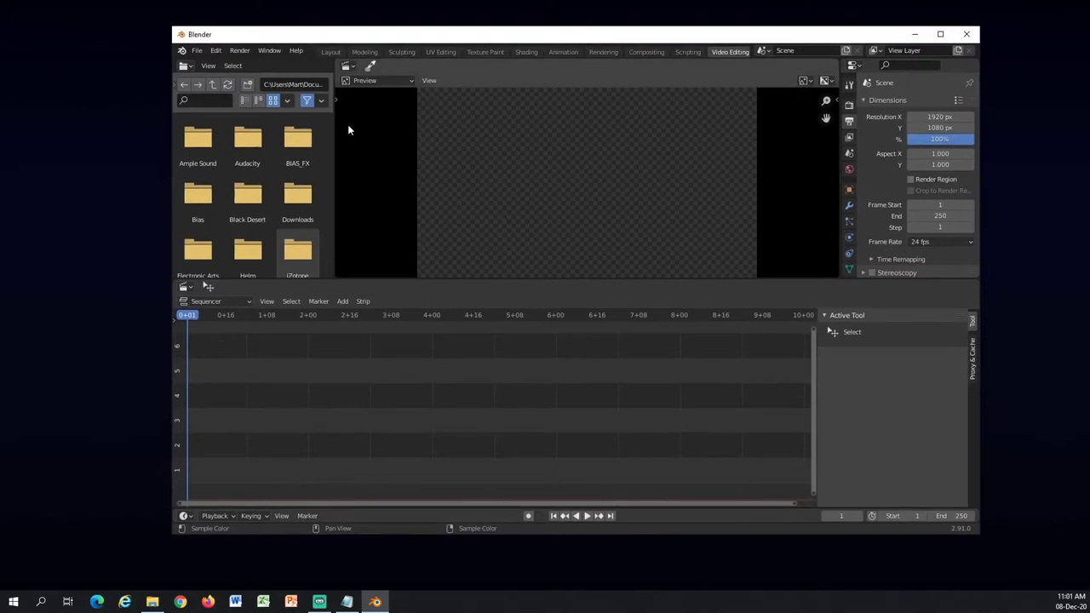
pyautogui.moveTo(332, 213); pyautogui.dragTo(305, 219)
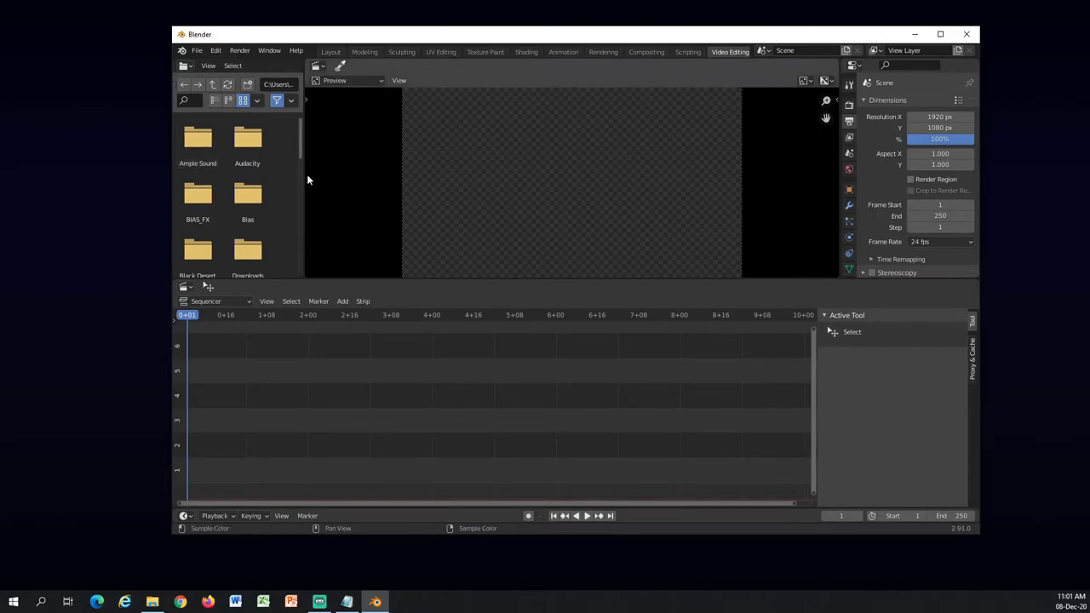
pyautogui.moveTo(305, 183); pyautogui.dragTo(190, 180)
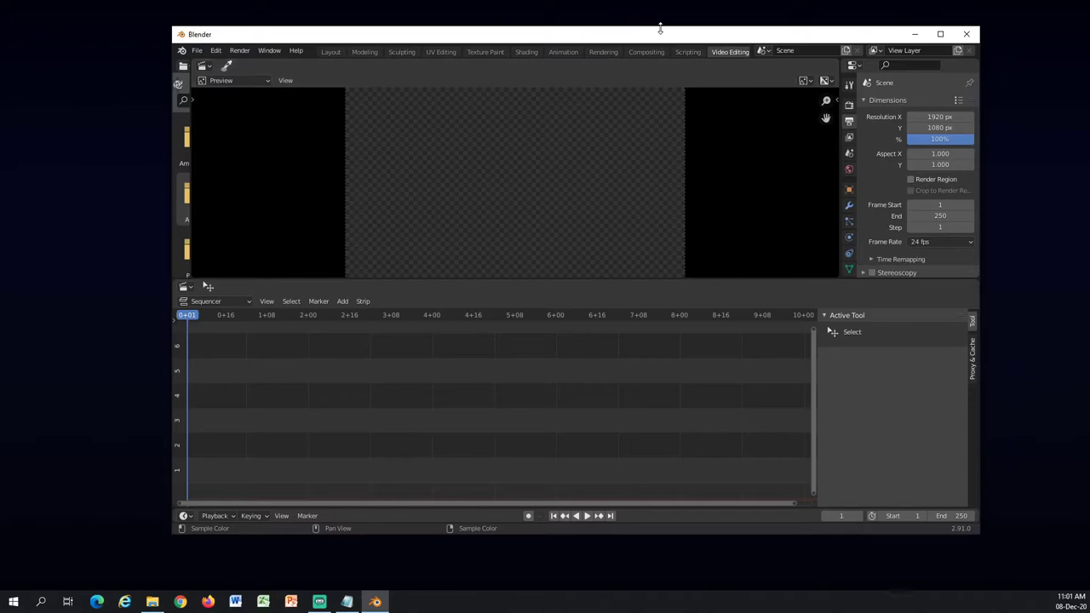
pyautogui.moveTo(657, 34); pyautogui.dragTo(561, 31)
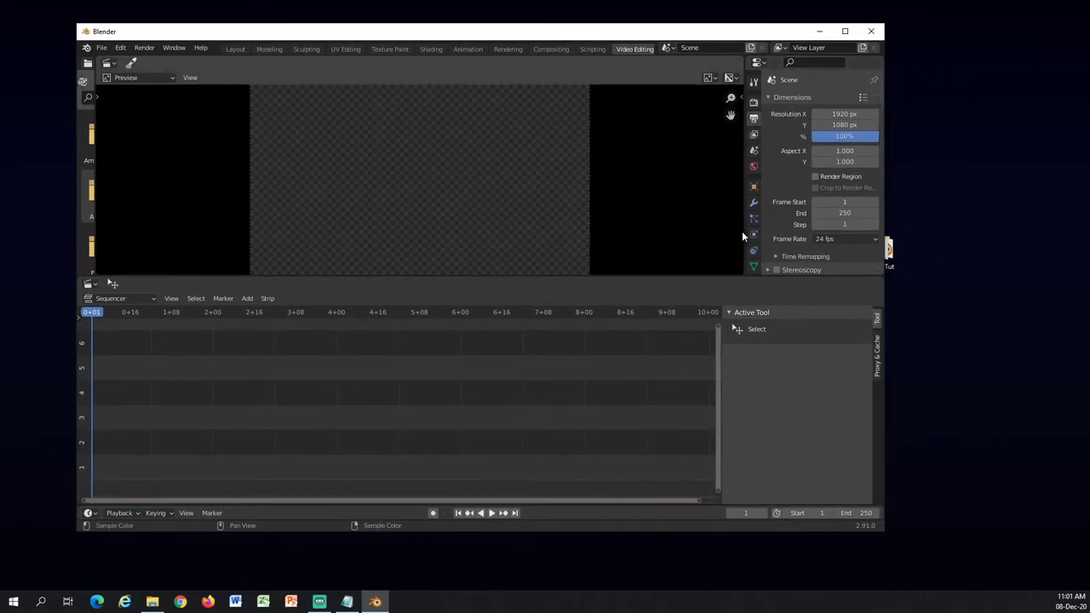
pyautogui.moveTo(742, 231); pyautogui.dragTo(658, 232)
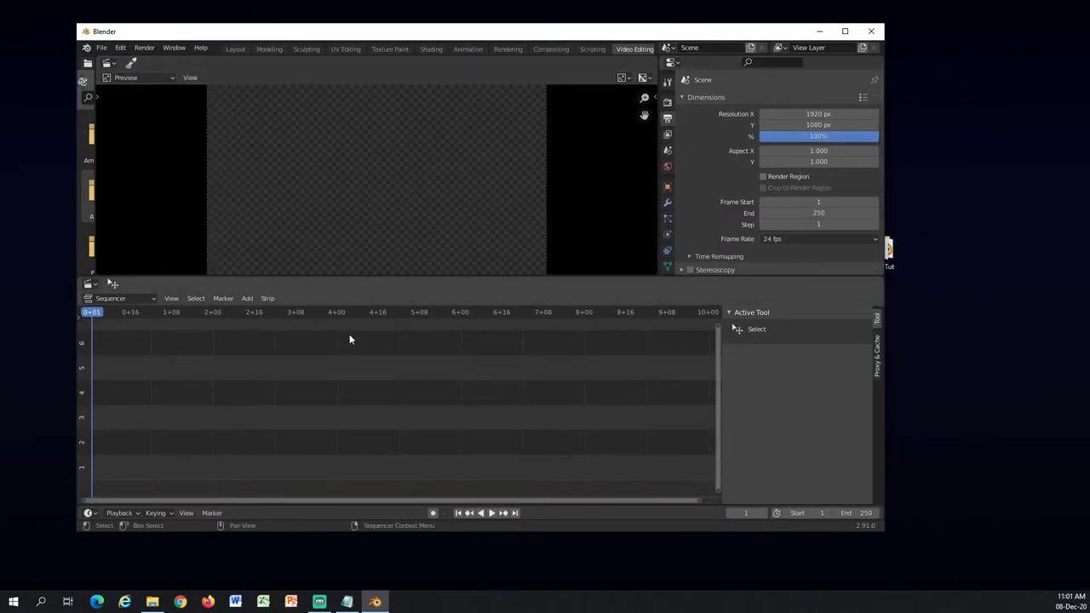
# Step: Set the Playback audio sync to AV-sync
pyautogui.click(121, 514)
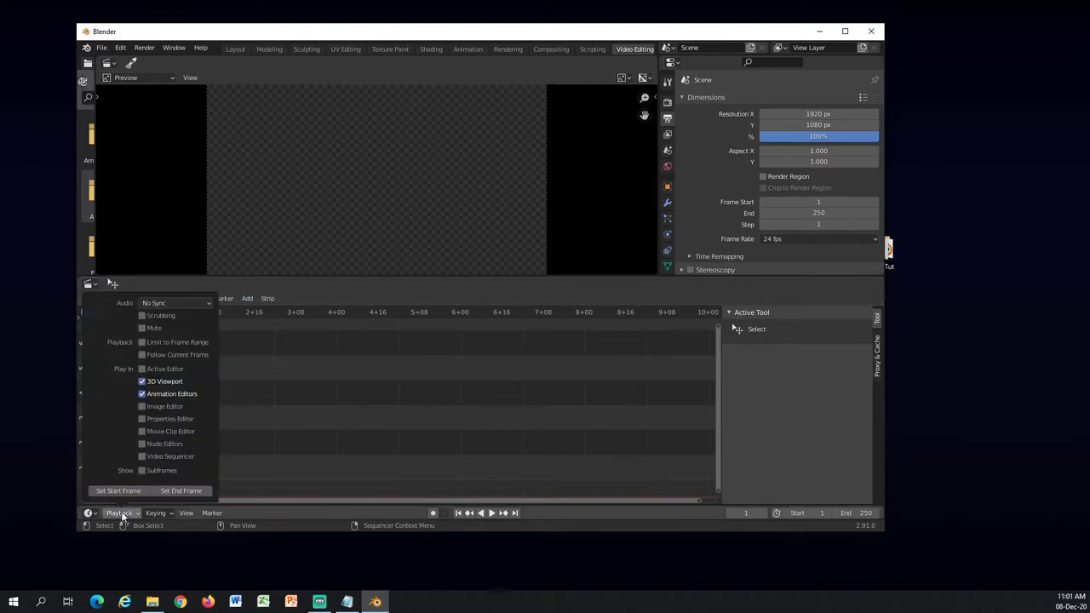
pyautogui.click(167, 303)
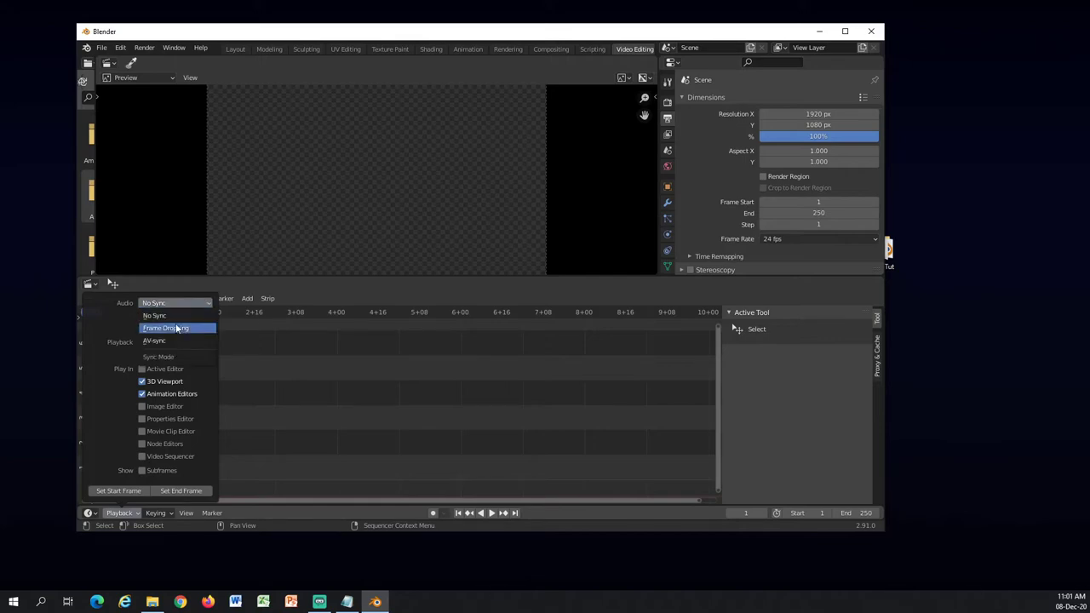
pyautogui.click(166, 340)
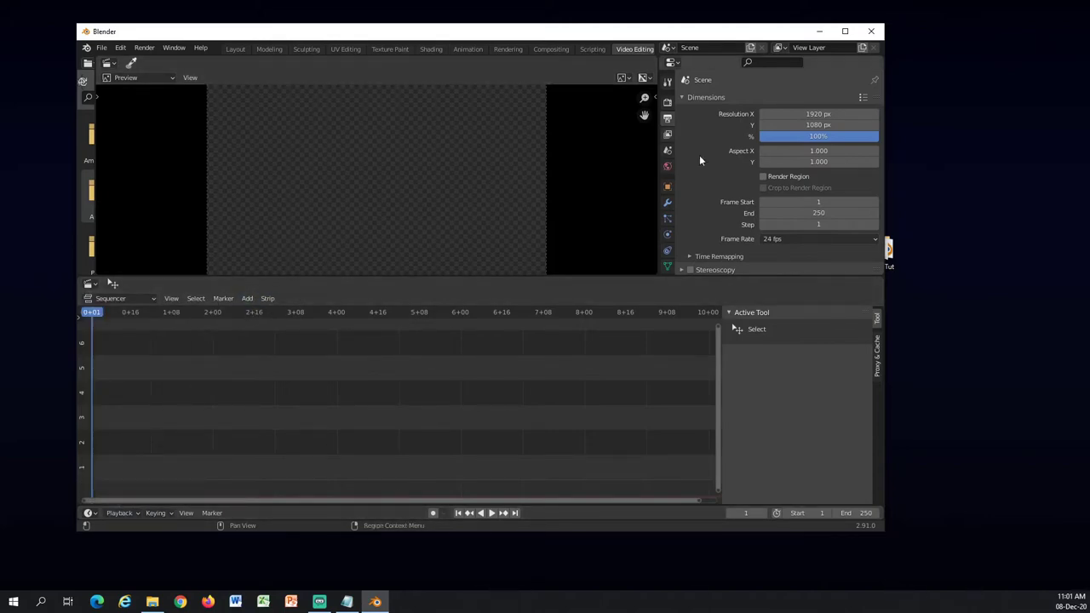
# Step: Add LFK_OneBreakdown_3_1.mov from Desktop/TabTut as a movie strip
pyautogui.hscroll(-2, 240, 379)
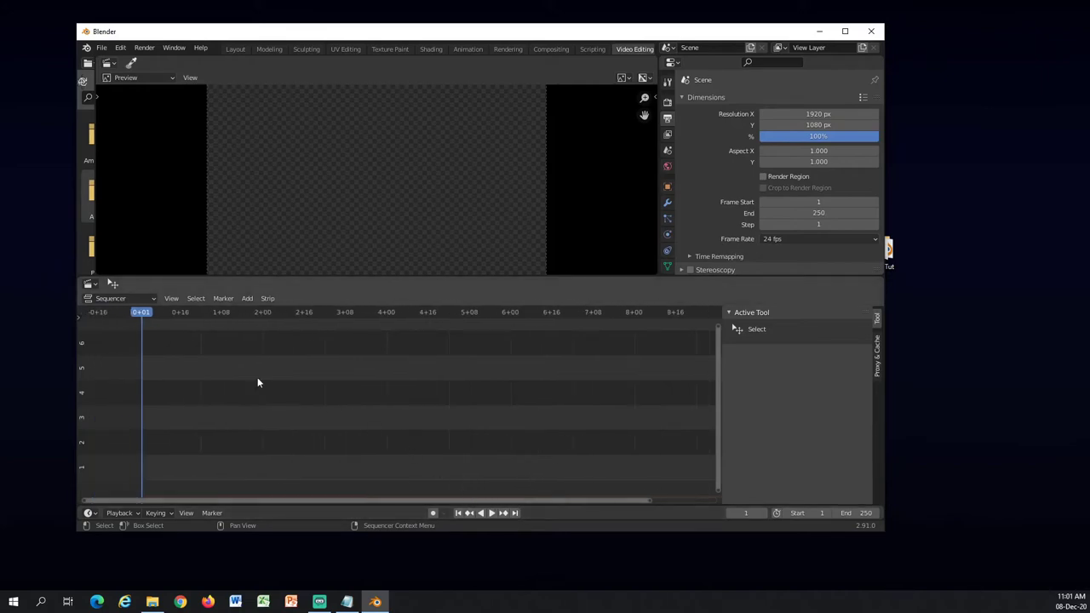
pyautogui.click(251, 302)
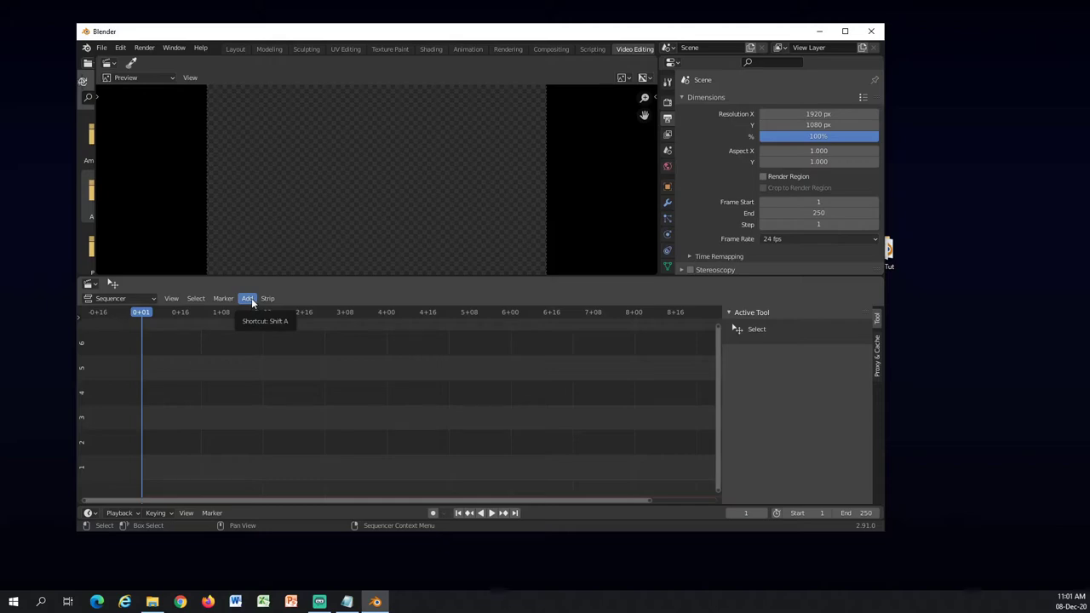
pyautogui.click(249, 299)
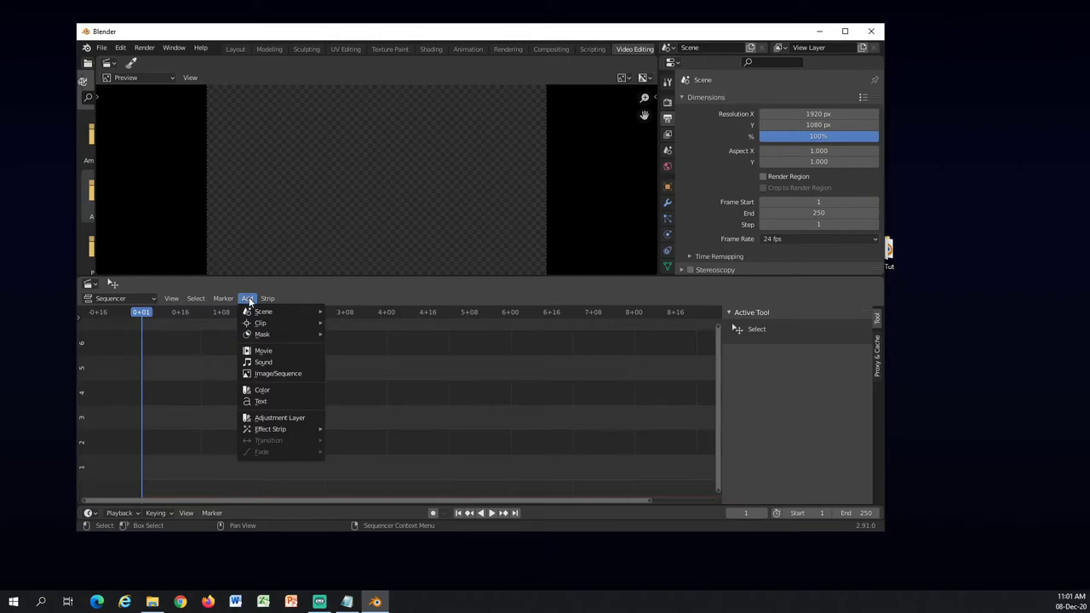
pyautogui.click(266, 350)
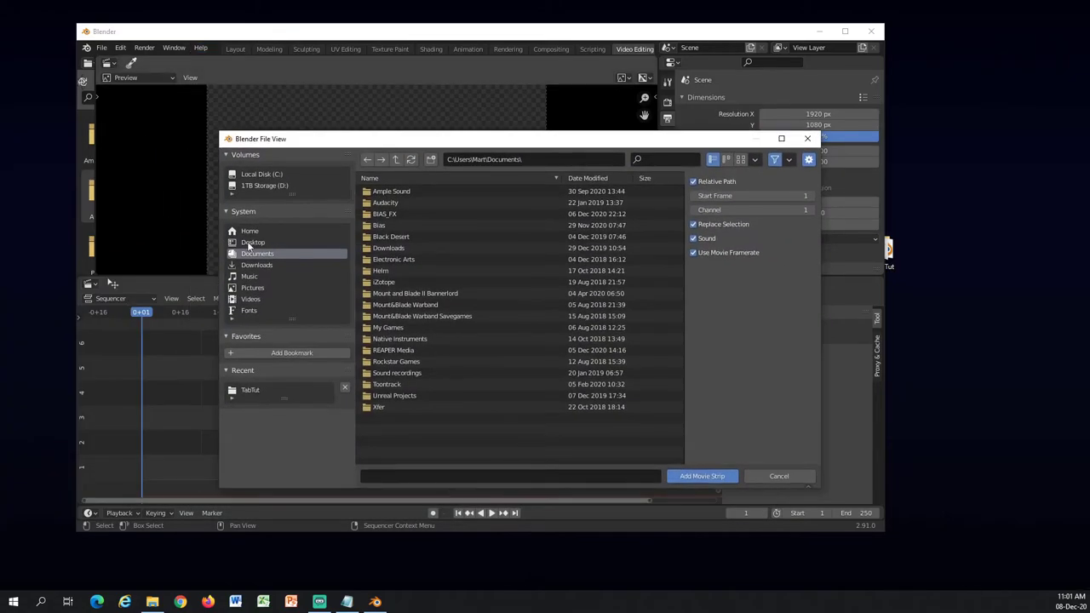
pyautogui.click(249, 243)
pyautogui.doubleClick(390, 203)
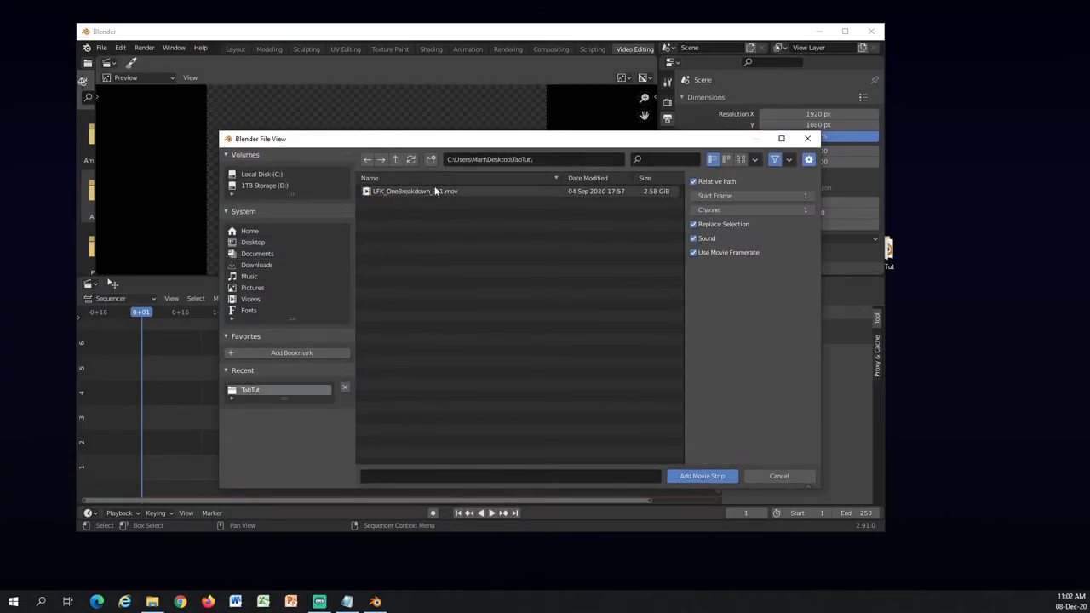
pyautogui.click(477, 192)
pyautogui.click(704, 476)
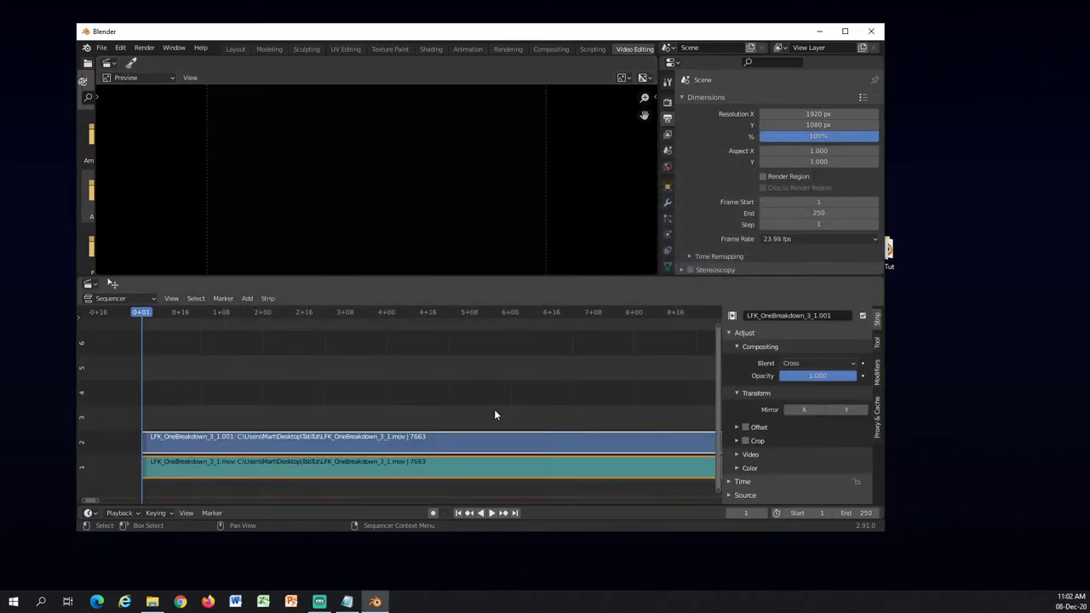
# Step: Inspect the sound and video strips, scrub to frame 24 and play the footage
pyautogui.scroll(-4, 468, 422)
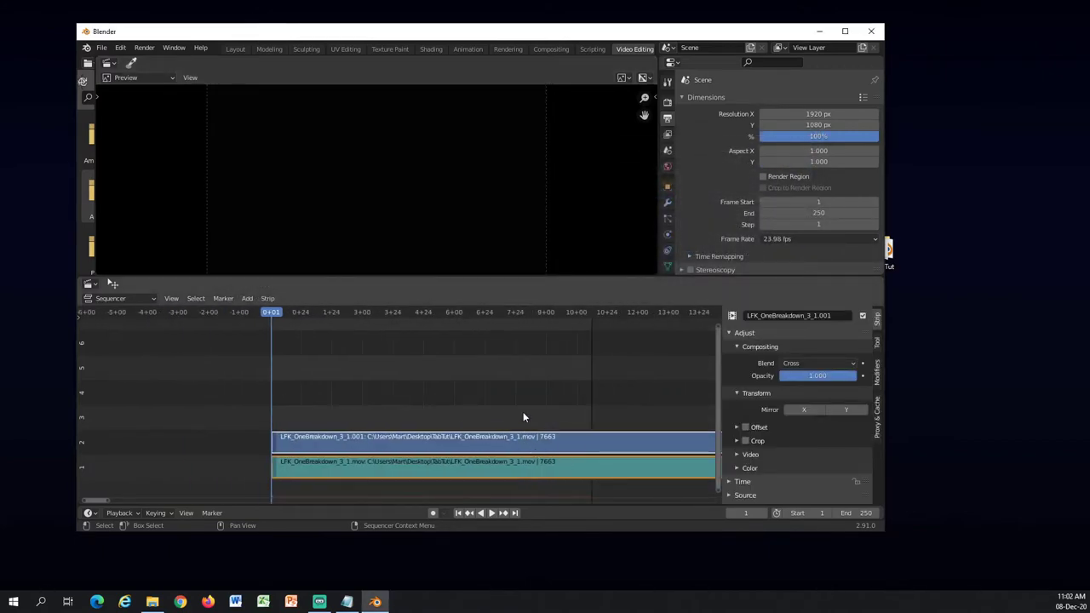
pyautogui.click(457, 471)
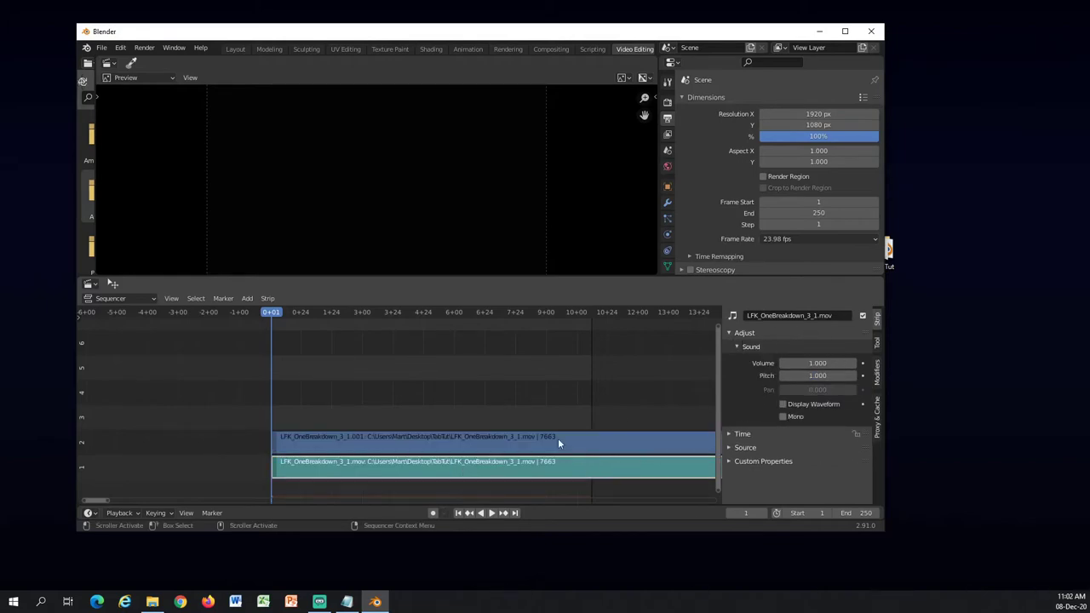
pyautogui.click(445, 443)
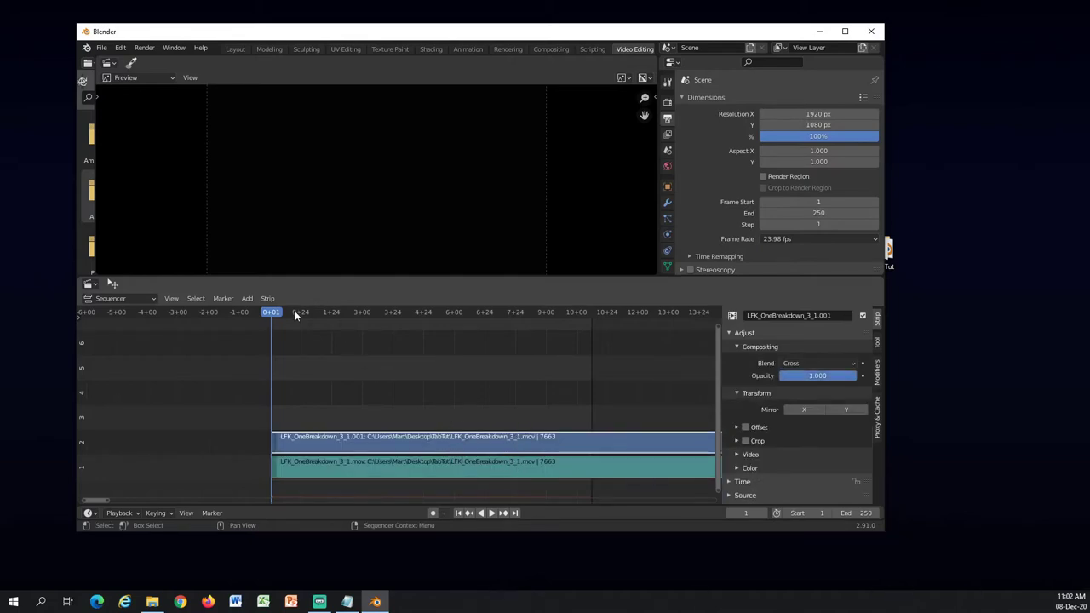
pyautogui.moveTo(295, 315); pyautogui.dragTo(322, 316)
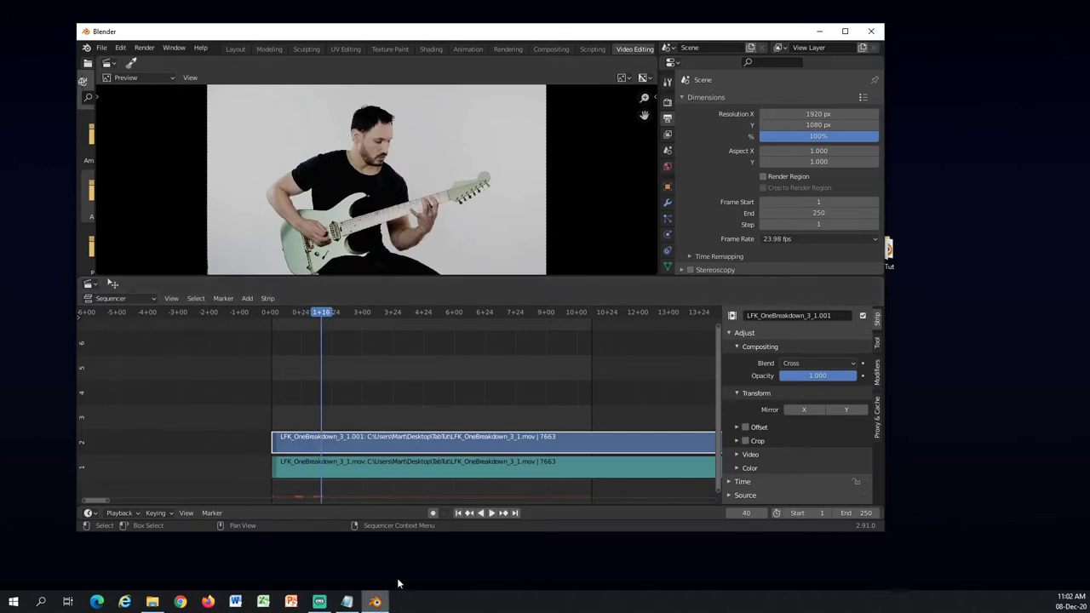
pyautogui.click(491, 513)
pyautogui.click(491, 513)
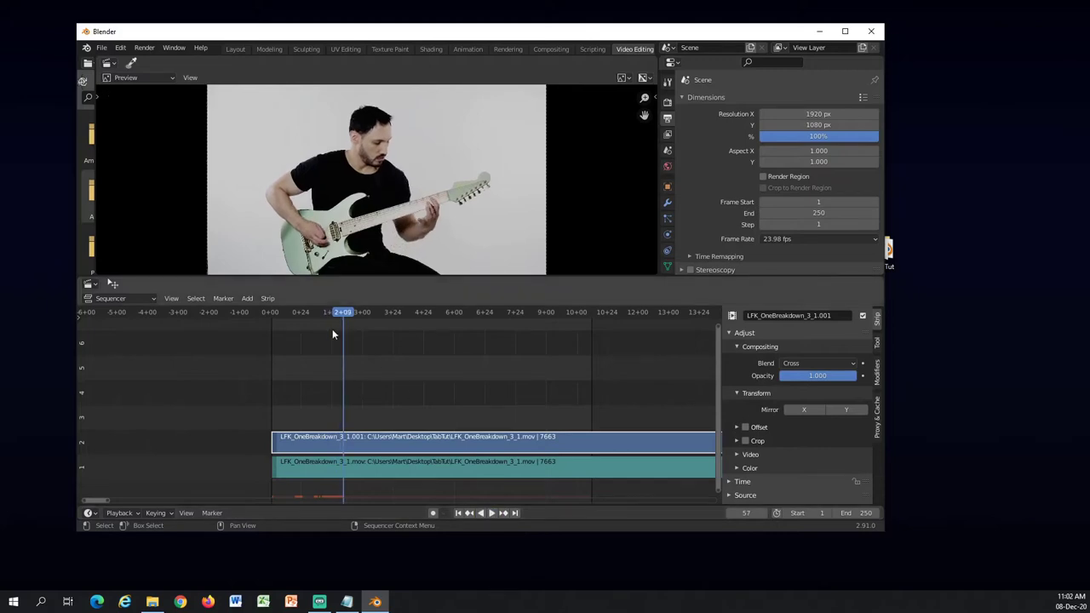
pyautogui.click(293, 315)
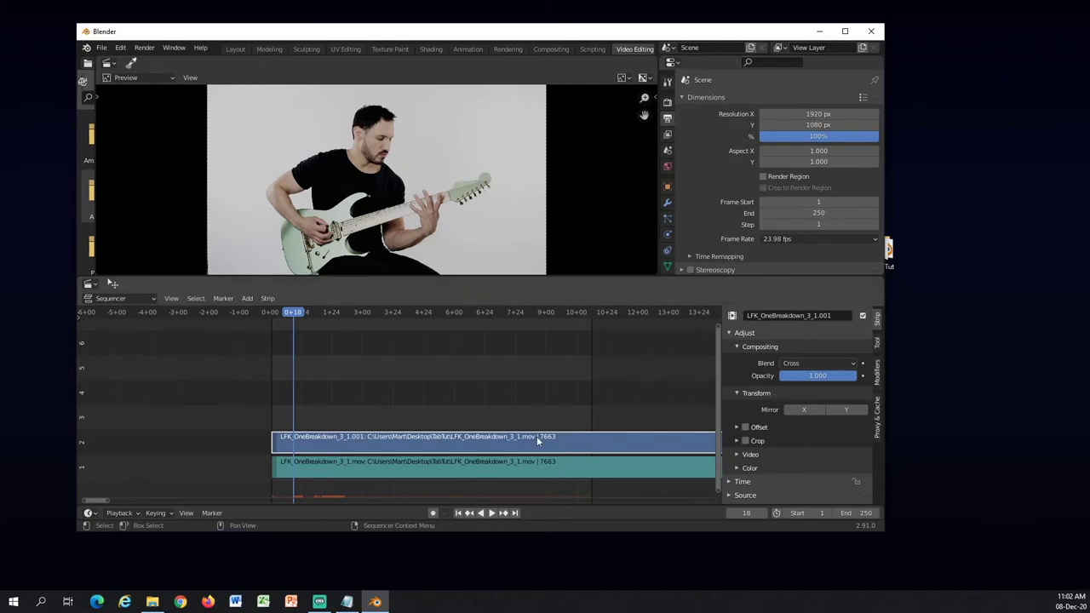
# Step: Check the sound strip, reselect the video strip and expand its timing details
pyautogui.click(423, 461)
pyautogui.click(421, 441)
pyautogui.scroll(-1, 806, 449)
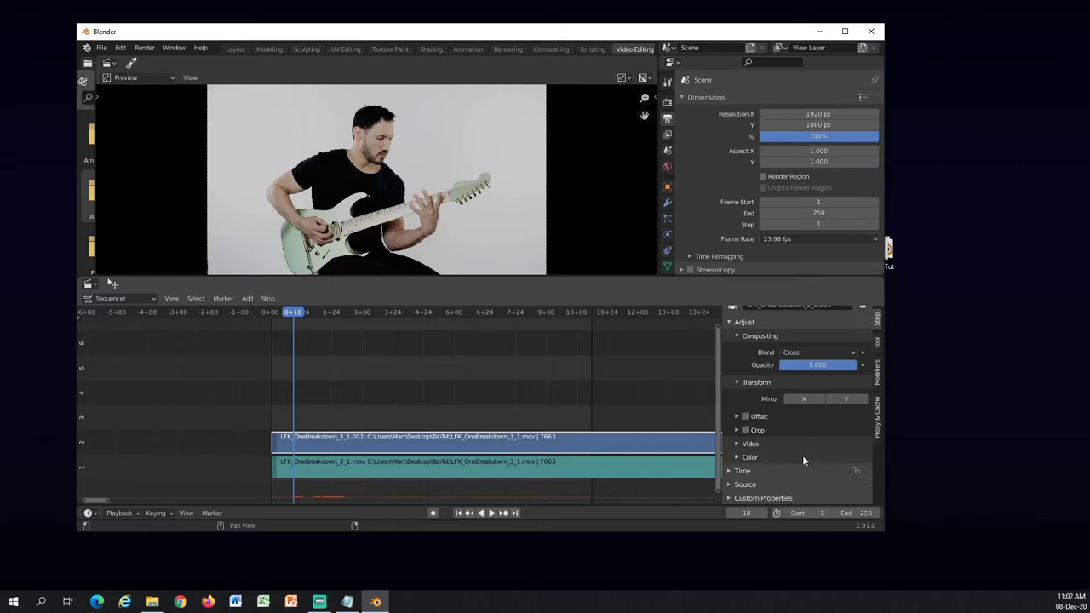
pyautogui.click(744, 471)
pyautogui.scroll(-3, 818, 445)
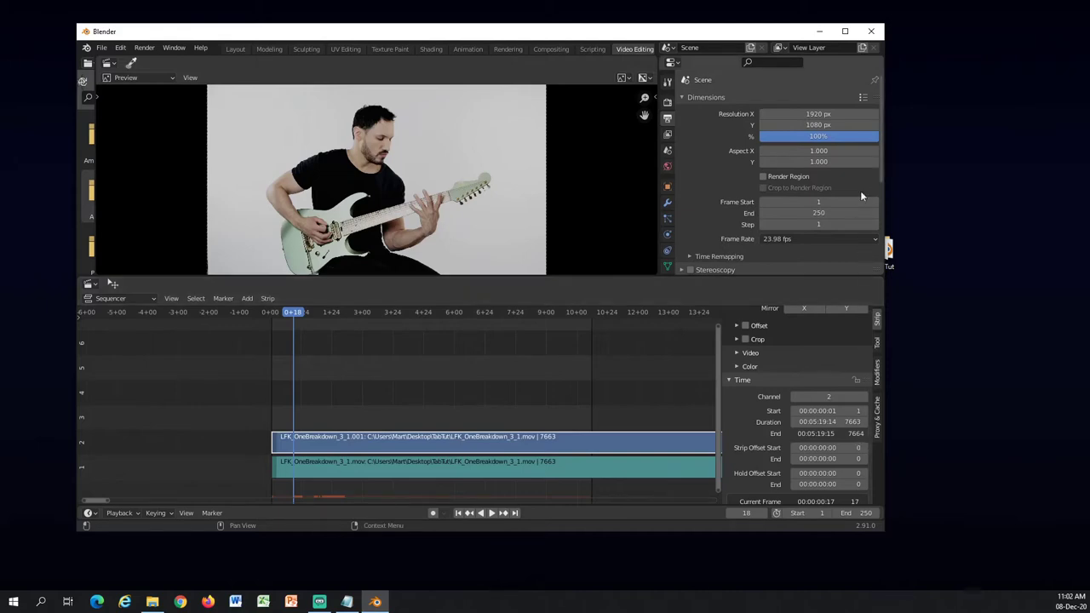
# Step: Set the scene's end frame to 7664
pyautogui.click(815, 213)
pyautogui.write('7664')
pyautogui.press('Return')
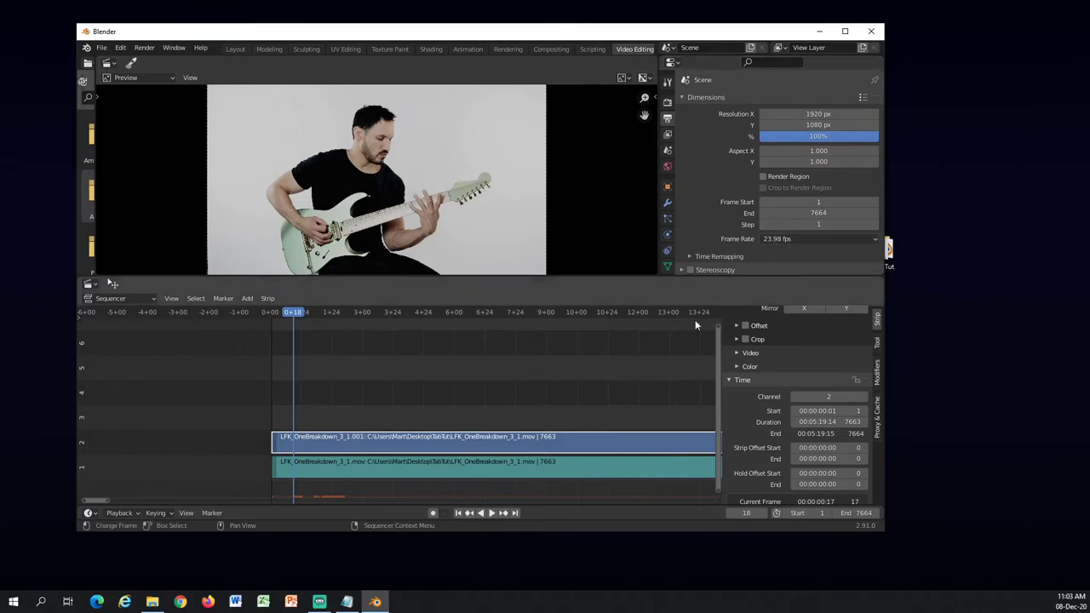
pyautogui.click(539, 443)
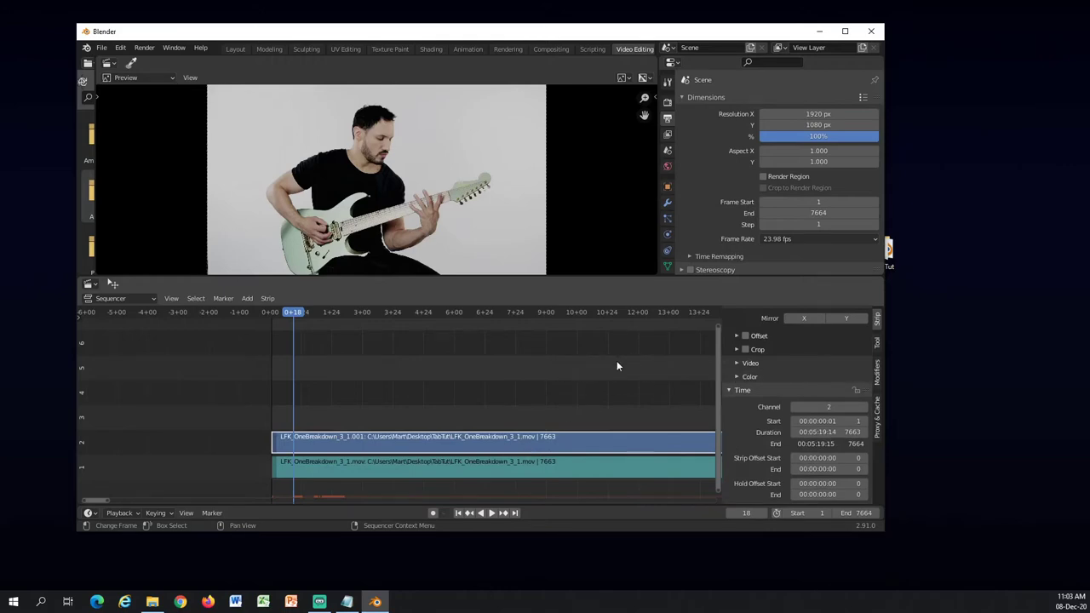
pyautogui.click(605, 441)
pyautogui.scroll(-4, 543, 394)
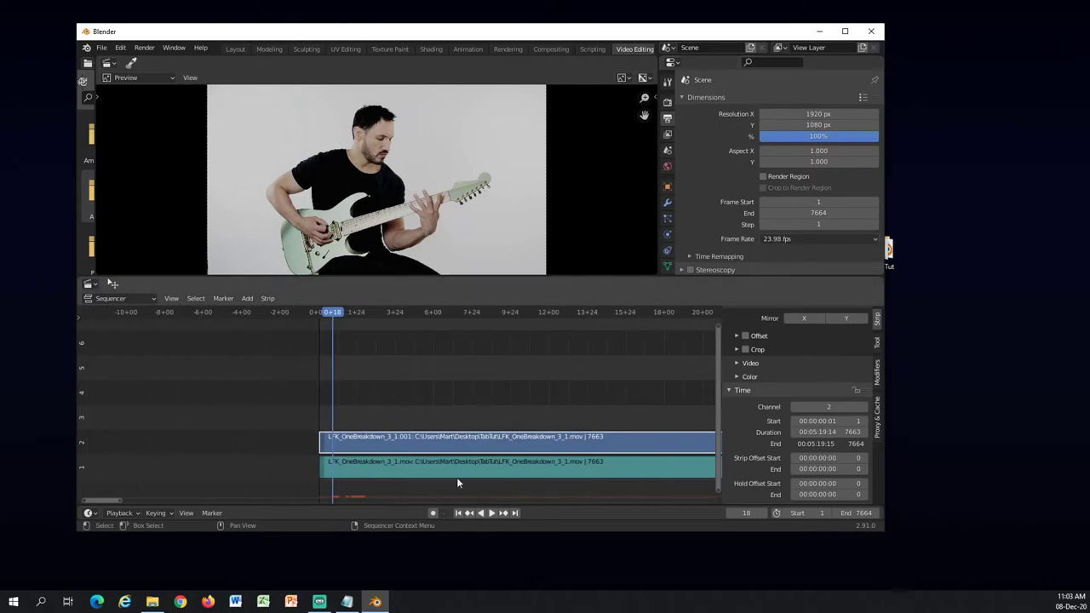
# Step: From frame 1, add OneBreakdown.png from TabTut as an image strip on channel 3
pyautogui.click(459, 513)
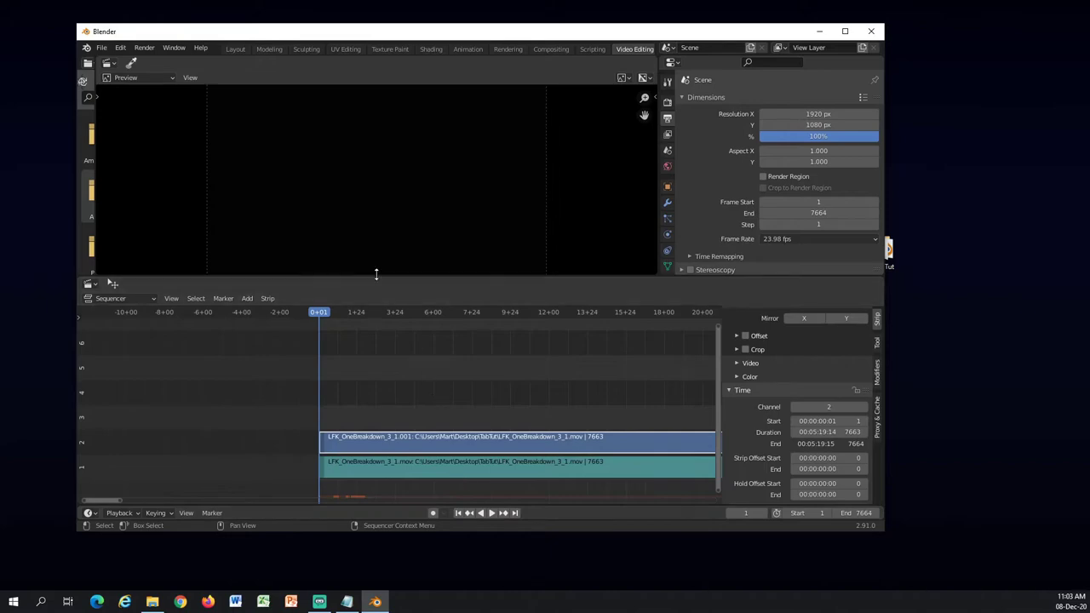
pyautogui.click(248, 299)
pyautogui.click(276, 373)
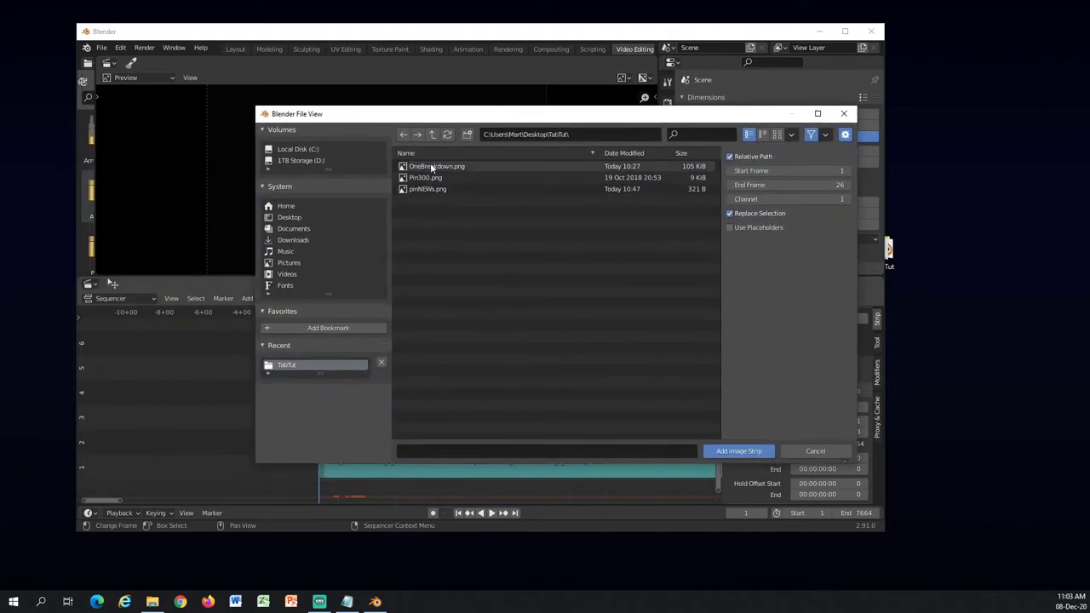
pyautogui.click(432, 168)
pyautogui.click(738, 451)
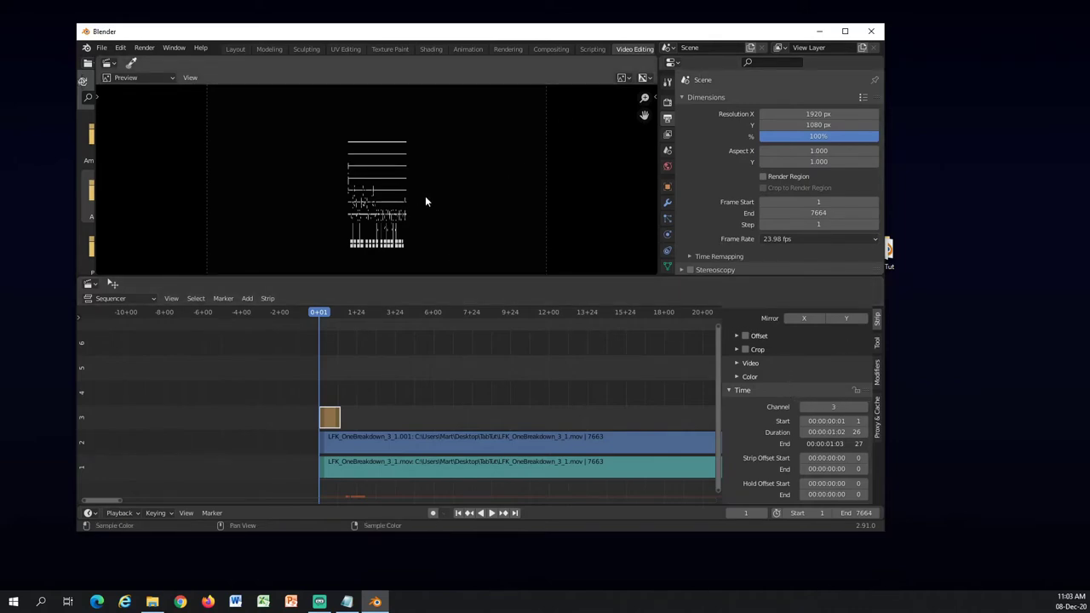
pyautogui.scroll(5, 792, 350)
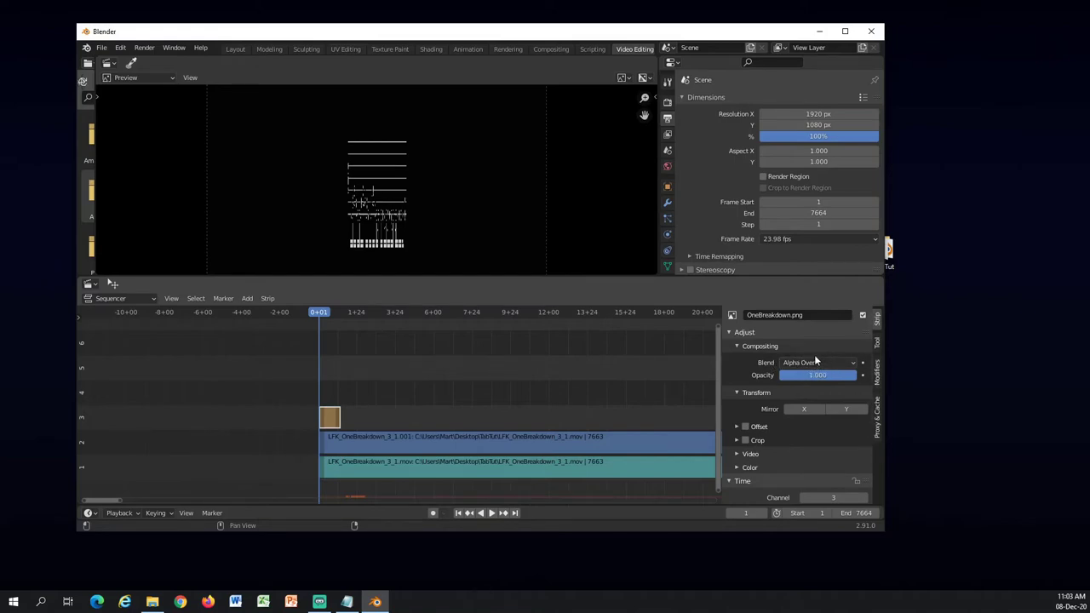
# Step: Enable position offset for the tab image and check the movie strip's 7663-frame length
pyautogui.click(746, 427)
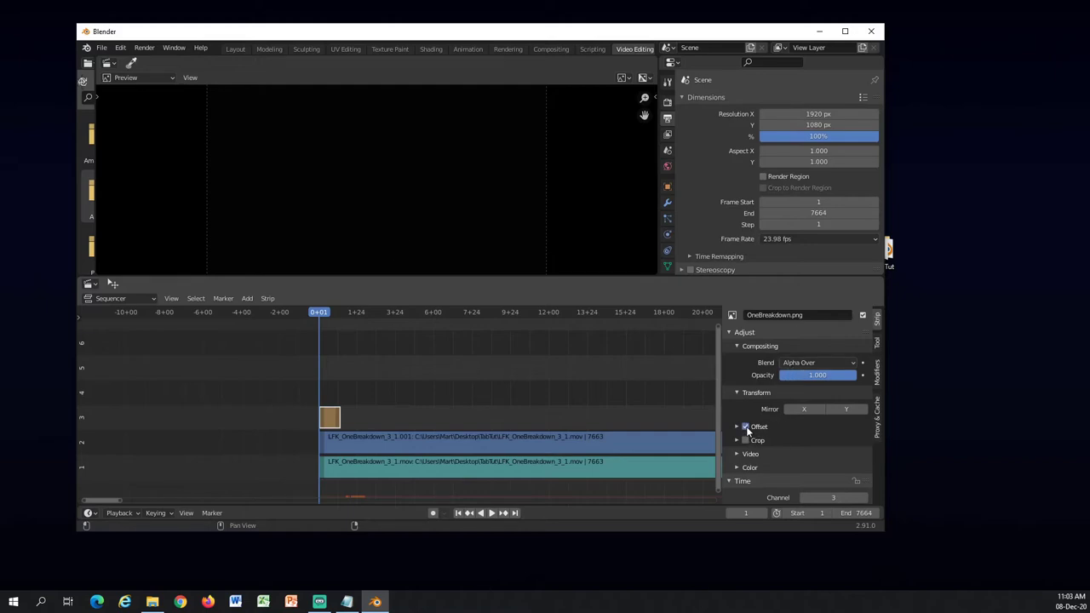
pyautogui.click(737, 426)
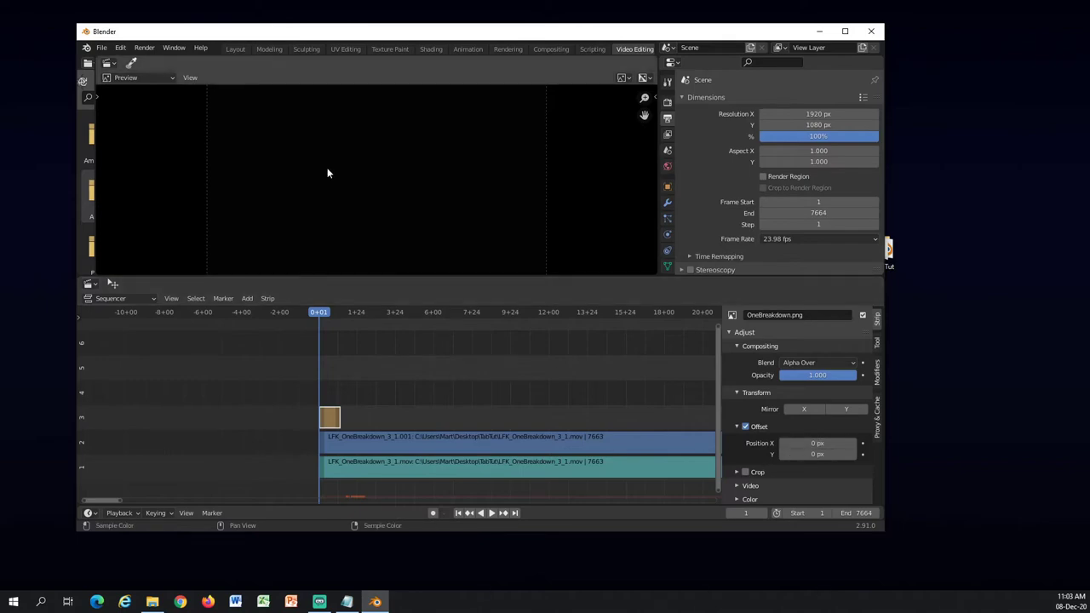
pyautogui.scroll(-2, 821, 478)
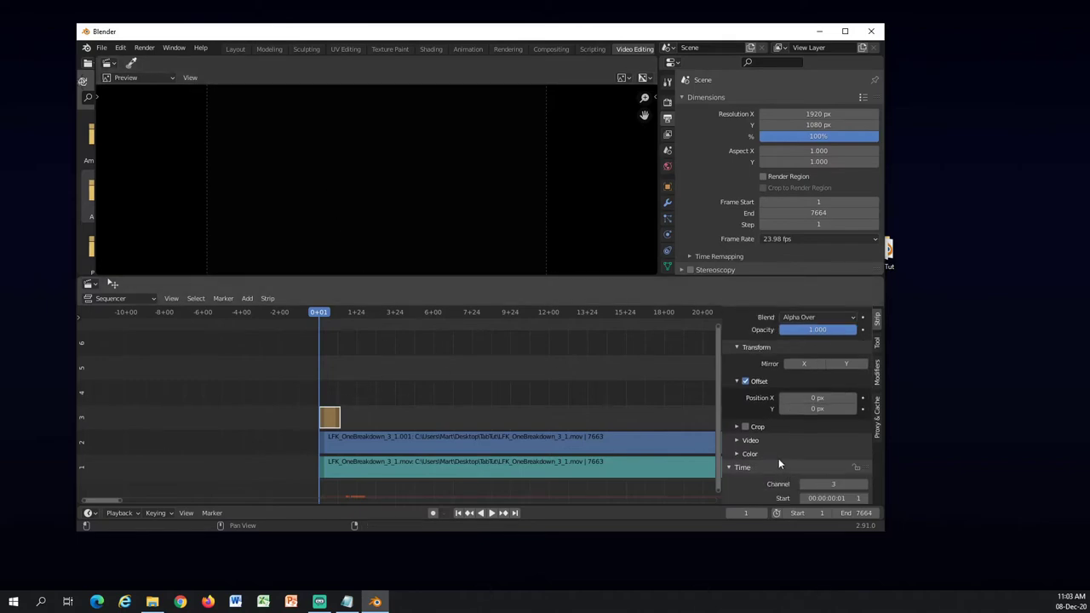
pyautogui.scroll(-3, 735, 468)
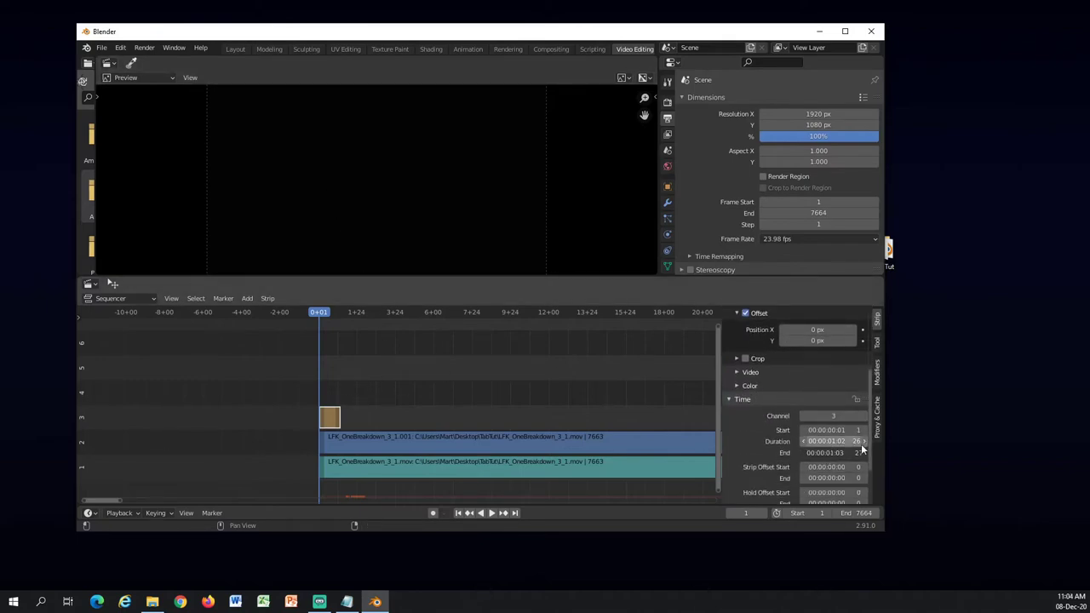
pyautogui.click(567, 444)
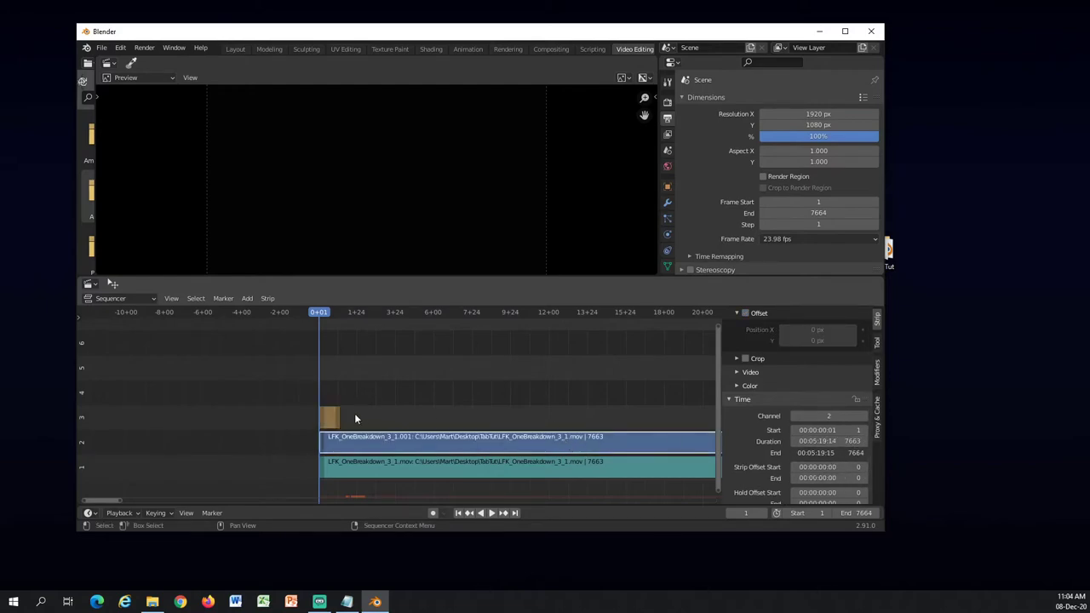
# Step: Set the OneBreakdown.png strip's duration to 7663 frames
pyautogui.click(330, 420)
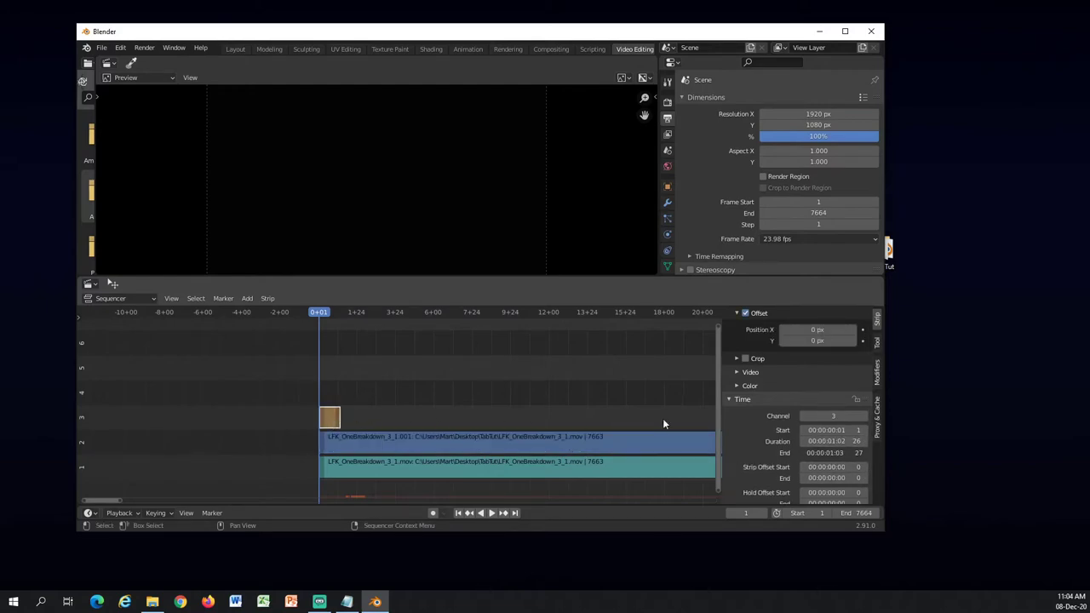
pyautogui.doubleClick(852, 442)
pyautogui.write('766')
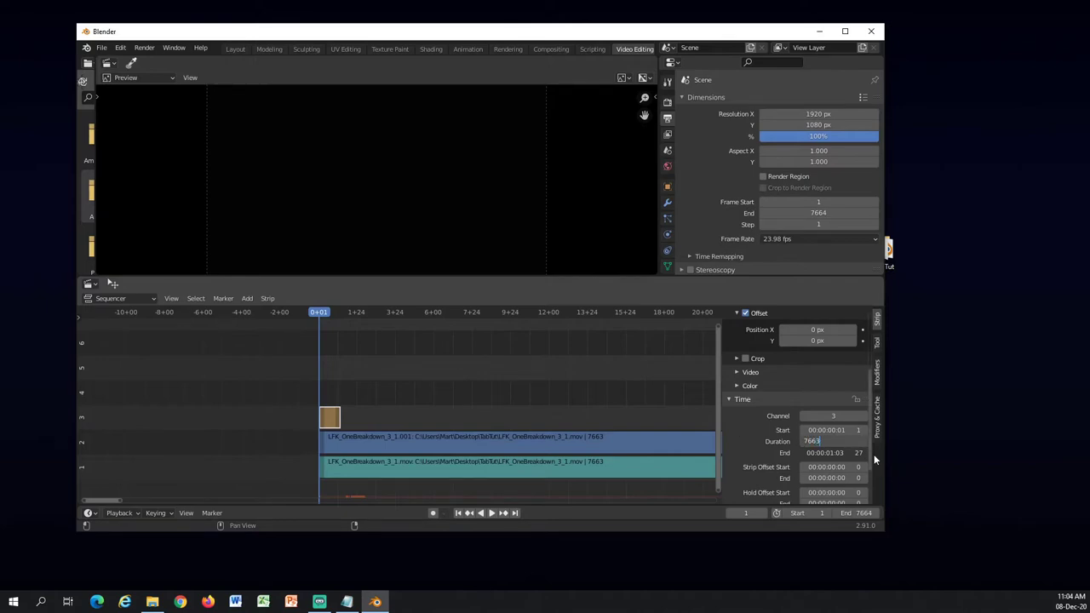
pyautogui.write('3')
pyautogui.press('Return')
pyautogui.click(551, 437)
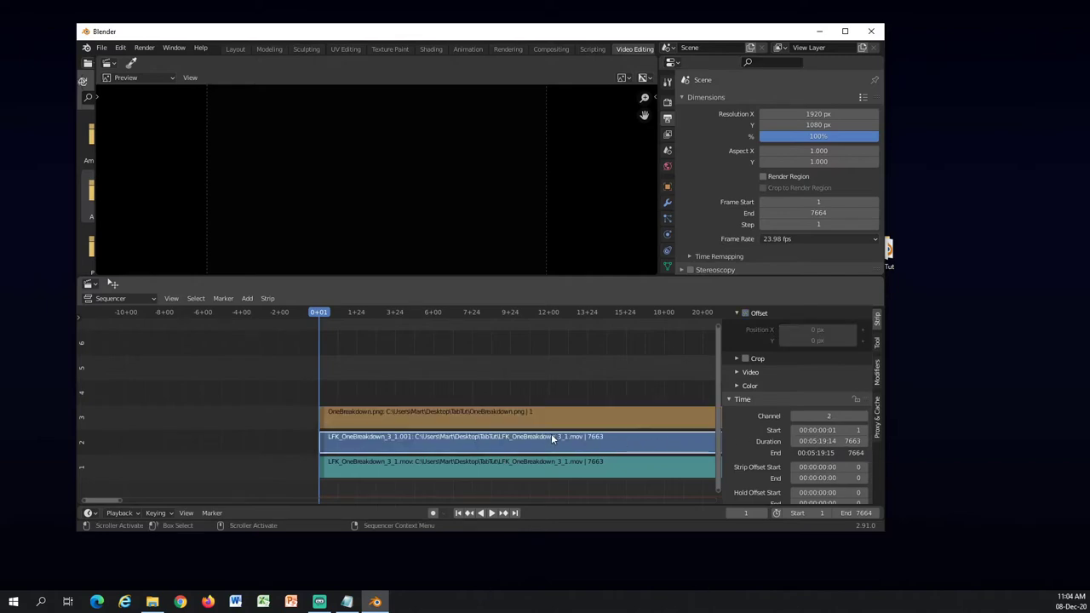
pyautogui.click(556, 419)
pyautogui.scroll(-3, 557, 420)
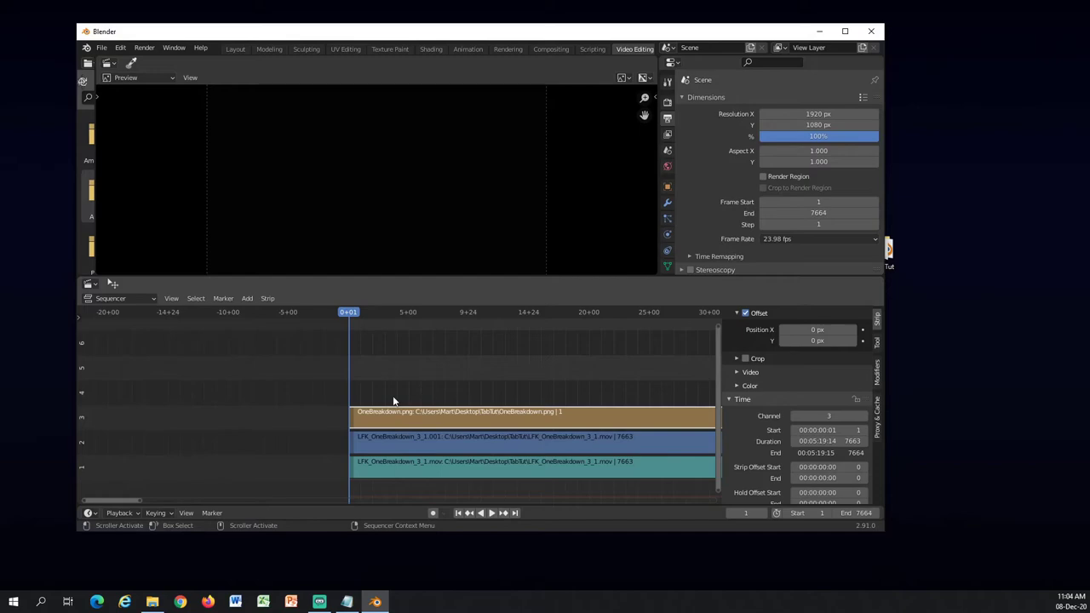
# Step: Scrub to frame 36 and set the OneBreakdown.png offset Y to 10 px
pyautogui.click(359, 313)
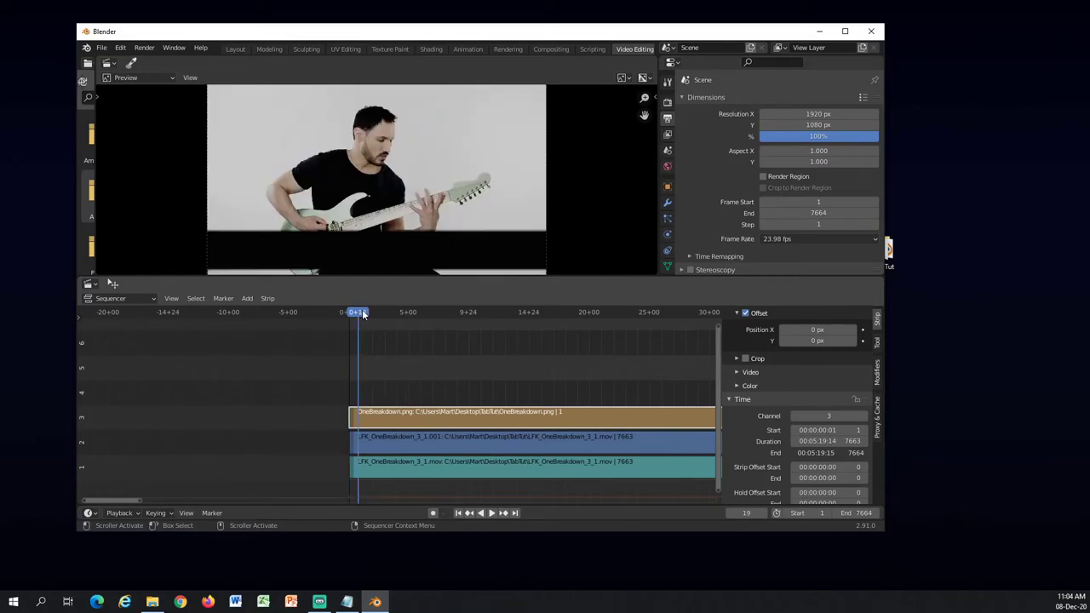
pyautogui.scroll(-1, 460, 243)
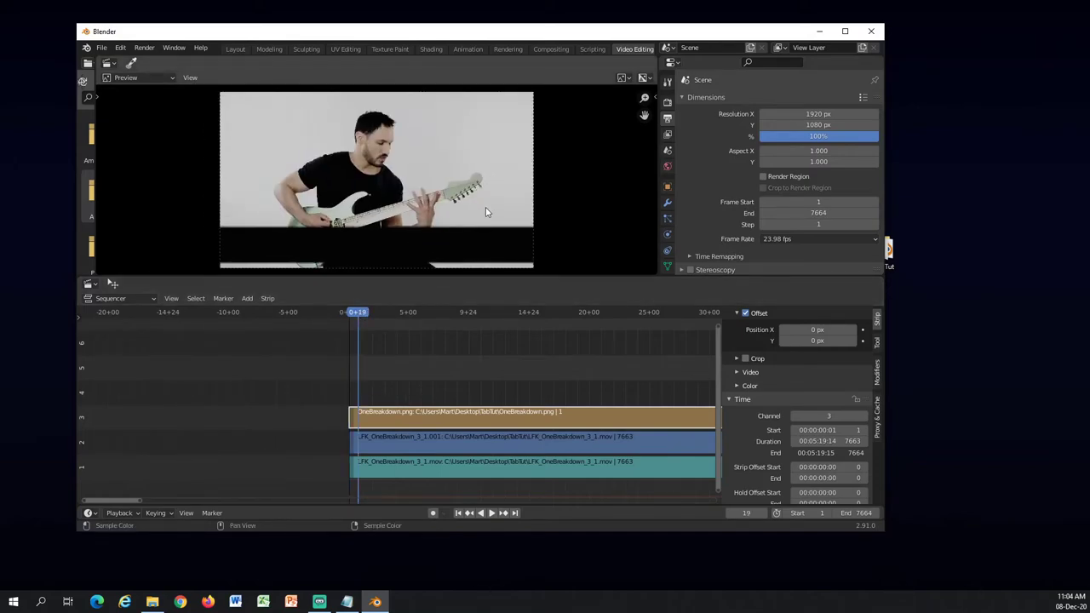
pyautogui.moveTo(484, 207); pyautogui.dragTo(499, 190, button='middle')
pyautogui.scroll(1, 483, 238)
pyautogui.scroll(1, 483, 239)
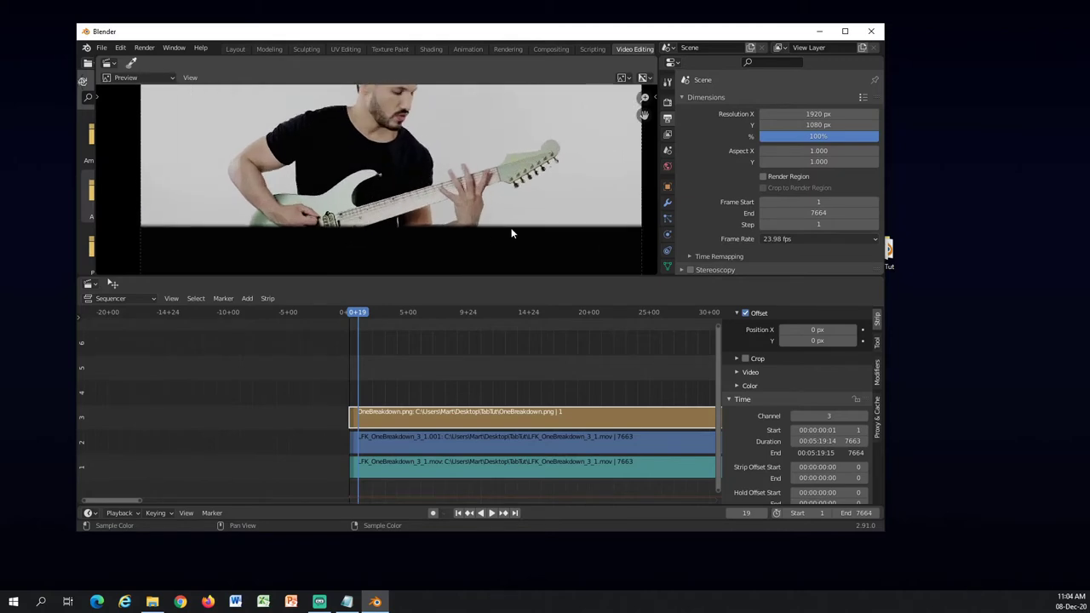
pyautogui.moveTo(492, 228); pyautogui.dragTo(495, 201, button='middle')
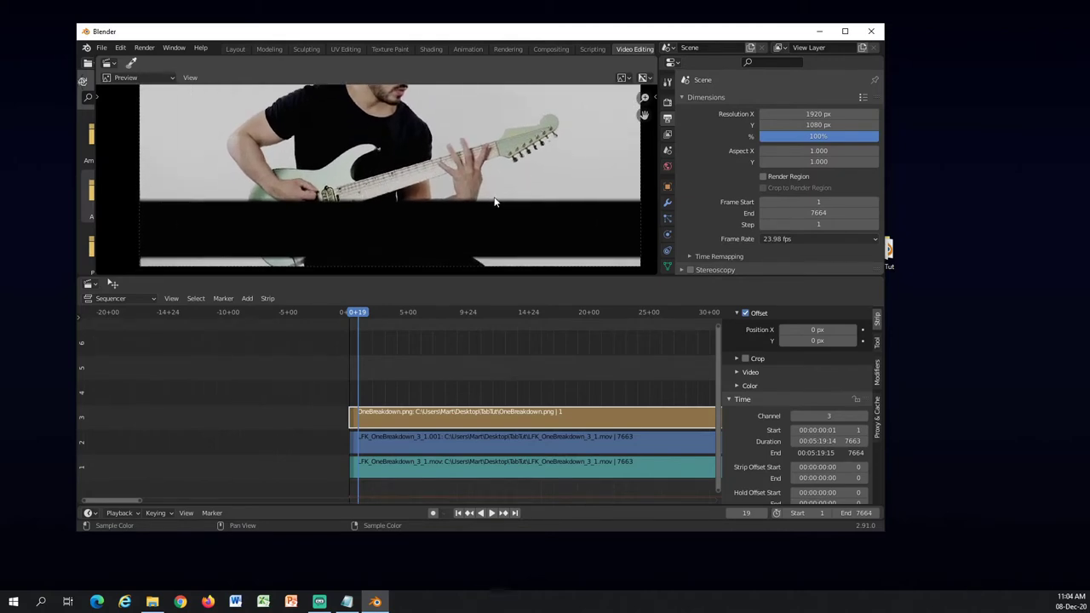
pyautogui.moveTo(357, 314); pyautogui.dragTo(367, 315)
pyautogui.scroll(5, 763, 443)
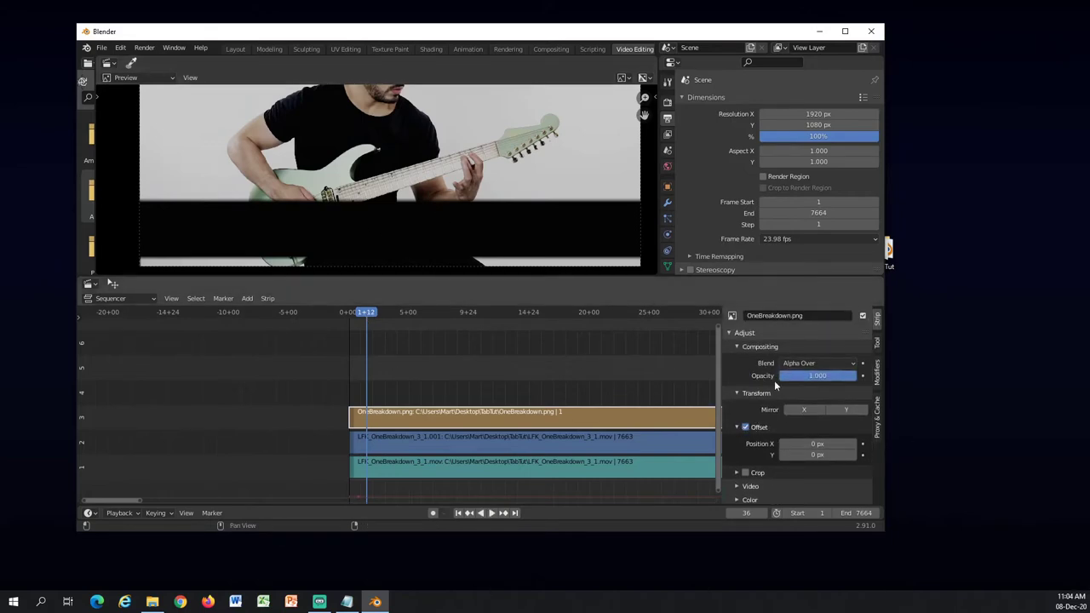
pyautogui.moveTo(817, 454)
pyautogui.mouseDown()
pyautogui.moveTo(851, 454)
pyautogui.moveTo(820, 455)
pyautogui.mouseUp()
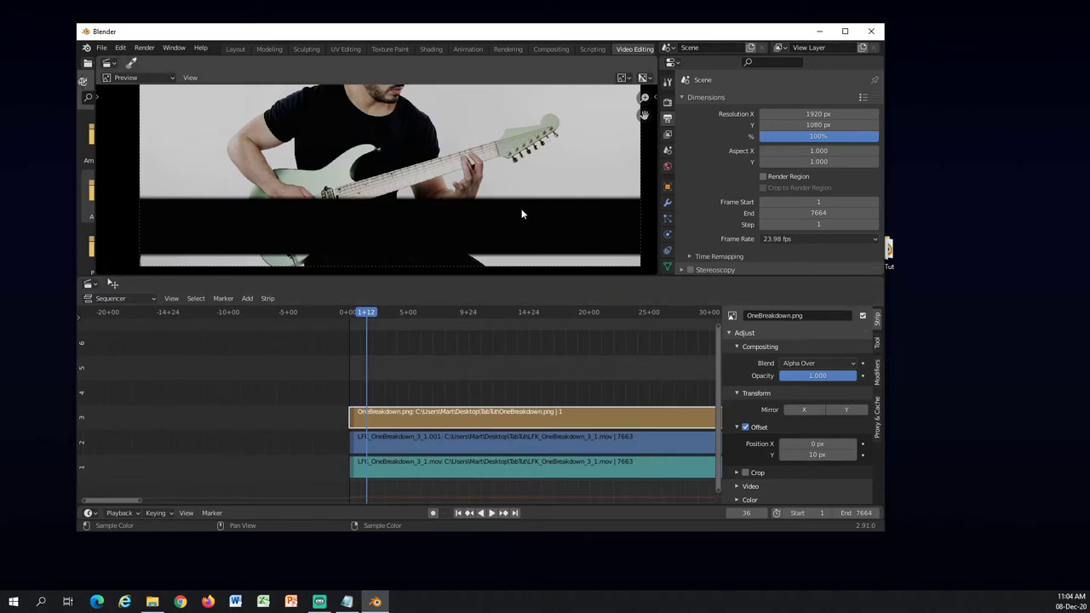
pyautogui.scroll(-2, 471, 184)
pyautogui.moveTo(435, 149); pyautogui.dragTo(441, 153, button='middle')
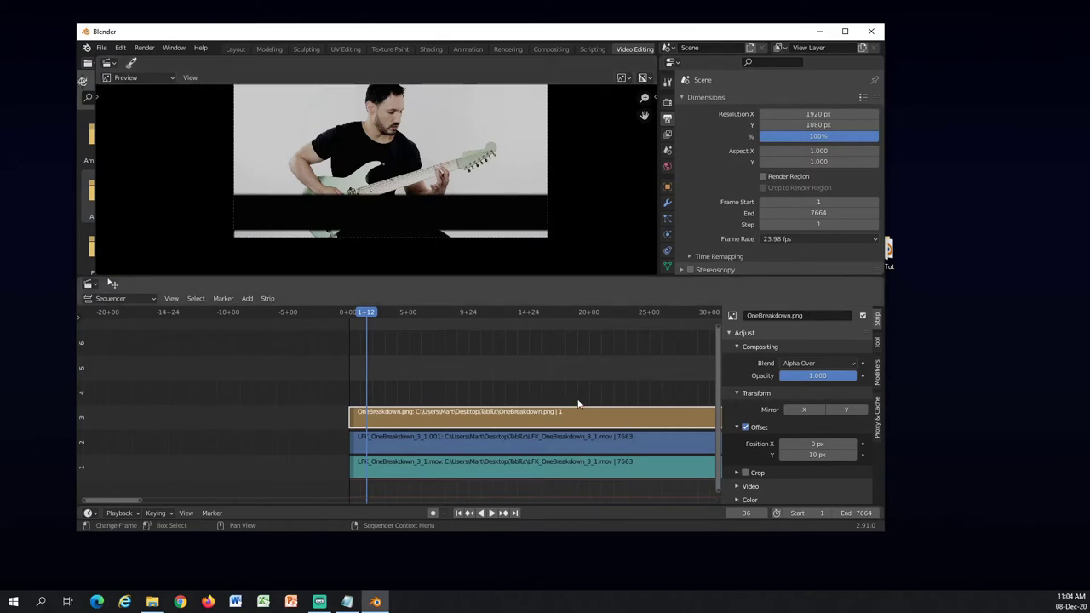
# Step: From frame 1, add pinNEWs.png as an image strip on channel 4
pyautogui.click(458, 514)
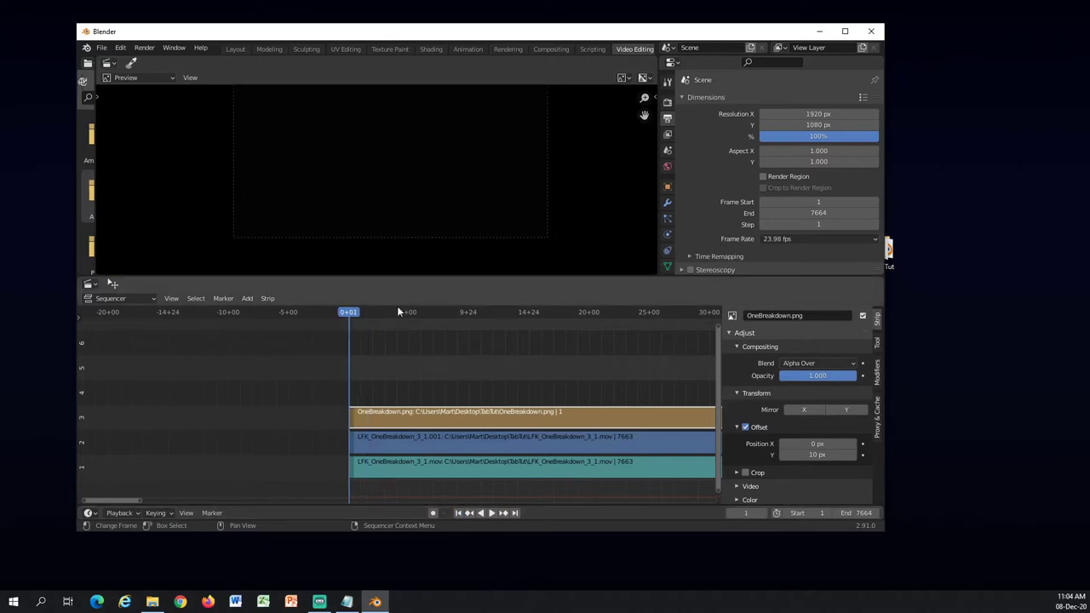
pyautogui.click(247, 298)
pyautogui.click(247, 299)
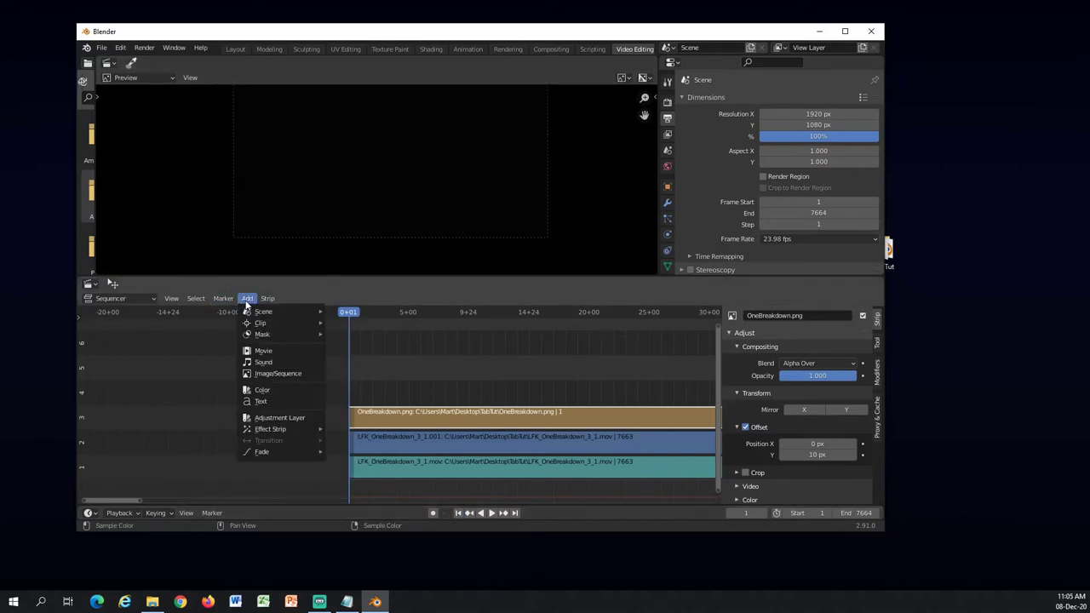
pyautogui.click(277, 373)
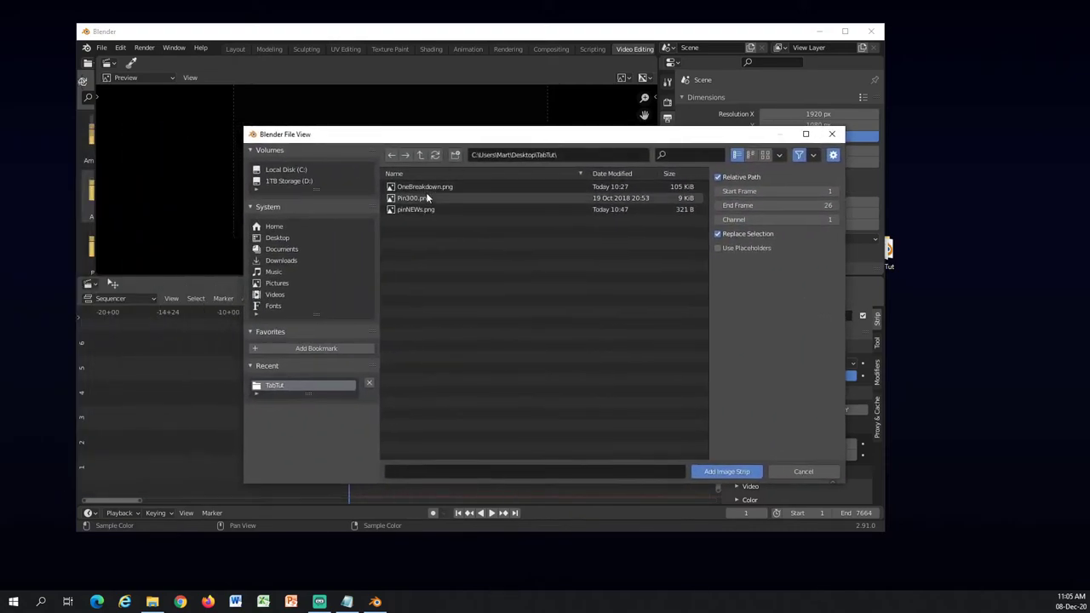
pyautogui.click(421, 209)
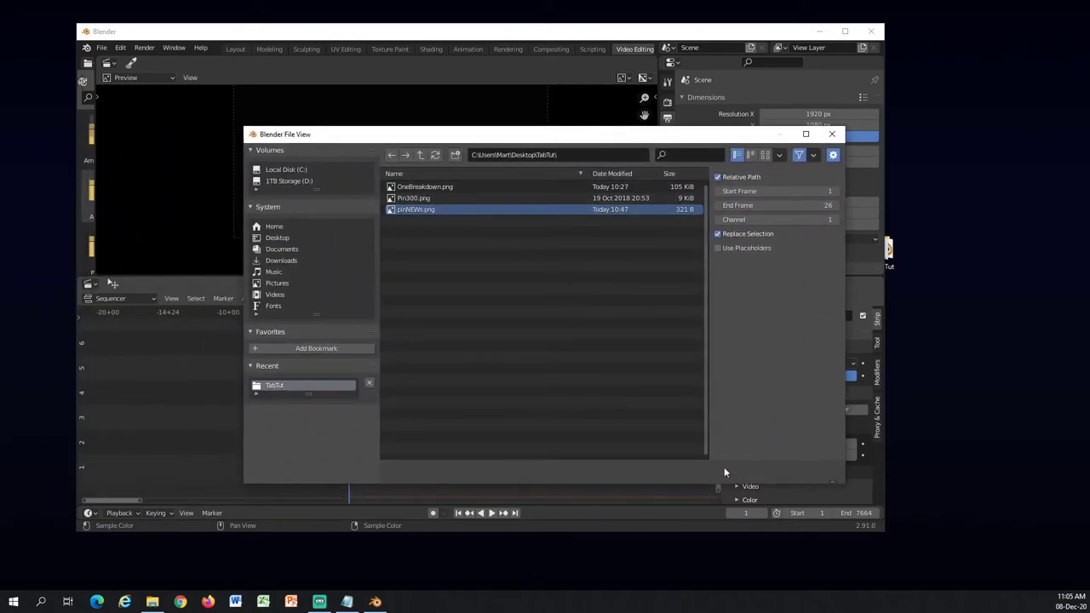
pyautogui.click(724, 471)
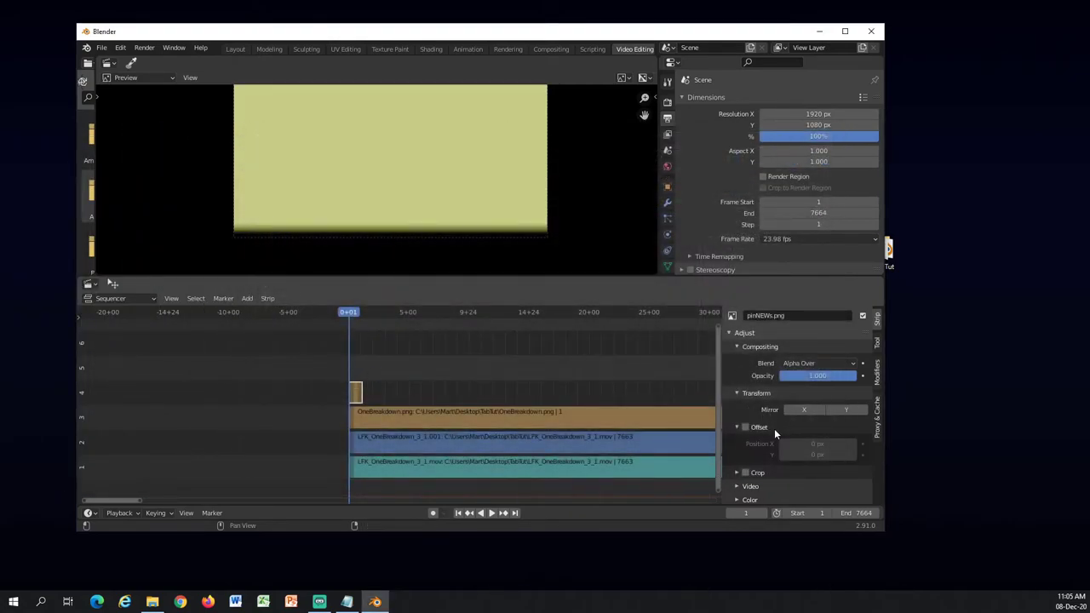
# Step: Enable position offset for the pinNEWs.png strip and check the movie's duration
pyautogui.click(749, 428)
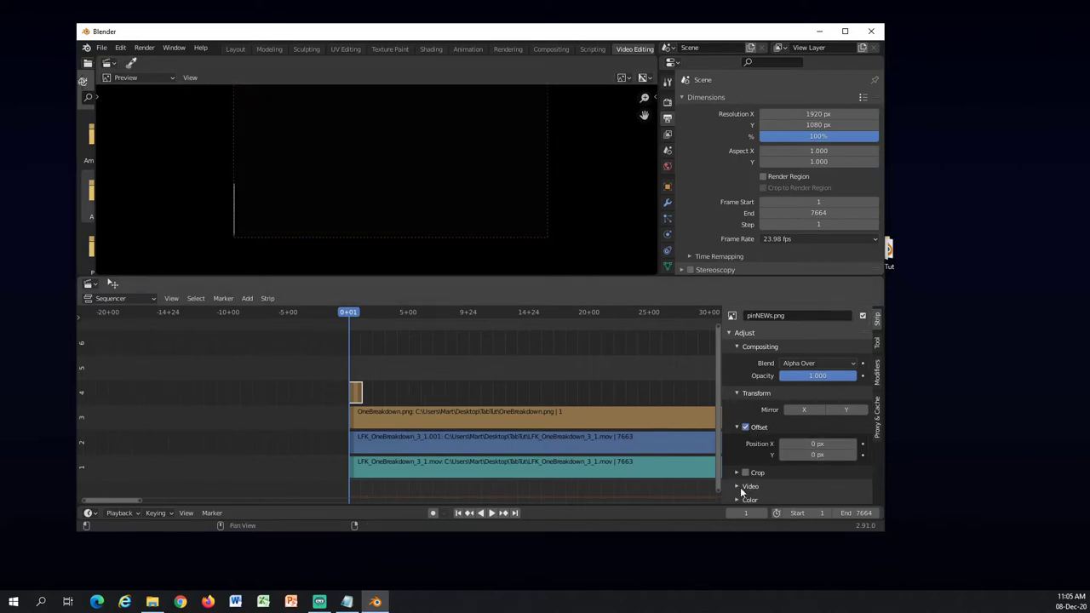
pyautogui.scroll(-2, 788, 489)
pyautogui.scroll(-2, 809, 477)
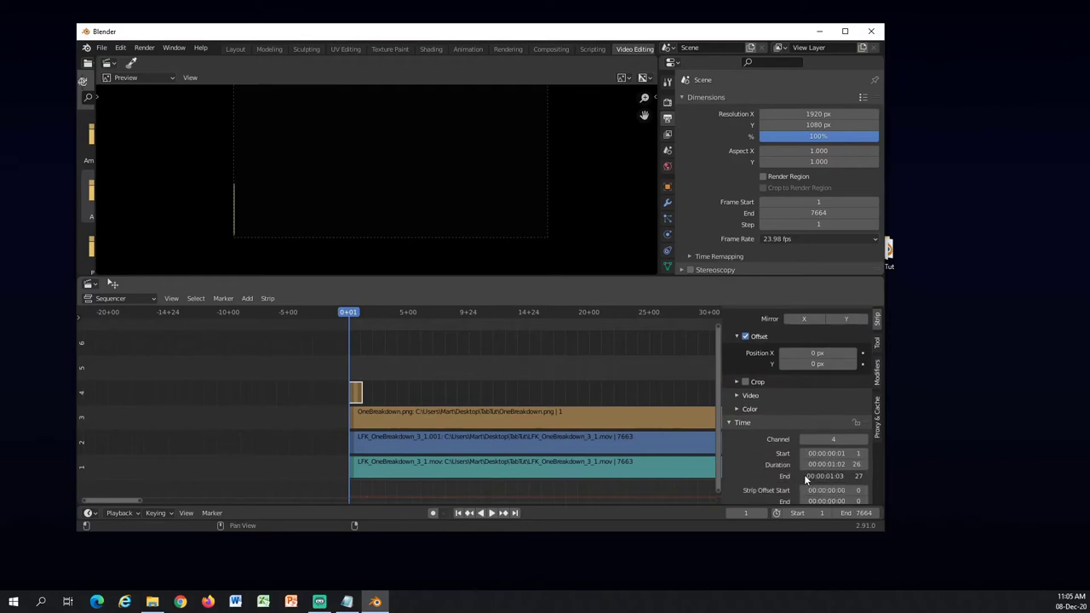
pyautogui.click(608, 436)
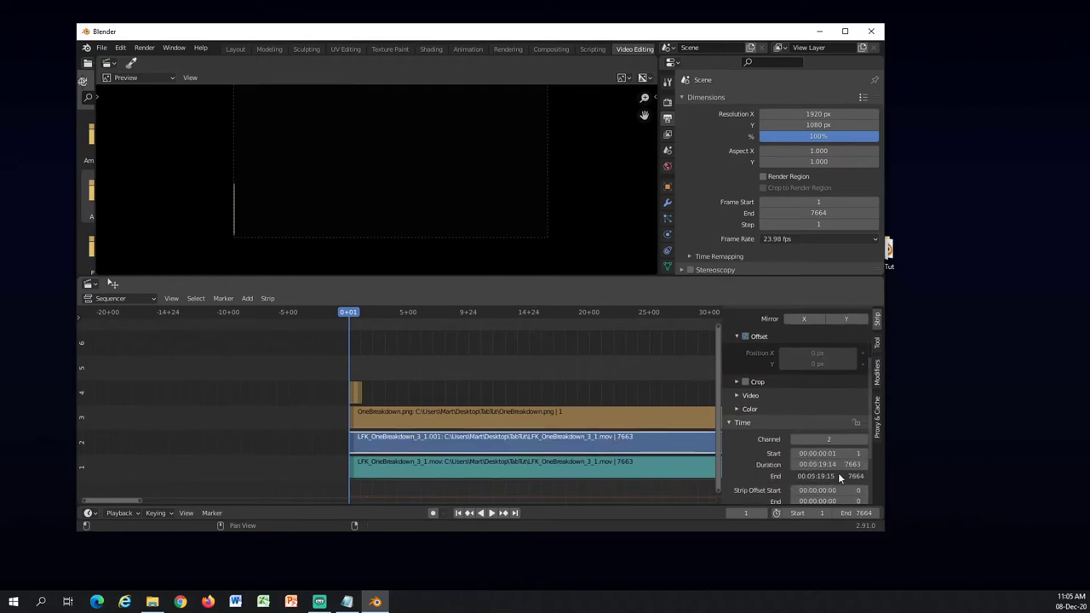
# Step: Set the pinNEWs.png strip's duration to 7663 frames and zoom the timeline out
pyautogui.click(353, 394)
pyautogui.scroll(-2, 853, 457)
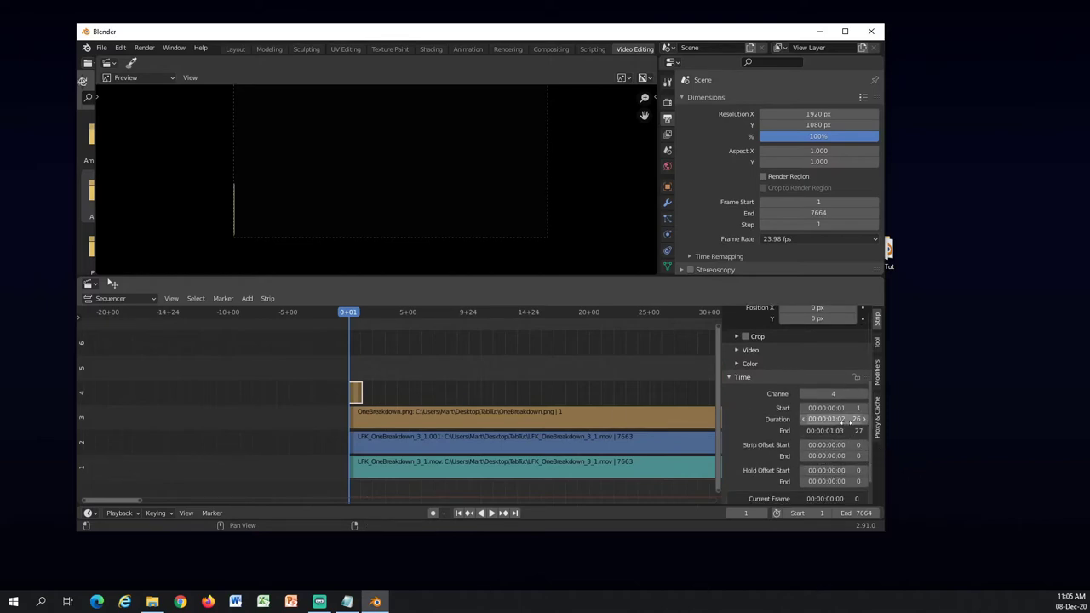
pyautogui.click(857, 419)
pyautogui.write('26')
pyautogui.press('BackSpace')
pyautogui.press('BackSpace')
pyautogui.write('766')
pyautogui.press('Return')
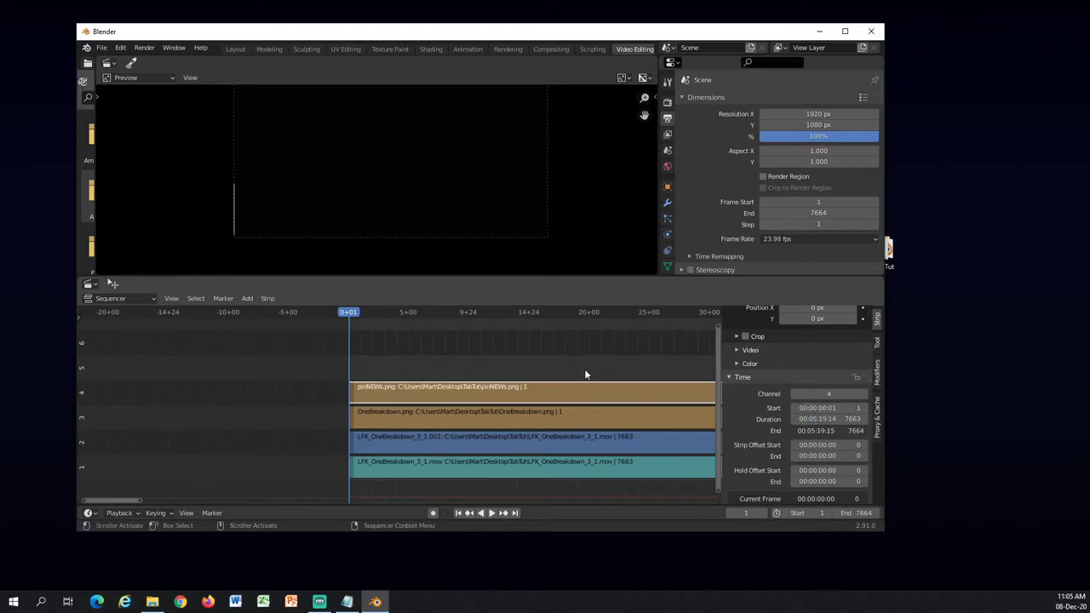
pyautogui.scroll(-8, 567, 380)
pyautogui.scroll(-6, 573, 362)
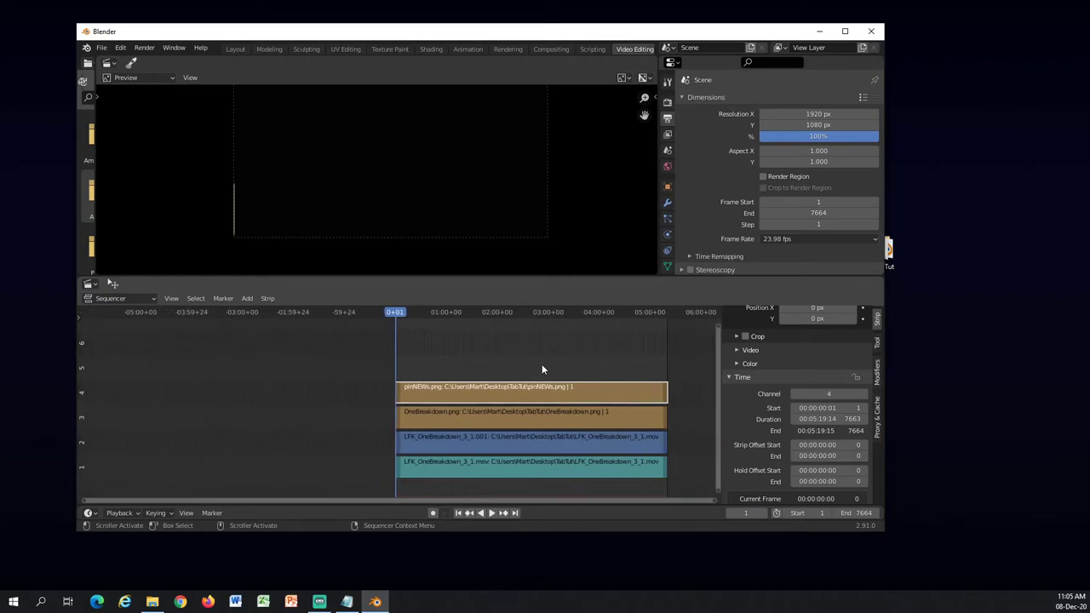
pyautogui.scroll(1, 589, 355)
pyautogui.hscroll(1, 503, 366)
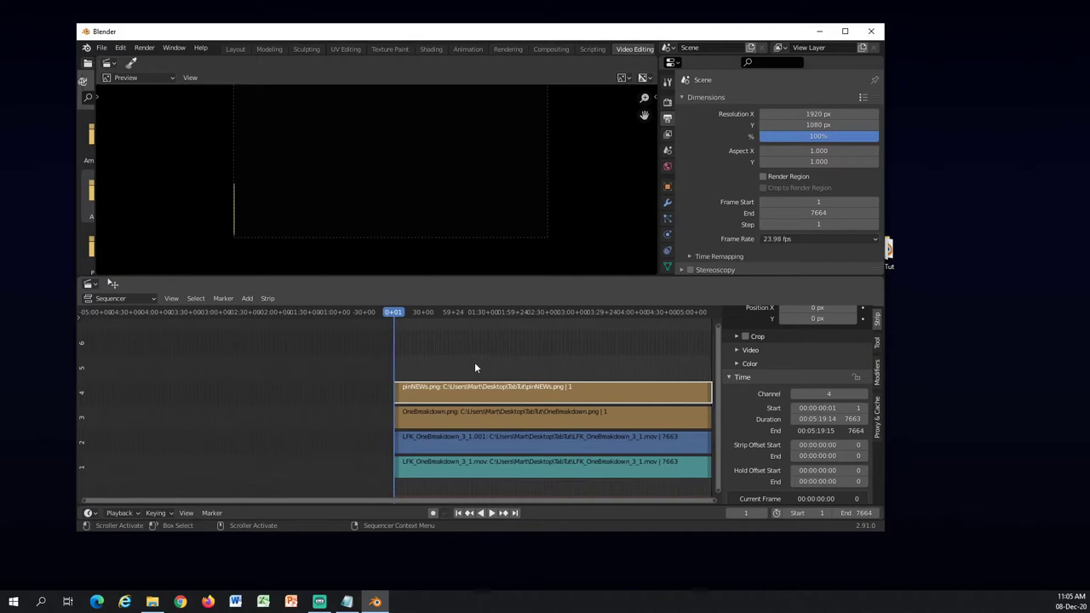
# Step: At frame 238, position the pinNEWs overlay at offset X 969 px, Y -3 px
pyautogui.click(403, 312)
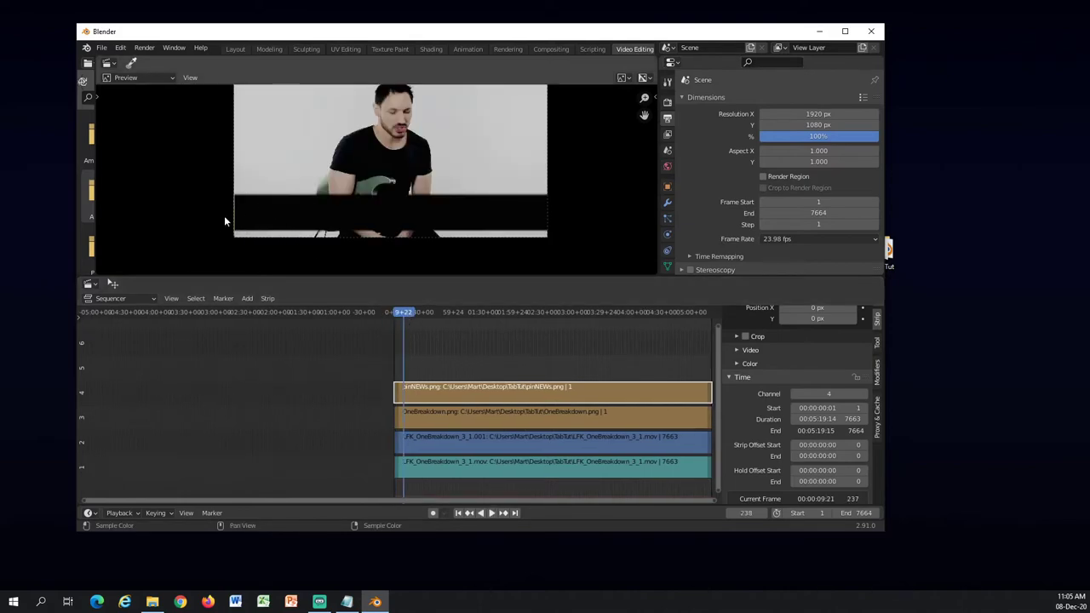
pyautogui.scroll(2, 793, 375)
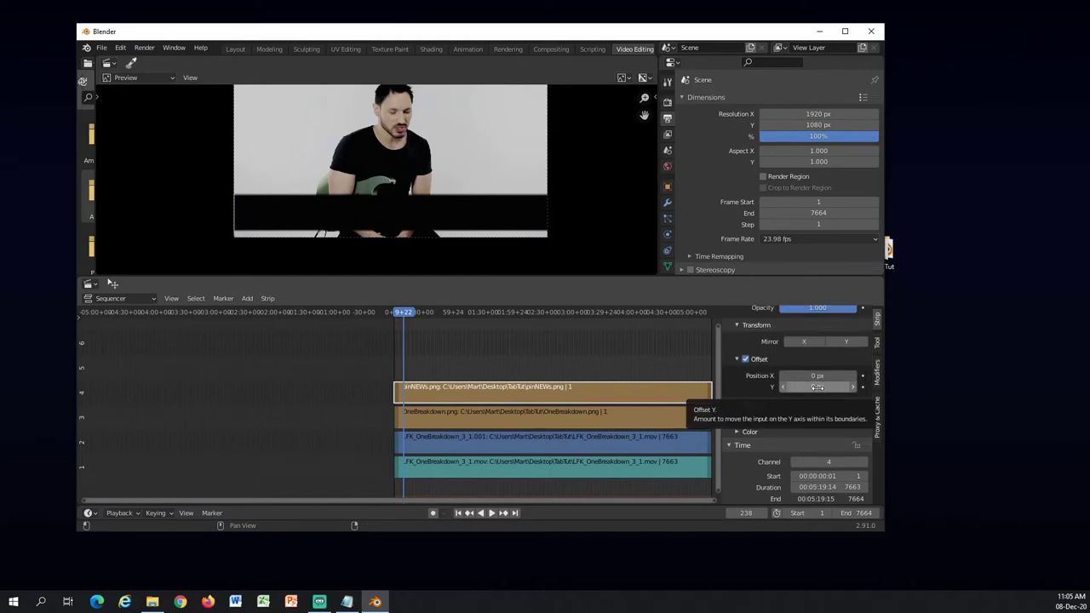
pyautogui.moveTo(813, 387); pyautogui.dragTo(860, 375)
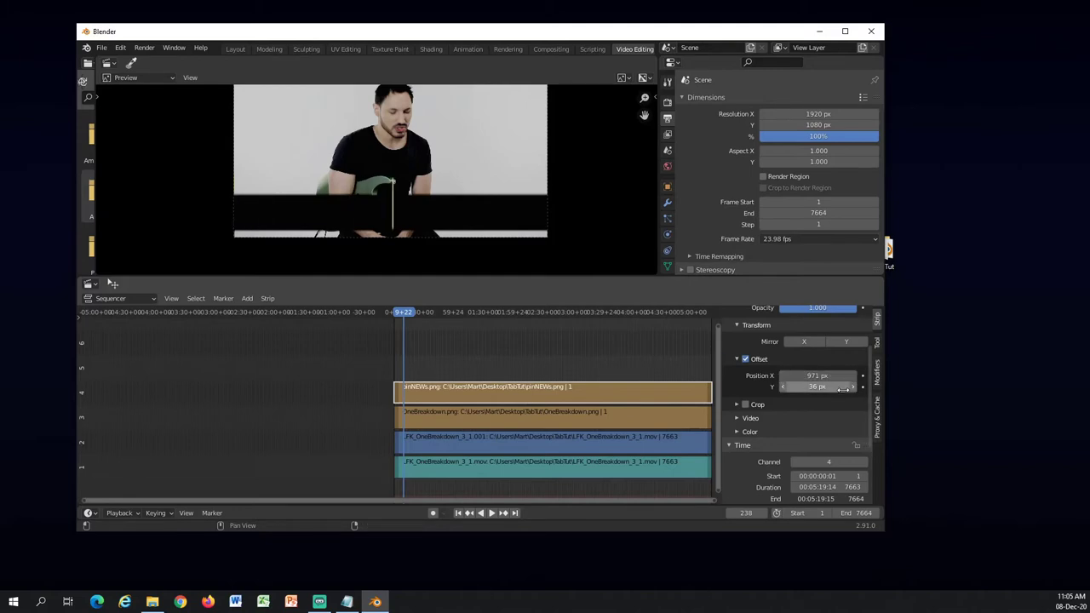
pyautogui.moveTo(818, 387); pyautogui.dragTo(804, 387)
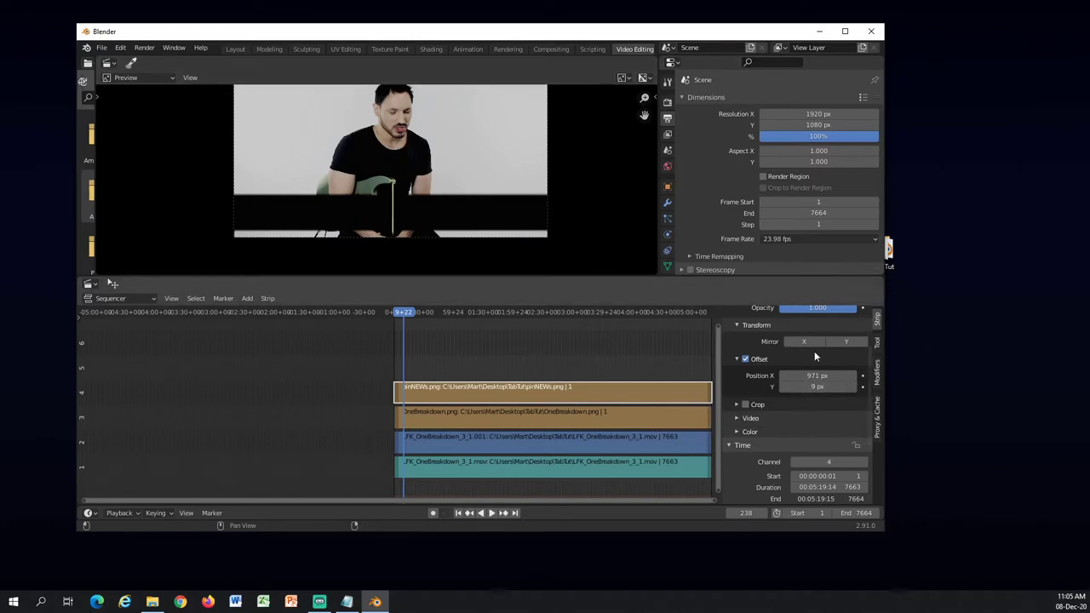
pyautogui.scroll(5, 569, 174)
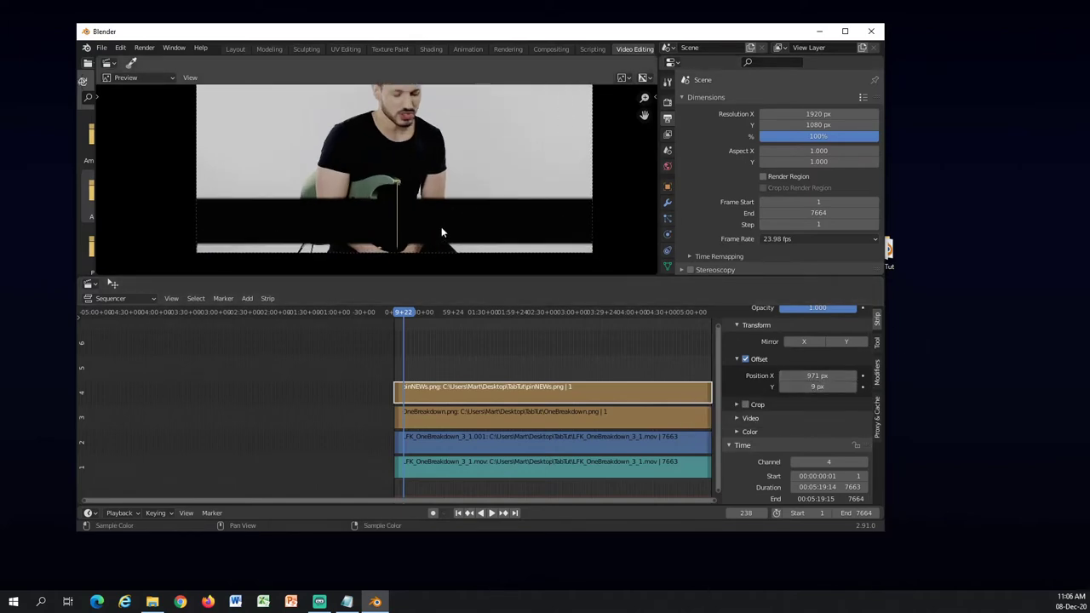
pyautogui.scroll(-2, 487, 228)
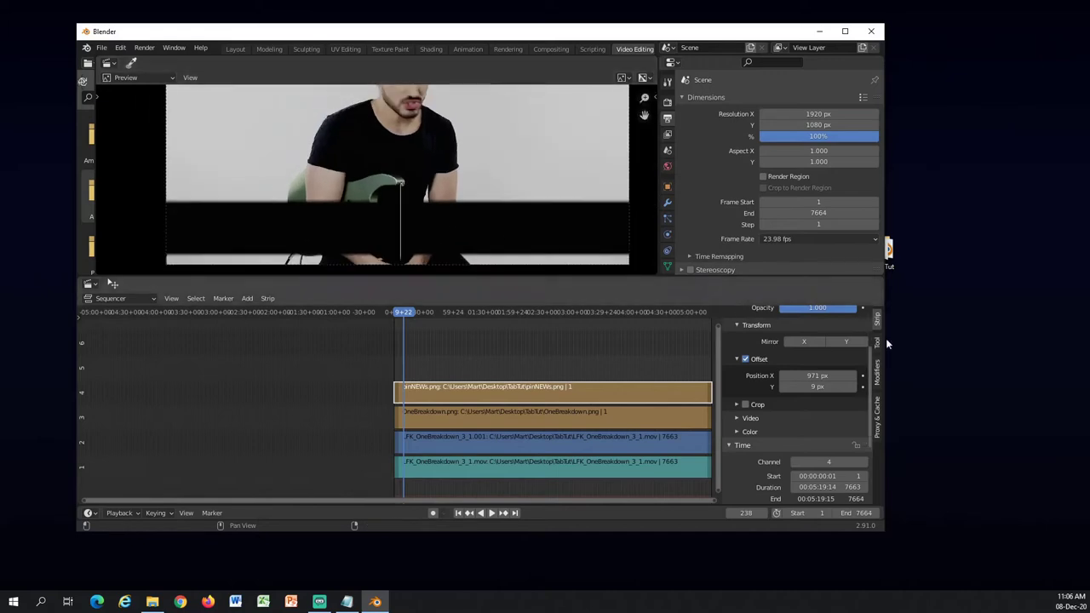
pyautogui.click(818, 377)
pyautogui.write('969')
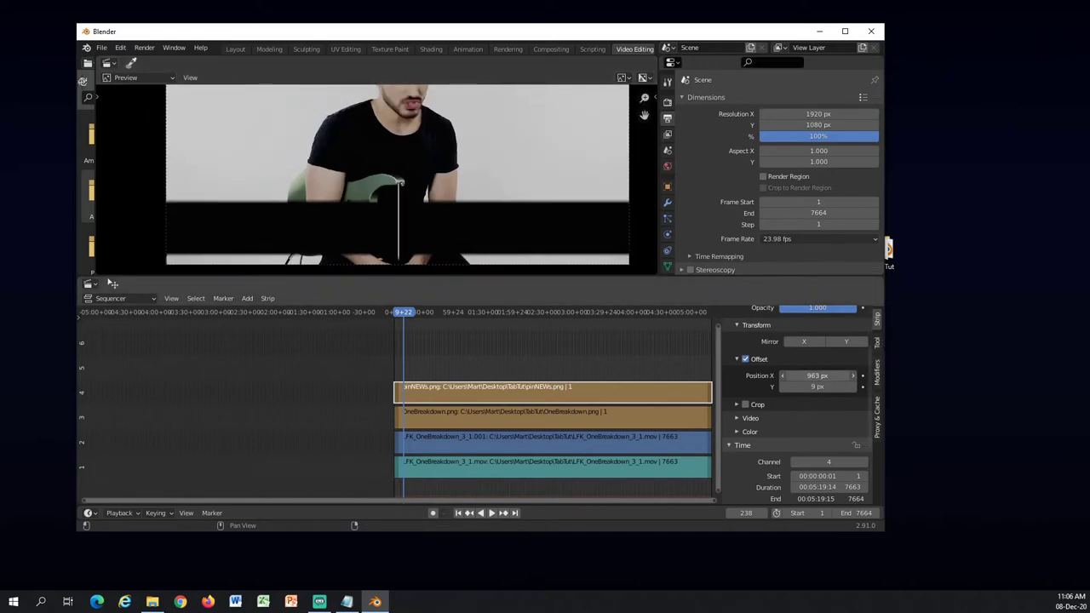
pyautogui.press('Return')
pyautogui.moveTo(830, 391); pyautogui.dragTo(809, 391)
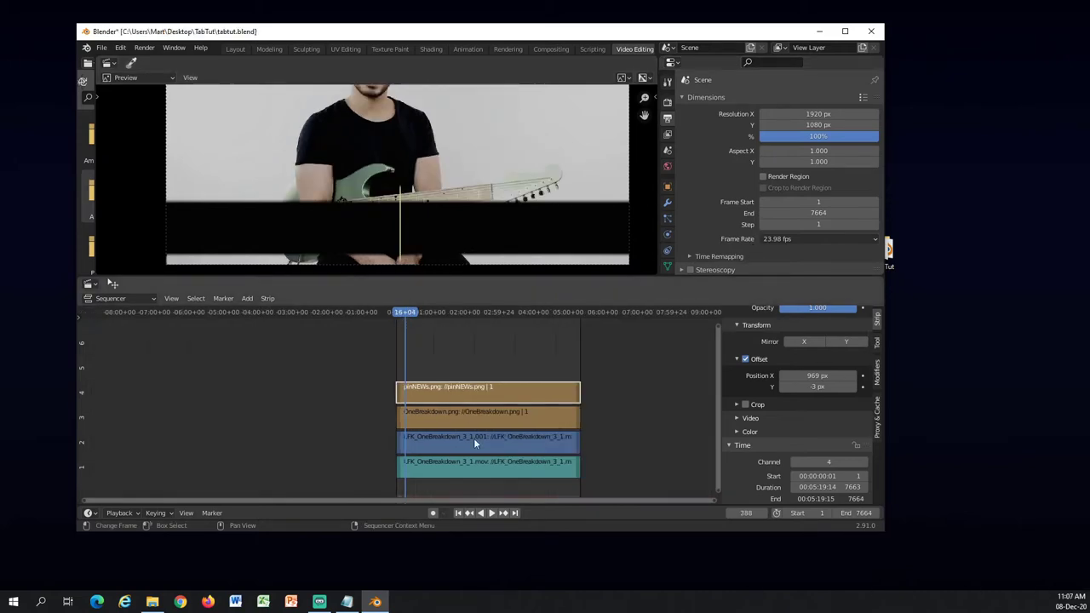
# Step: At the first frame, drop the pinNEWs overlay's opacity to 0
pyautogui.hotkey('shift', 'Left')
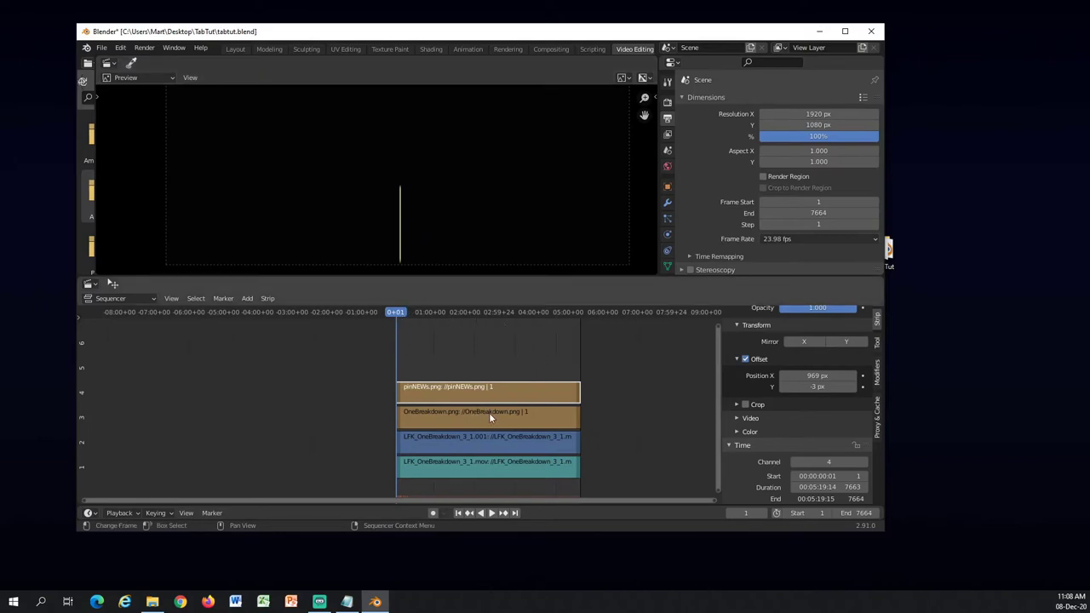
pyautogui.scroll(1, 812, 429)
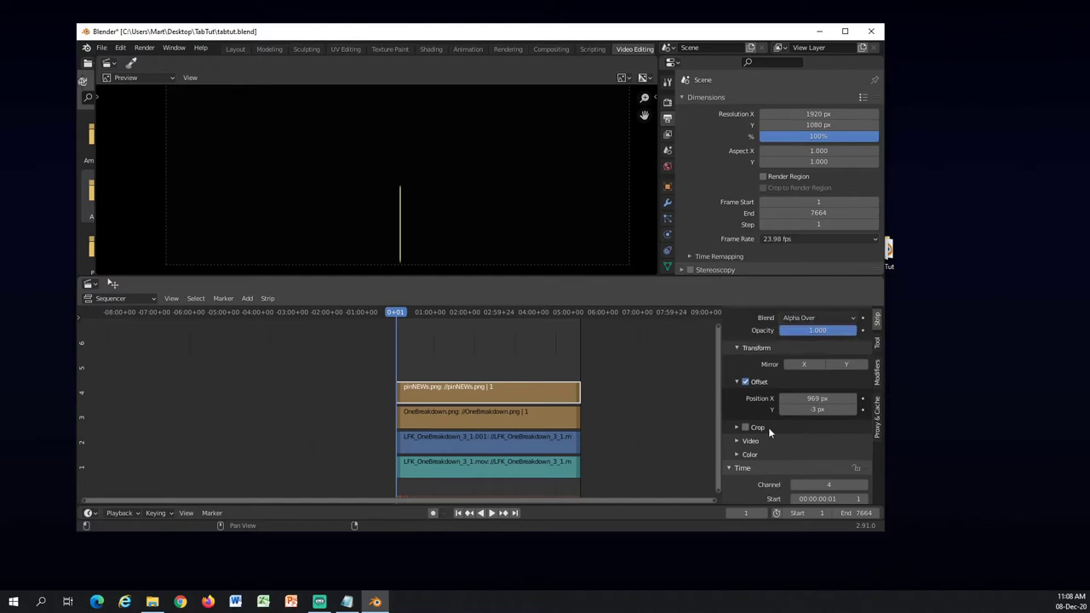
pyautogui.scroll(2, 763, 426)
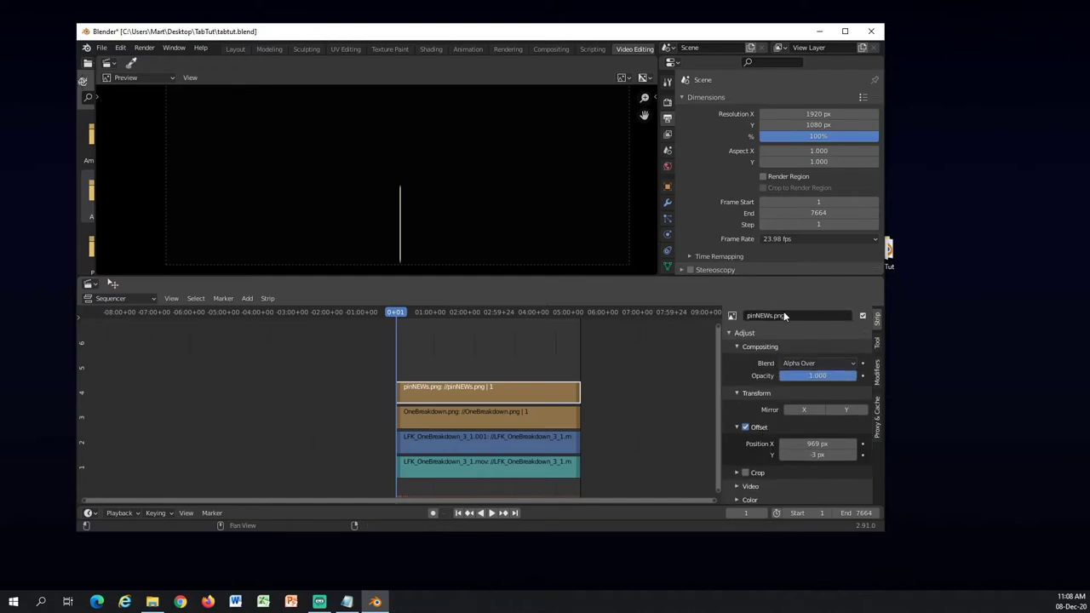
pyautogui.moveTo(829, 375); pyautogui.dragTo(767, 375)
pyautogui.click(514, 417)
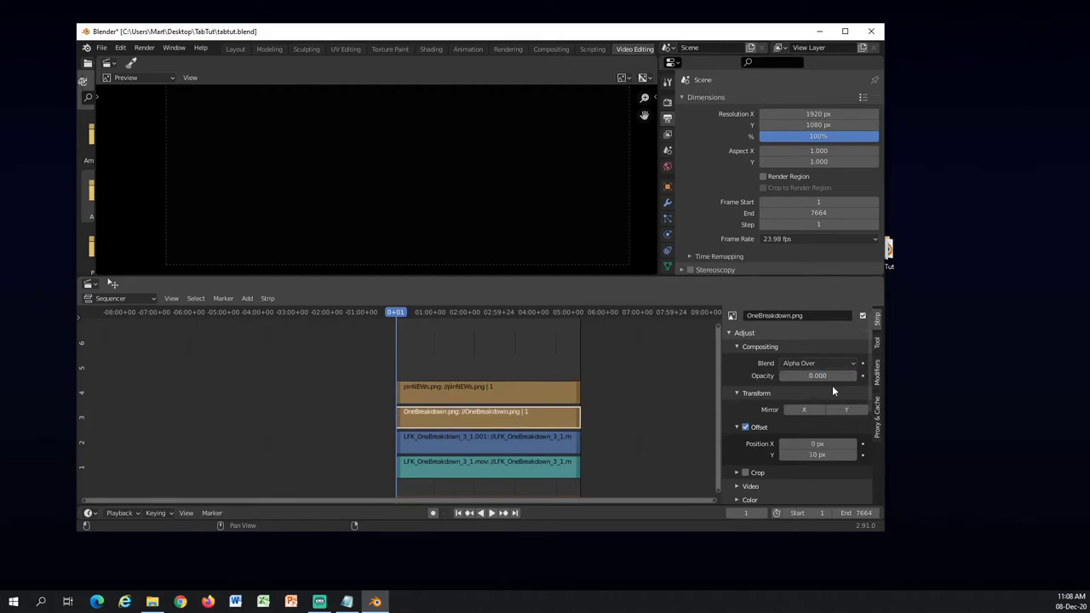
pyautogui.click(513, 397)
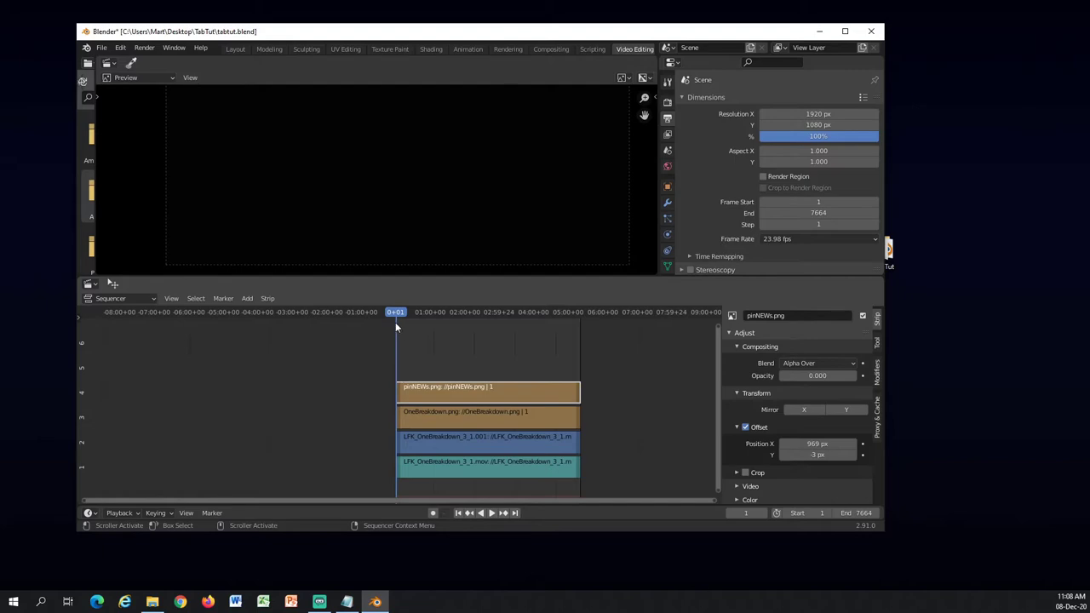
pyautogui.scroll(4, 410, 332)
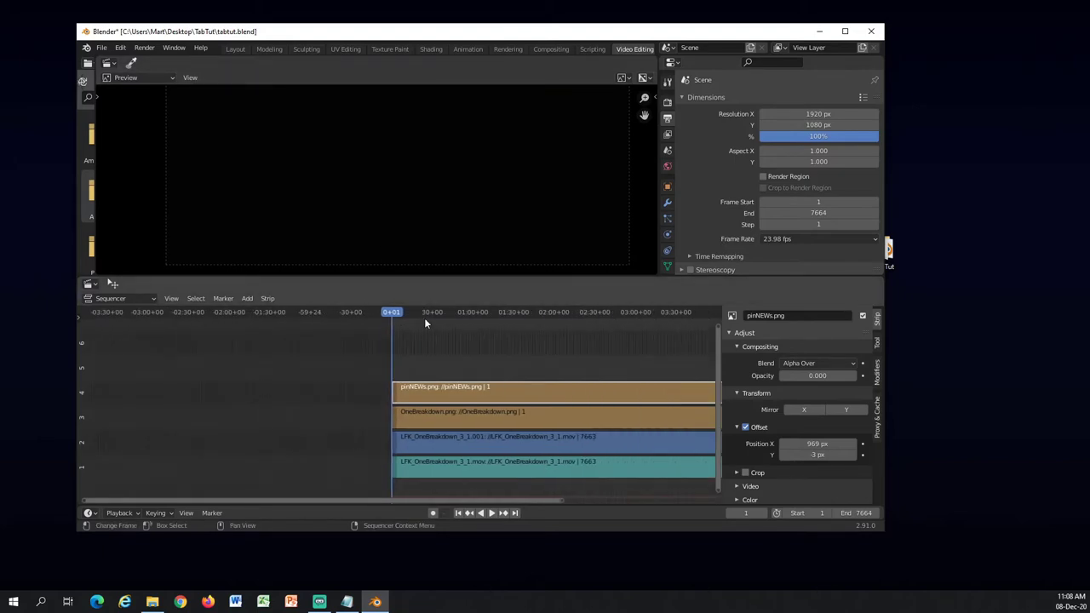
pyautogui.scroll(8, 422, 346)
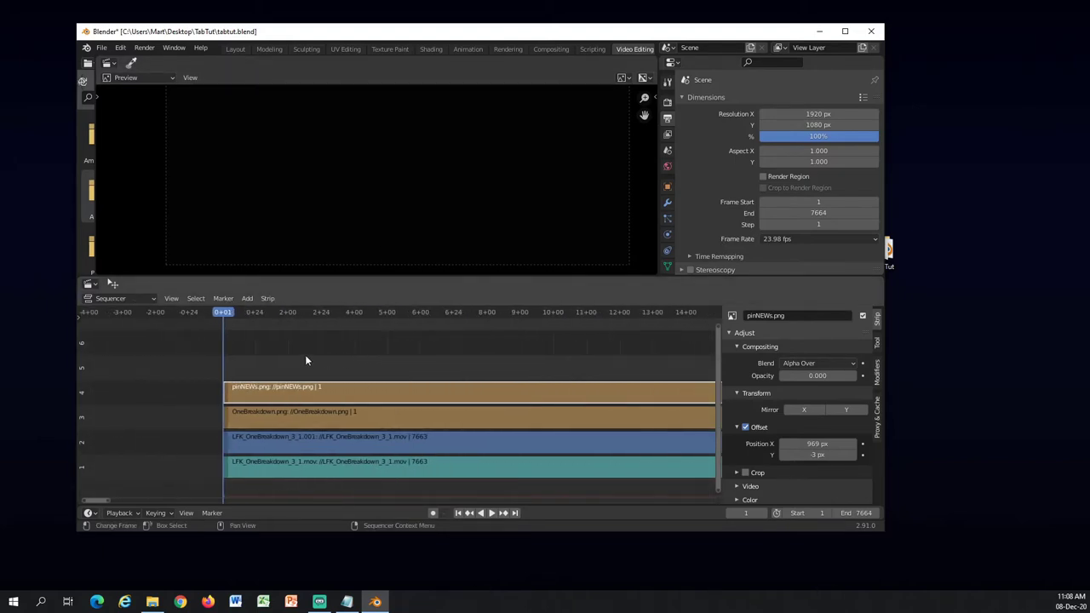
pyautogui.scroll(2, 290, 350)
# Step: Keyframe opacity 0 on the pinNEWs and OneBreakdown strips at frame 5, then play back
pyautogui.press('space')
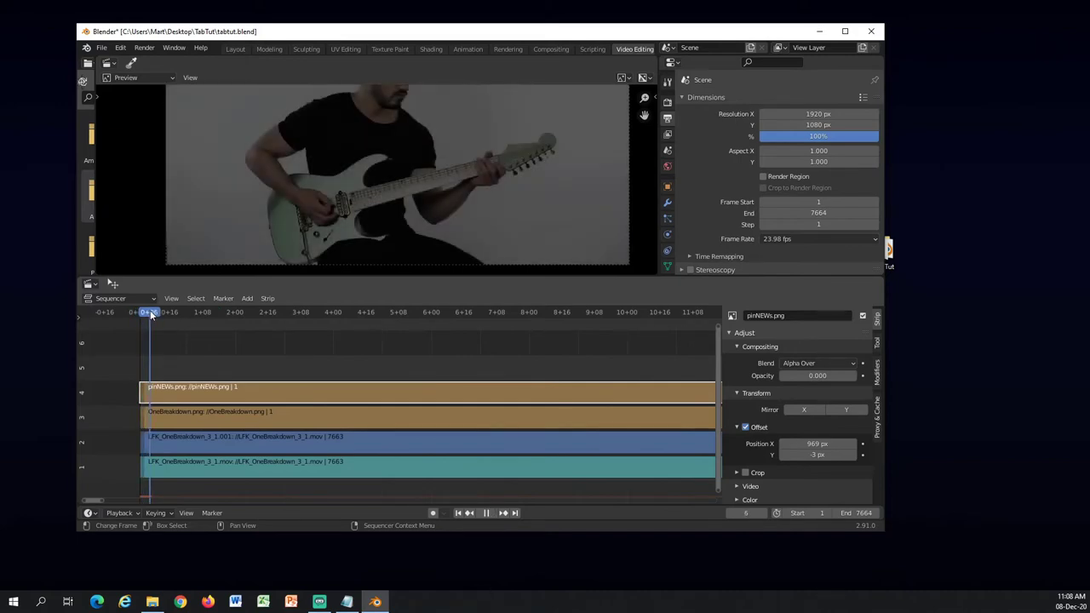
pyautogui.press('space')
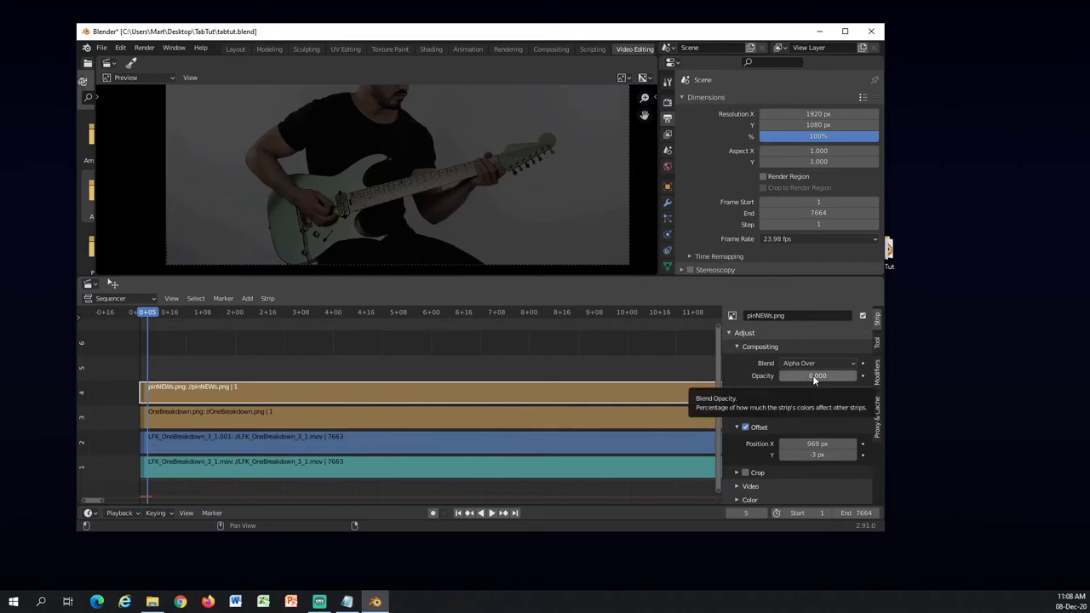
pyautogui.press('i')
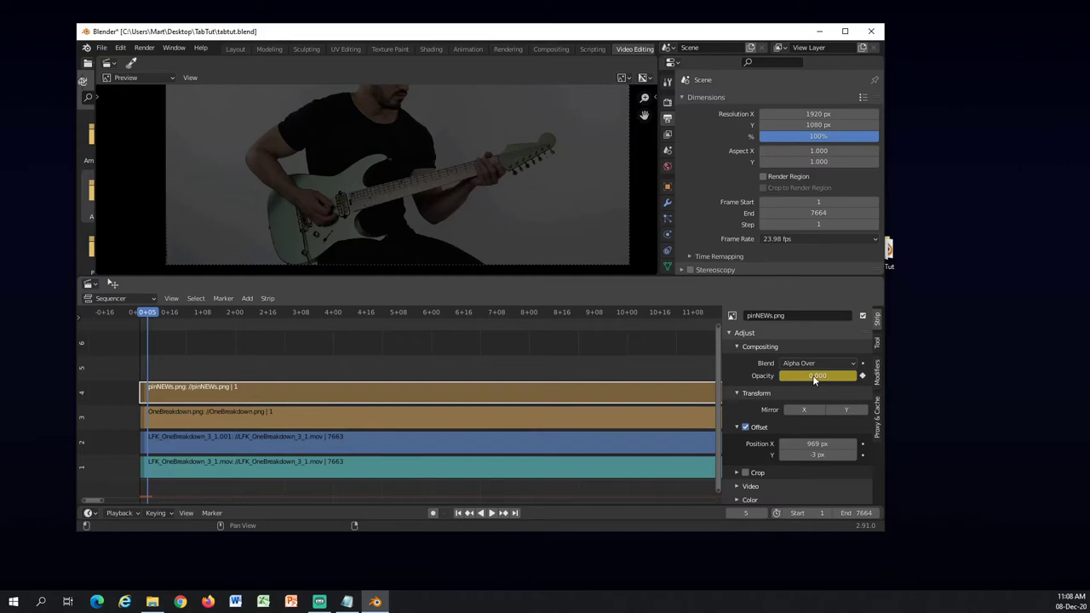
pyautogui.hotkey('ctrl', 'z')
pyautogui.press('i')
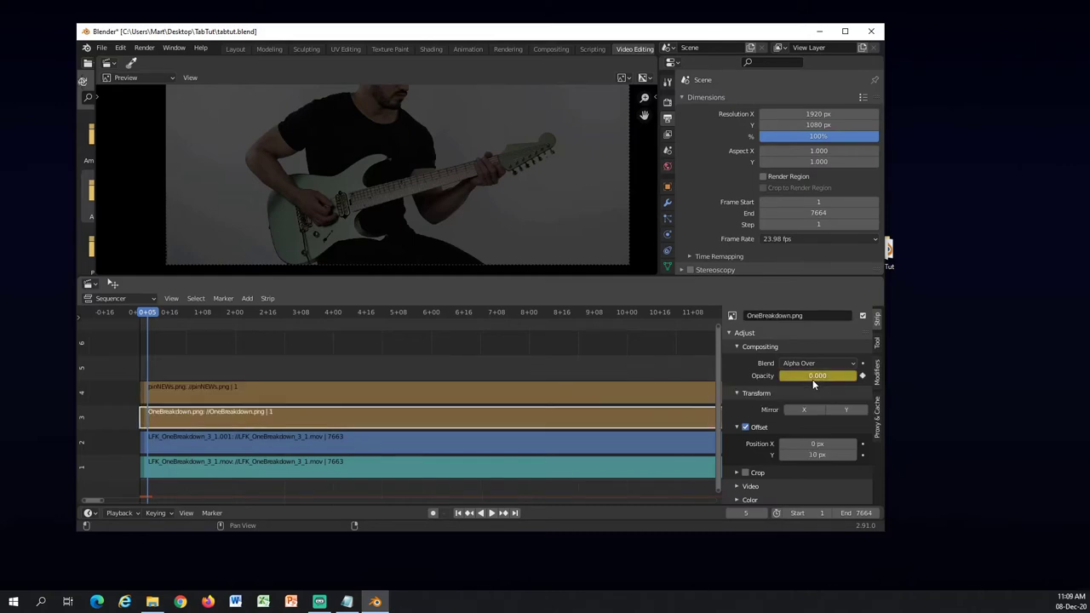
pyautogui.press('space')
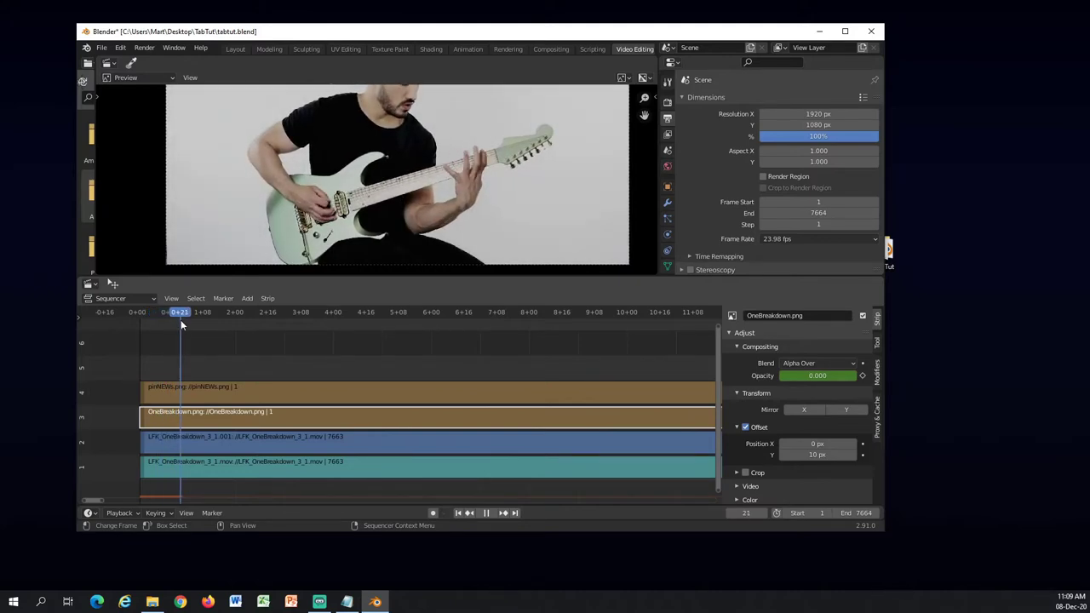
pyautogui.press('space')
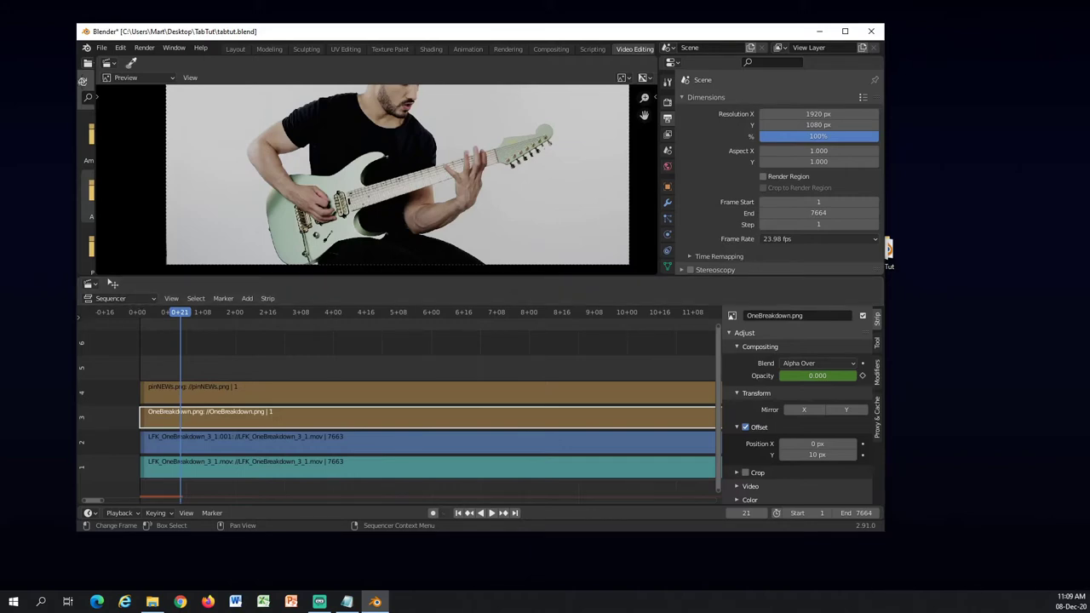
pyautogui.click(155, 312)
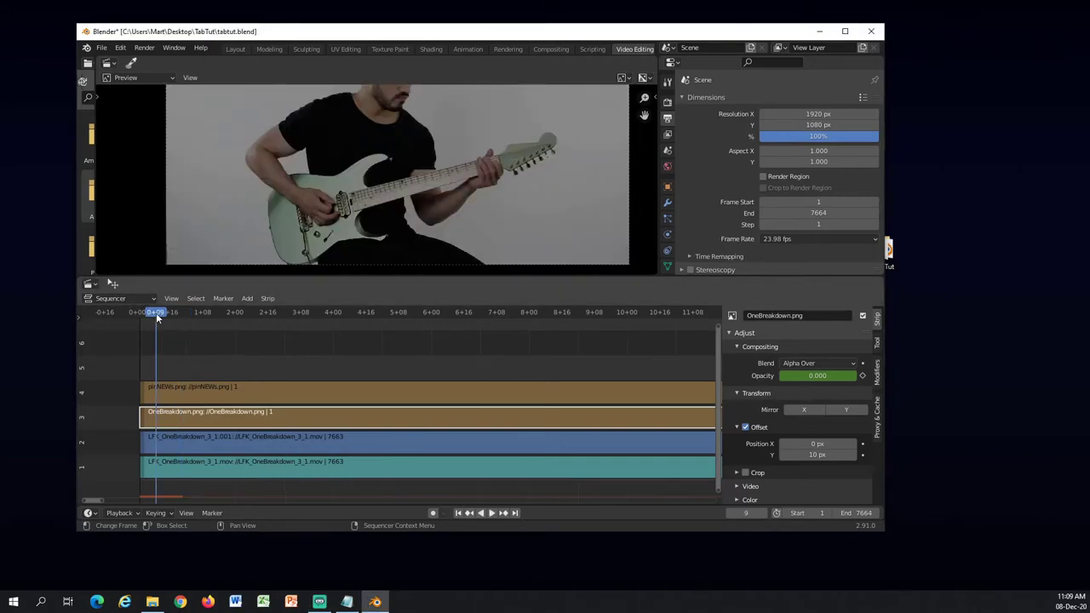
pyautogui.moveTo(157, 314)
pyautogui.mouseDown()
pyautogui.moveTo(142, 313)
pyautogui.moveTo(152, 313)
pyautogui.mouseUp()
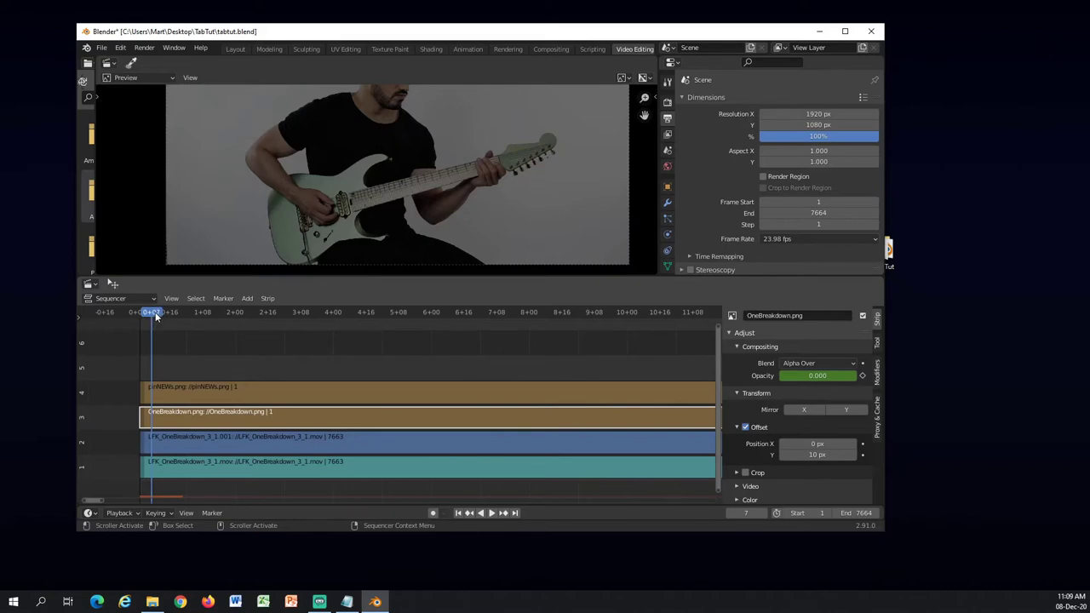
pyautogui.press('space')
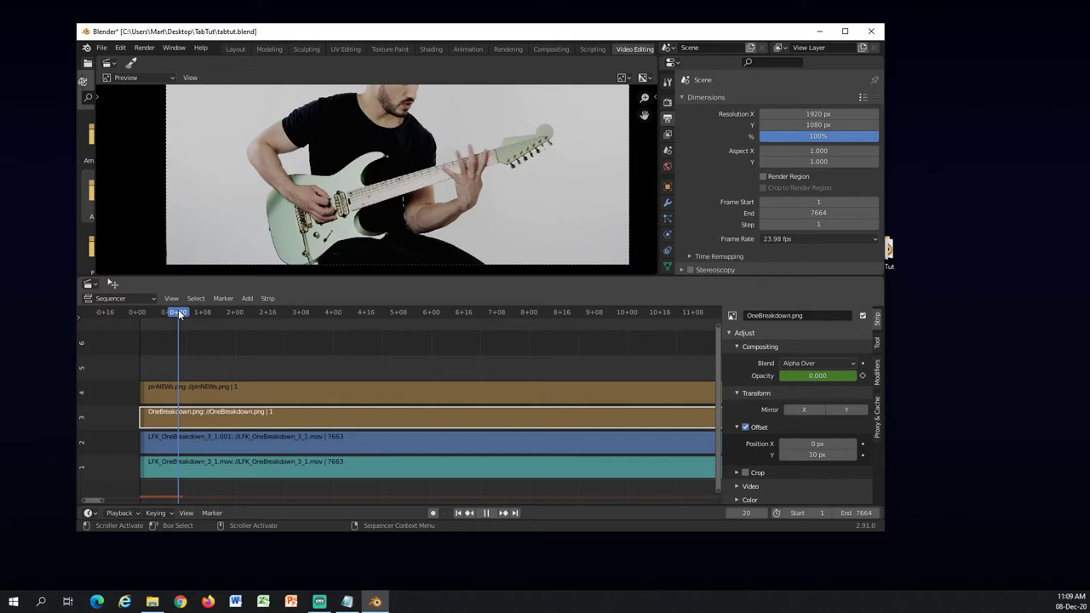
pyautogui.press('space')
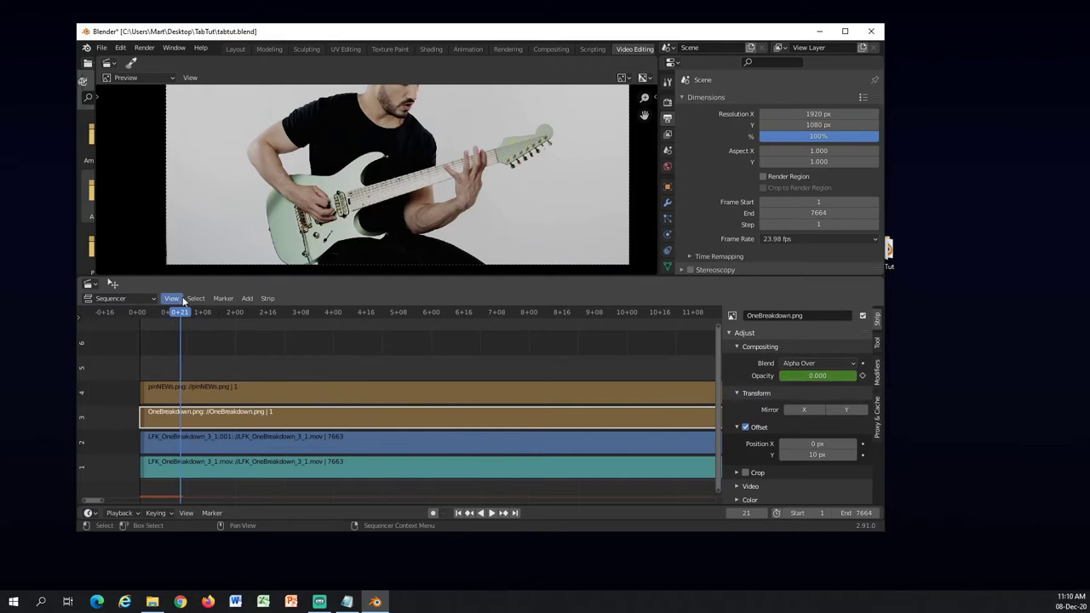
# Step: Keyframe the pinNEWs strip's opacity at 1 on frame 21
pyautogui.click(216, 391)
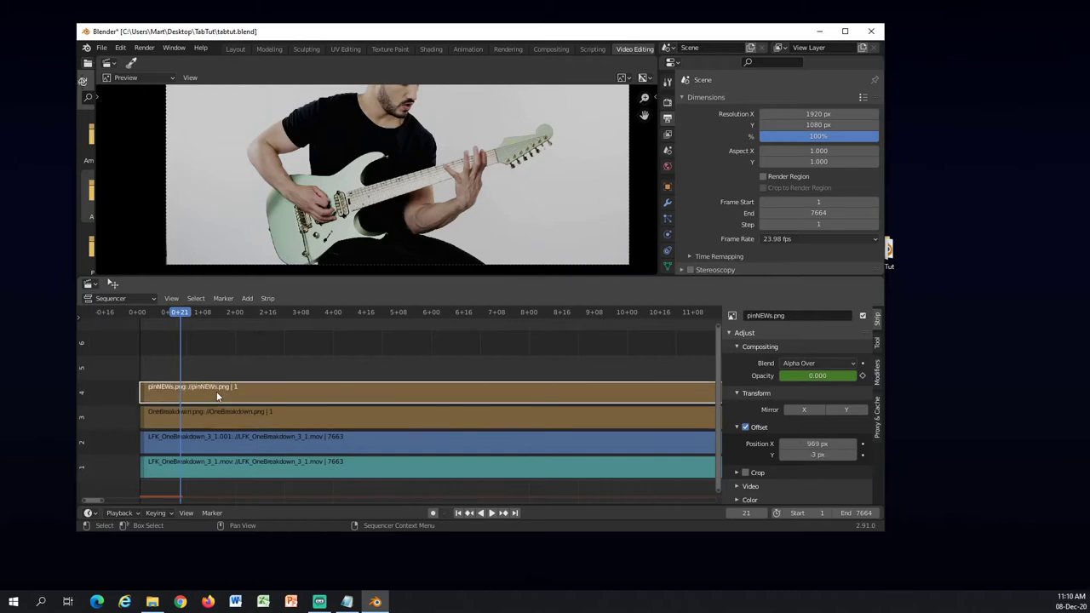
pyautogui.click(818, 377)
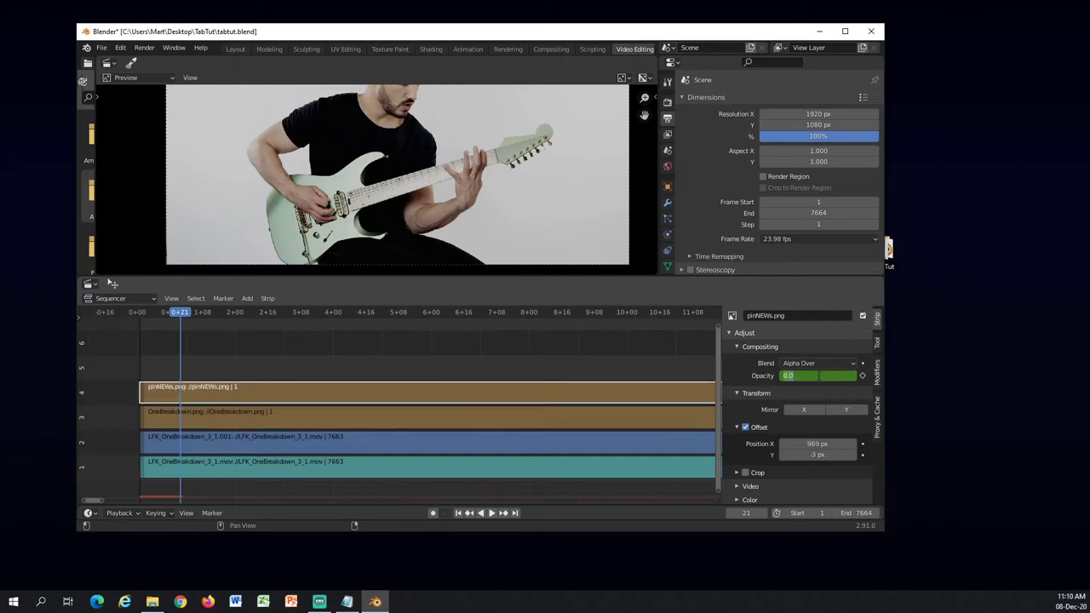
pyautogui.write('1')
pyautogui.press('Return')
pyautogui.press('i')
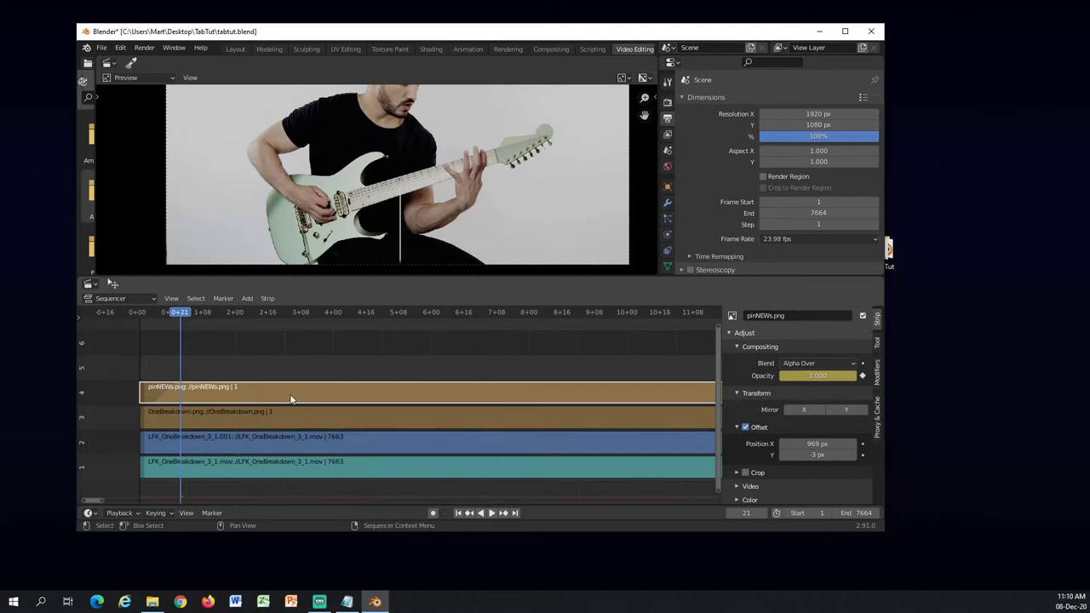
# Step: Set the OneBreakdown strip's opacity to 0.5 and keyframe it on frame 21
pyautogui.click(202, 418)
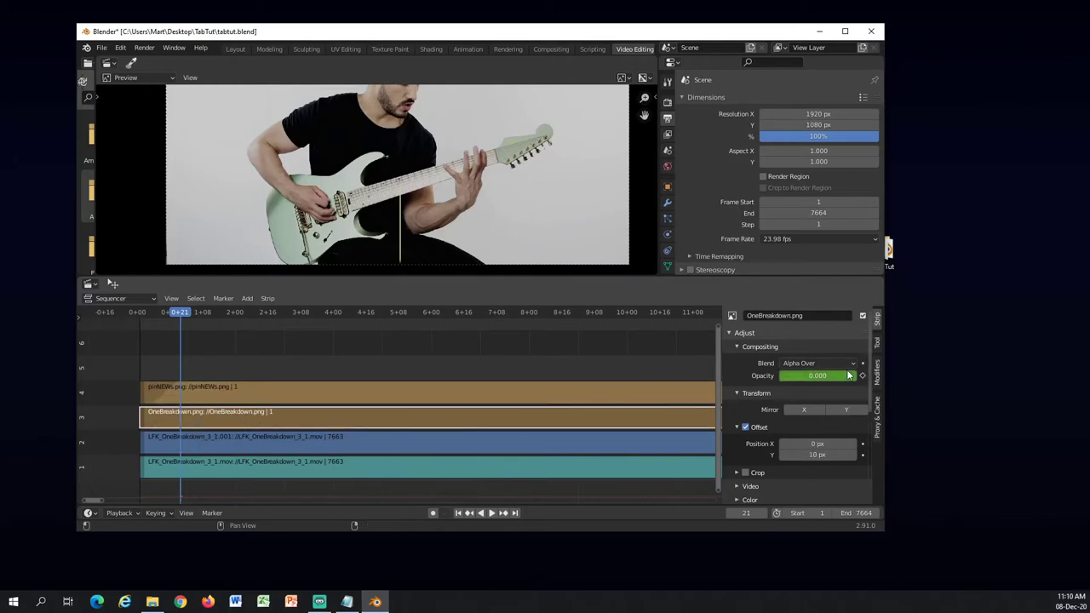
pyautogui.click(819, 380)
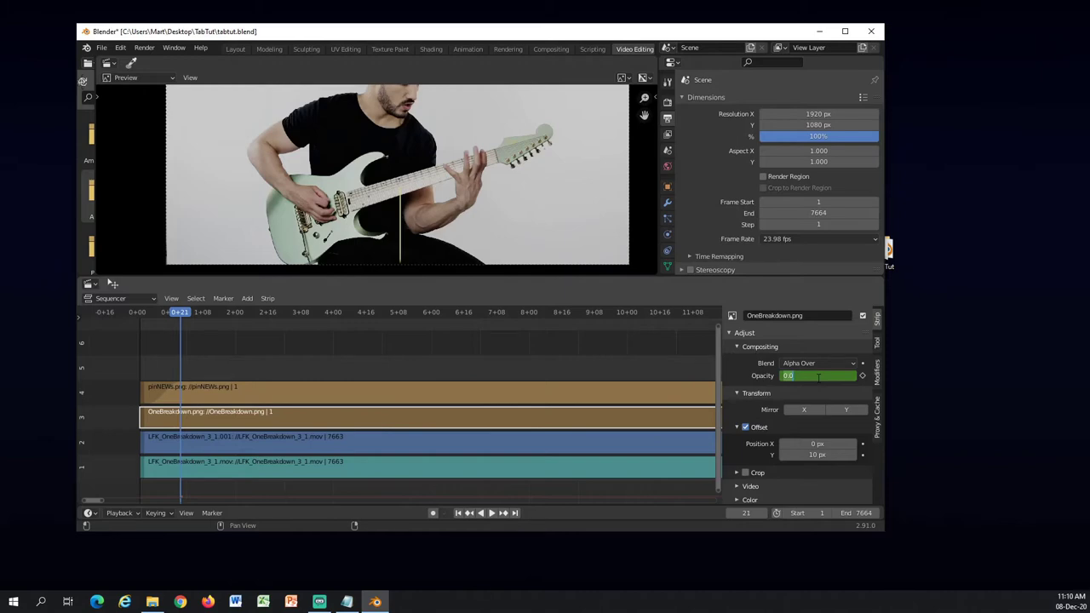
pyautogui.write('01')
pyautogui.press('Return')
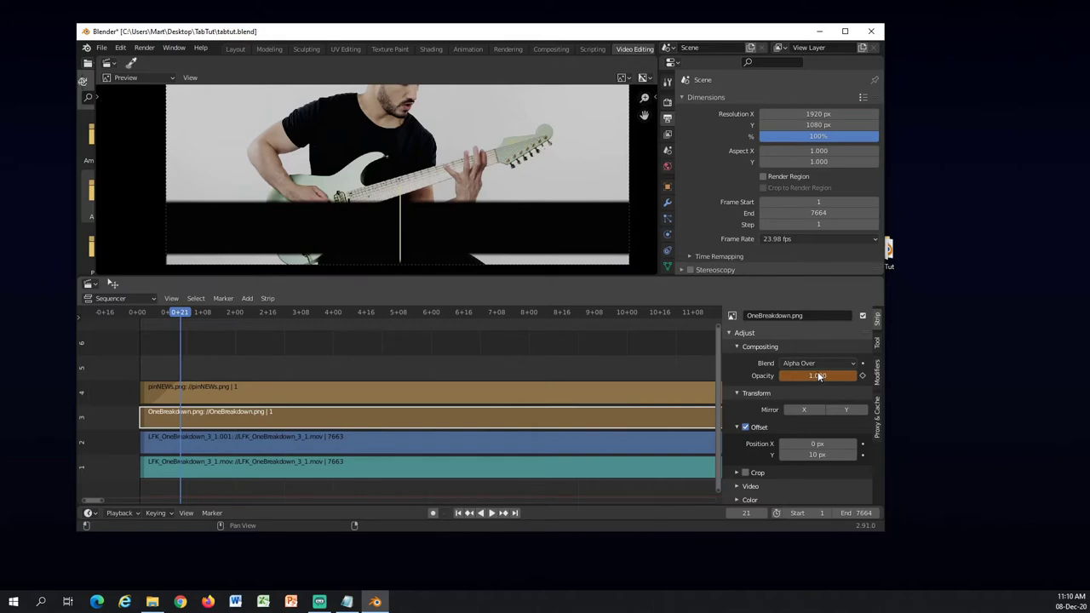
pyautogui.click(817, 376)
pyautogui.write('0.5')
pyautogui.press('Return')
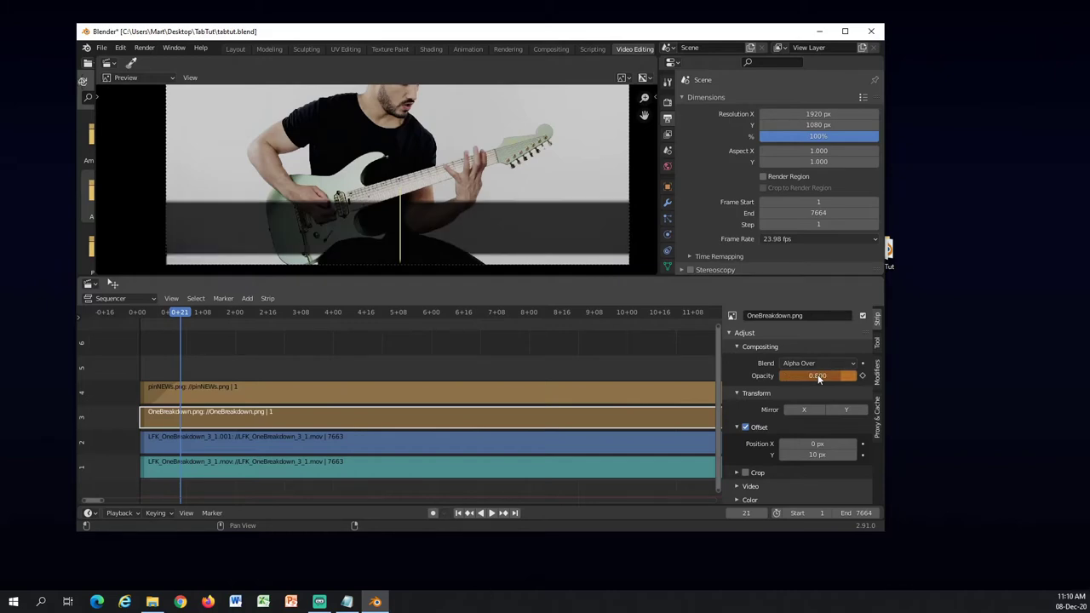
pyautogui.press('i')
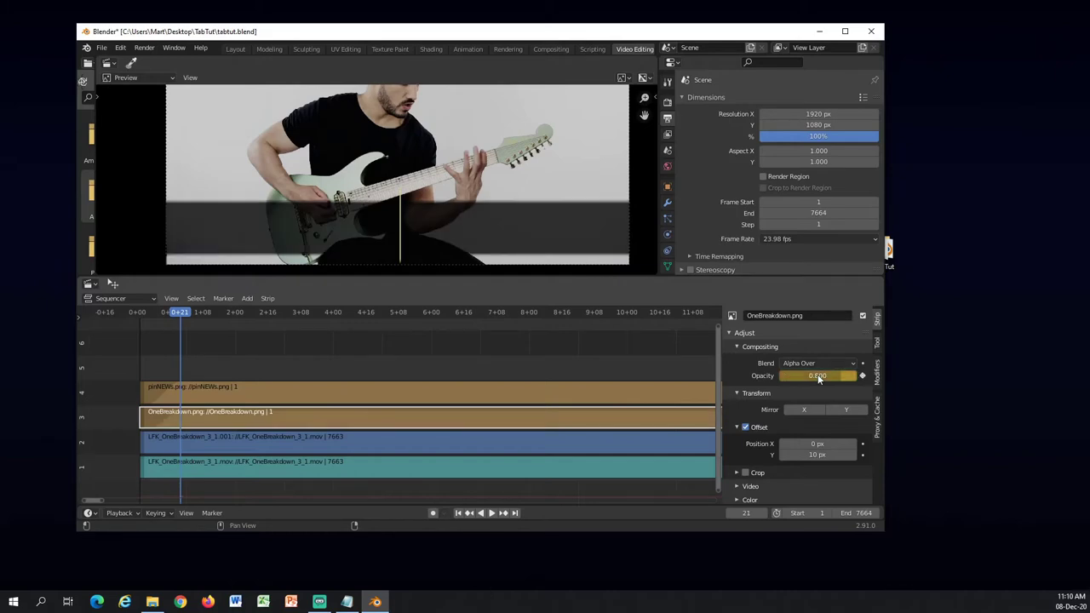
pyautogui.click(146, 313)
pyautogui.press('space')
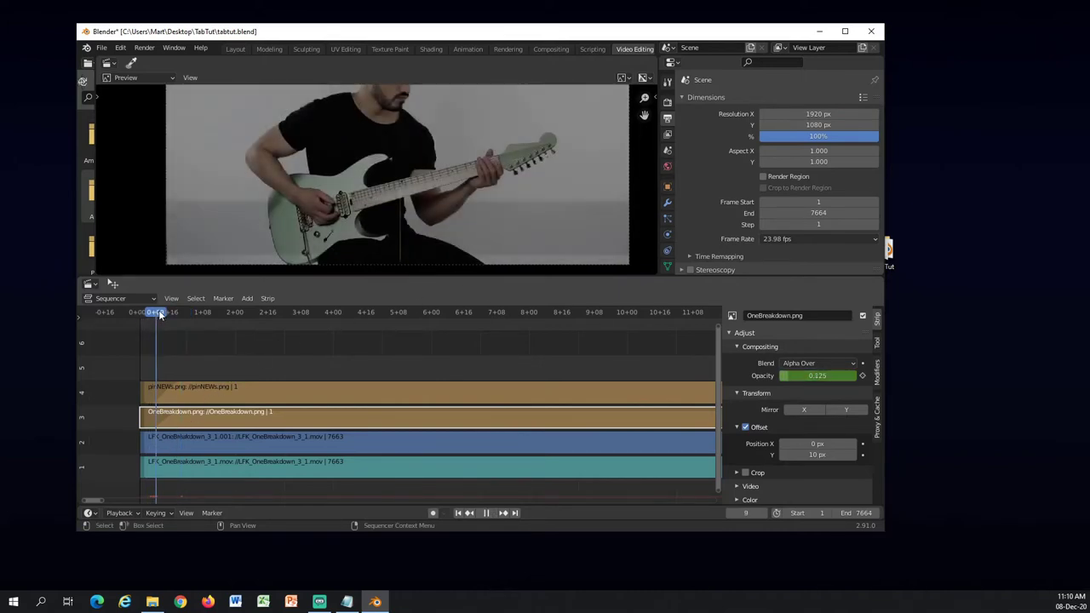
pyautogui.click(152, 312)
pyautogui.press('Escape')
pyautogui.click(492, 512)
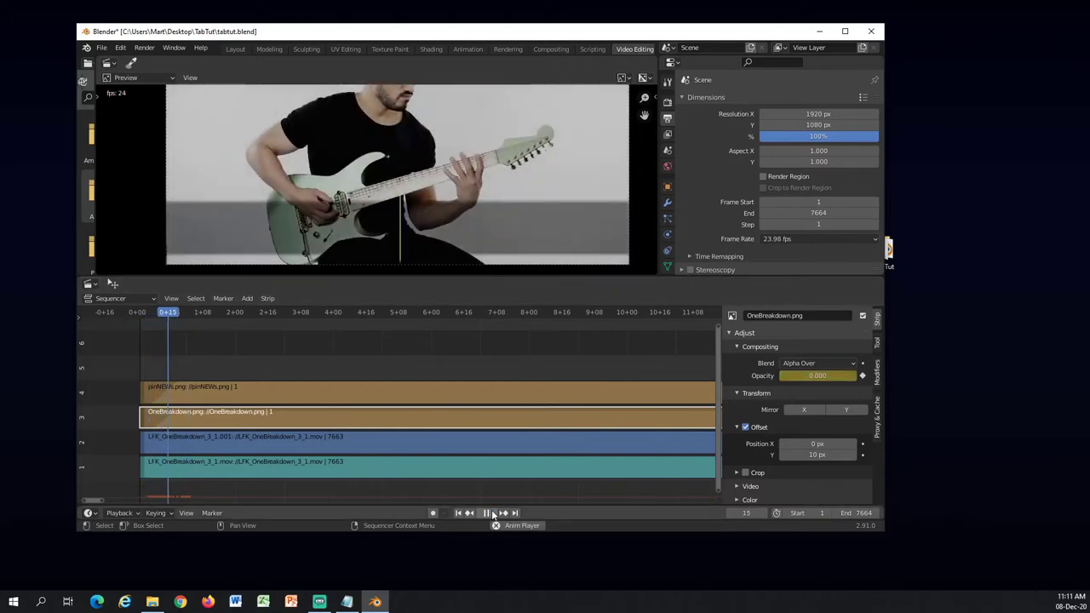
pyautogui.click(491, 511)
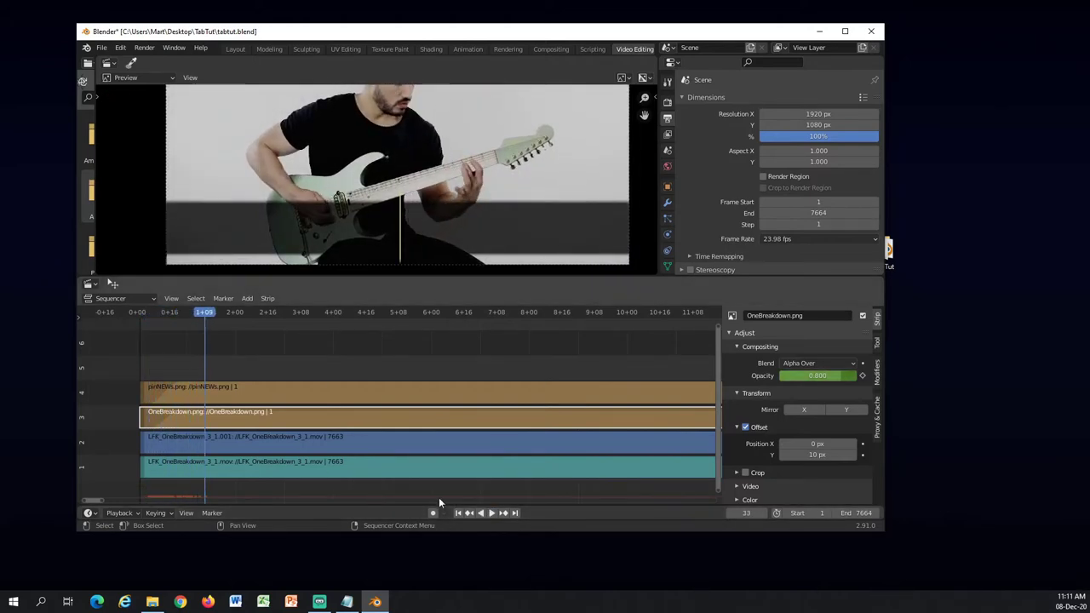
pyautogui.click(146, 311)
pyautogui.click(492, 512)
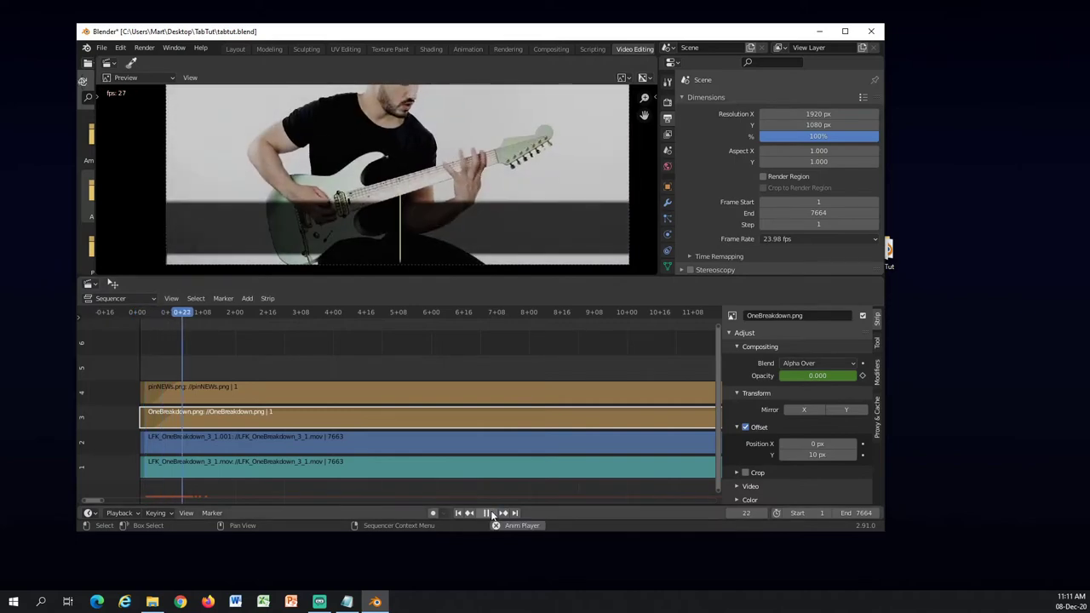
pyautogui.click(491, 512)
pyautogui.click(163, 312)
pyautogui.scroll(-3, 187, 320)
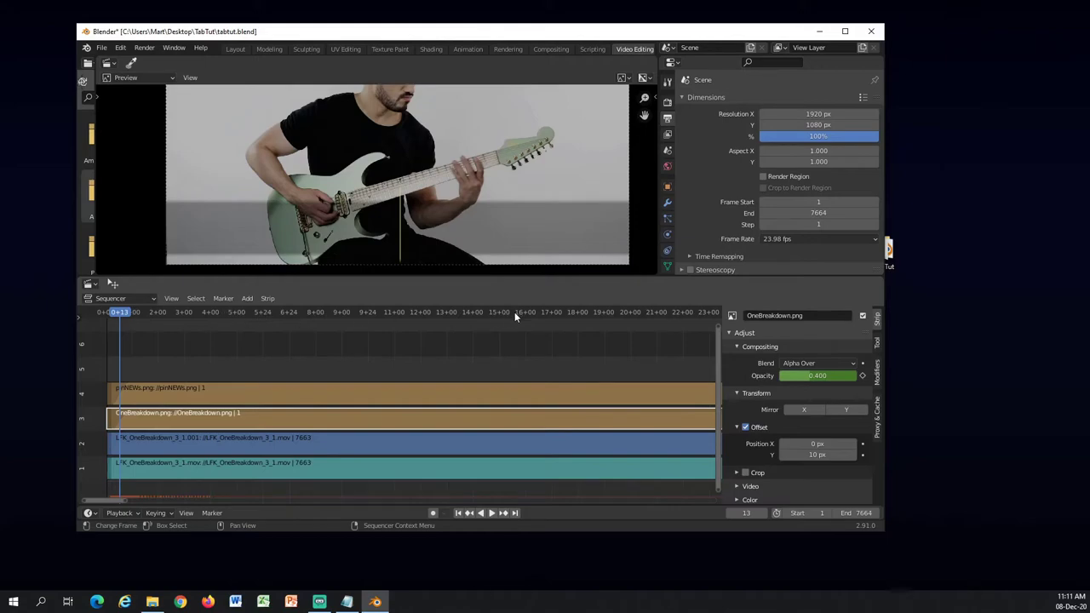
pyautogui.click(471, 313)
pyautogui.click(413, 312)
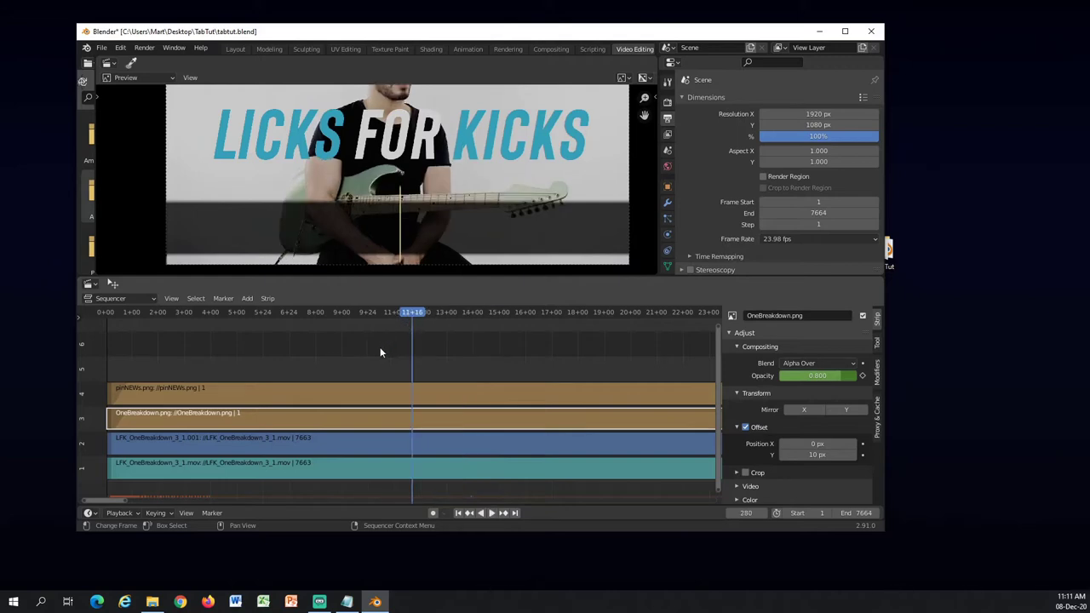
pyautogui.click(359, 312)
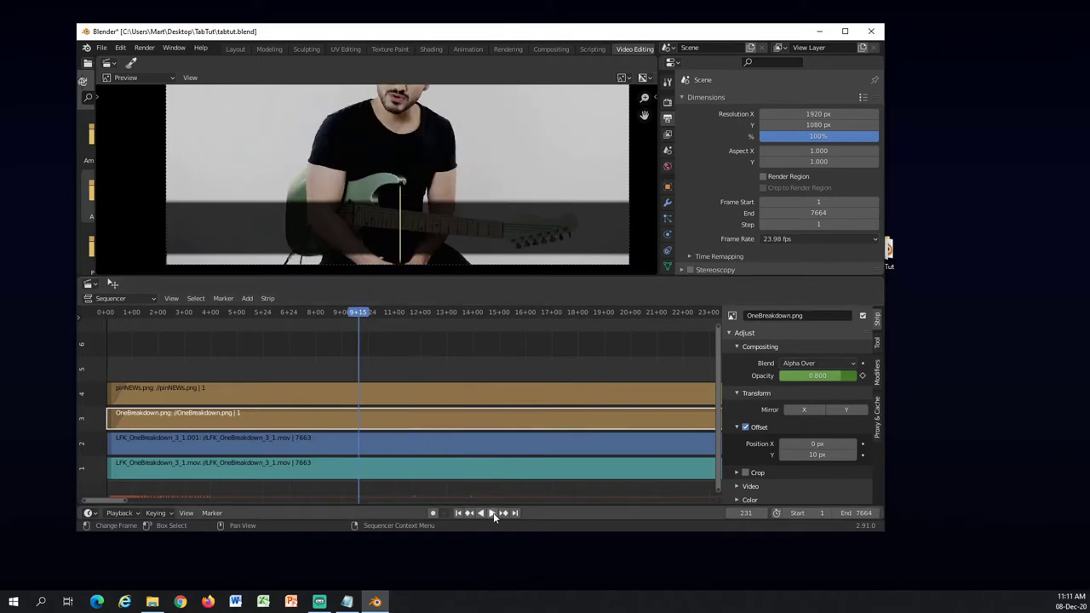
pyautogui.click(303, 312)
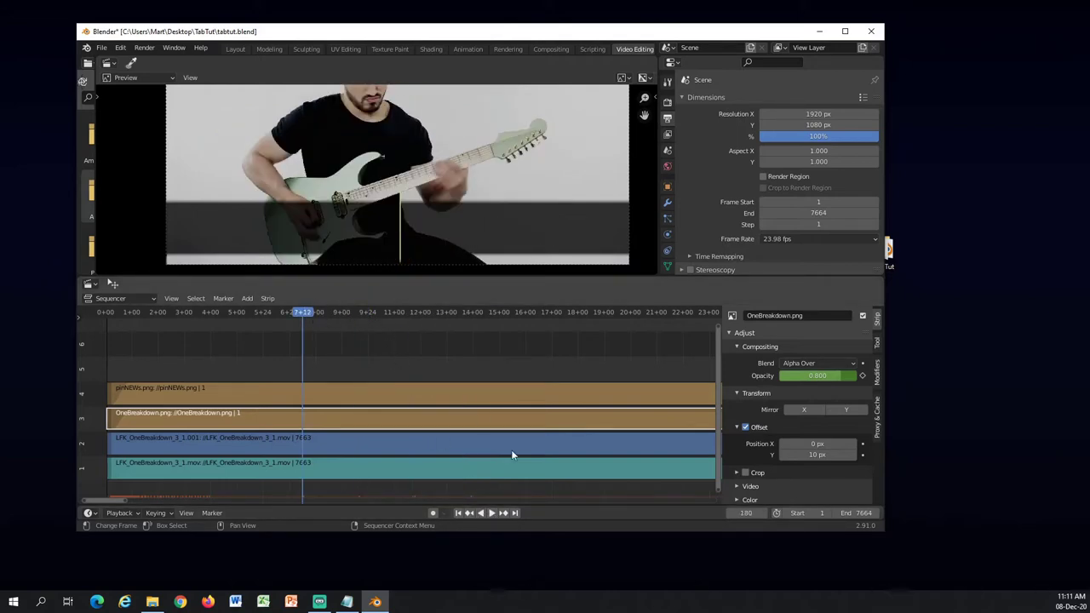
pyautogui.click(491, 513)
pyautogui.click(489, 513)
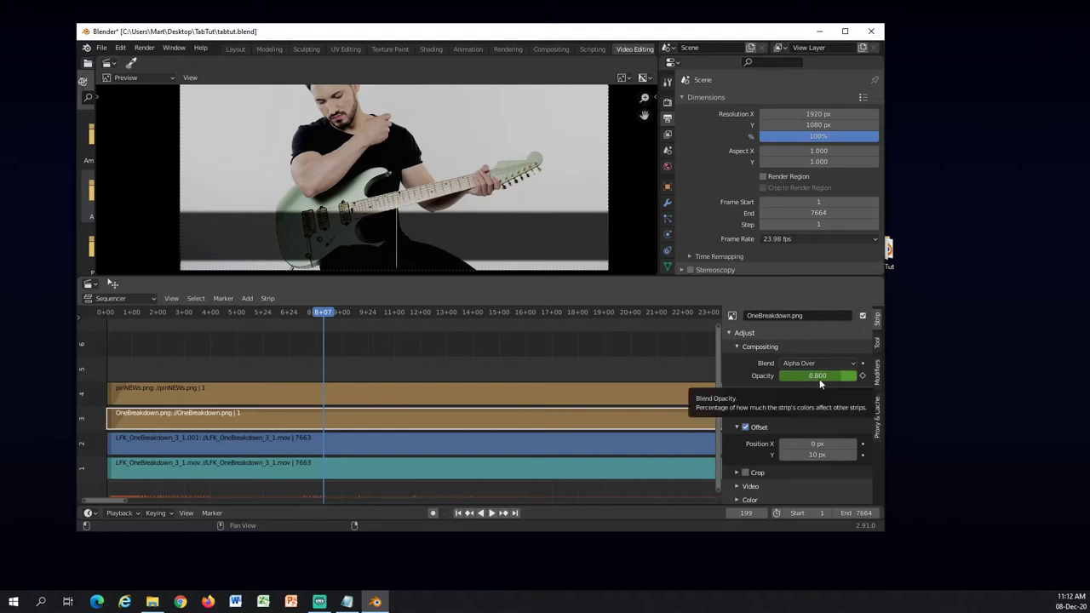
# Step: Key the tab opacity at 0.800 on frame 199, then key pinNEWs opacity 0 at frame 210
pyautogui.press('i')
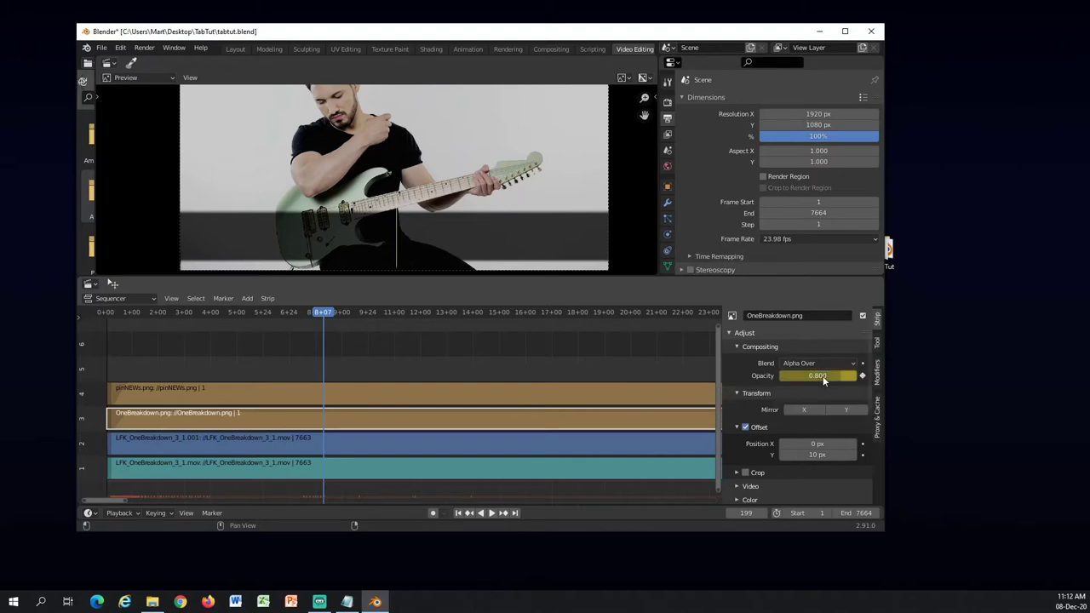
pyautogui.click(520, 397)
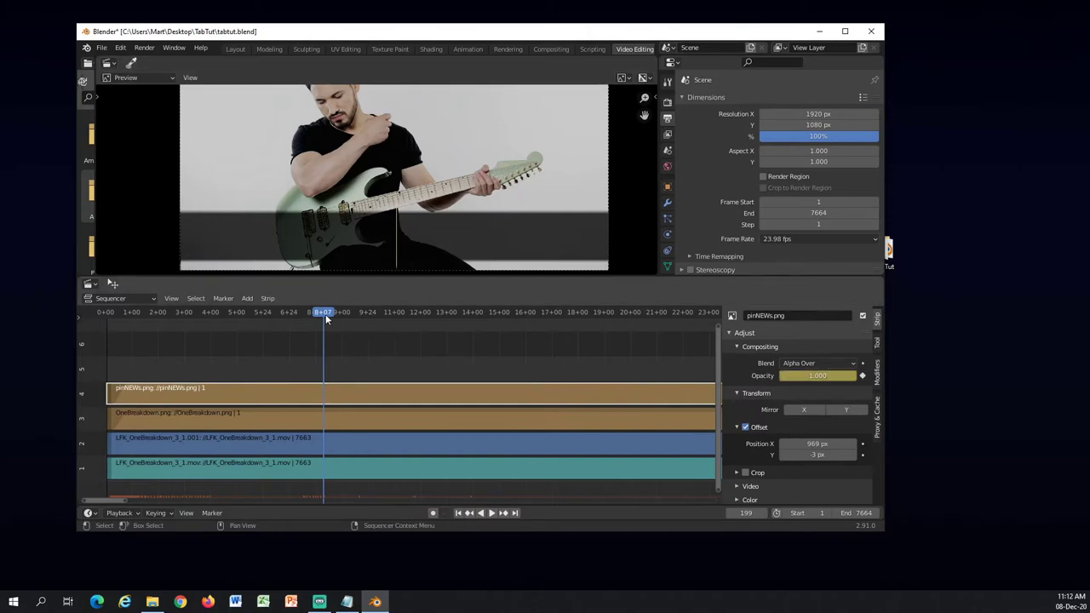
pyautogui.press('space')
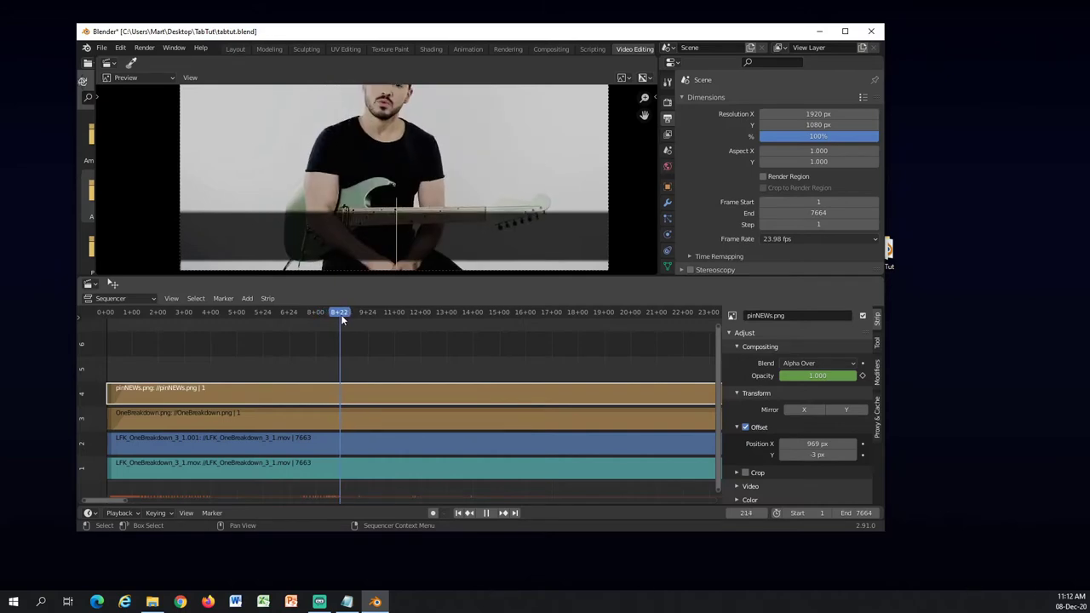
pyautogui.click(338, 314)
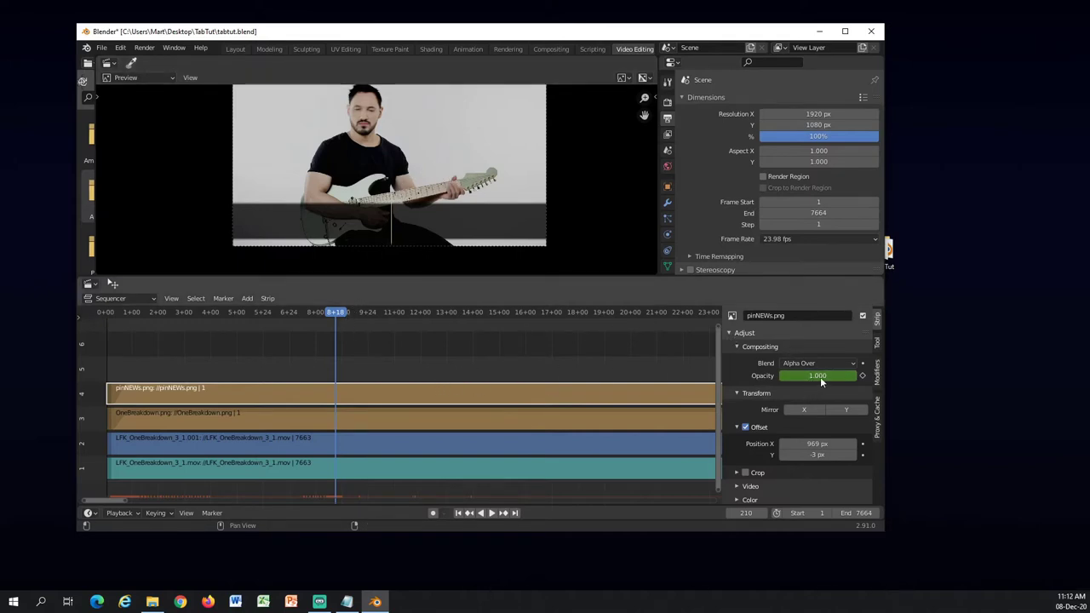
pyautogui.moveTo(828, 375)
pyautogui.mouseDown()
pyautogui.moveTo(784, 375)
pyautogui.moveTo(828, 376)
pyautogui.mouseUp()
pyautogui.press('i')
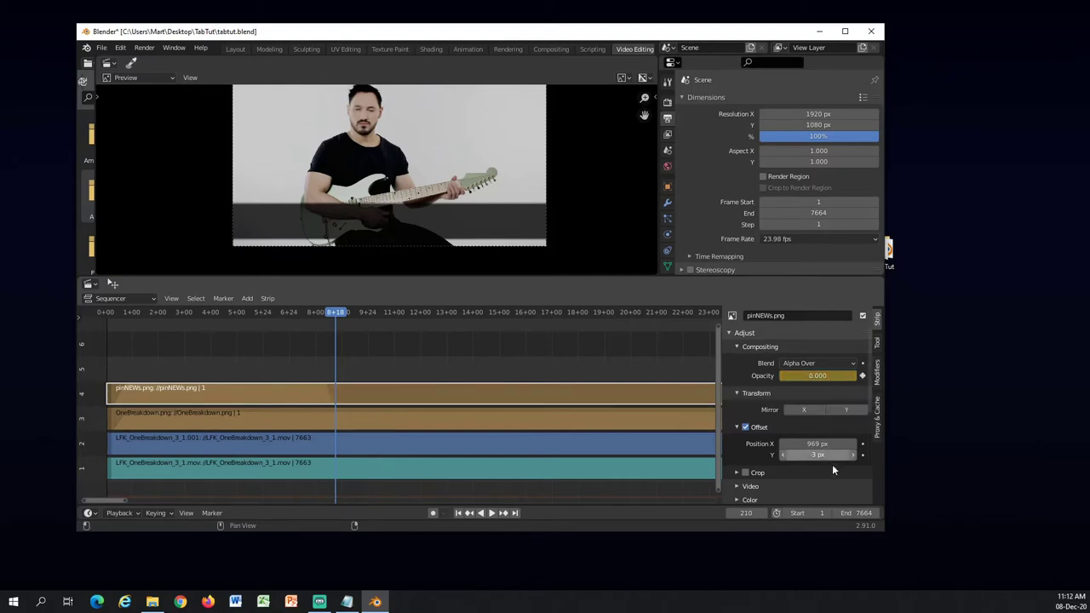
# Step: Key OneBreakdown opacity to 0 at frame 210, then return to frame 5 to check the fade
pyautogui.click(530, 415)
pyautogui.moveTo(809, 375); pyautogui.dragTo(779, 374)
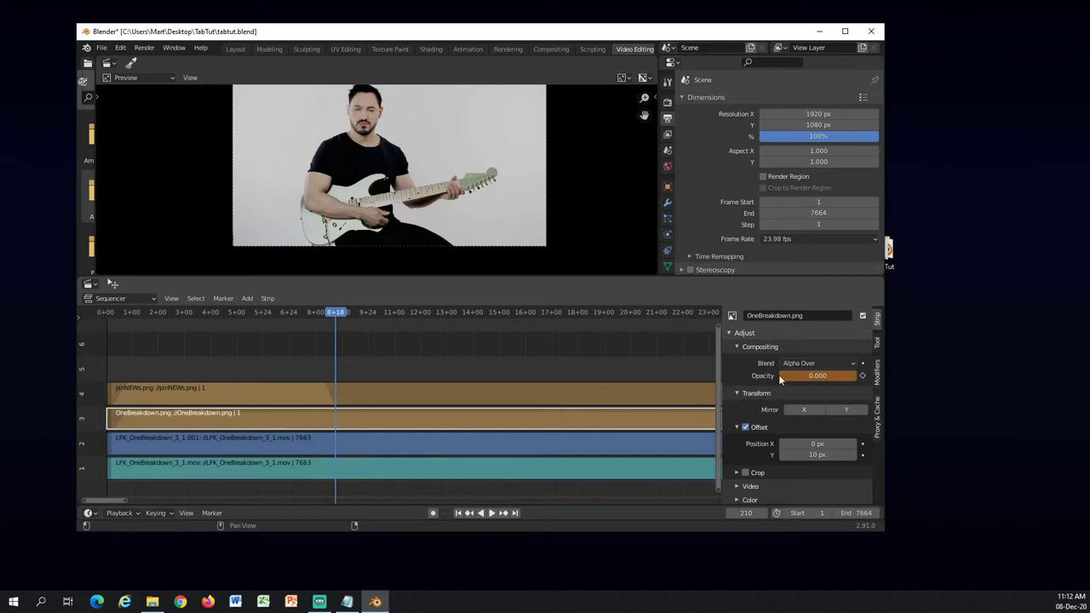
pyautogui.press('i')
pyautogui.scroll(-2, 426, 409)
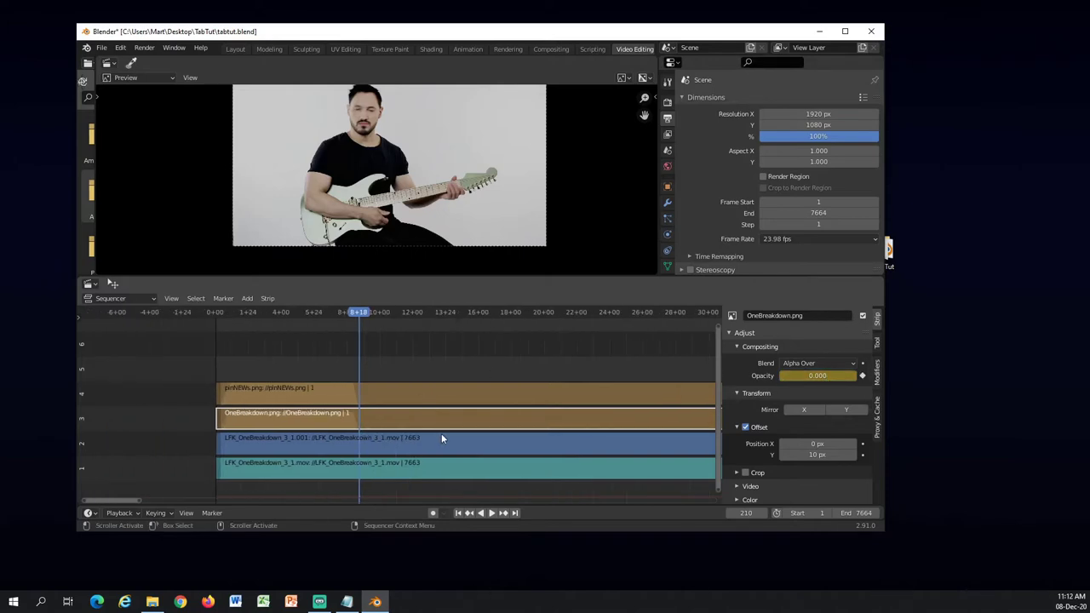
pyautogui.click(224, 374)
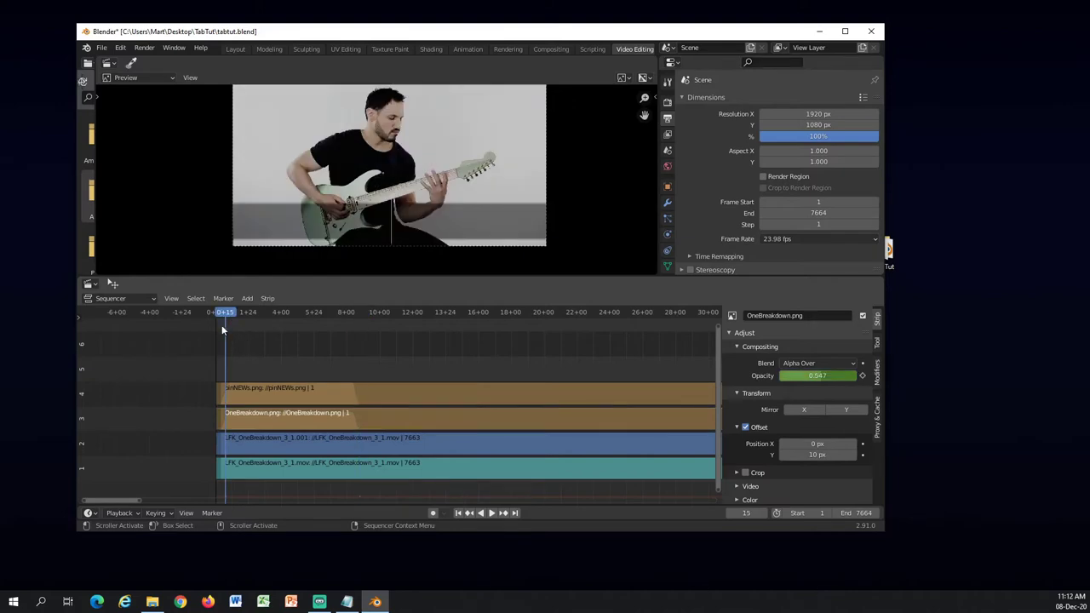
pyautogui.click(219, 312)
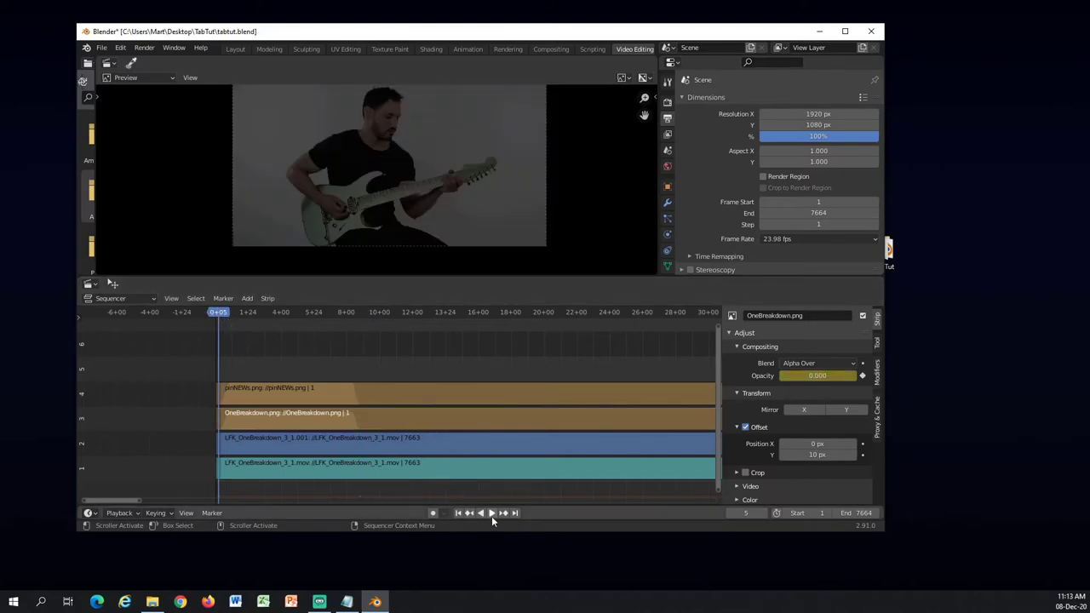
# Step: Play back from frame 189 to review the overlay fades, stopping at frame 239
pyautogui.click(345, 312)
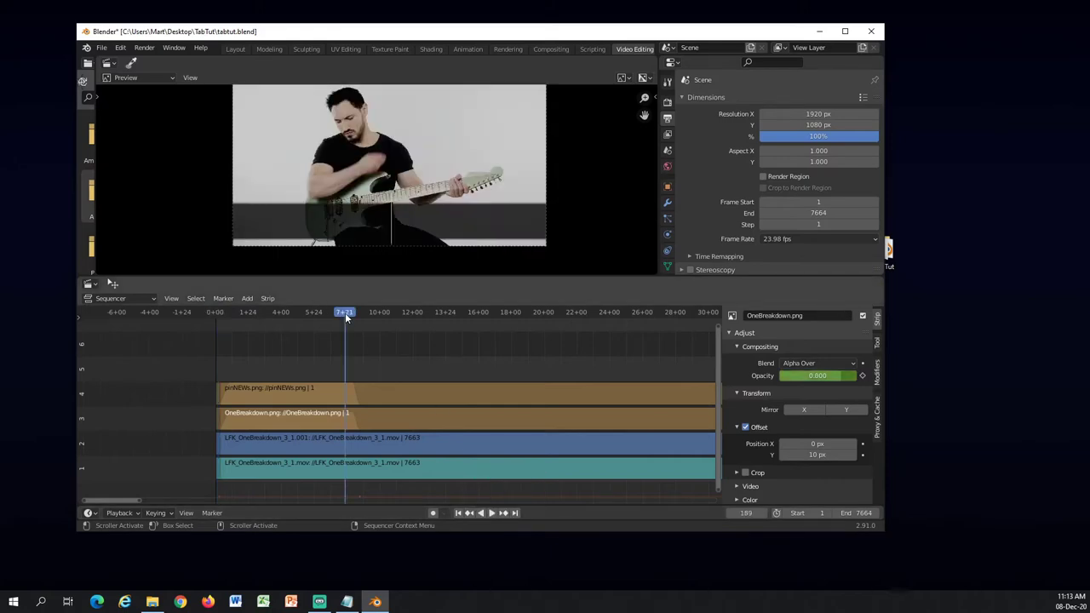
pyautogui.click(494, 516)
pyautogui.click(213, 313)
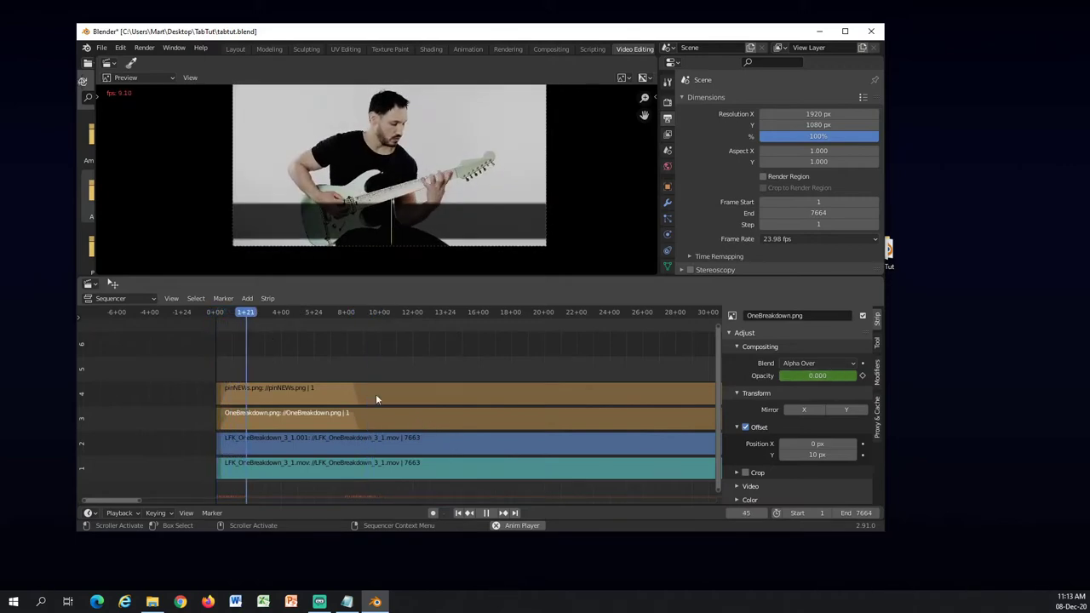
pyautogui.click(348, 312)
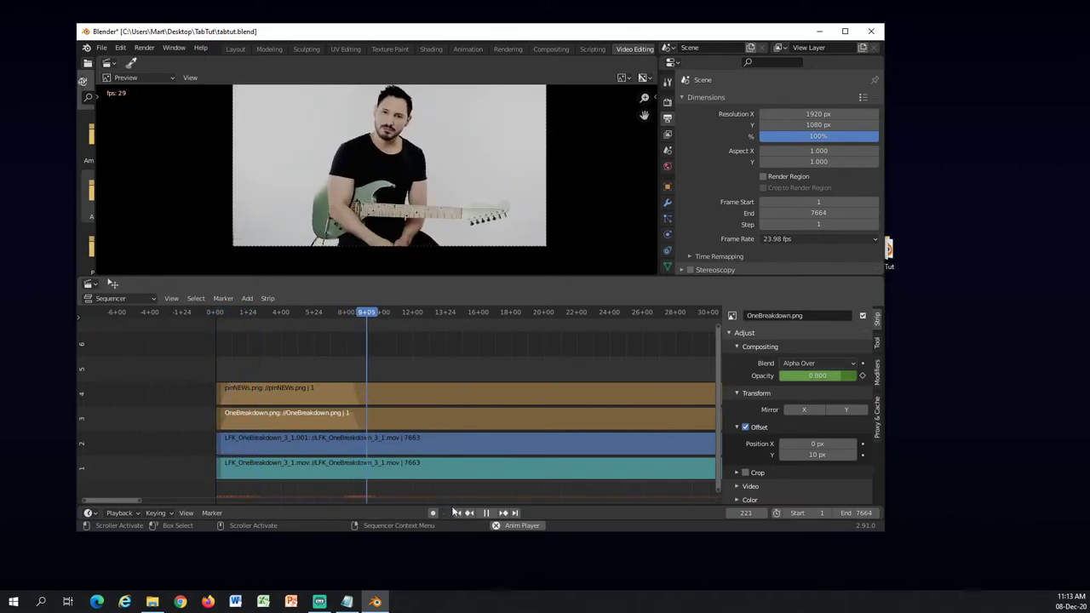
pyautogui.click(486, 513)
# Step: Set the scene's Frame End to 239, then select OneBreakdown at frame 30
pyautogui.scroll(-2, 456, 375)
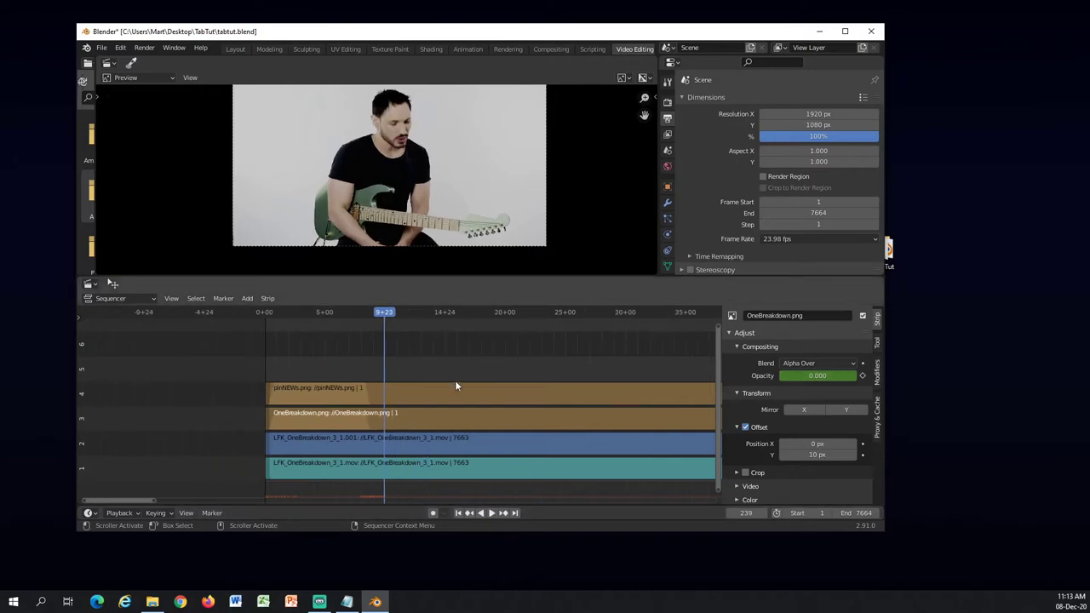
pyautogui.scroll(-1, 455, 377)
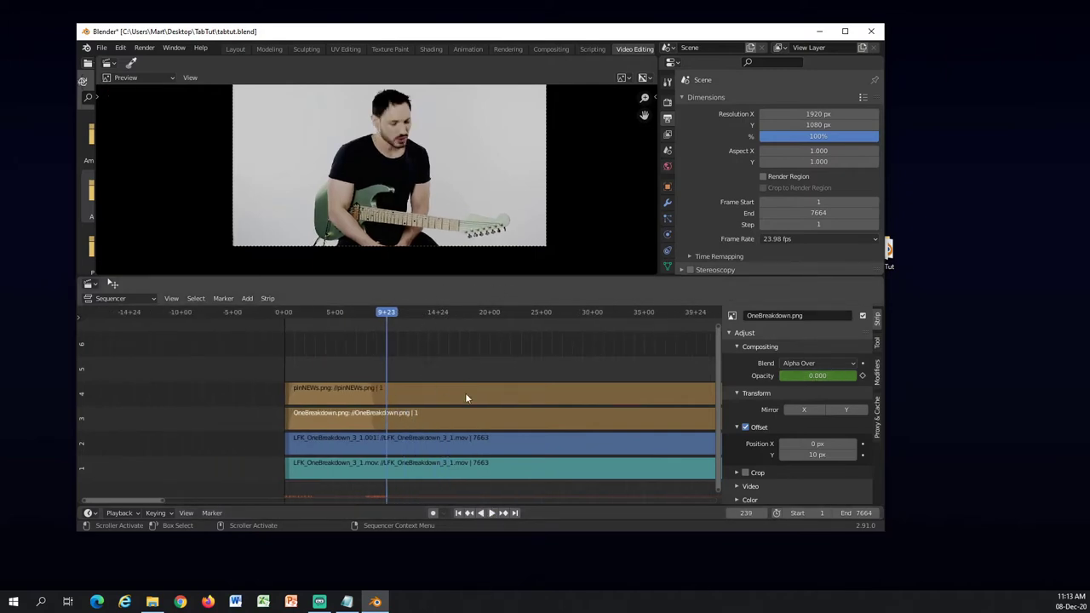
pyautogui.scroll(-2, 552, 393)
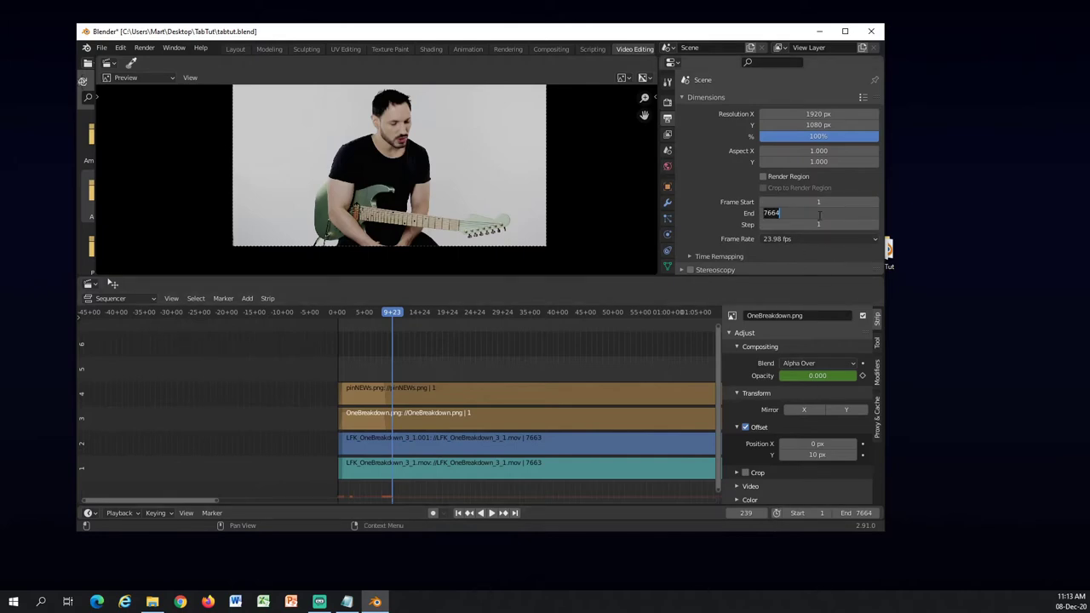
pyautogui.write('2')
pyautogui.write('9')
pyautogui.press('BackSpace')
pyautogui.write('39')
pyautogui.press('Return')
pyautogui.hotkey('shift', 'Left')
pyautogui.click(303, 414)
pyautogui.click(259, 313)
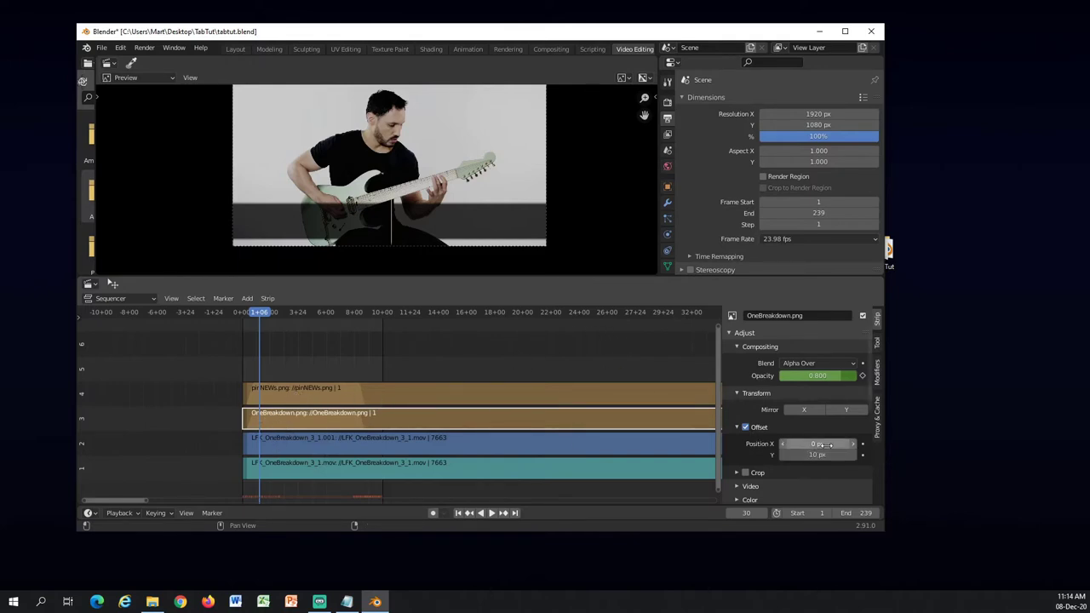
# Step: Set the OneBreakdown tab image's Offset Position X to -4200 px
pyautogui.moveTo(831, 444); pyautogui.dragTo(647, 444)
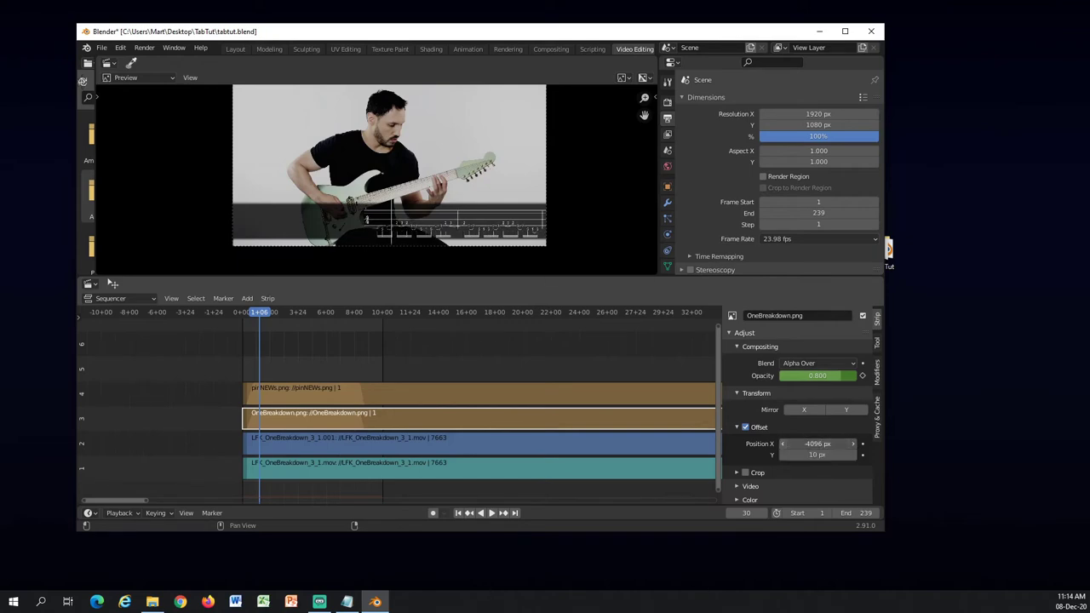
pyautogui.click(825, 444)
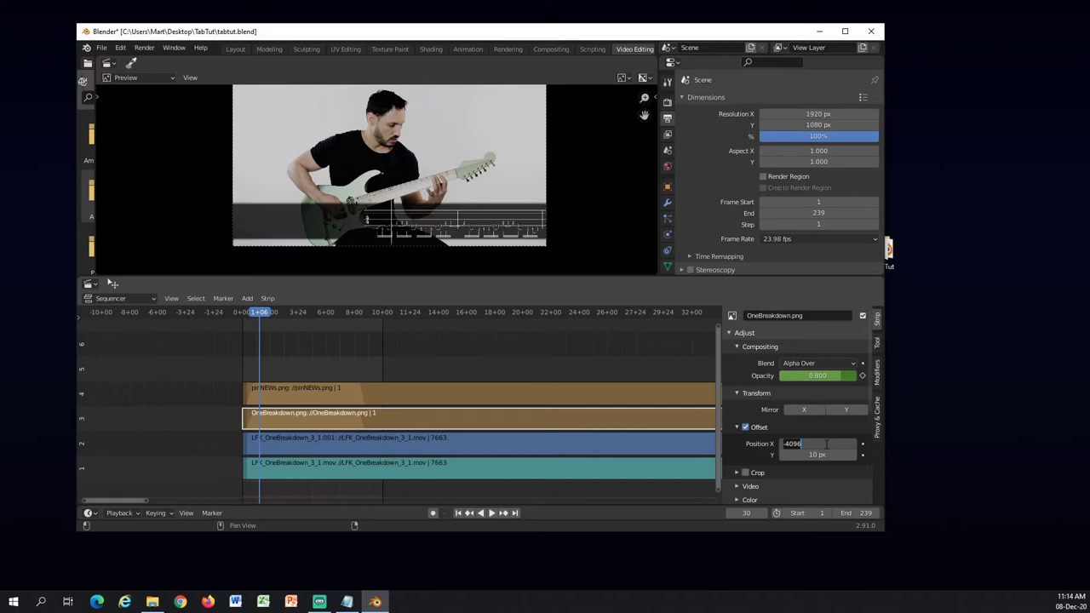
pyautogui.write('4200')
pyautogui.press('Return')
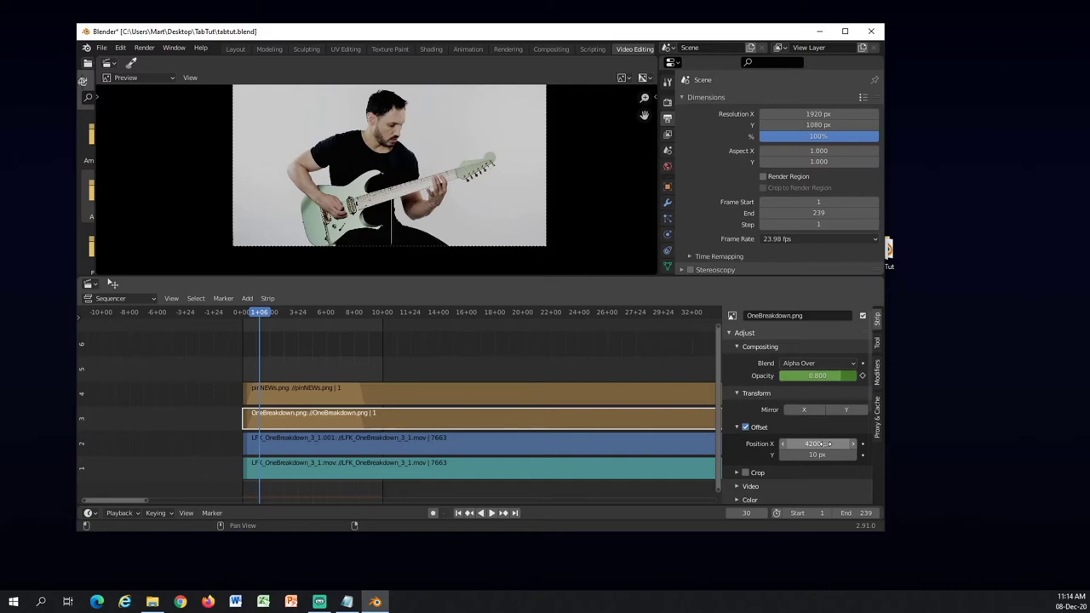
pyautogui.click(824, 444)
pyautogui.write('4')
pyautogui.press('BackSpace')
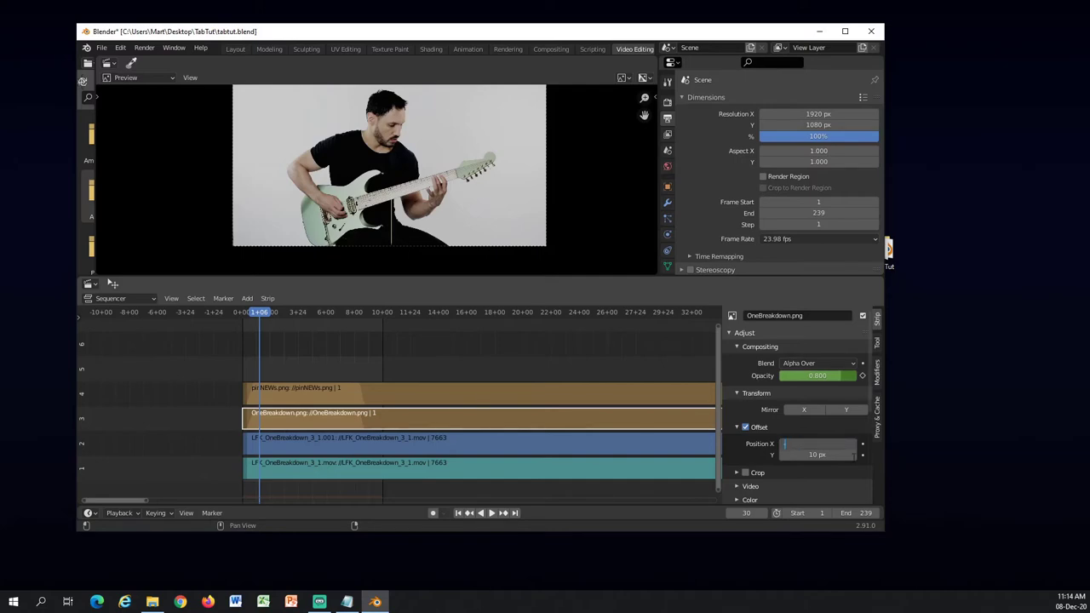
pyautogui.write('-4200')
pyautogui.press('Return')
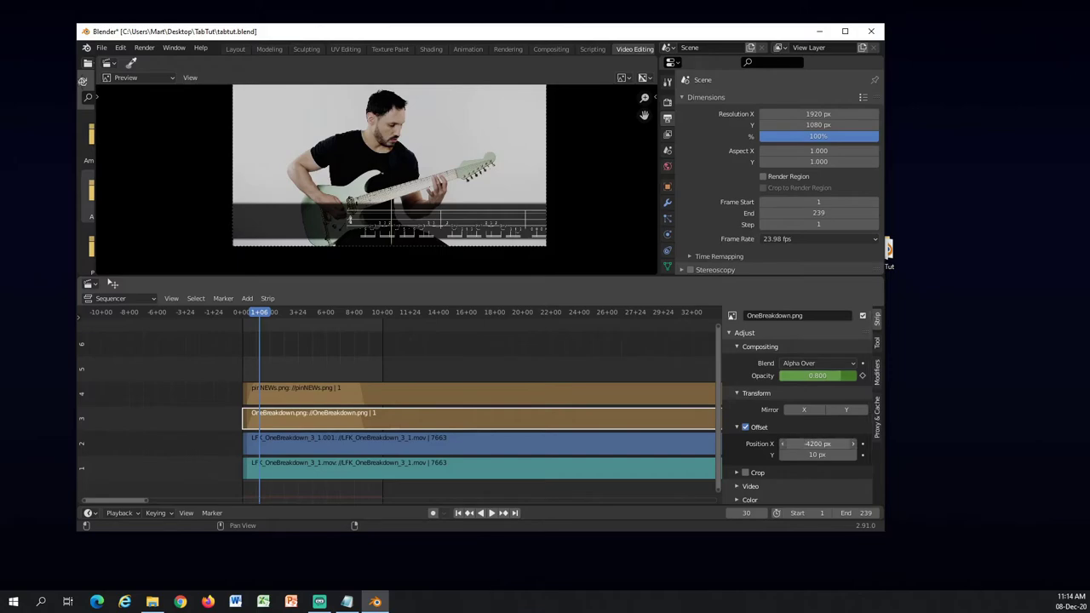
# Step: Fine-tune the tab's X offset to -4503 px and save the project as tabtut.blend
pyautogui.moveTo(817, 443); pyautogui.dragTo(762, 443)
pyautogui.scroll(3, 426, 220)
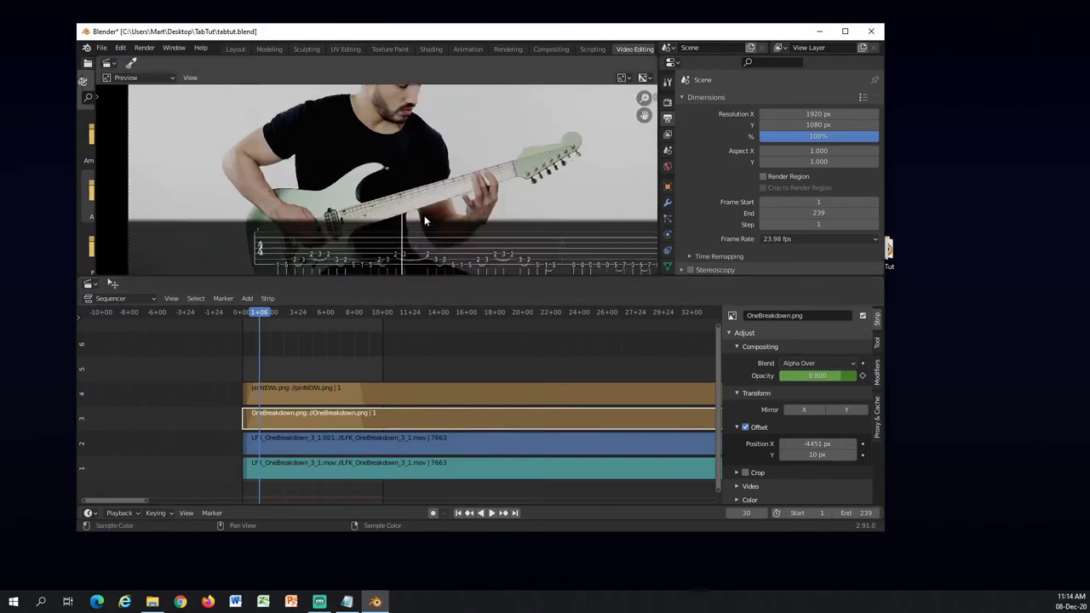
pyautogui.scroll(-3, 424, 216)
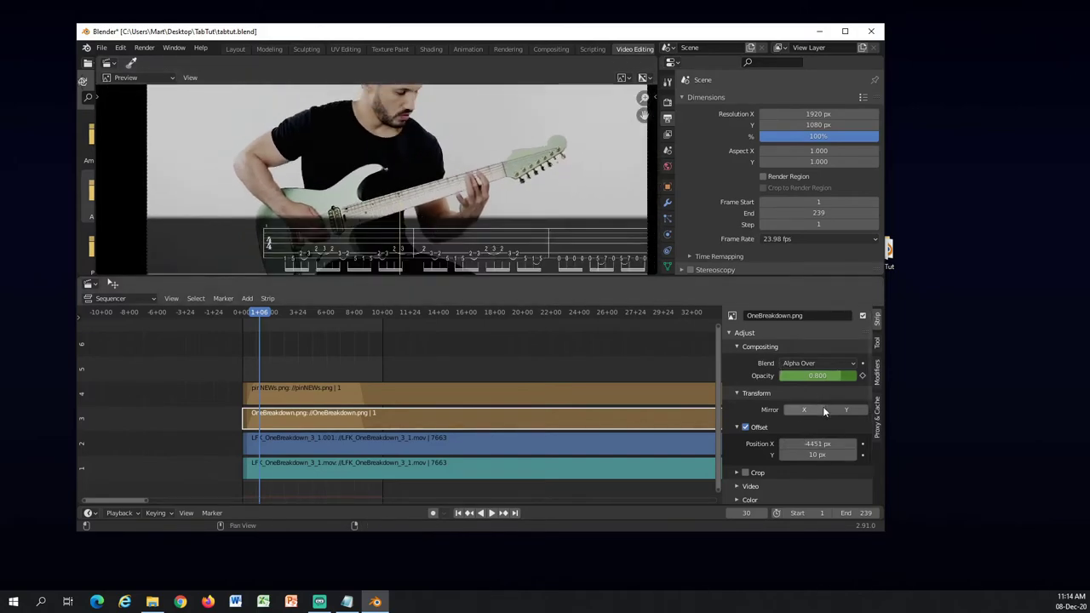
pyautogui.moveTo(827, 443)
pyautogui.mouseDown()
pyautogui.moveTo(767, 443)
pyautogui.moveTo(824, 443)
pyautogui.mouseUp()
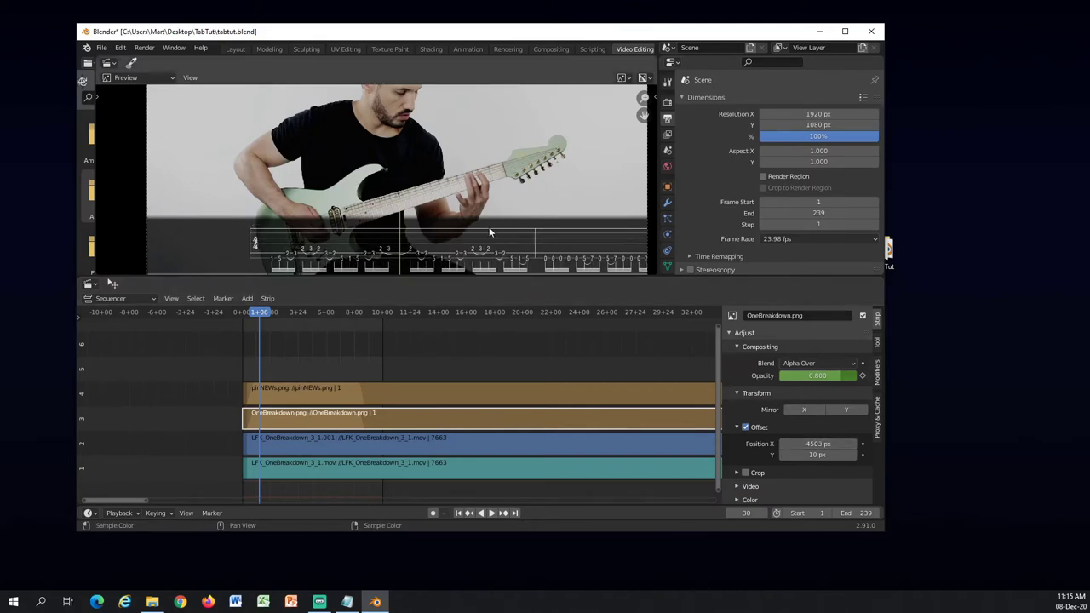
pyautogui.scroll(-3, 489, 224)
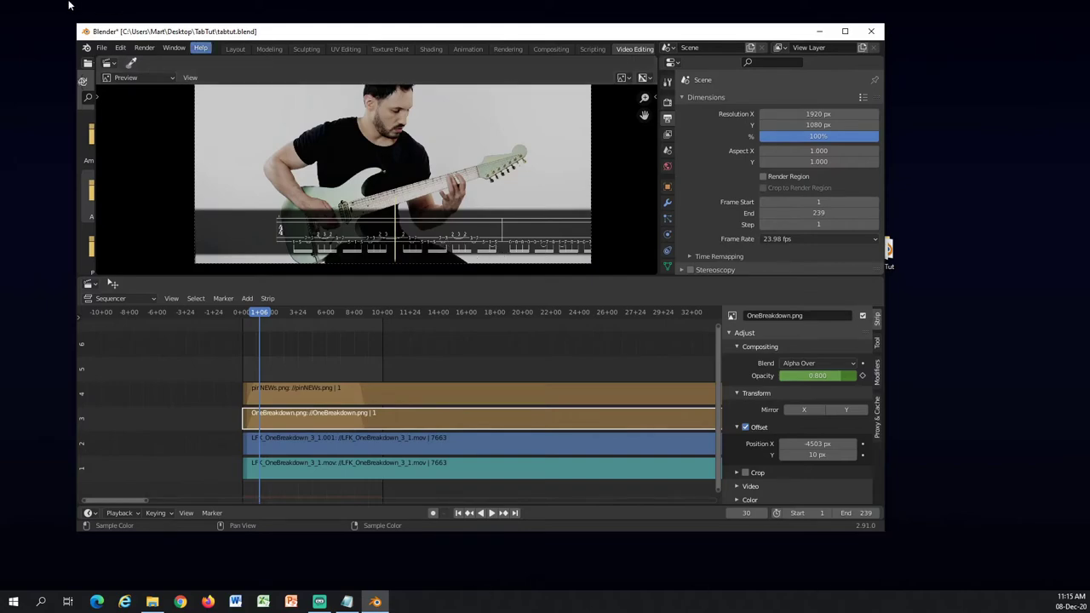
pyautogui.click(101, 48)
pyautogui.click(128, 108)
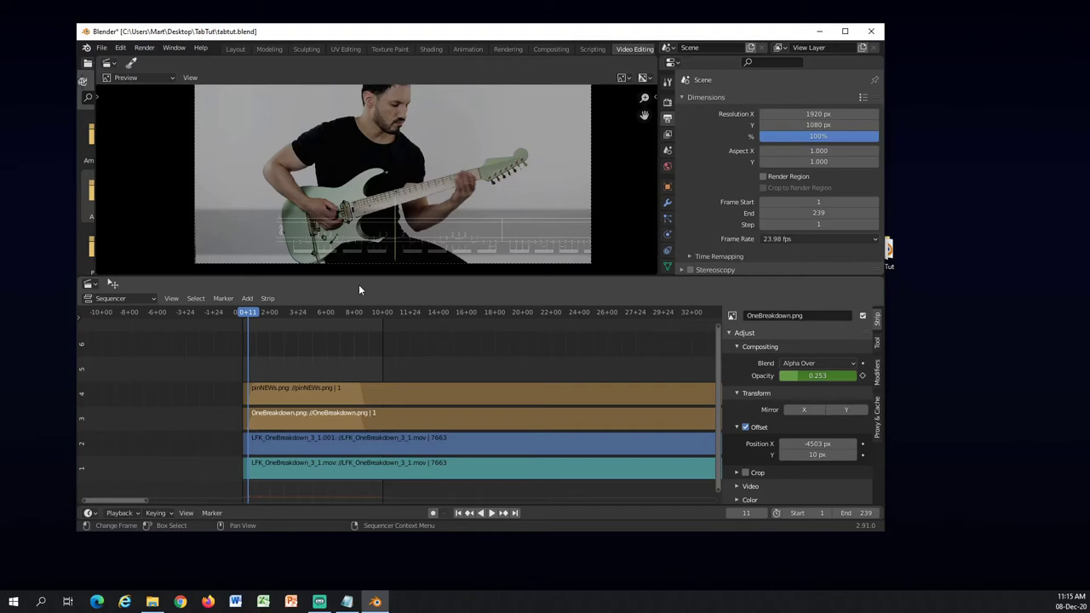
# Step: Play back and scrub to frame 96 to review the tab overlay, then stop
pyautogui.click(492, 512)
pyautogui.scroll(5, 289, 383)
pyautogui.moveTo(287, 313); pyautogui.dragTo(341, 318)
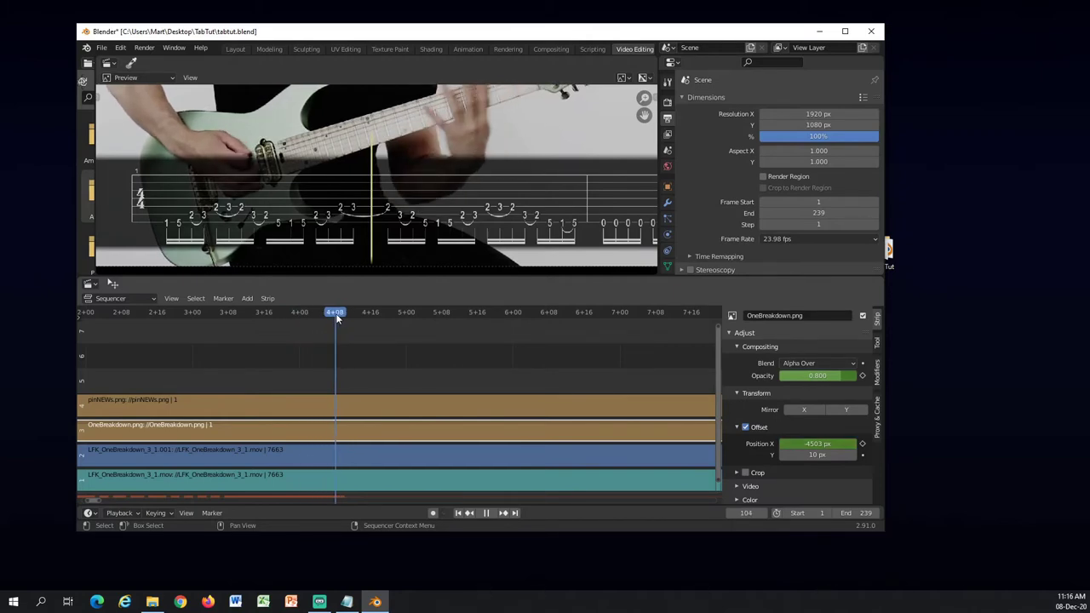
pyautogui.press('space')
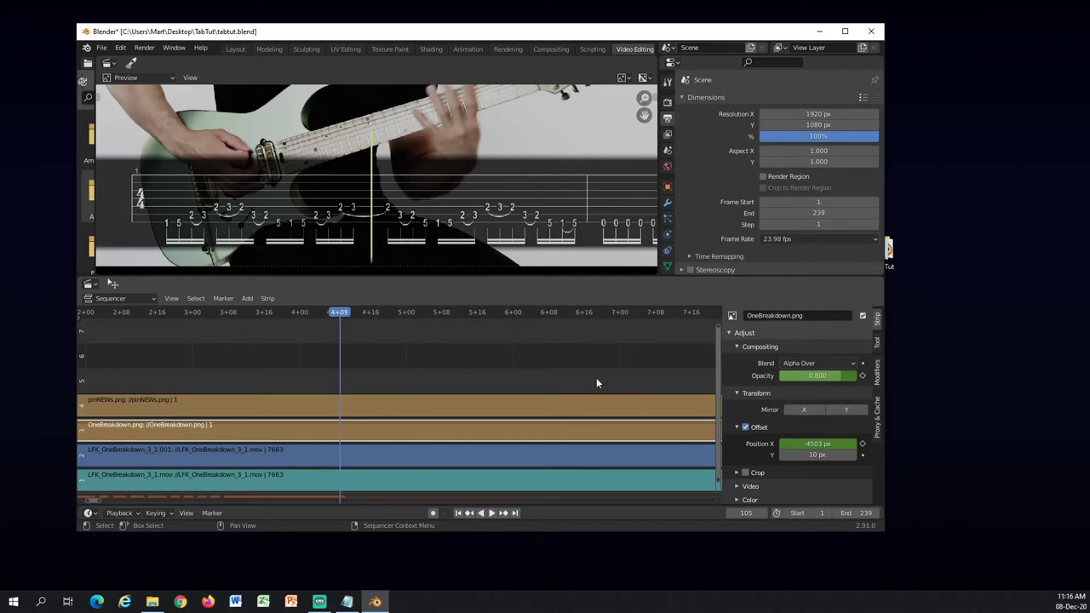
# Step: Shift the tab's X offset to about -5539 px and keyframe it at frame 105
pyautogui.moveTo(817, 444); pyautogui.dragTo(750, 443)
pyautogui.click(818, 444)
pyautogui.press('BackSpace')
pyautogui.write('-5100')
pyautogui.press('Return')
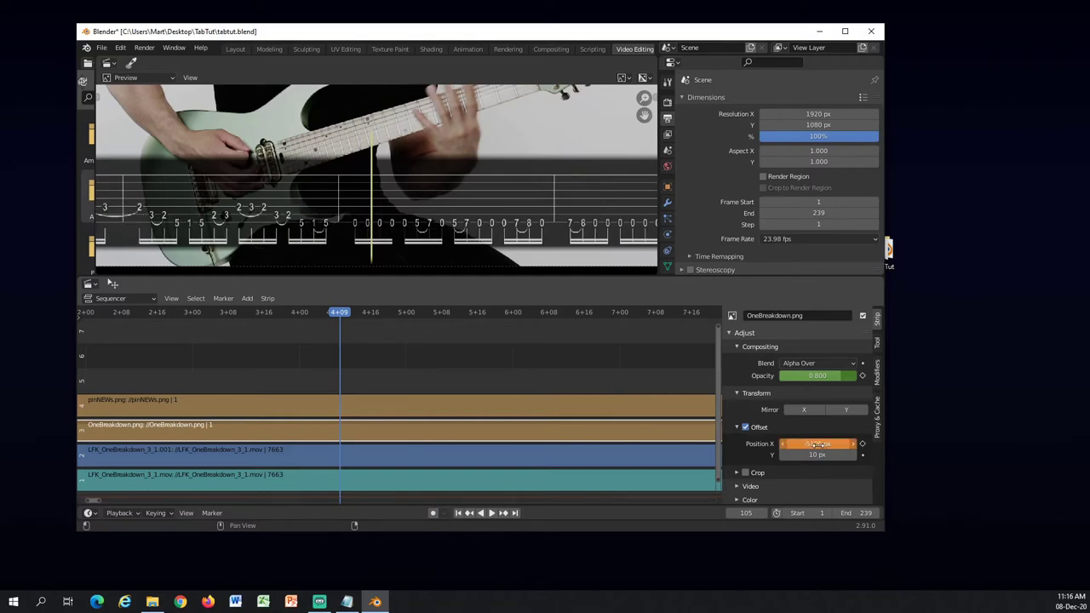
pyautogui.moveTo(815, 443)
pyautogui.mouseDown()
pyautogui.moveTo(762, 444)
pyautogui.moveTo(804, 443)
pyautogui.mouseUp()
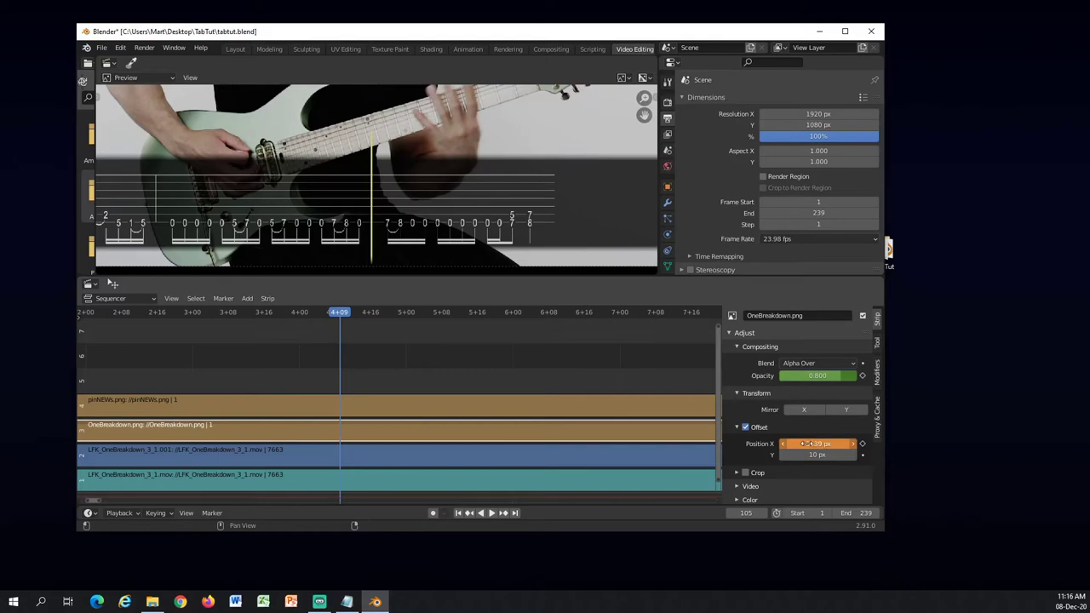
pyautogui.press('i')
pyautogui.scroll(-5, 326, 358)
# Step: Play the scrolling tab to frame 221, then save tabtut.blend and nudge the window right
pyautogui.click(491, 513)
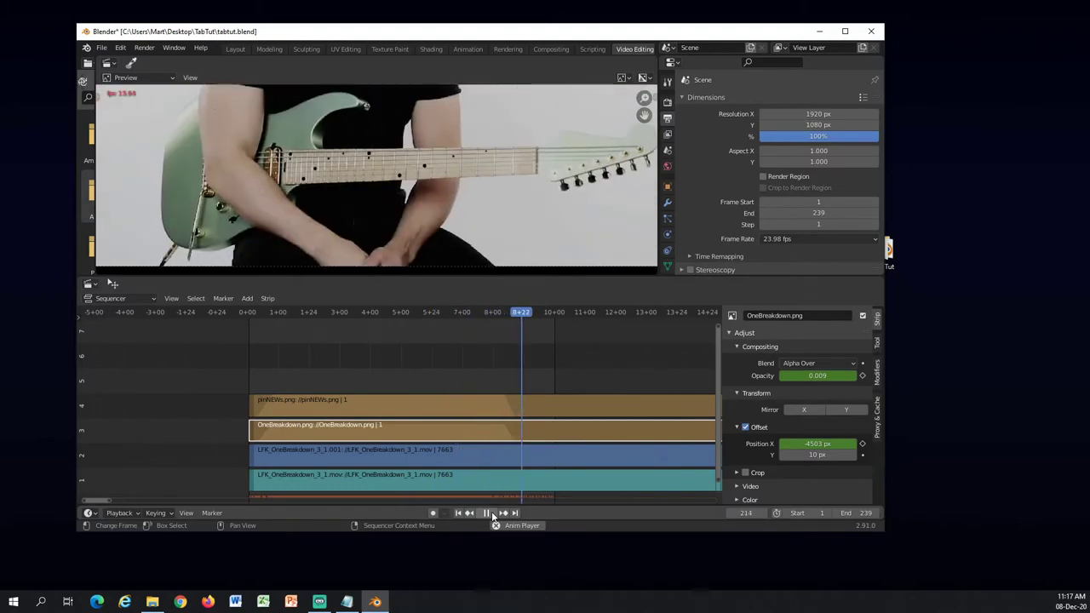
pyautogui.click(491, 513)
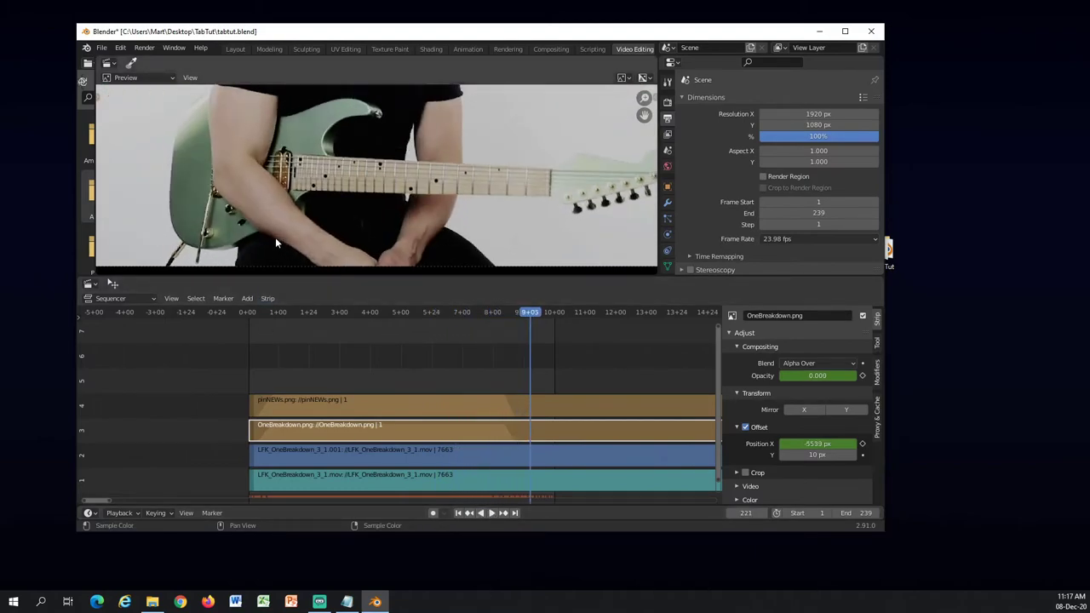
pyautogui.click(101, 48)
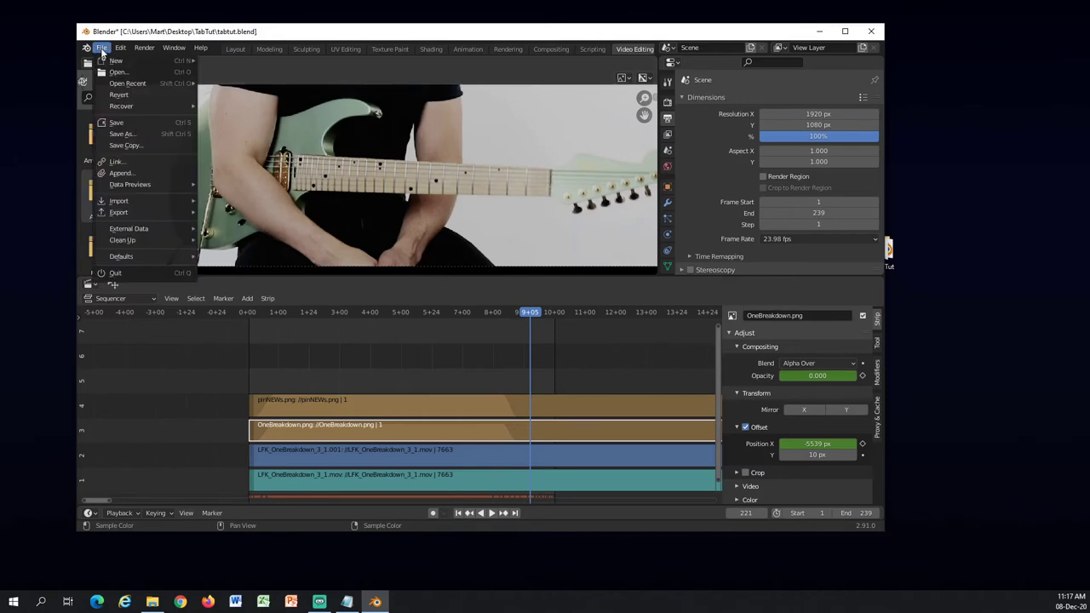
pyautogui.click(120, 125)
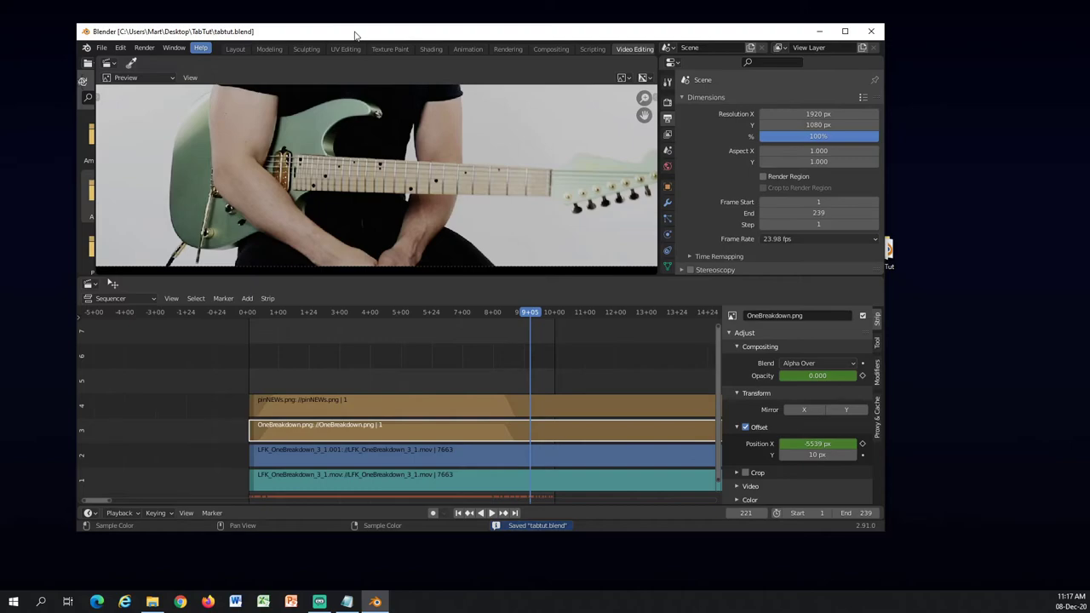
pyautogui.moveTo(355, 35); pyautogui.dragTo(388, 32)
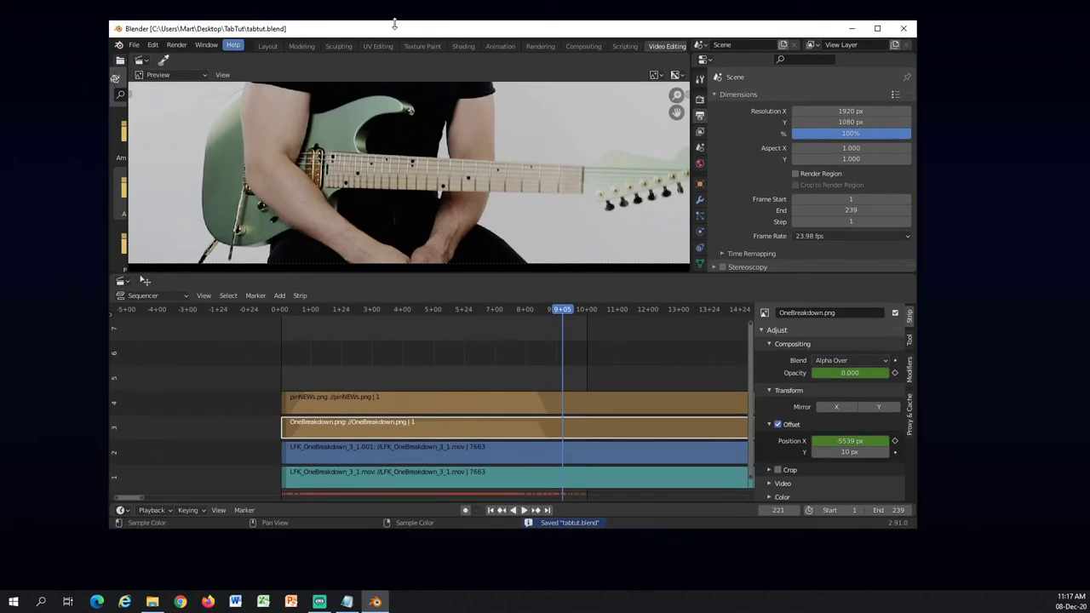
pyautogui.moveTo(389, 33)
pyautogui.mouseDown()
pyautogui.moveTo(420, 42)
pyautogui.moveTo(402, 31)
pyautogui.mouseUp()
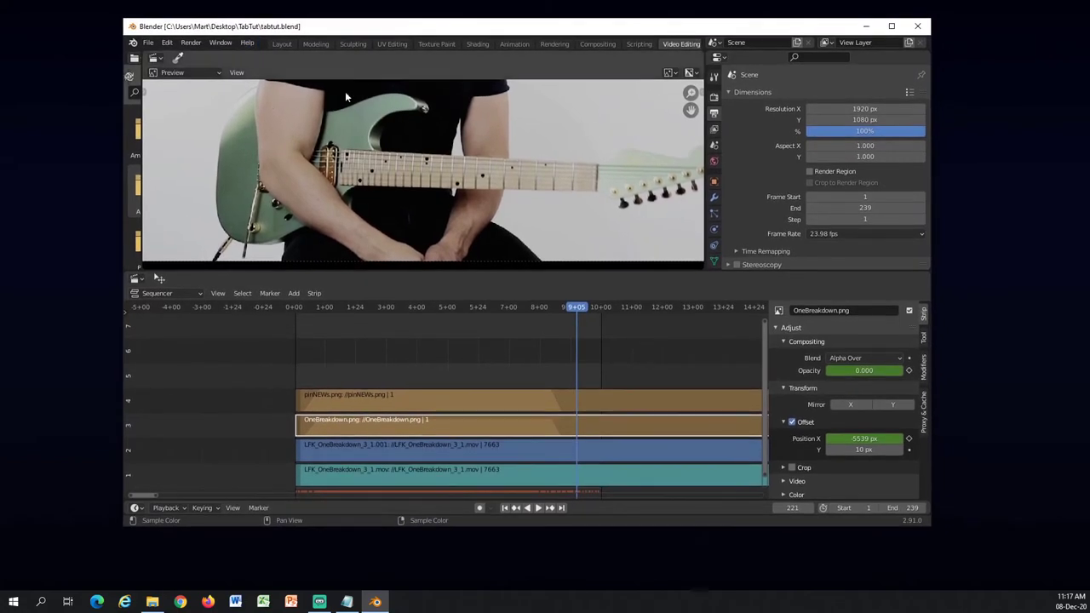
# Step: Select the pinNEWs.png strip, fit all strips in view, and go to frame 21
pyautogui.click(312, 308)
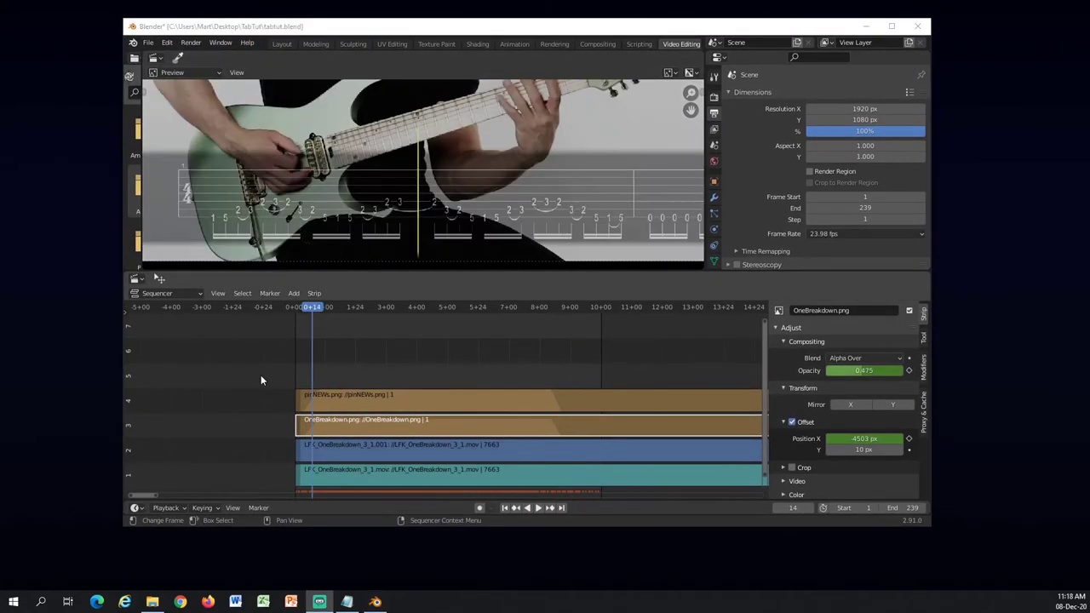
pyautogui.click(348, 402)
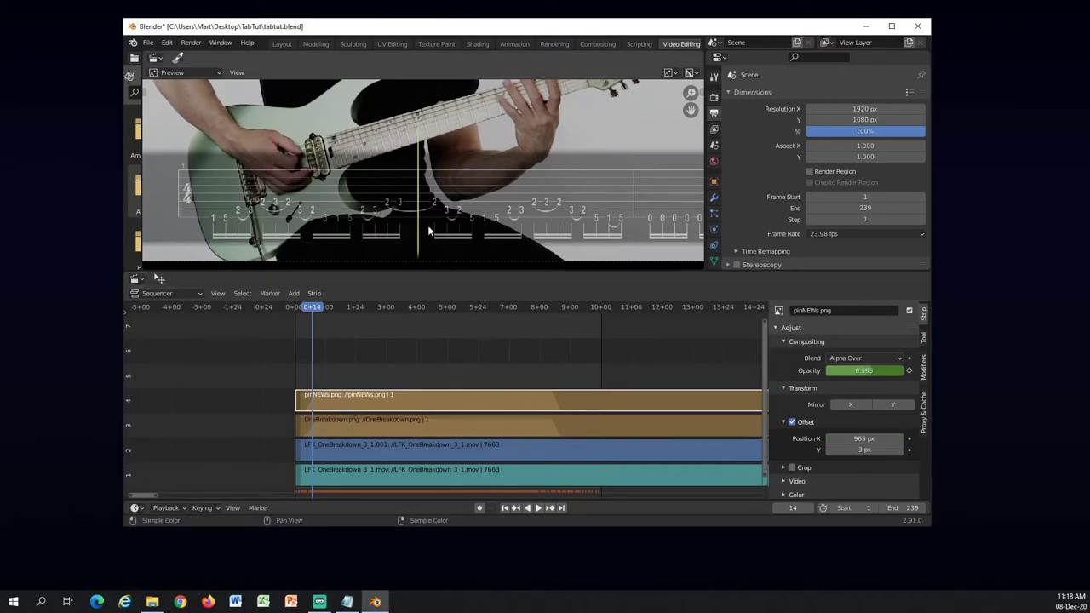
pyautogui.scroll(-1, 362, 341)
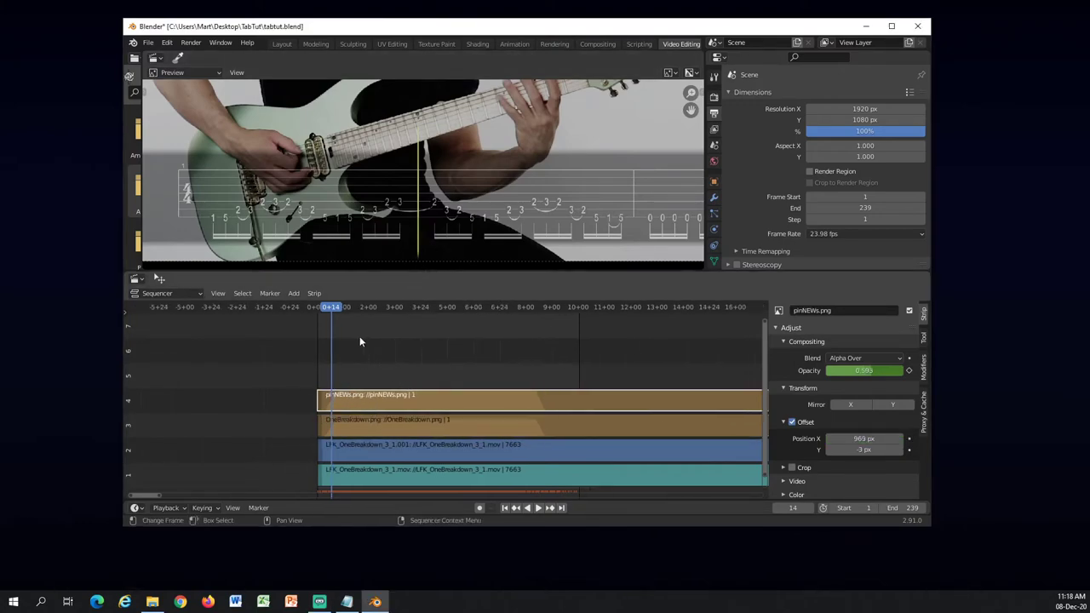
pyautogui.click(323, 310)
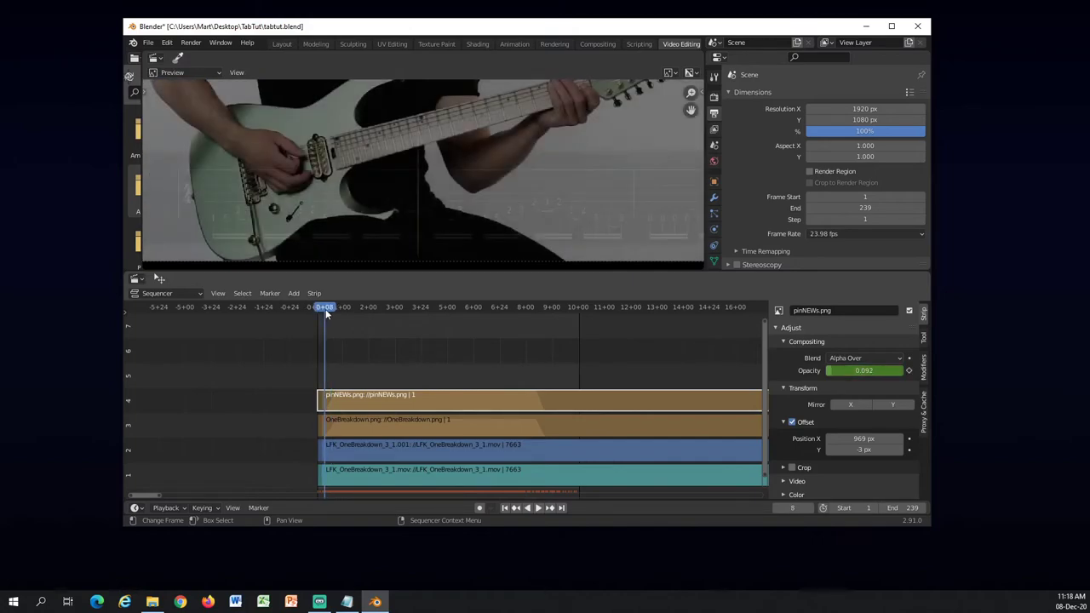
pyautogui.scroll(1, 426, 187)
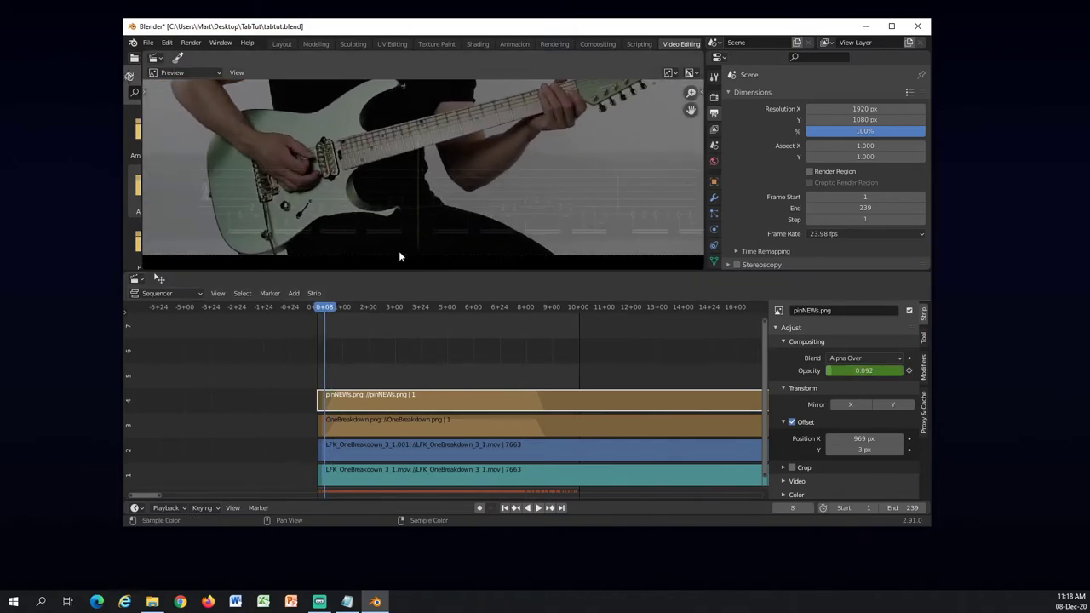
pyautogui.press('Home')
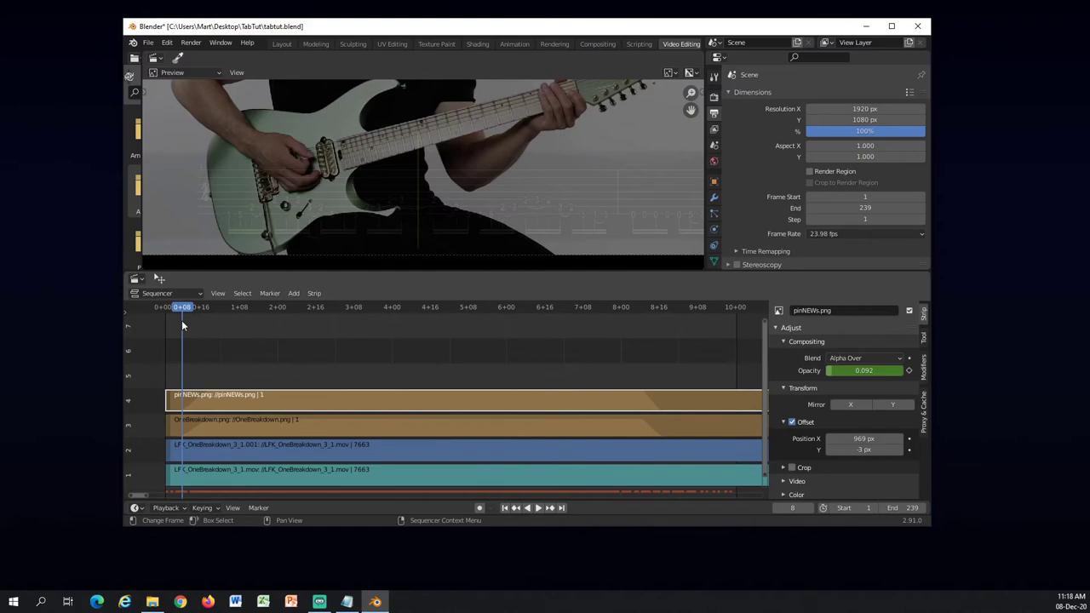
pyautogui.moveTo(186, 311); pyautogui.dragTo(212, 311)
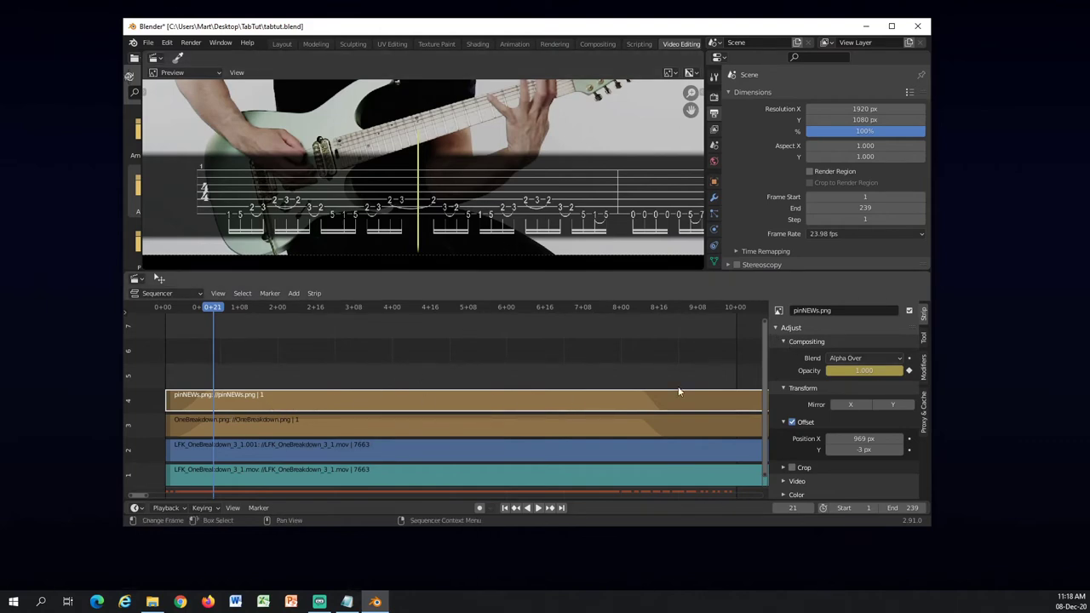
# Step: Set the pin's Offset Position X to 723, slide it to 478 px, and keyframe it
pyautogui.click(865, 439)
pyautogui.write('723')
pyautogui.press('Return')
pyautogui.moveTo(865, 438); pyautogui.dragTo(776, 439)
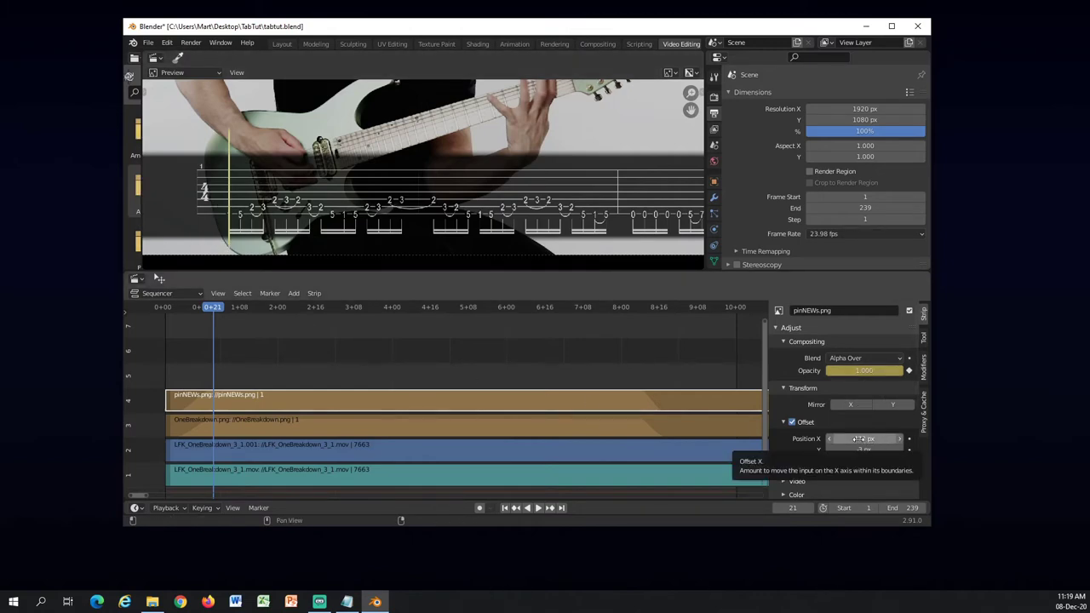
pyautogui.press('i')
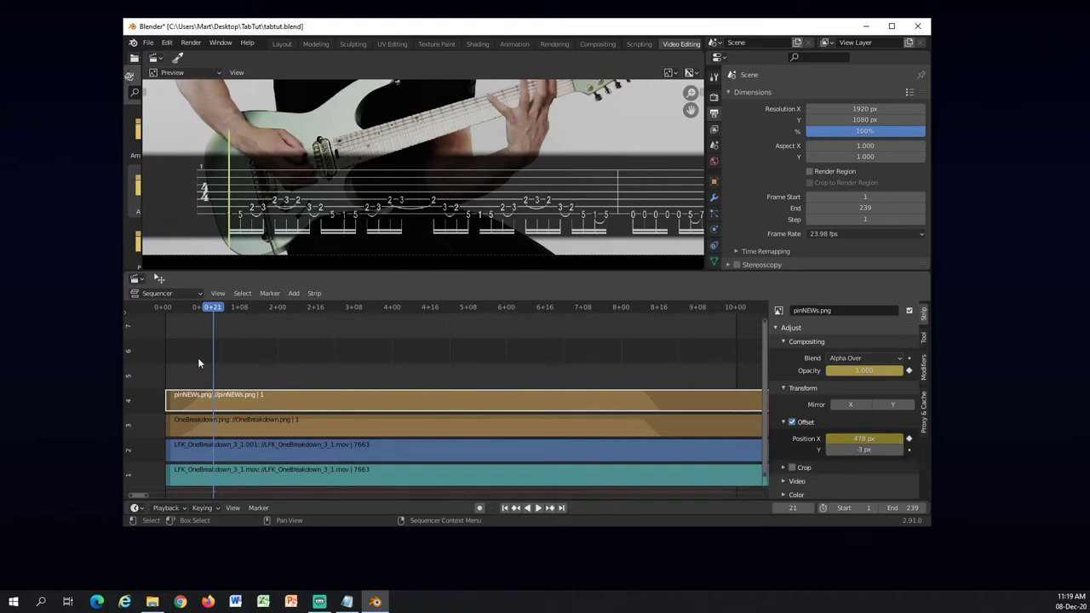
pyautogui.click(538, 508)
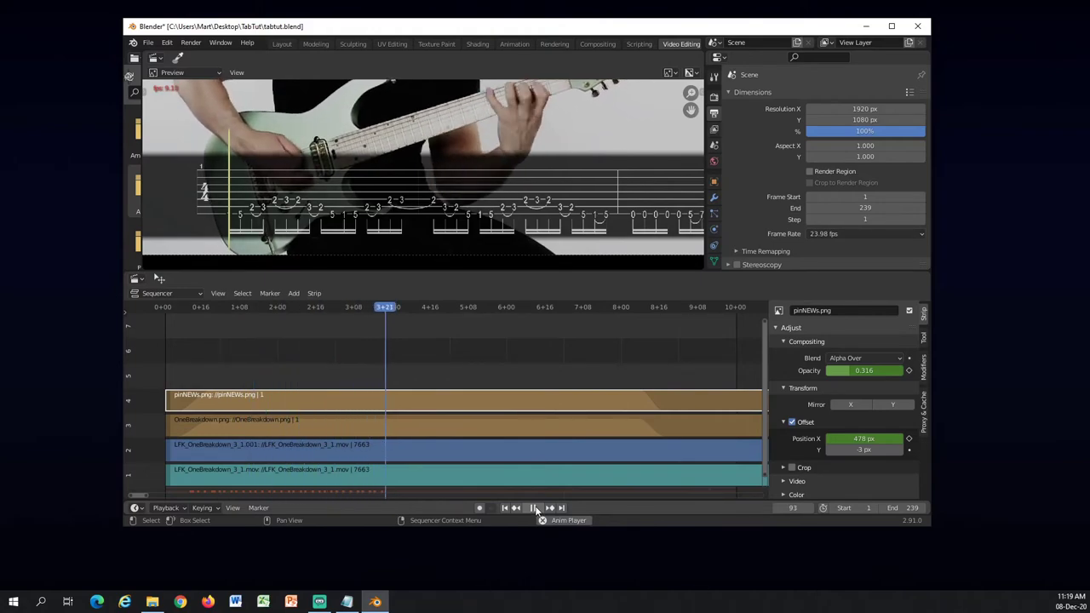
pyautogui.click(534, 508)
pyautogui.moveTo(391, 308); pyautogui.dragTo(404, 314)
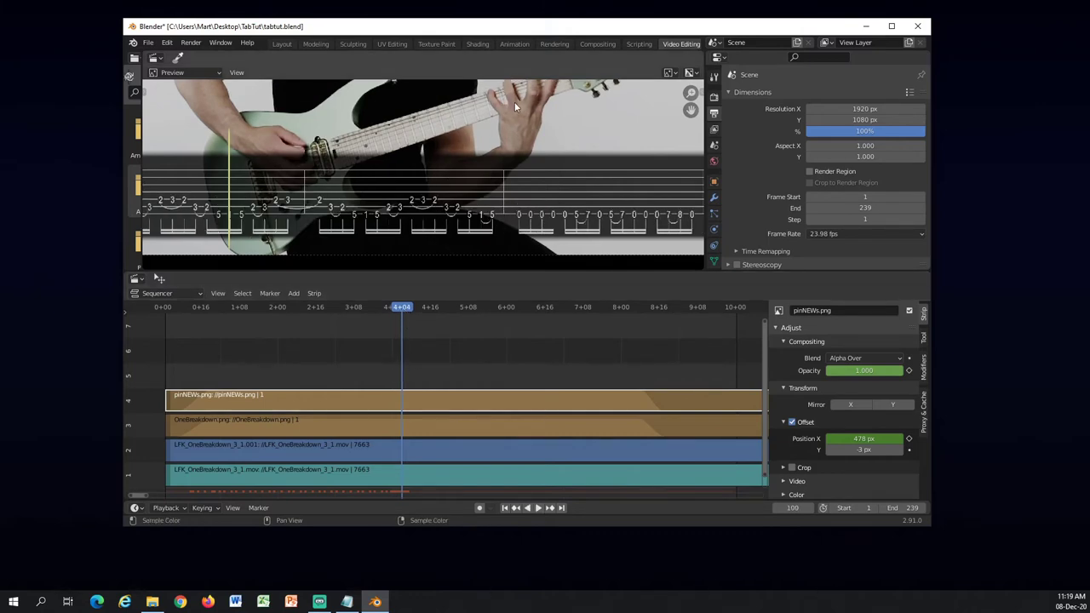
pyautogui.scroll(-2, 519, 134)
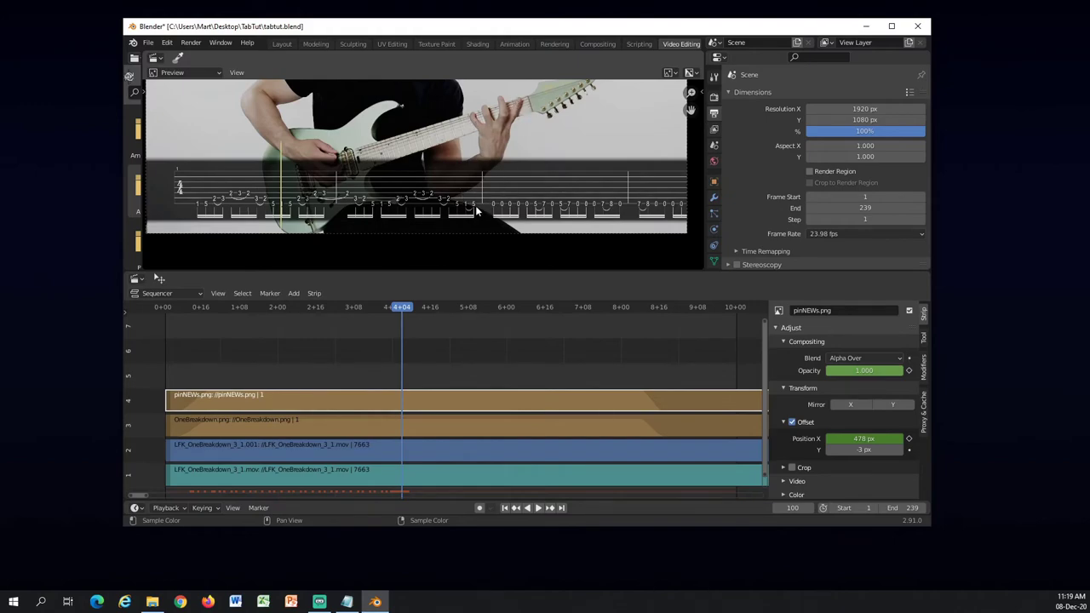
pyautogui.scroll(2, 475, 205)
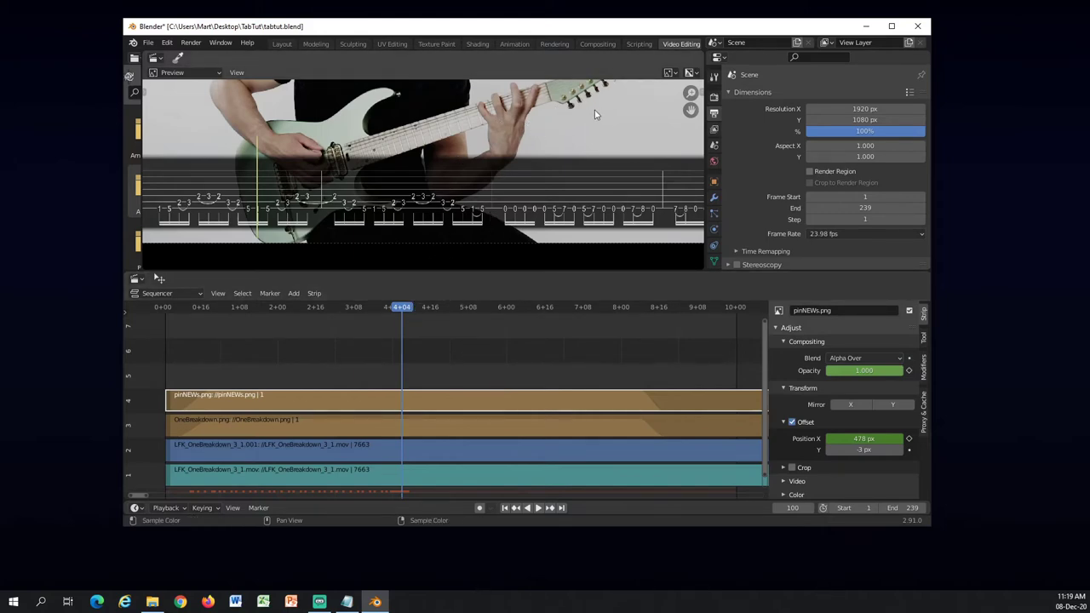
pyautogui.moveTo(380, 307); pyautogui.dragTo(394, 307)
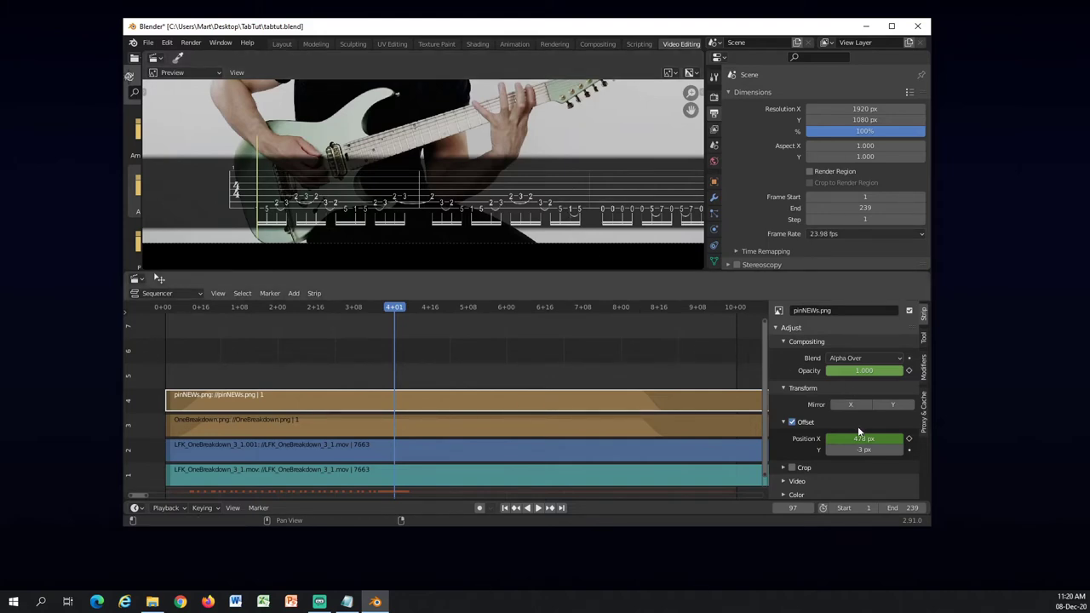
# Step: Keyframe the pinNEWs X offset around 1430 px at frame 97, then replay to frame 84
pyautogui.moveTo(860, 439)
pyautogui.mouseDown()
pyautogui.moveTo(924, 438)
pyautogui.moveTo(856, 434)
pyautogui.mouseUp()
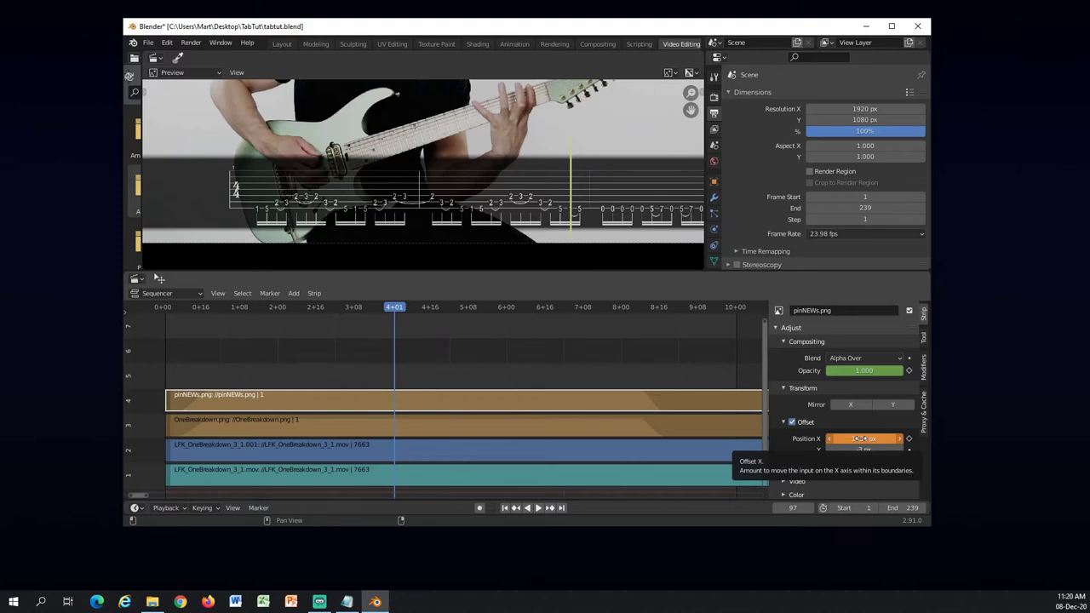
pyautogui.press('i')
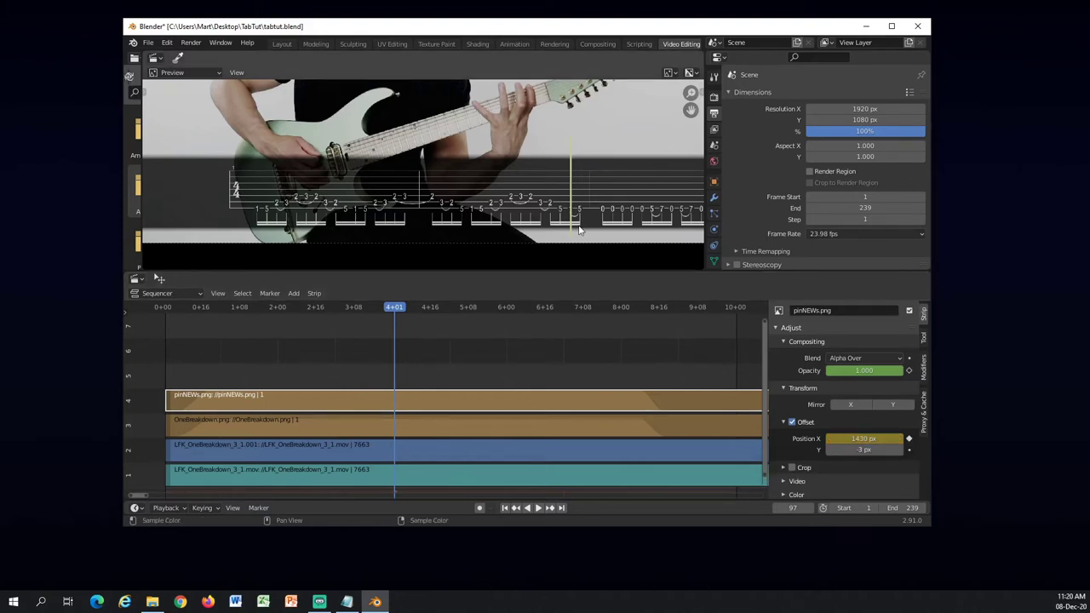
pyautogui.click(202, 307)
pyautogui.press('space')
pyautogui.click(365, 322)
pyautogui.press('space')
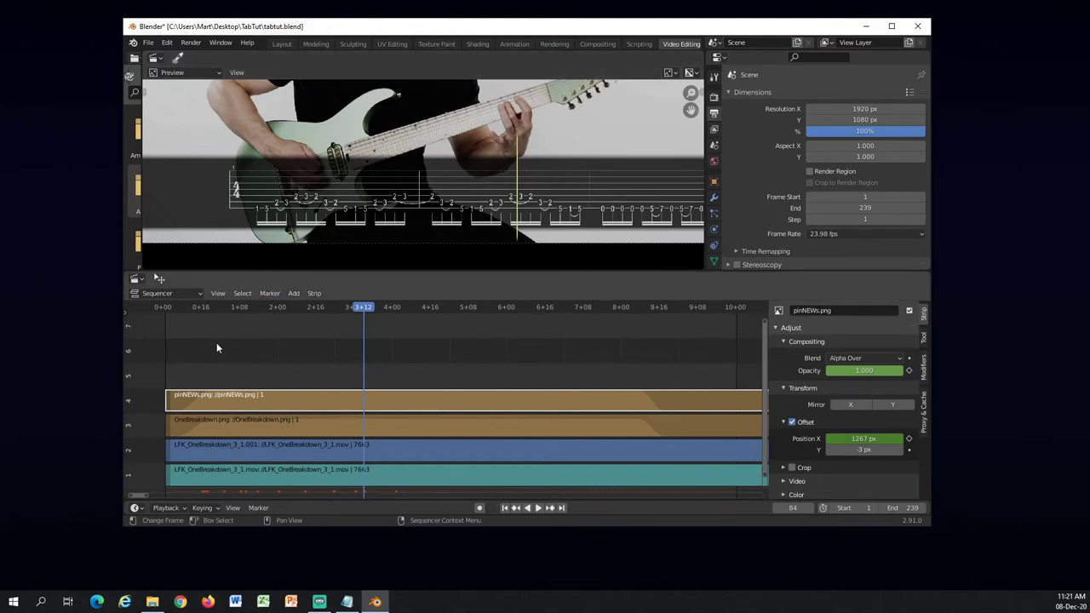
# Step: Replay to frame 60, keyframe the pin's X offset at 925 px near frame 59, and play
pyautogui.click(194, 308)
pyautogui.click(538, 509)
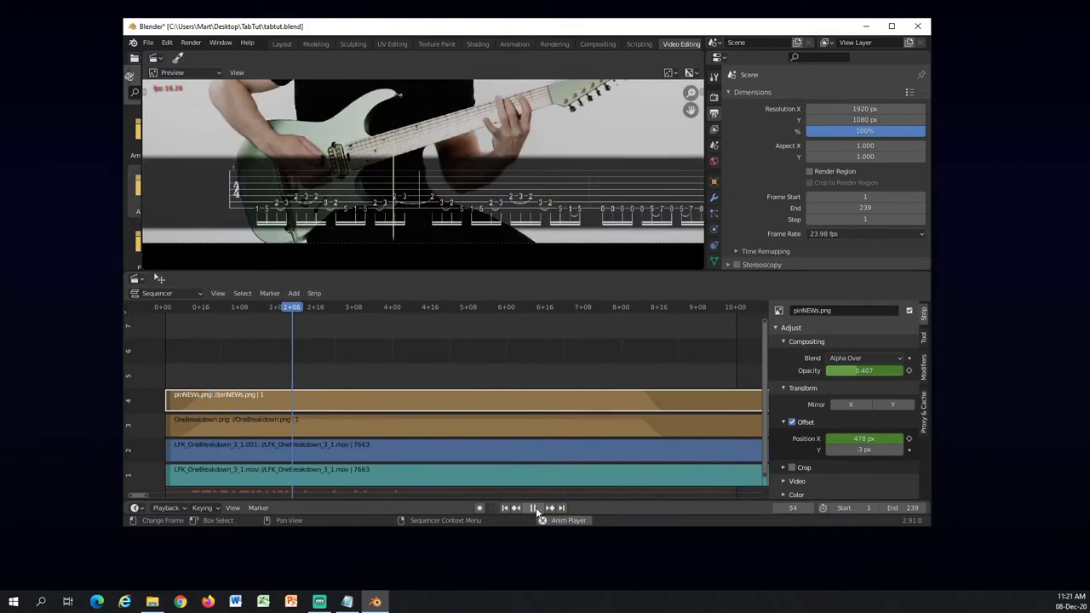
pyautogui.click(535, 508)
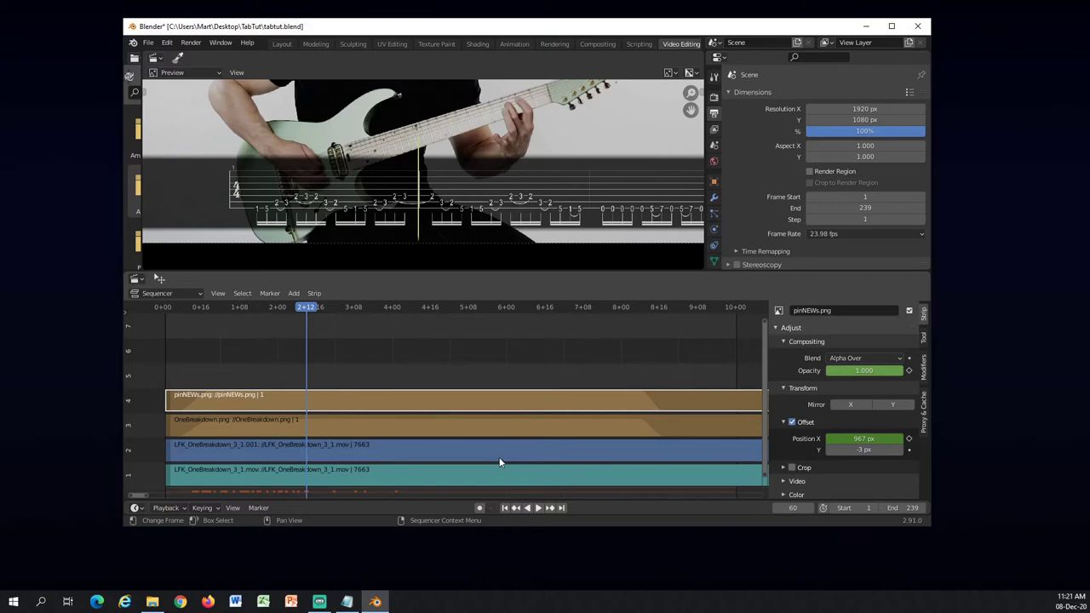
pyautogui.moveTo(302, 312)
pyautogui.mouseDown()
pyautogui.moveTo(292, 311)
pyautogui.moveTo(305, 311)
pyautogui.mouseUp()
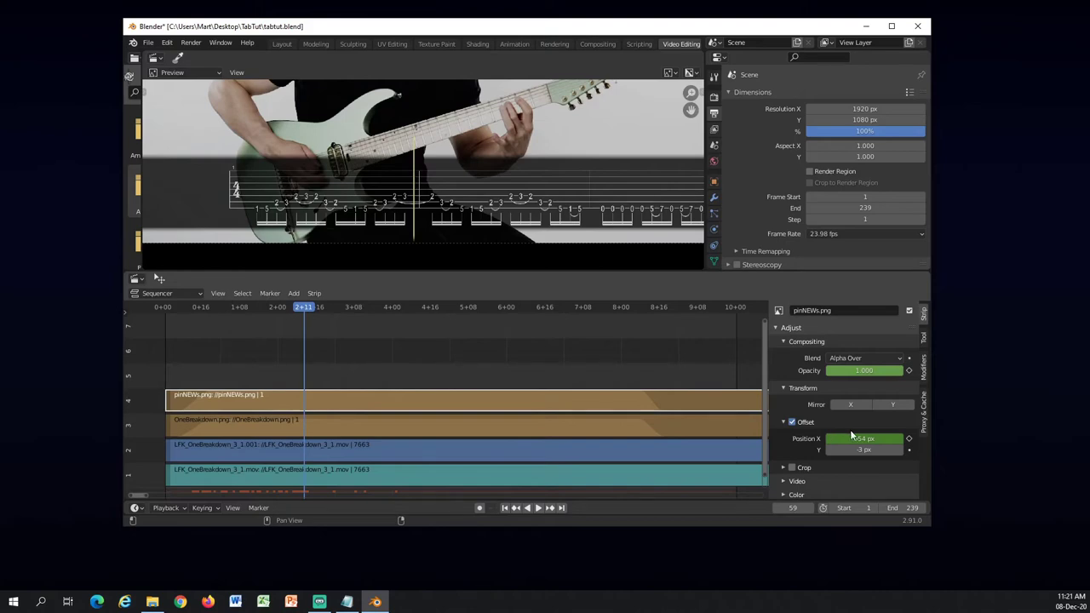
pyautogui.moveTo(864, 439); pyautogui.dragTo(847, 438)
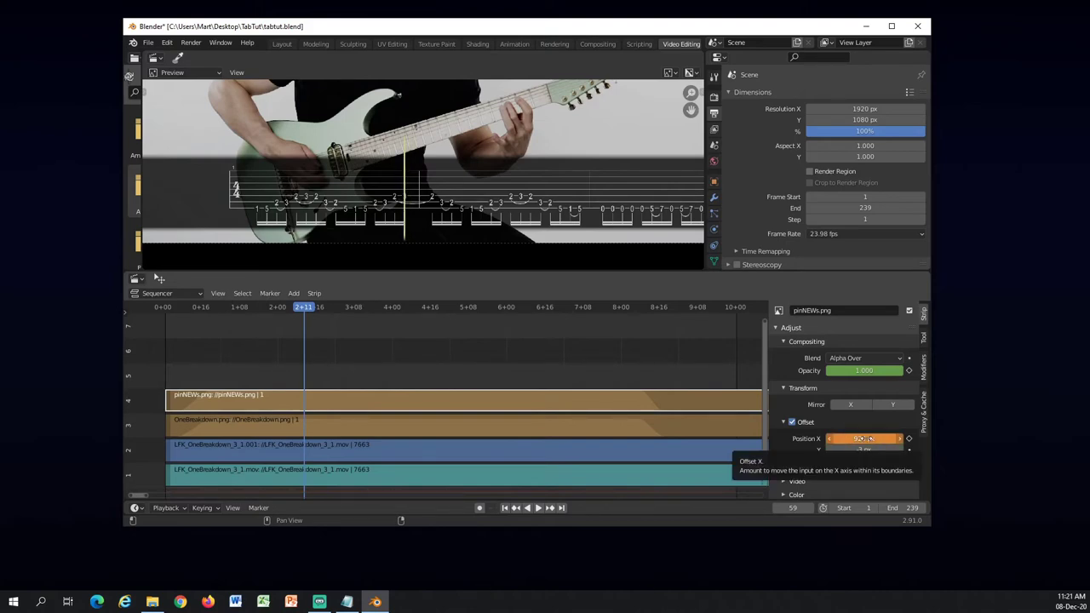
pyautogui.press('i')
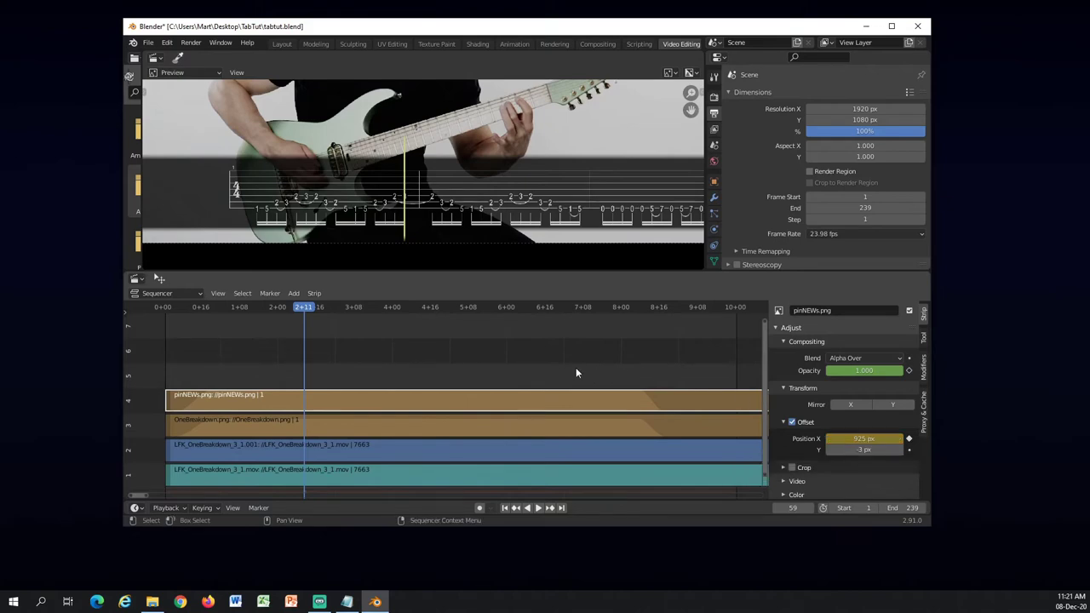
pyautogui.press('space')
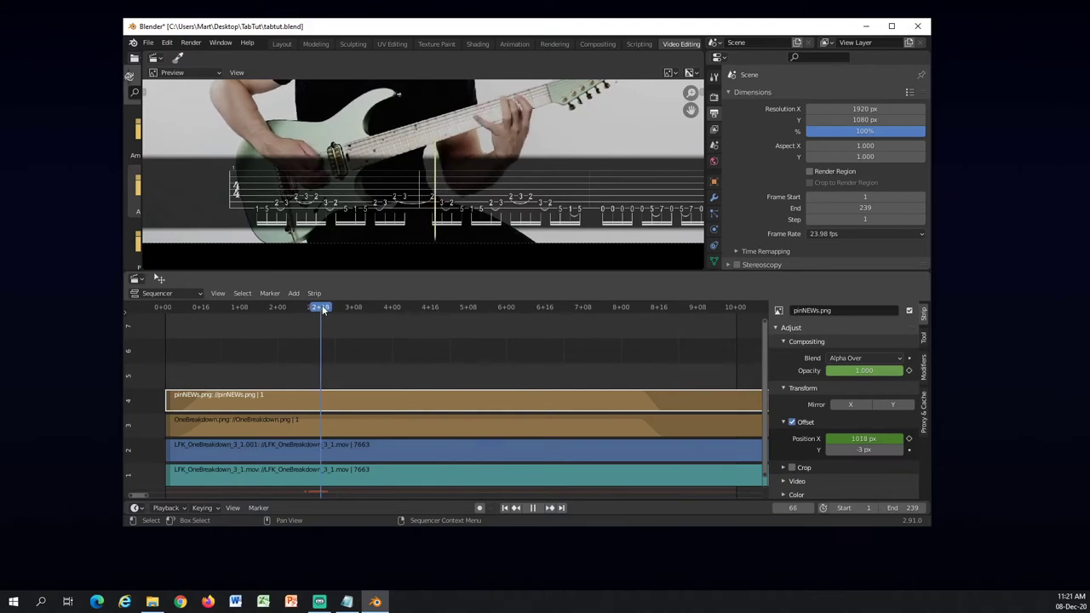
# Step: At frame 61, keyframe the pin's X offset at 983 px, then replay from frame 11
pyautogui.moveTo(321, 309); pyautogui.dragTo(321, 309)
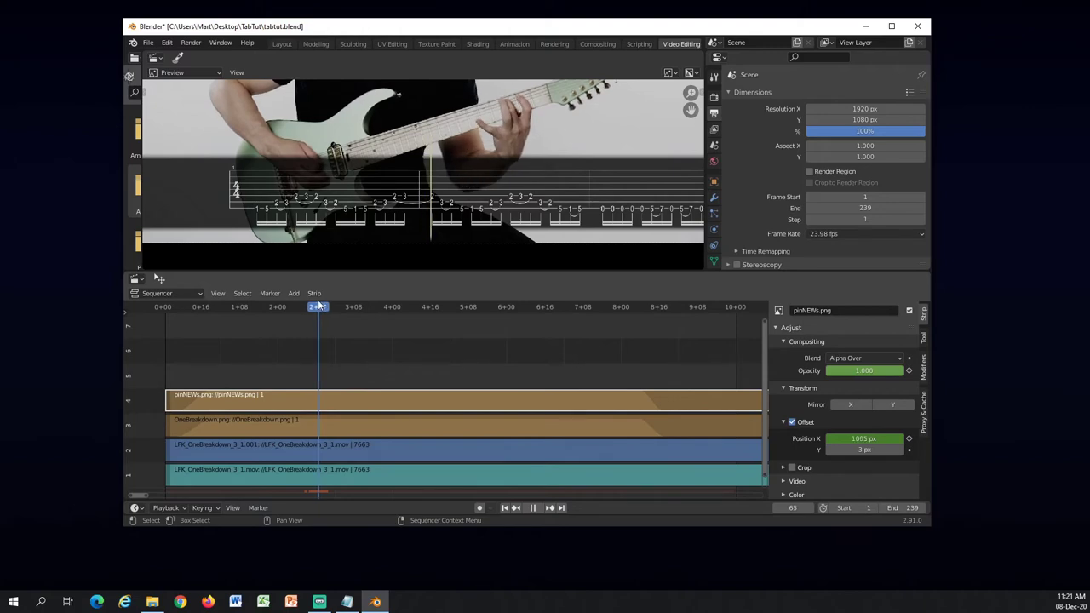
pyautogui.press('space')
pyautogui.moveTo(297, 307); pyautogui.dragTo(312, 313)
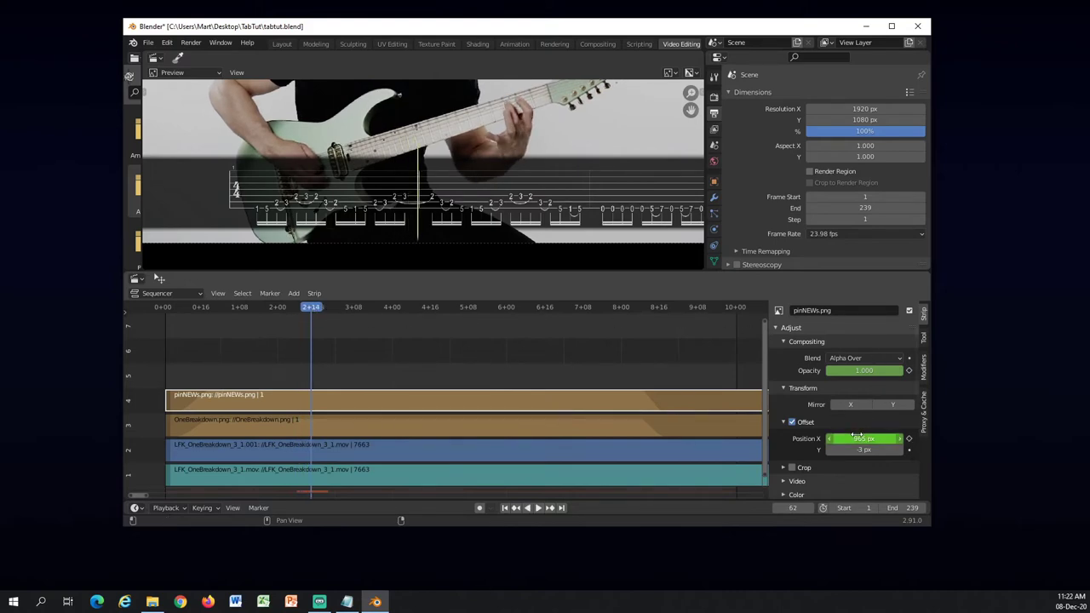
pyautogui.moveTo(863, 434); pyautogui.dragTo(900, 433)
pyautogui.press('i')
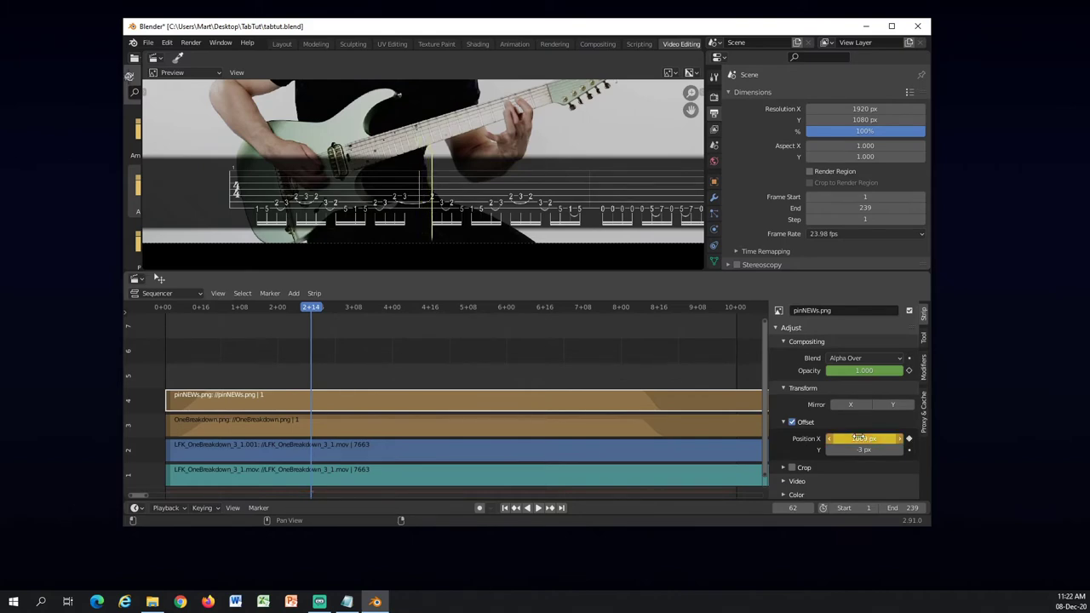
pyautogui.click(189, 307)
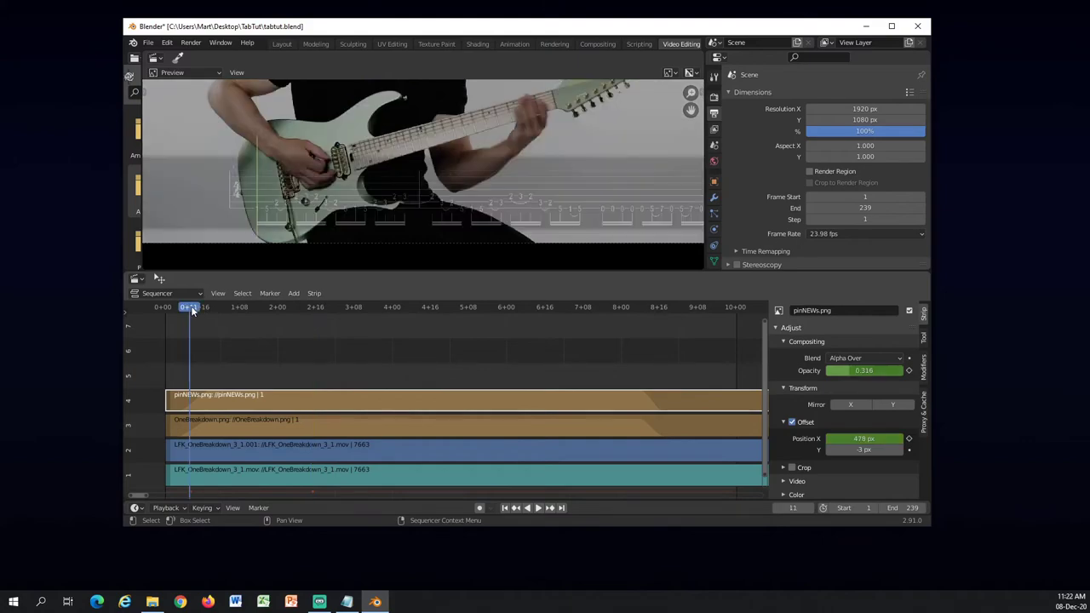
pyautogui.click(539, 508)
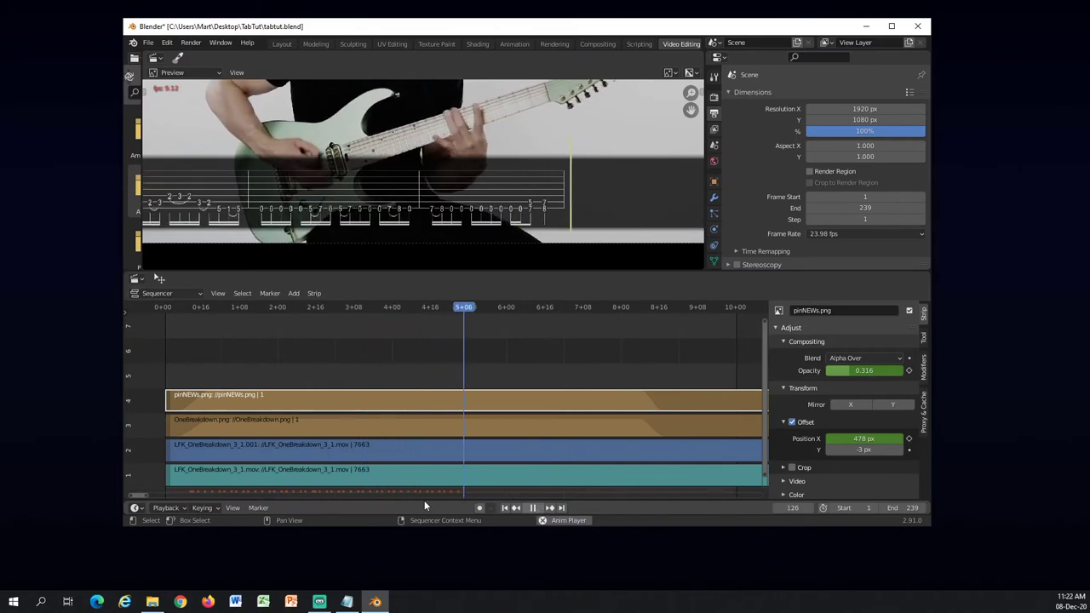
# Step: Keyframe the pin overlay's X offset at 786 px around frame 109
pyautogui.click(532, 507)
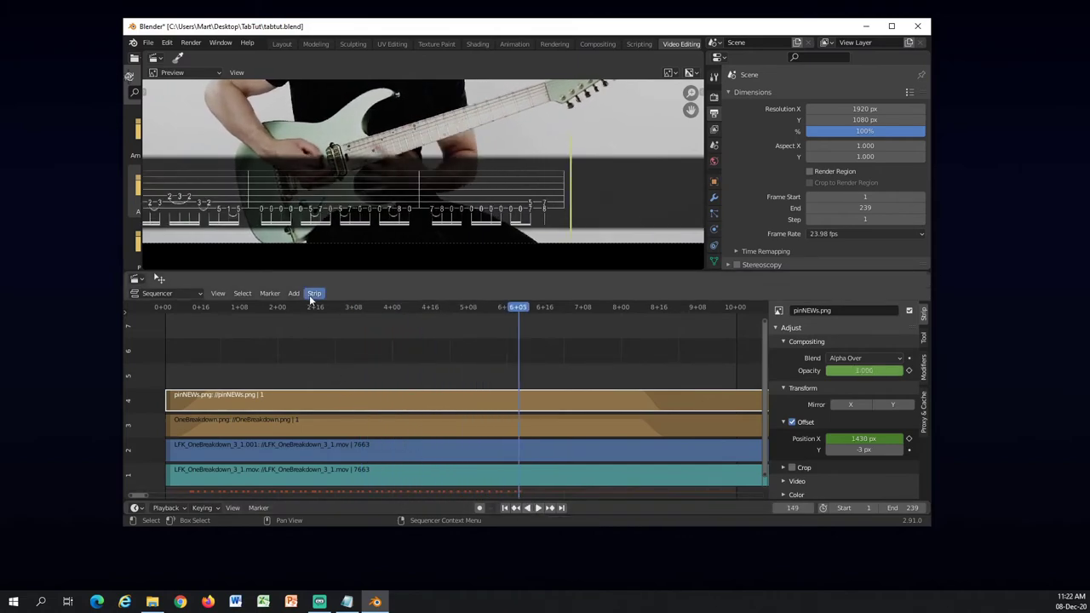
pyautogui.moveTo(313, 305); pyautogui.dragTo(408, 309)
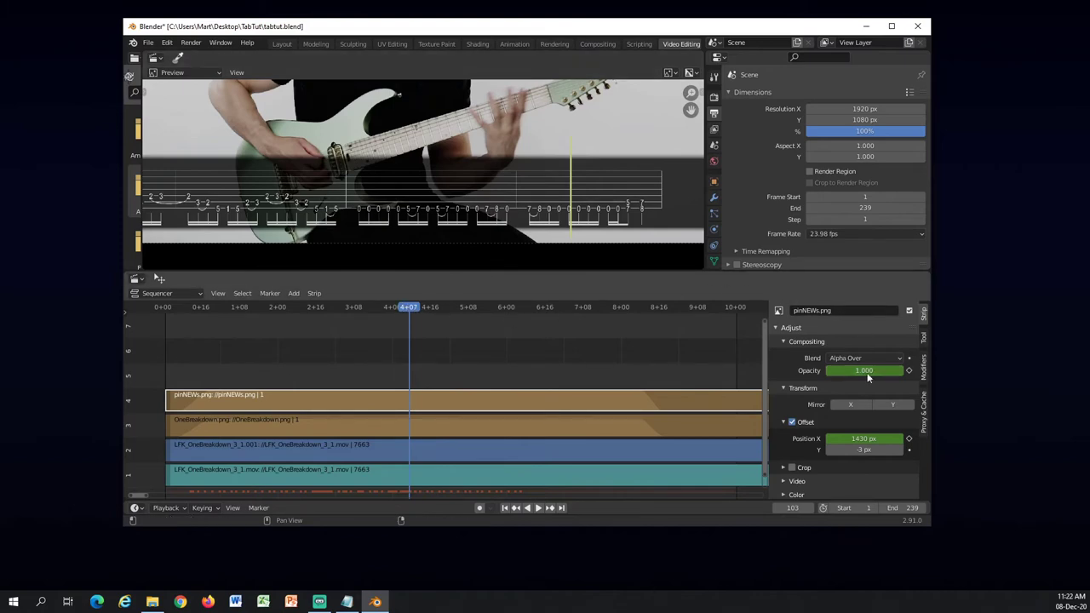
pyautogui.moveTo(865, 439); pyautogui.dragTo(755, 439)
pyautogui.press('i')
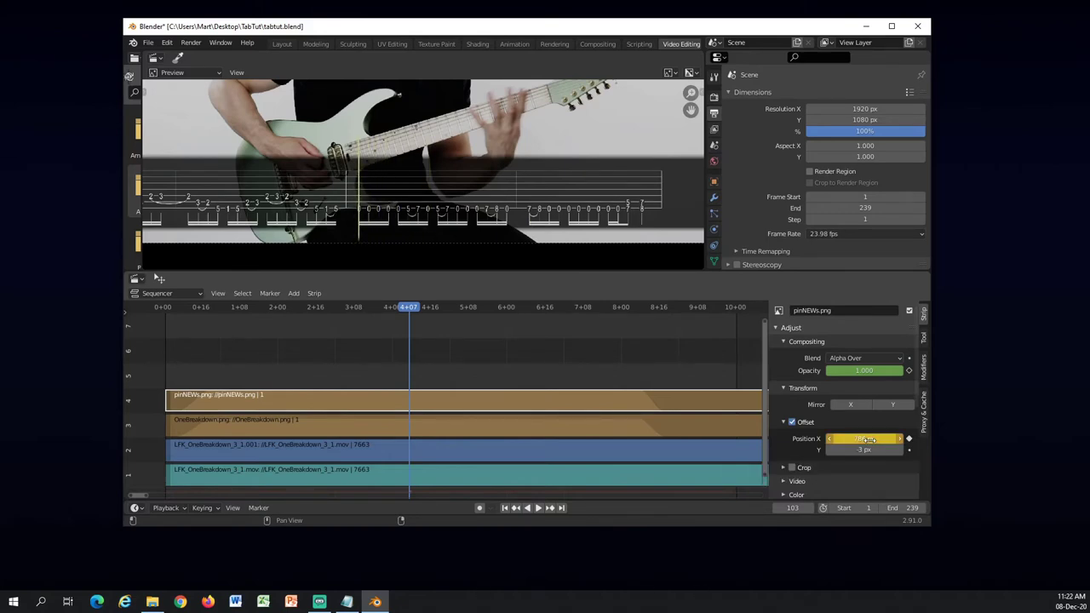
# Step: After a playback check, keyframe the pin's X offset at 493 px at frame 105
pyautogui.moveTo(378, 310); pyautogui.dragTo(340, 359)
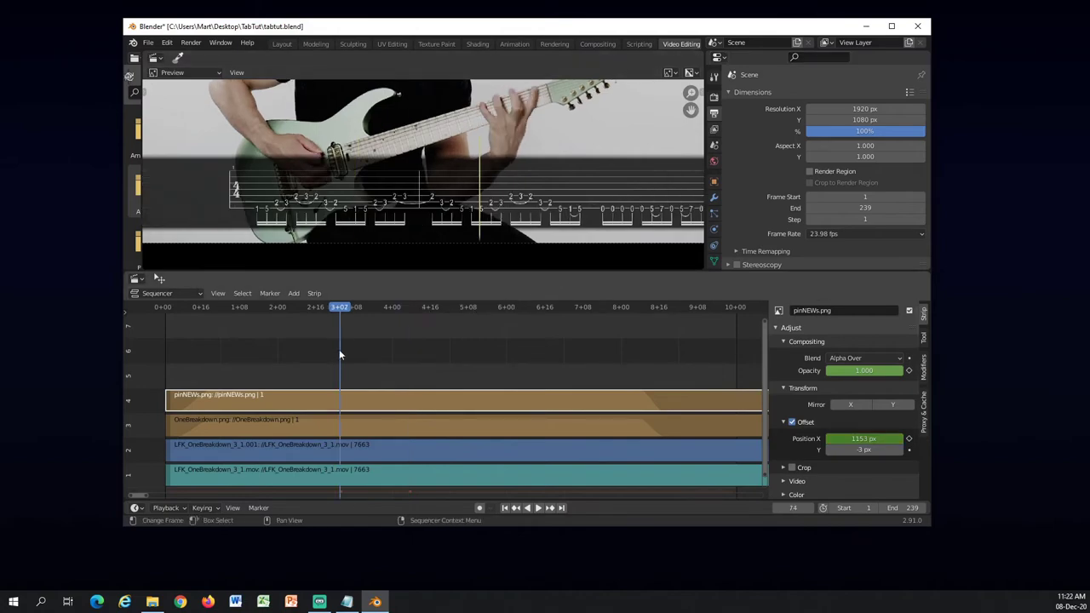
pyautogui.click(537, 508)
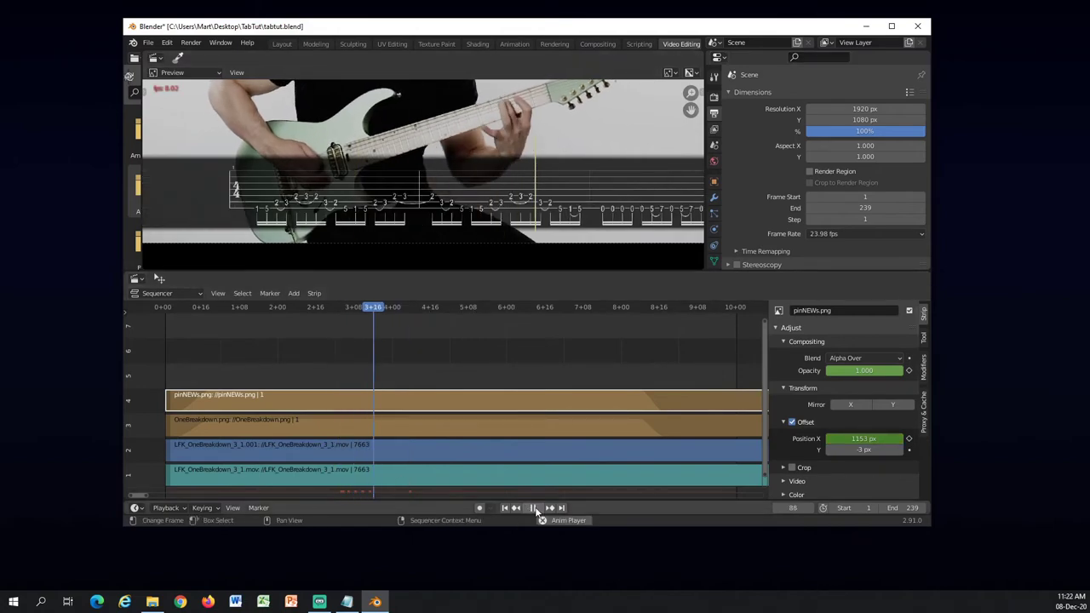
pyautogui.click(537, 508)
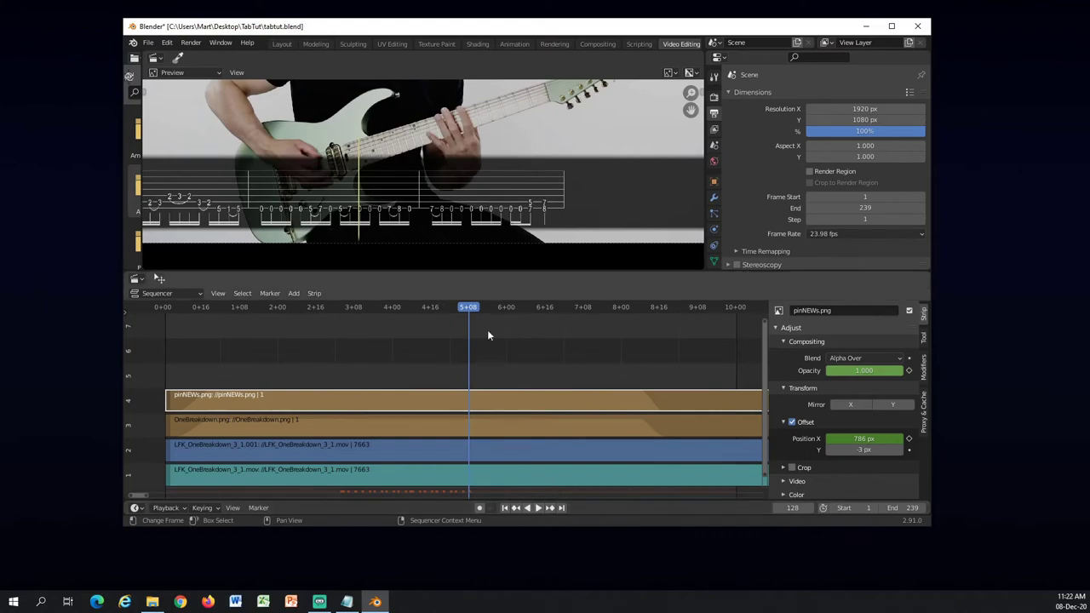
pyautogui.press('space')
pyautogui.moveTo(321, 307); pyautogui.dragTo(414, 311)
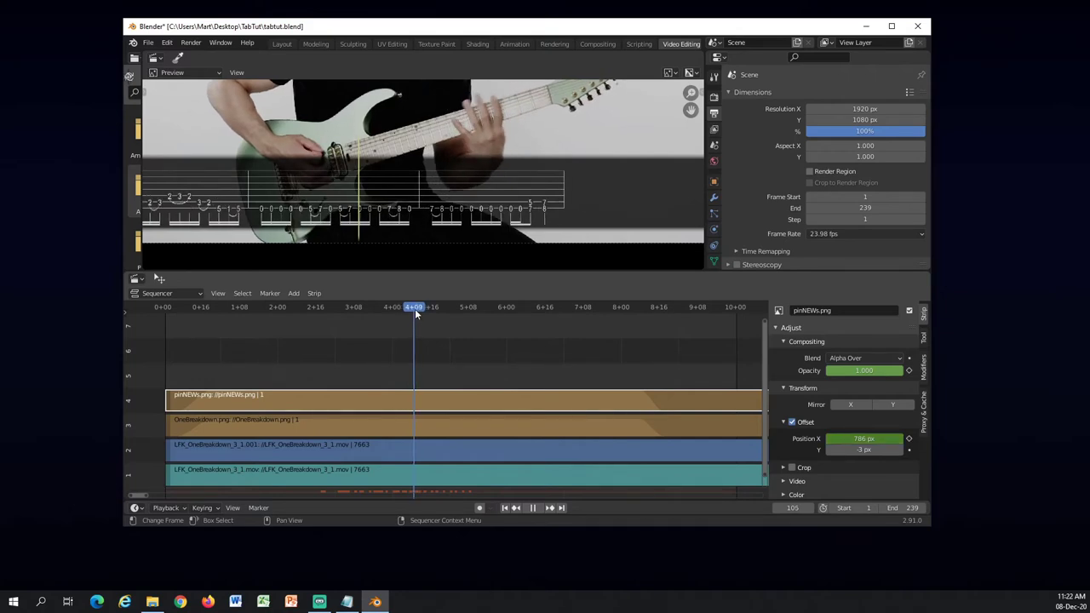
pyautogui.moveTo(415, 312); pyautogui.dragTo(416, 312)
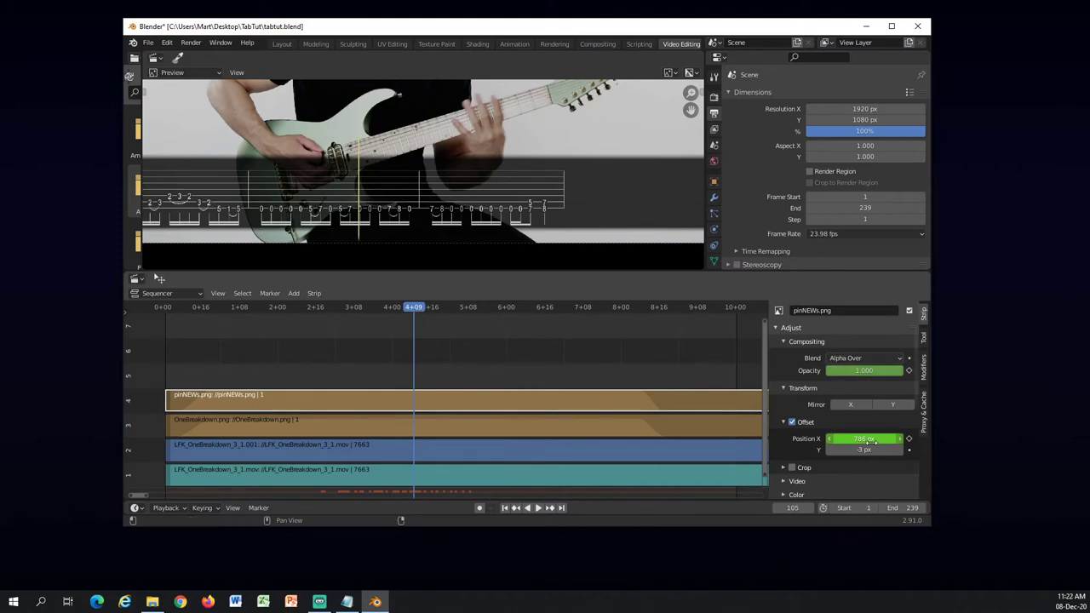
pyautogui.moveTo(865, 438)
pyautogui.mouseDown()
pyautogui.moveTo(809, 438)
pyautogui.moveTo(868, 438)
pyautogui.mouseUp()
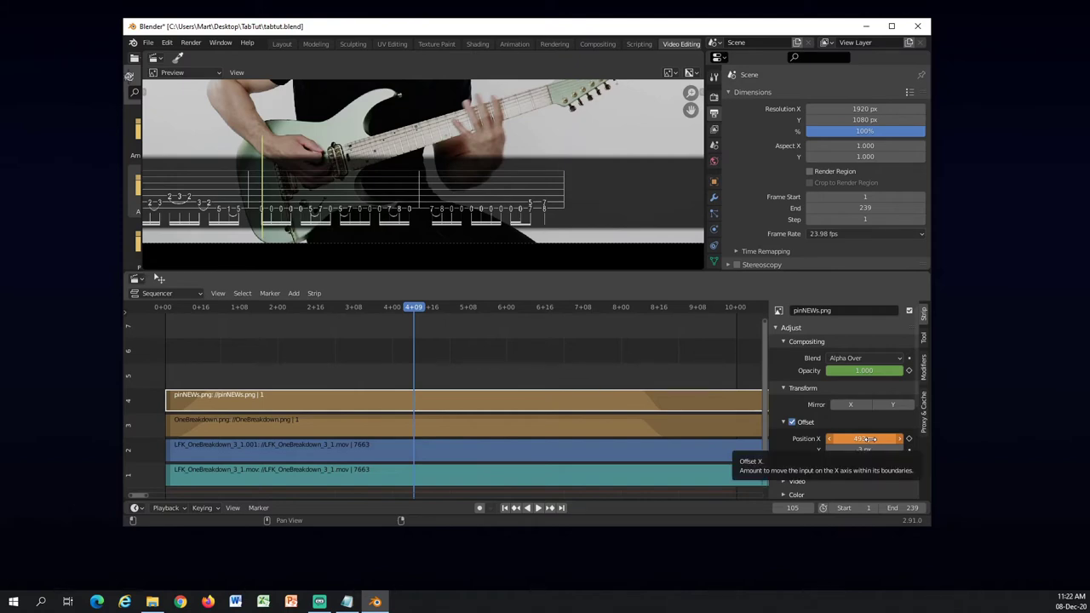
pyautogui.press('i')
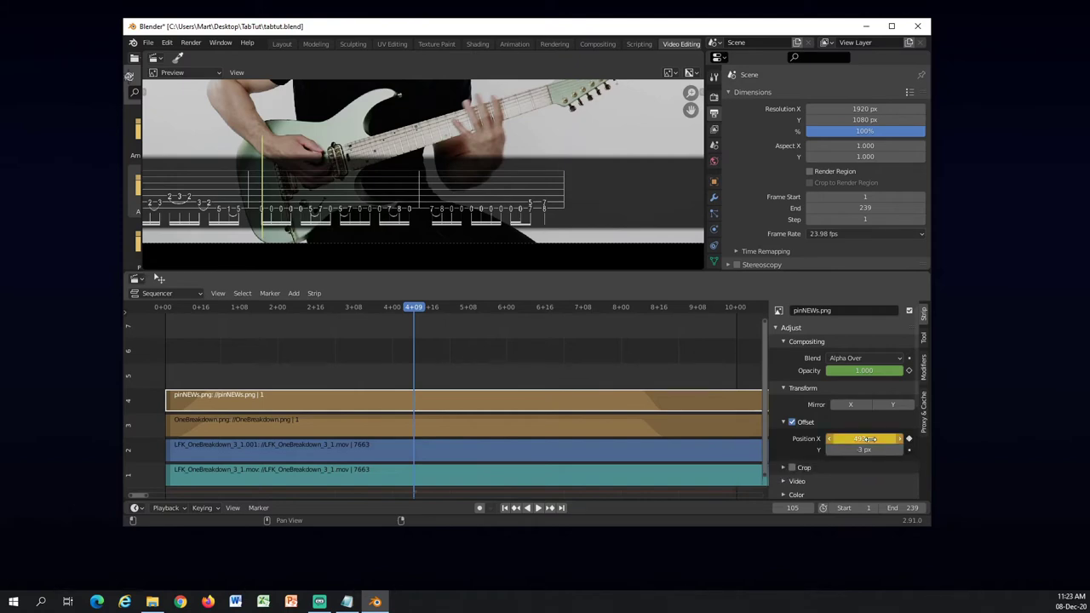
# Step: Play back from frames 86 and 142 to confirm the pin stays aligned on the tab
pyautogui.click(373, 306)
pyautogui.press('space')
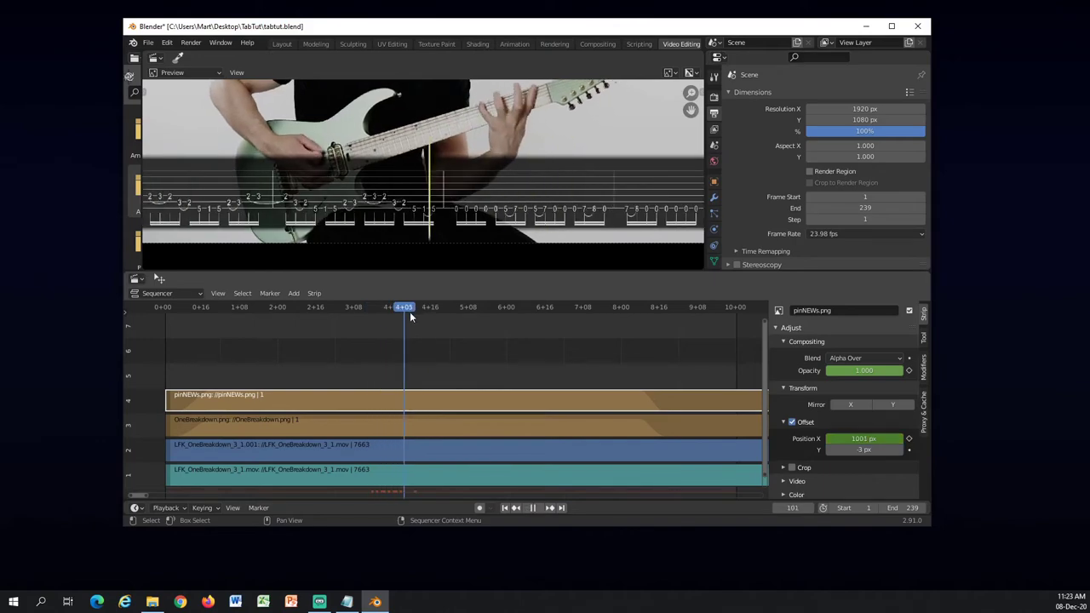
pyautogui.moveTo(426, 315)
pyautogui.mouseDown()
pyautogui.moveTo(414, 310)
pyautogui.moveTo(428, 312)
pyautogui.mouseUp()
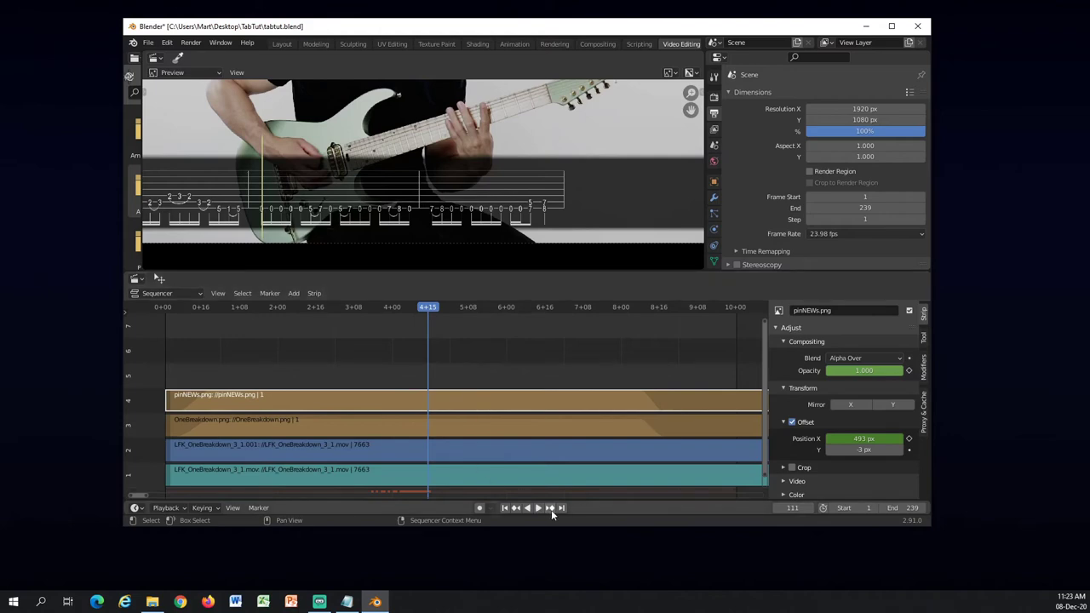
pyautogui.click(537, 507)
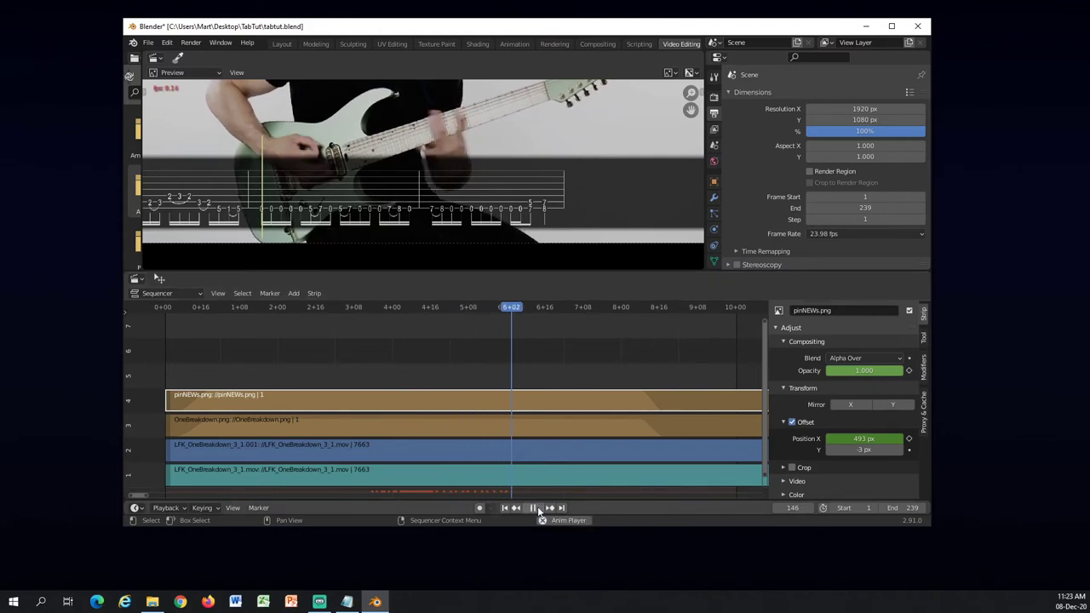
pyautogui.click(537, 507)
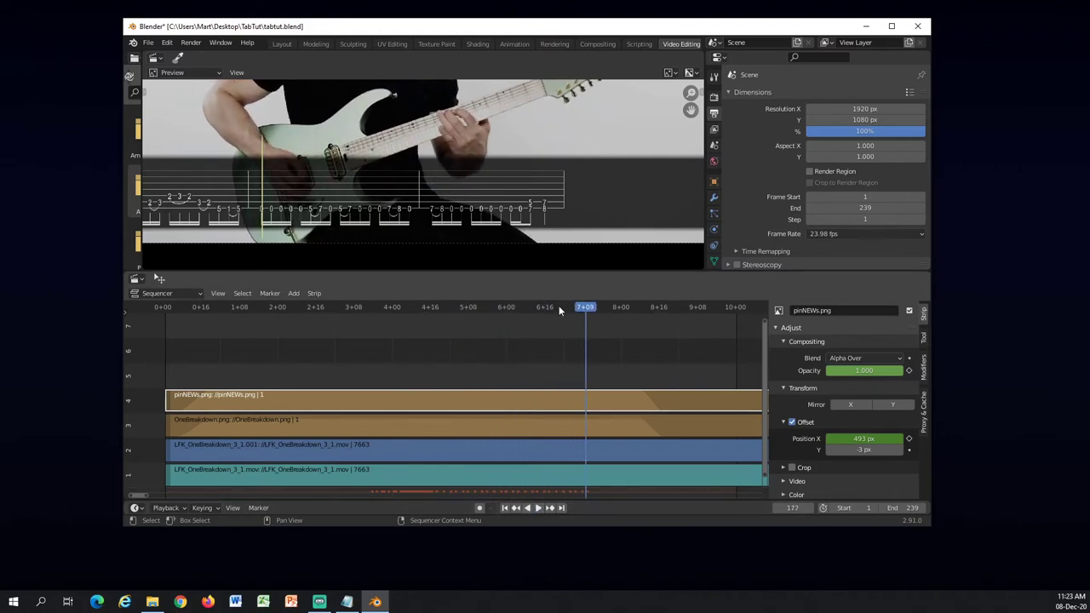
pyautogui.click(368, 306)
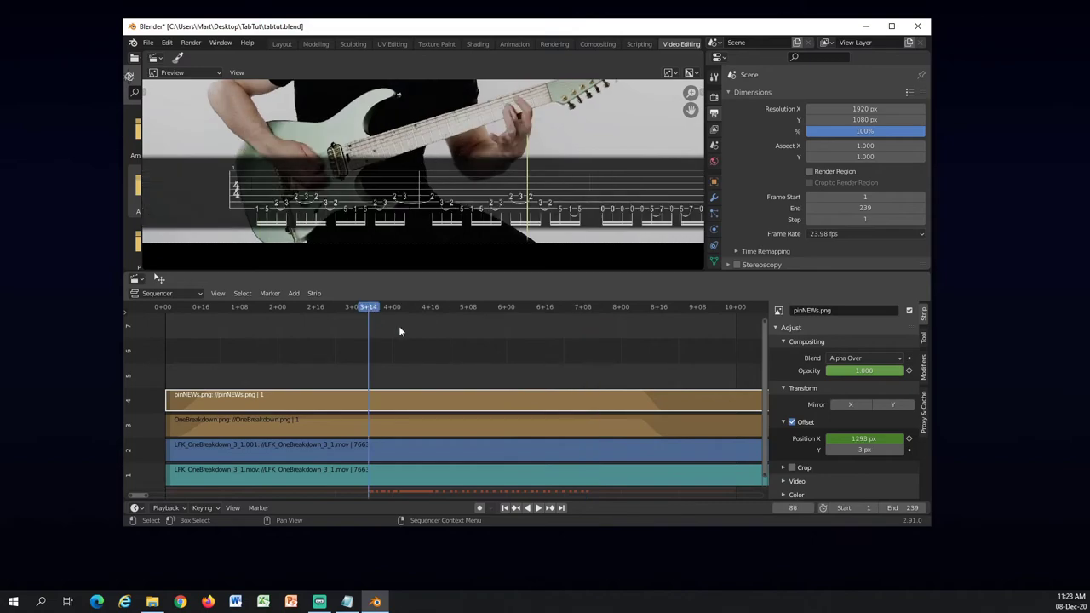
pyautogui.click(538, 508)
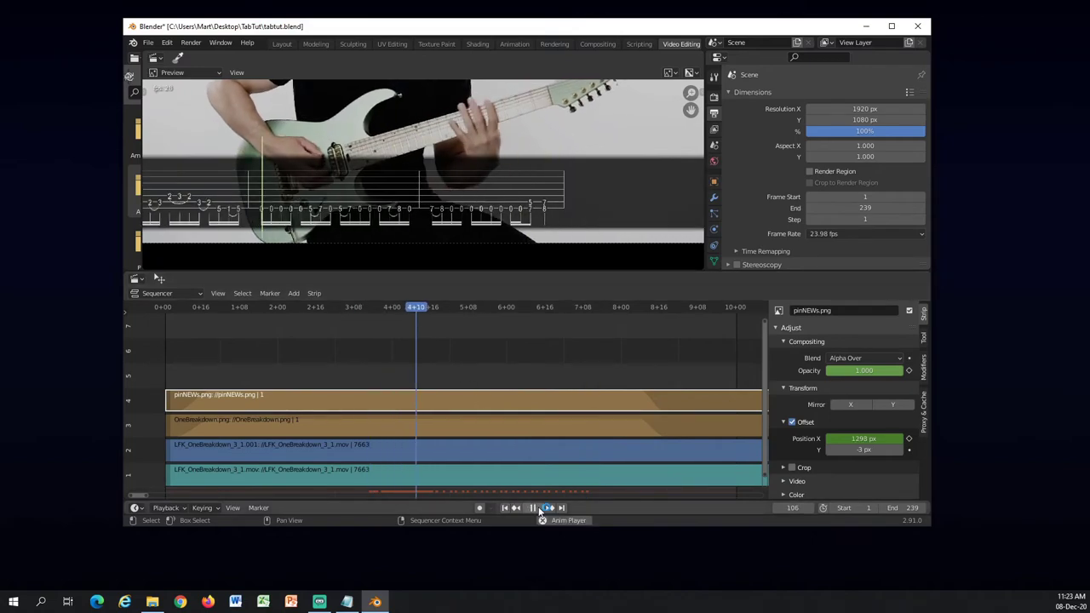
pyautogui.click(537, 508)
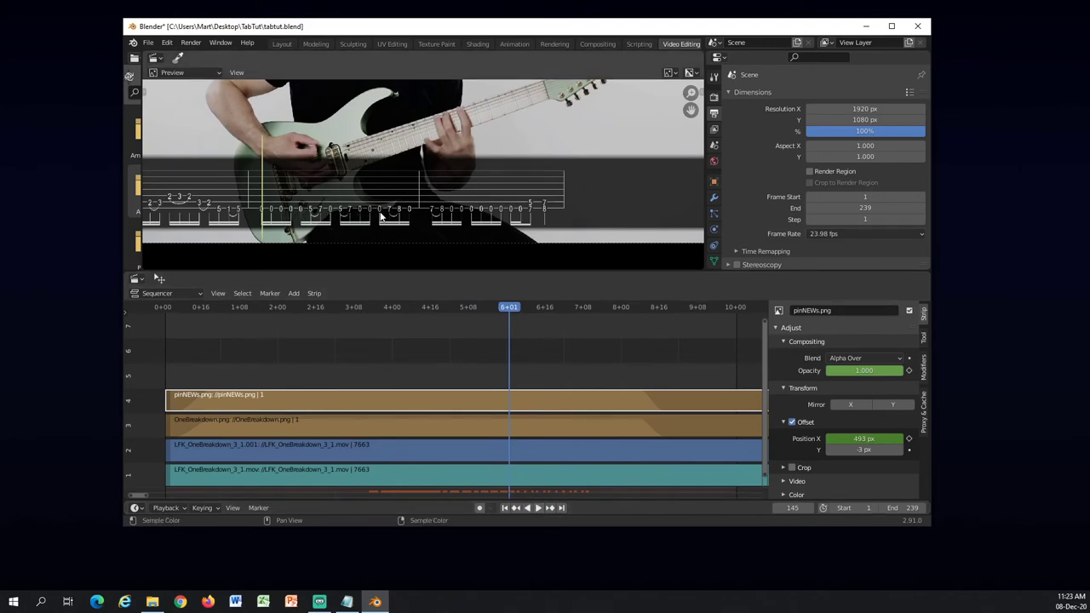
pyautogui.click(502, 307)
pyautogui.press('space')
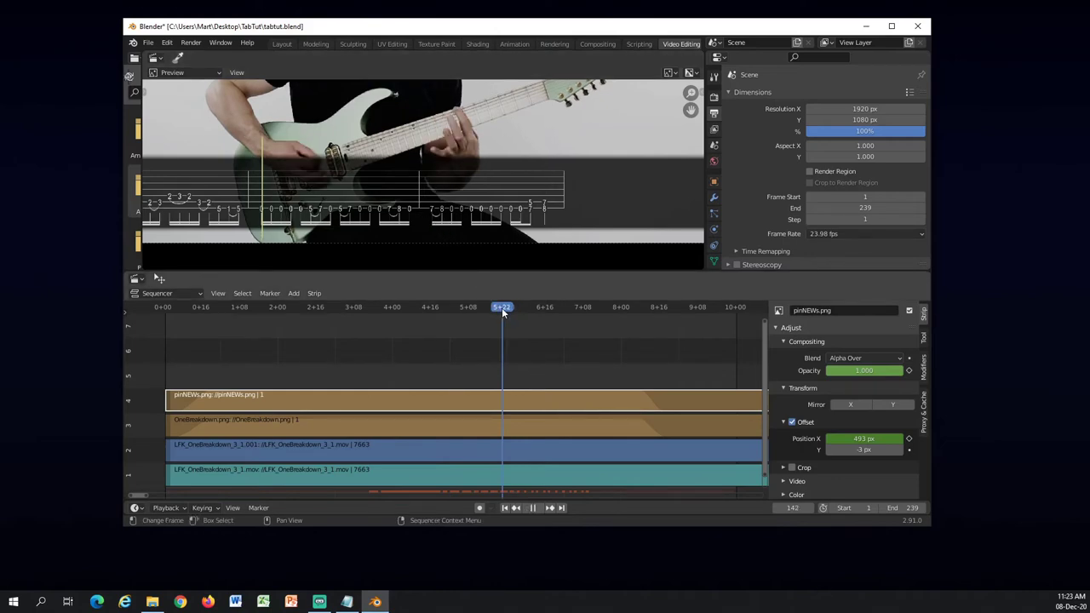
pyautogui.moveTo(504, 308)
pyautogui.mouseDown()
pyautogui.moveTo(483, 307)
pyautogui.moveTo(505, 312)
pyautogui.mouseUp()
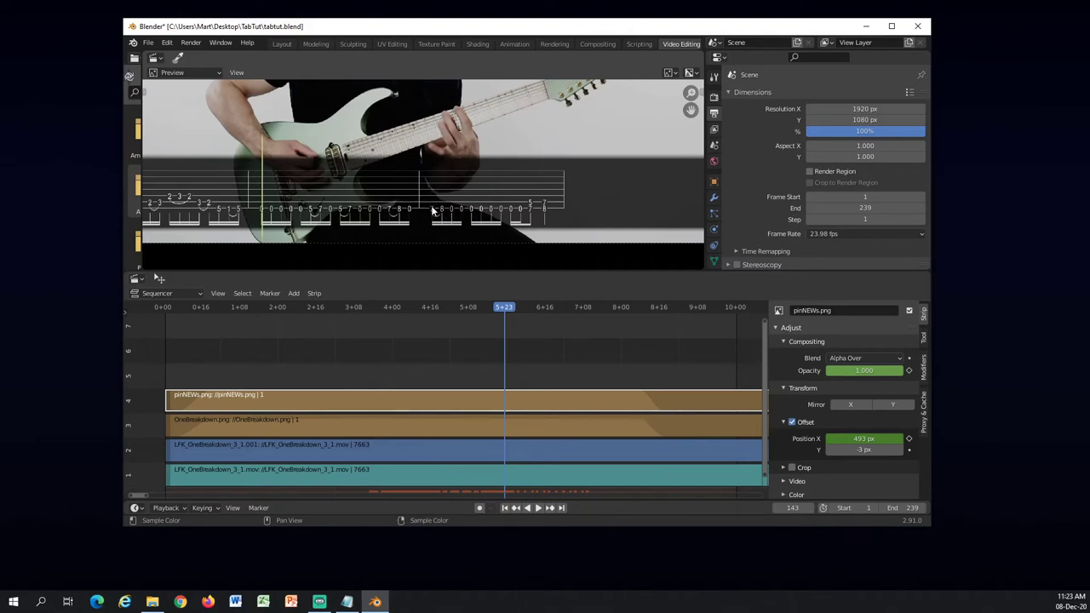
# Step: Keyframe the pin overlay further right twice, around frame 170, checking with playback
pyautogui.moveTo(864, 439); pyautogui.dragTo(918, 438)
pyautogui.press('i')
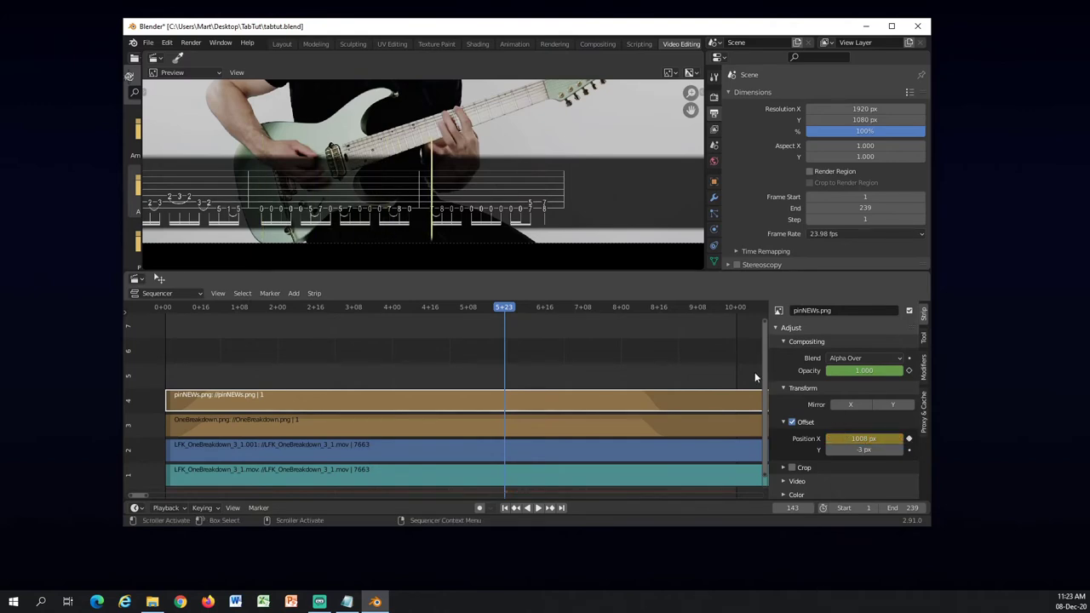
pyautogui.click(539, 508)
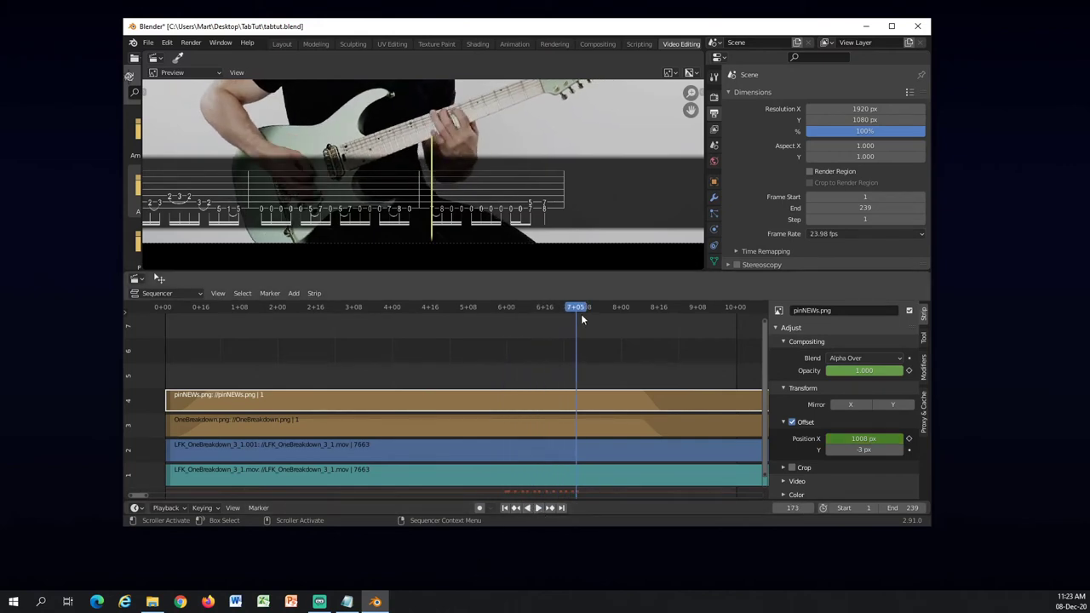
pyautogui.moveTo(581, 313)
pyautogui.mouseDown()
pyautogui.moveTo(537, 308)
pyautogui.moveTo(577, 316)
pyautogui.mouseUp()
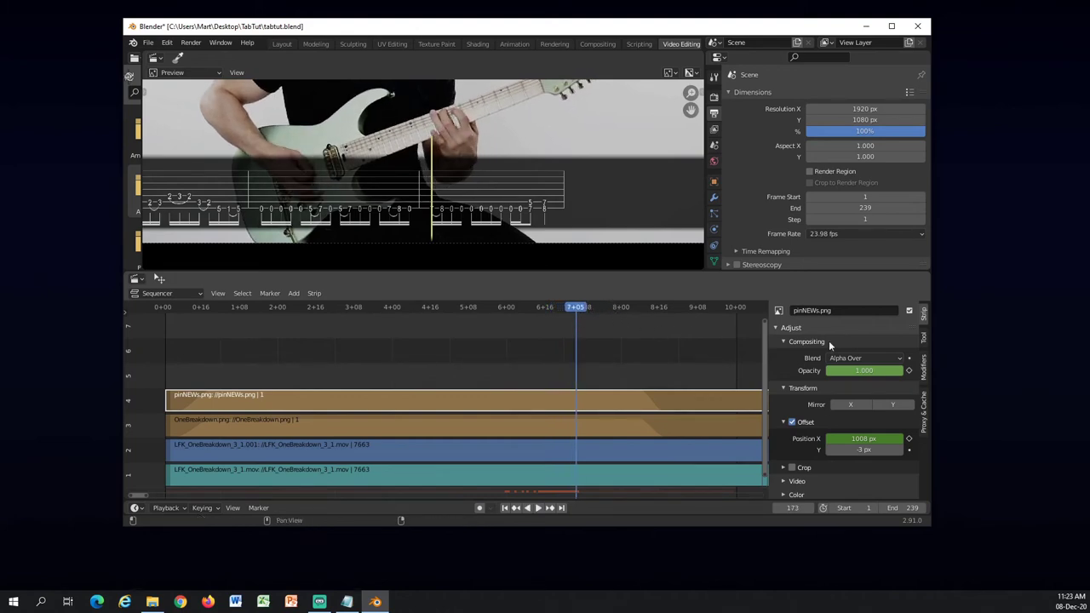
pyautogui.moveTo(862, 438)
pyautogui.mouseDown()
pyautogui.moveTo(904, 438)
pyautogui.moveTo(858, 438)
pyautogui.mouseUp()
pyautogui.press('i')
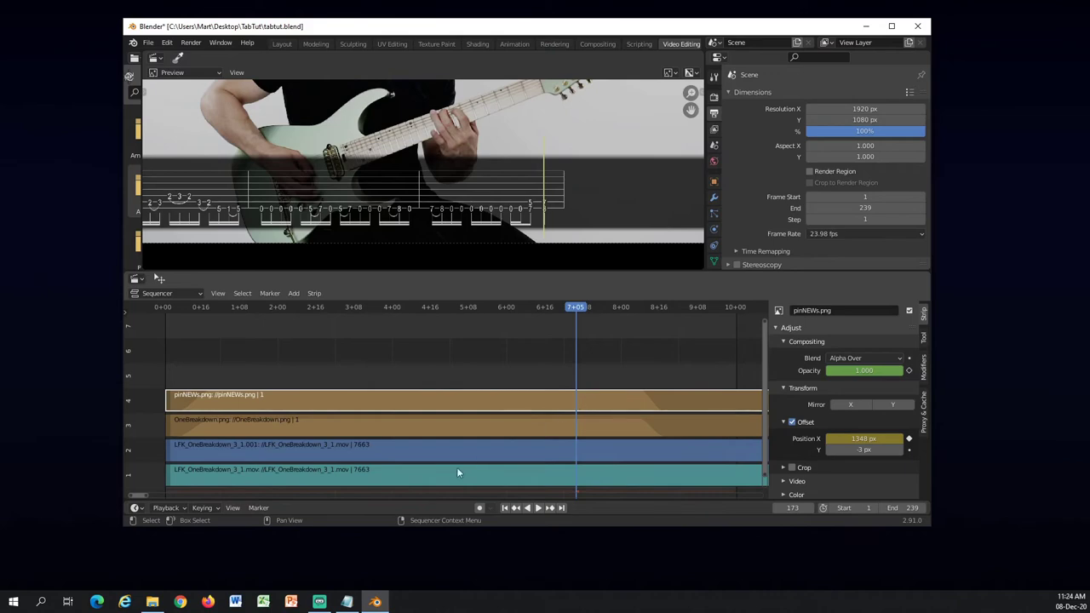
pyautogui.click(538, 508)
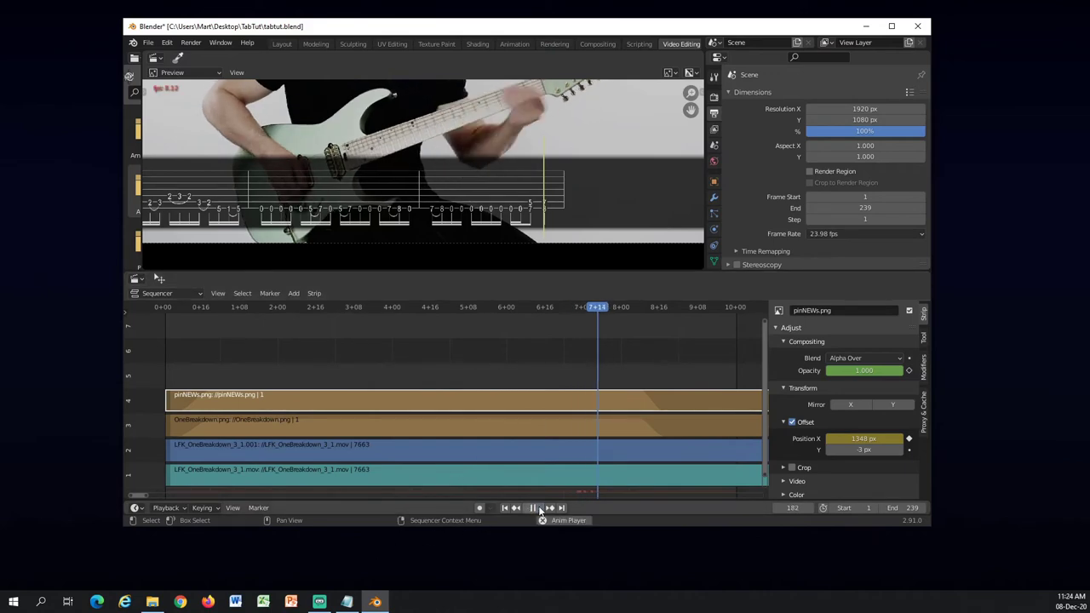
pyautogui.click(539, 509)
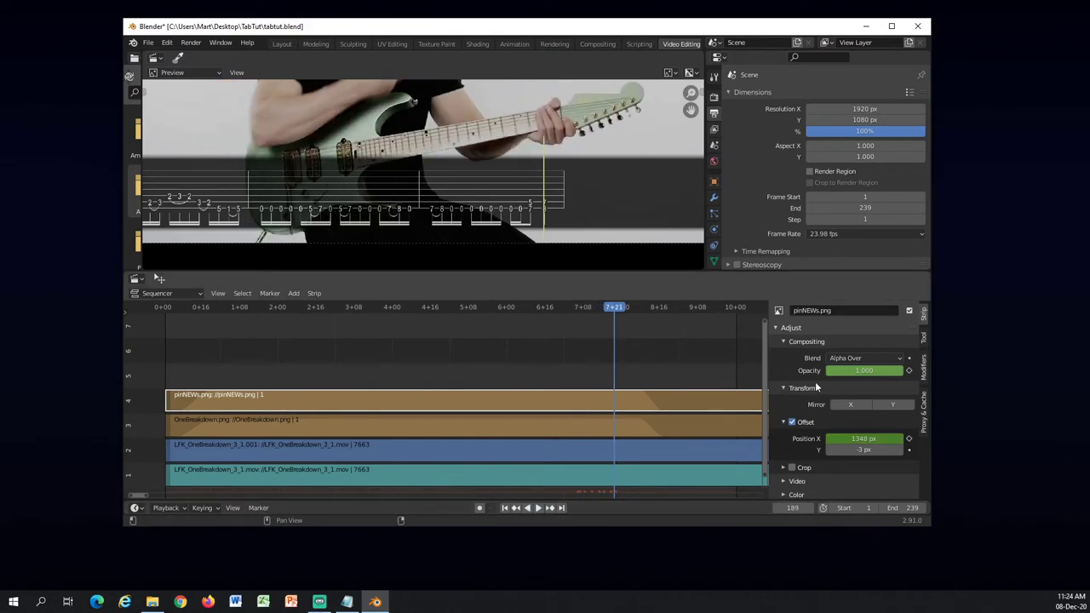
# Step: Keyframe the pin's X offset at 1348 px at frame 181 and 1950 px at frame 184, then preview
pyautogui.moveTo(563, 306); pyautogui.dragTo(594, 317)
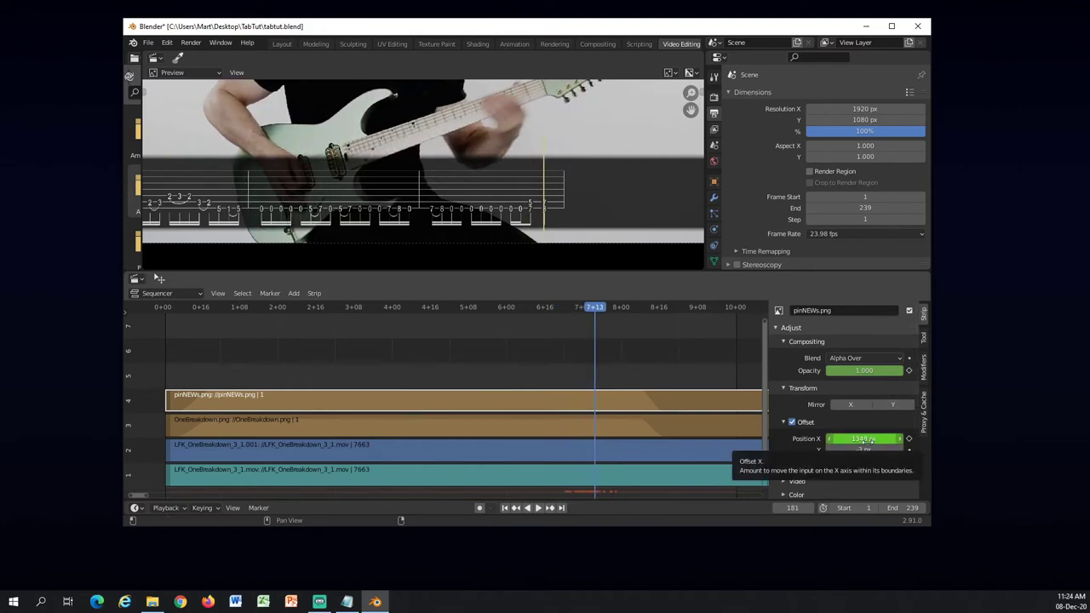
pyautogui.press('i')
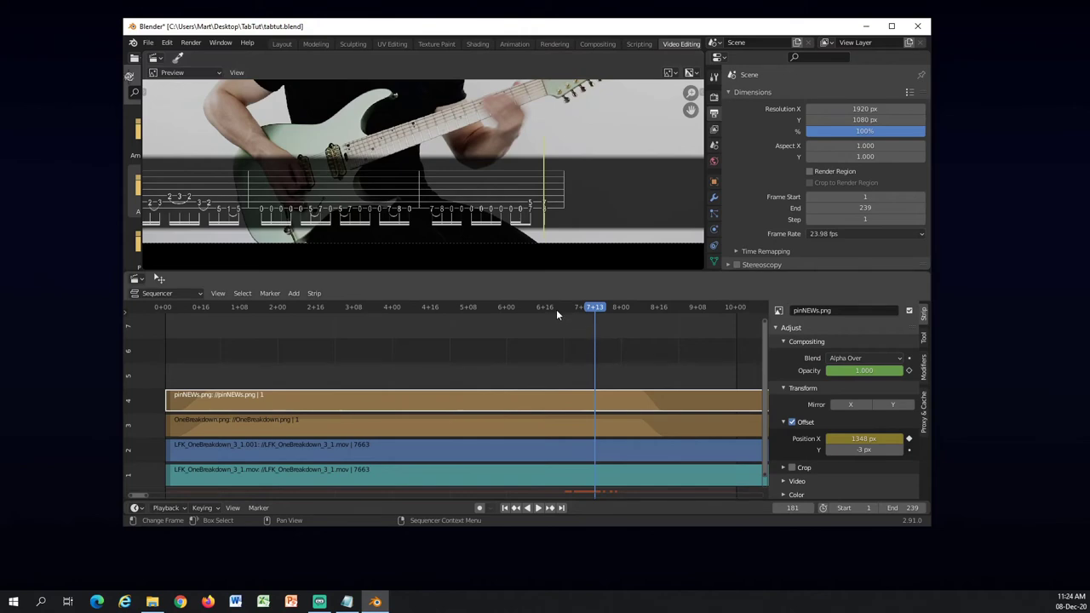
pyautogui.moveTo(566, 308); pyautogui.dragTo(619, 308)
pyautogui.moveTo(885, 439); pyautogui.dragTo(863, 440)
pyautogui.press('i')
pyautogui.click(480, 308)
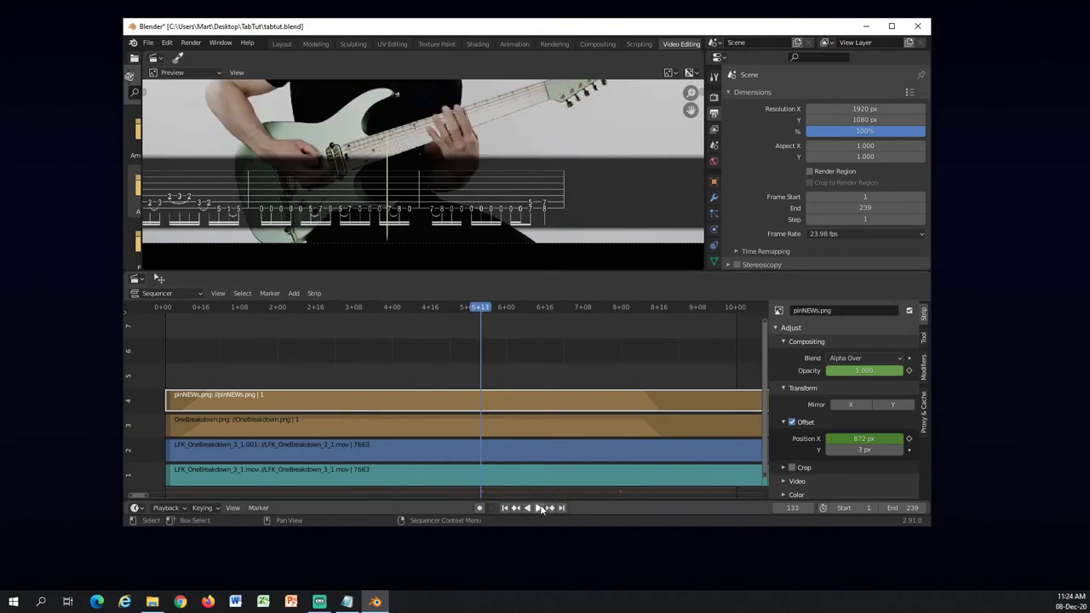
pyautogui.press('space')
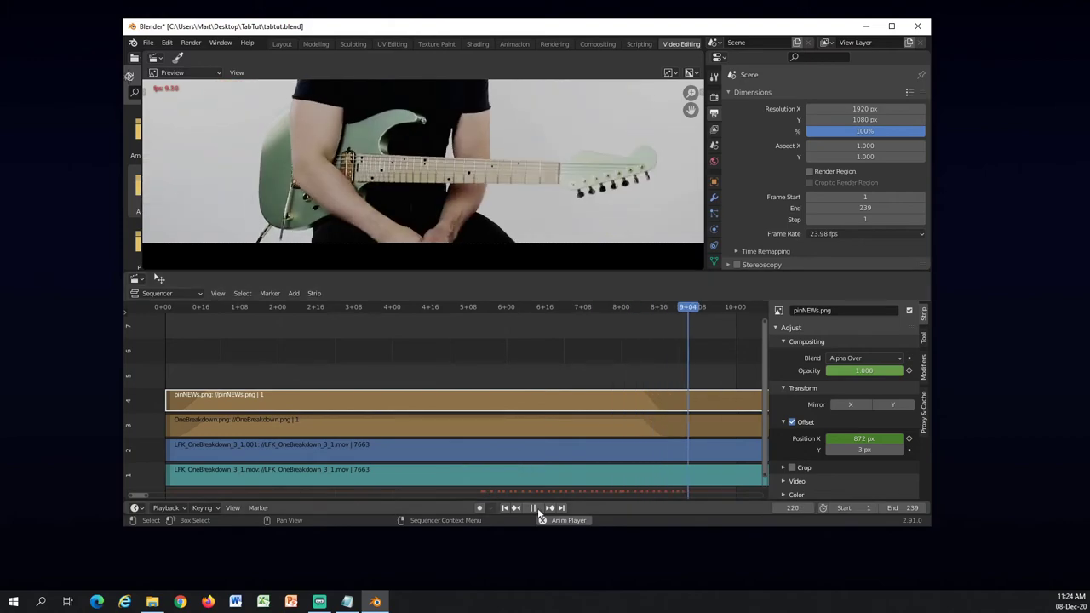
pyautogui.click(534, 508)
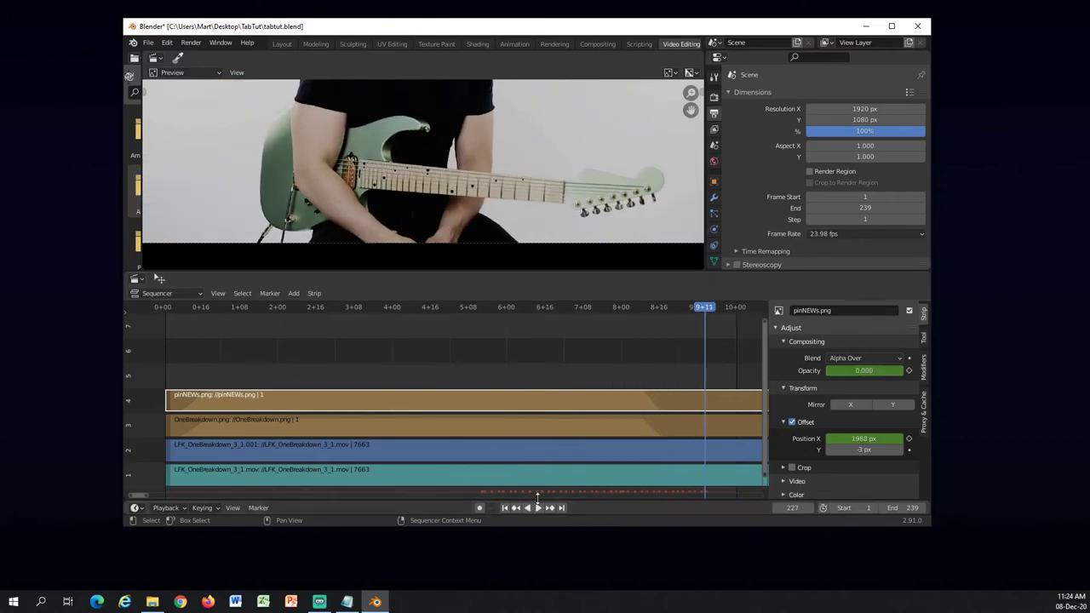
pyautogui.click(176, 308)
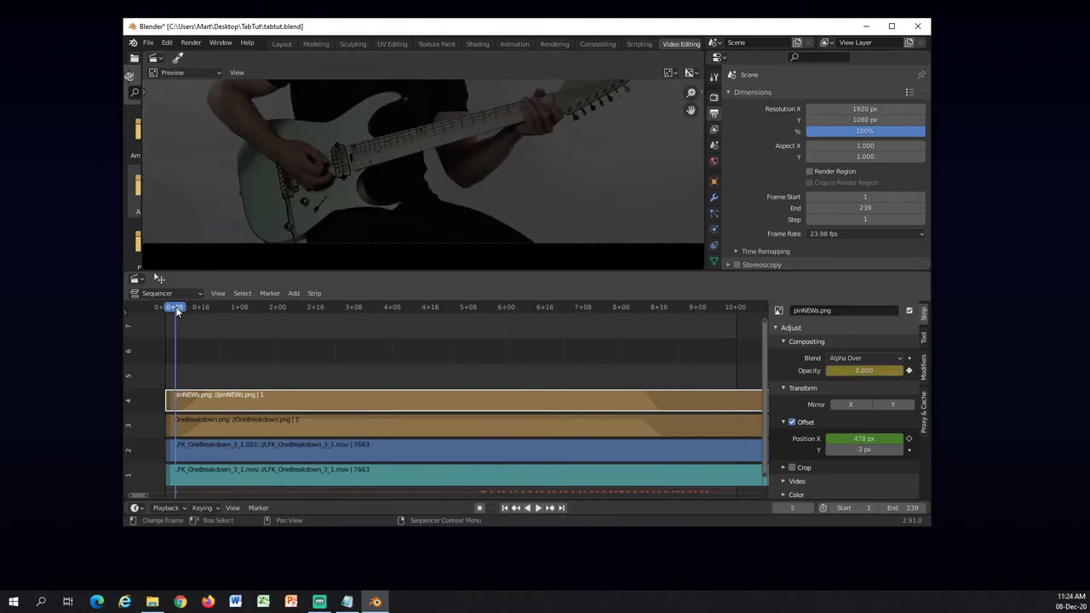
pyautogui.click(538, 508)
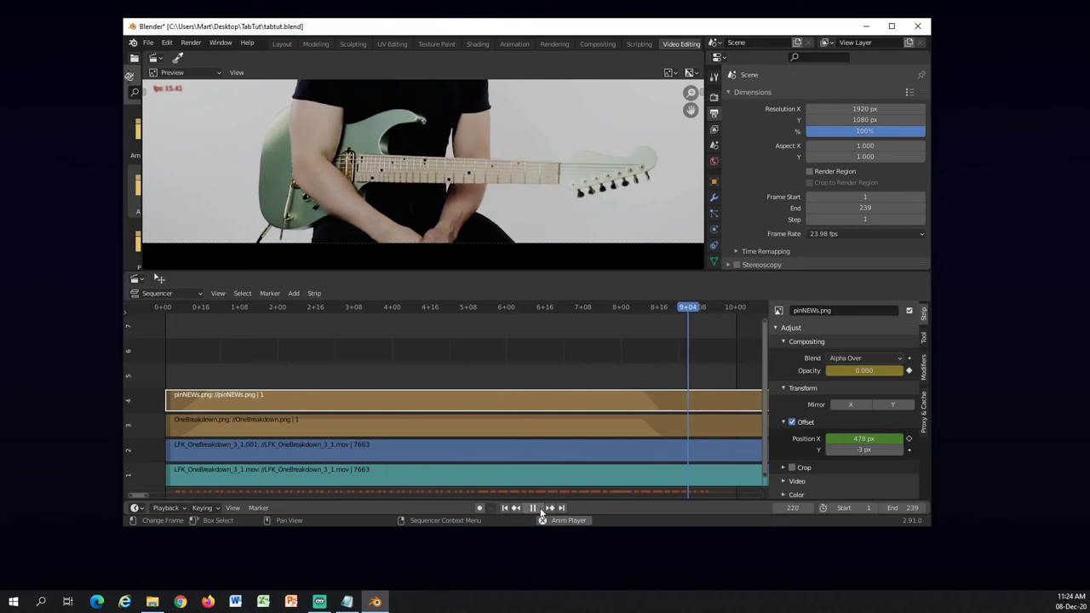
pyautogui.click(536, 508)
# Step: Save tabtut.blend, then zoom out the timeline and check the overlay at frame 72
pyautogui.click(147, 43)
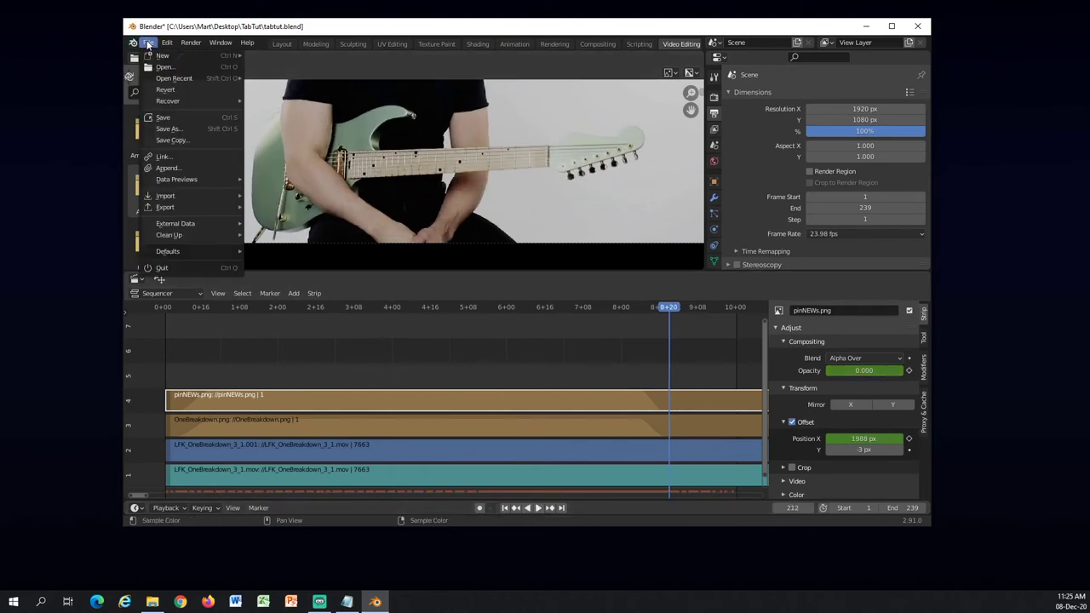
pyautogui.click(174, 124)
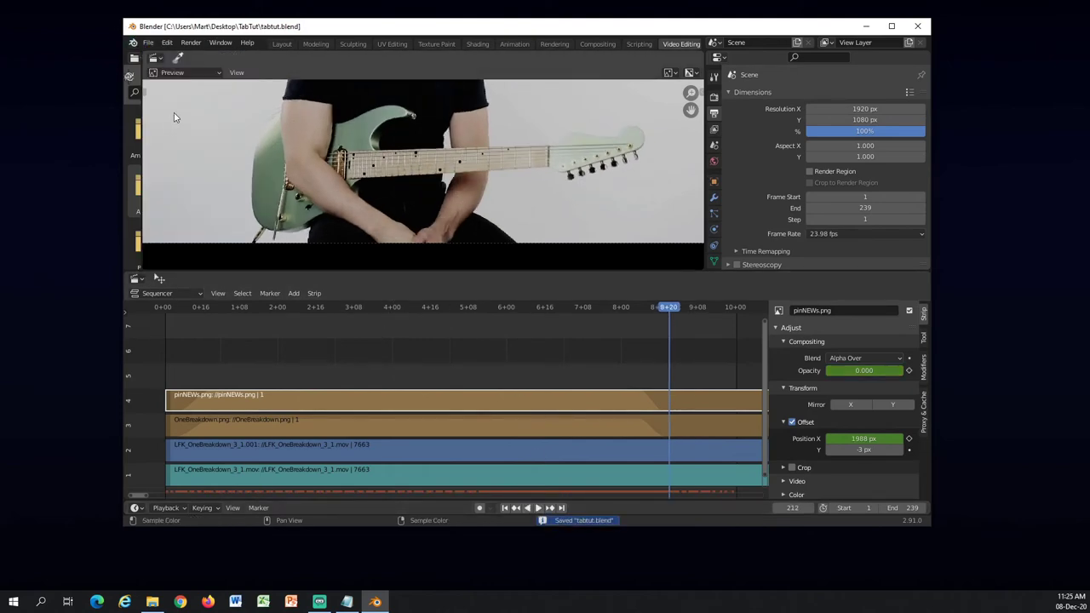
pyautogui.scroll(-5, 452, 396)
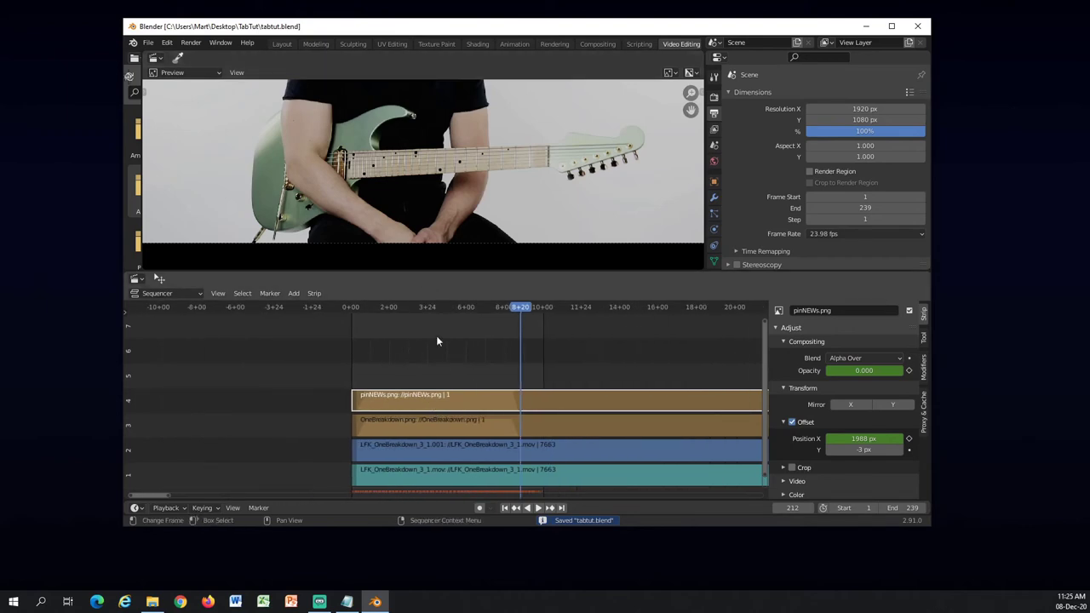
pyautogui.scroll(-2, 437, 215)
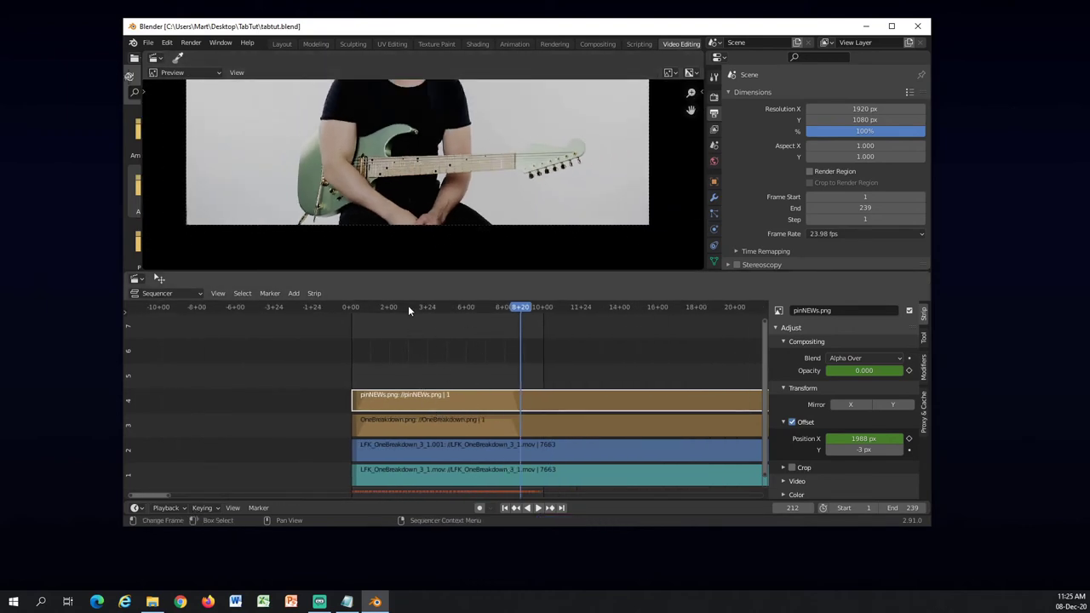
pyautogui.click(409, 307)
pyautogui.scroll(-1, 457, 179)
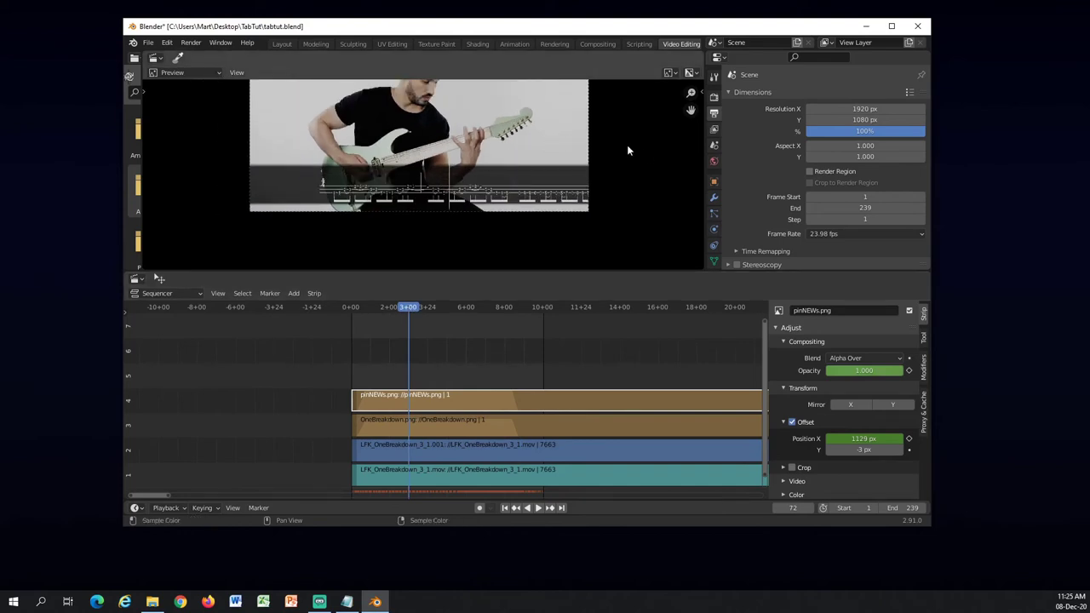
pyautogui.scroll(1, 622, 183)
pyautogui.scroll(-1, 619, 203)
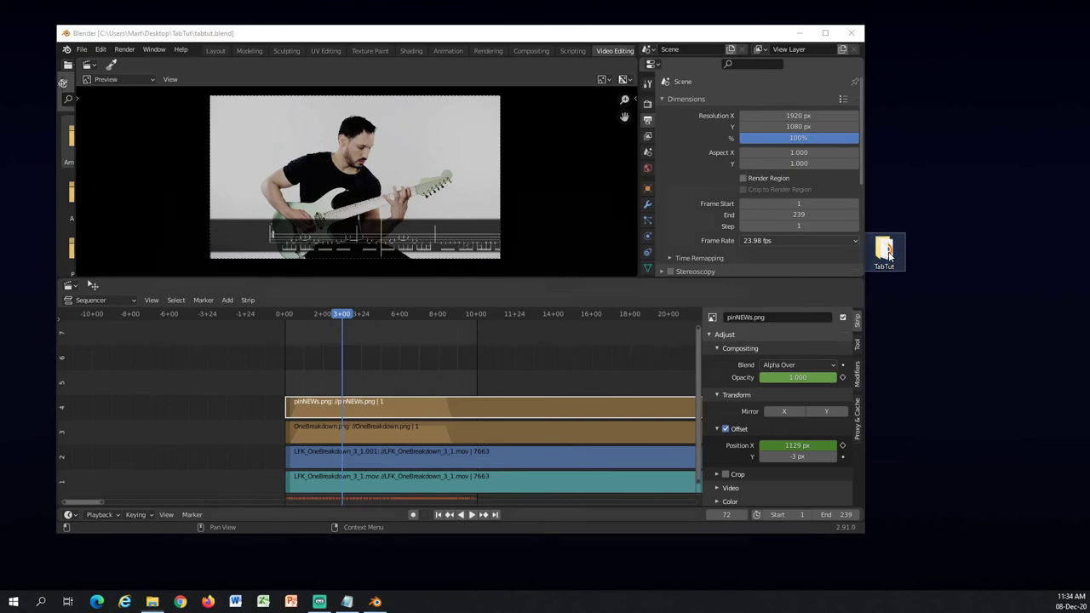
# Step: Preview TABMask1.png from the TabTut folder in Photos, then close it and minimize Explorer
pyautogui.doubleClick(889, 252)
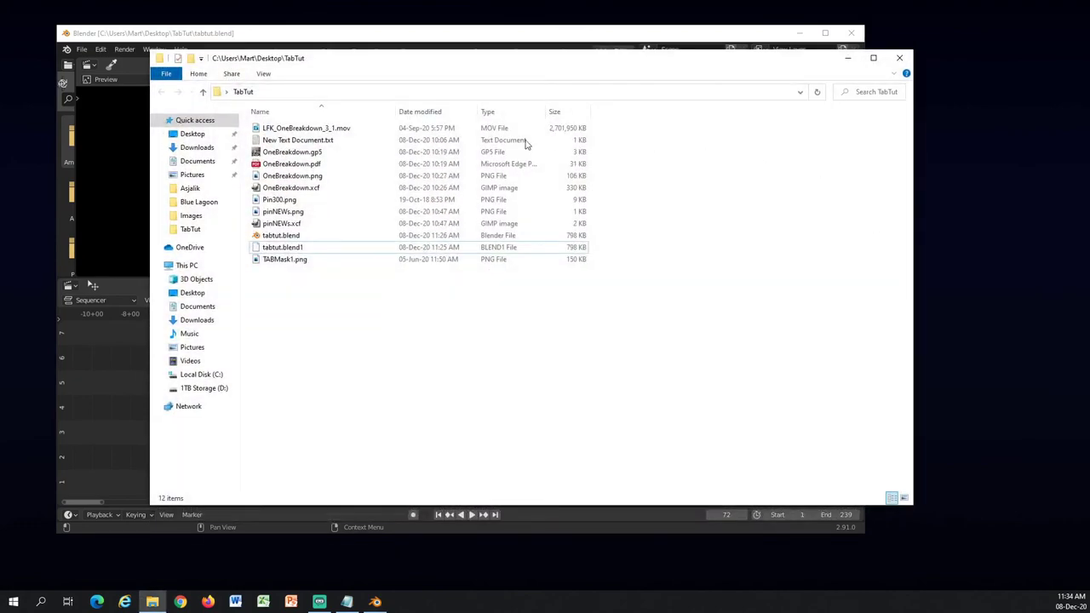
pyautogui.doubleClick(298, 259)
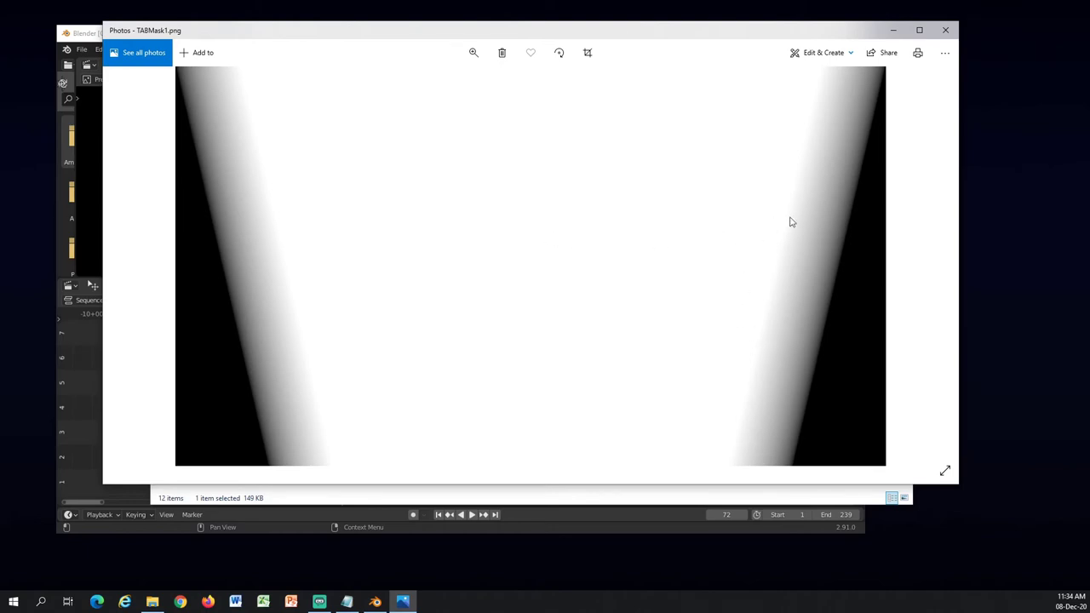
pyautogui.click(947, 32)
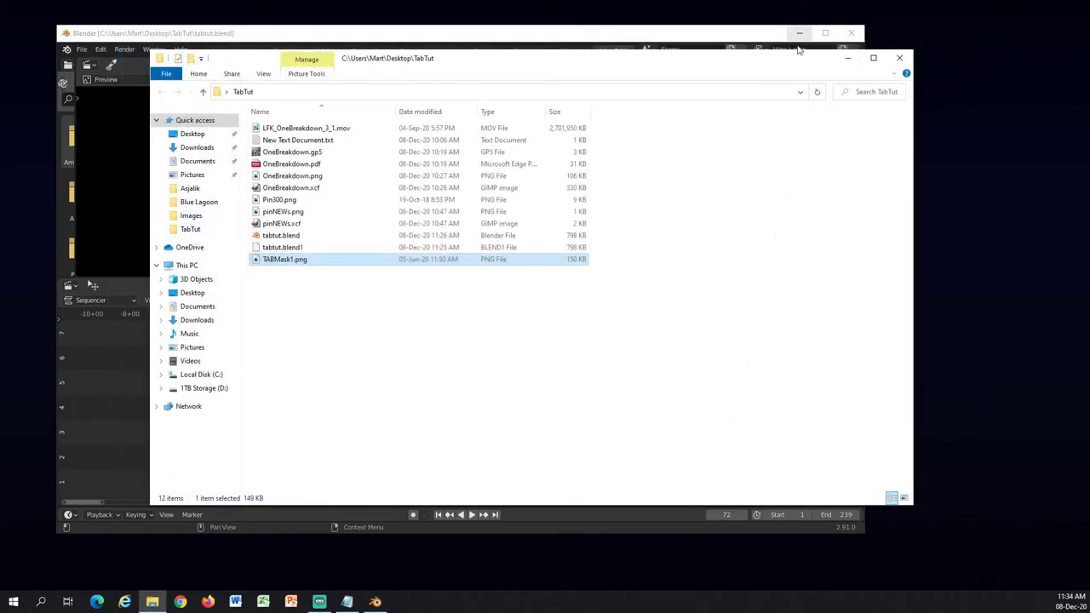
pyautogui.click(847, 59)
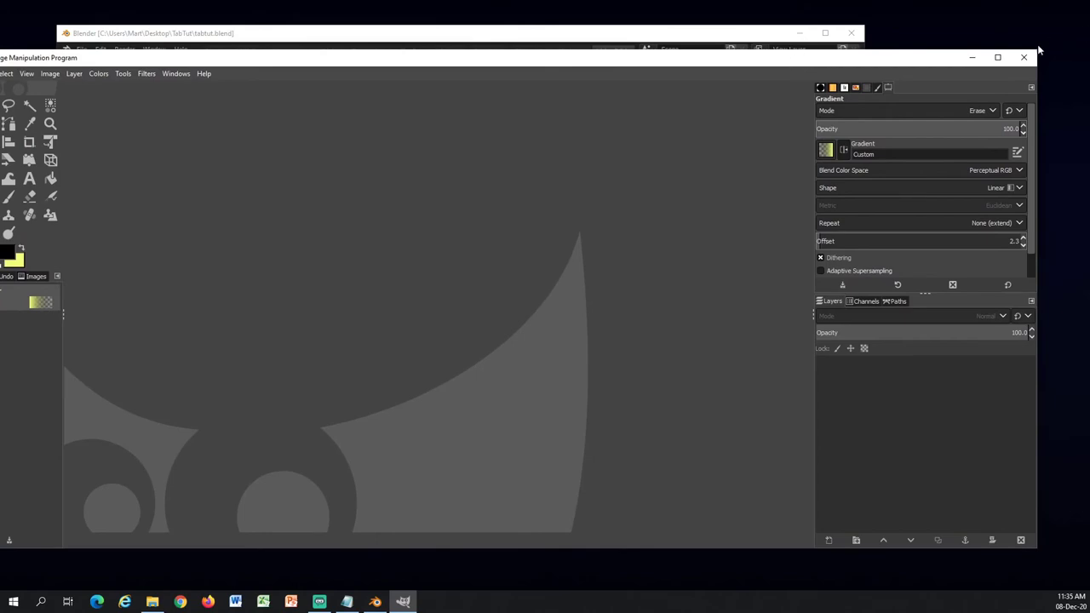
# Step: Create a new 1920×1080 GIMP image at 50% zoom, with the window covering Blender
pyautogui.moveTo(758, 57); pyautogui.dragTo(785, 17)
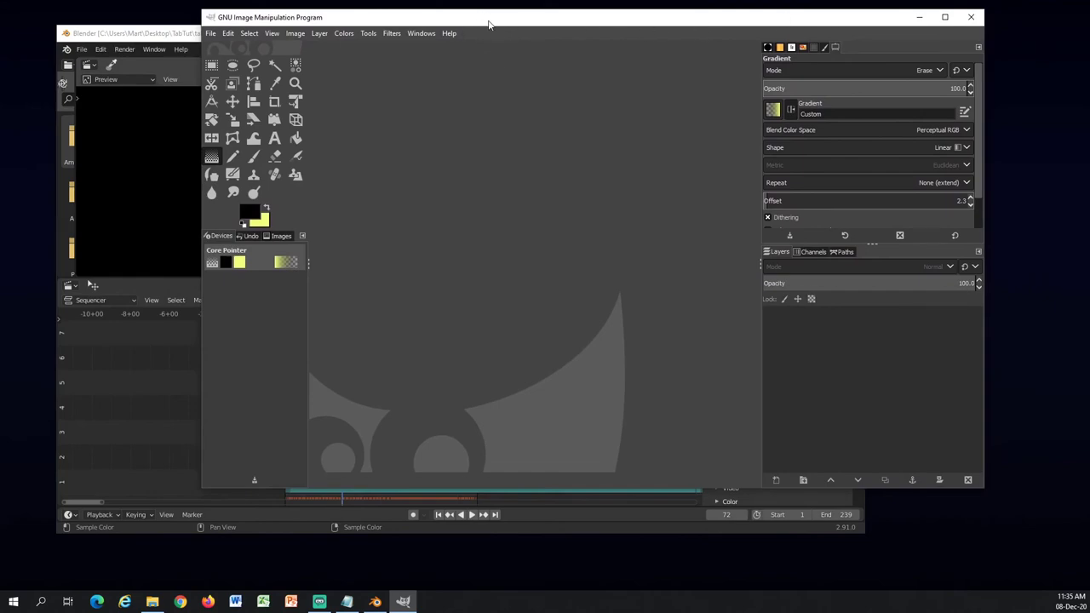
pyautogui.moveTo(491, 22); pyautogui.dragTo(473, 23)
pyautogui.click(192, 33)
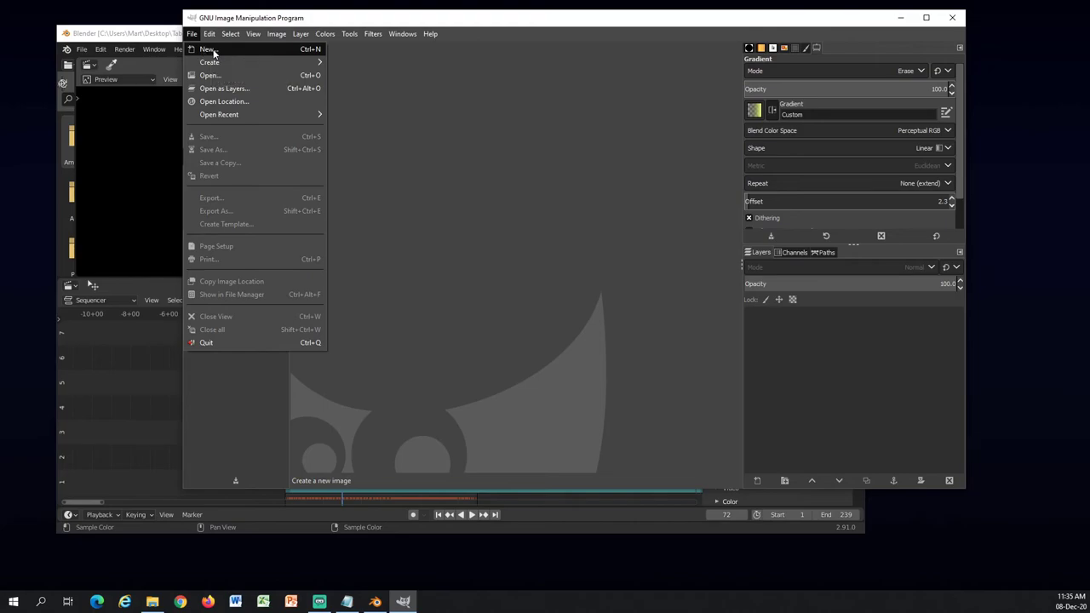
pyautogui.click(204, 49)
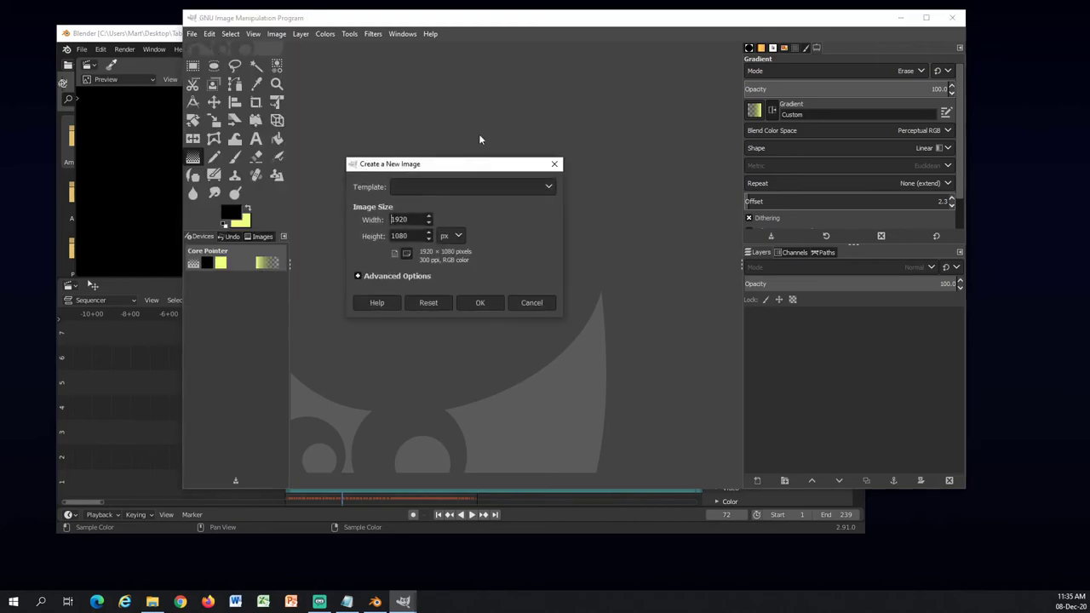
pyautogui.click(487, 305)
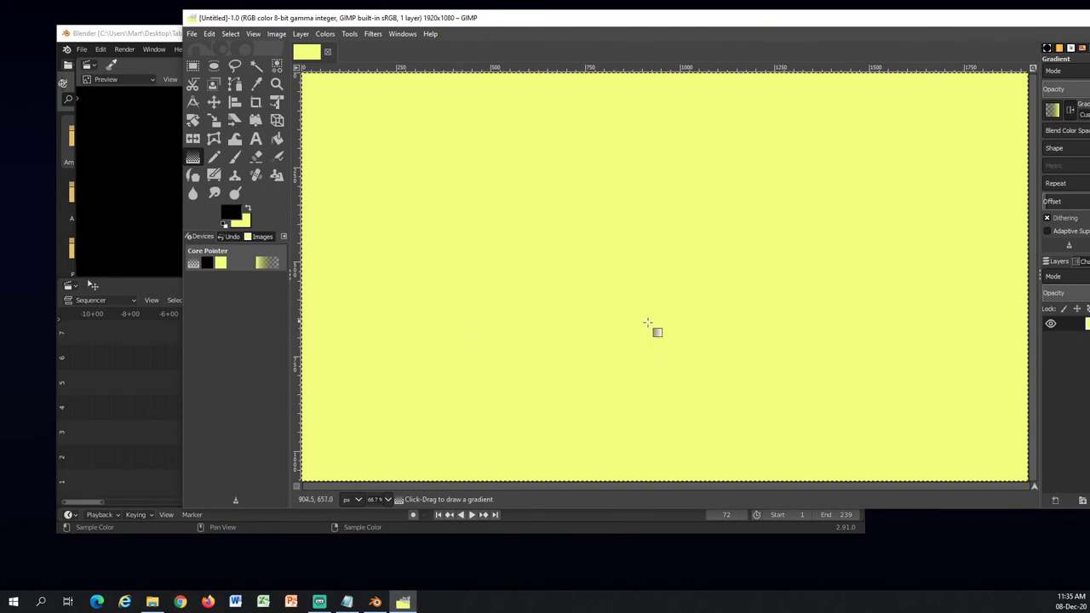
pyautogui.press('-')
pyautogui.moveTo(713, 22); pyautogui.dragTo(537, 27)
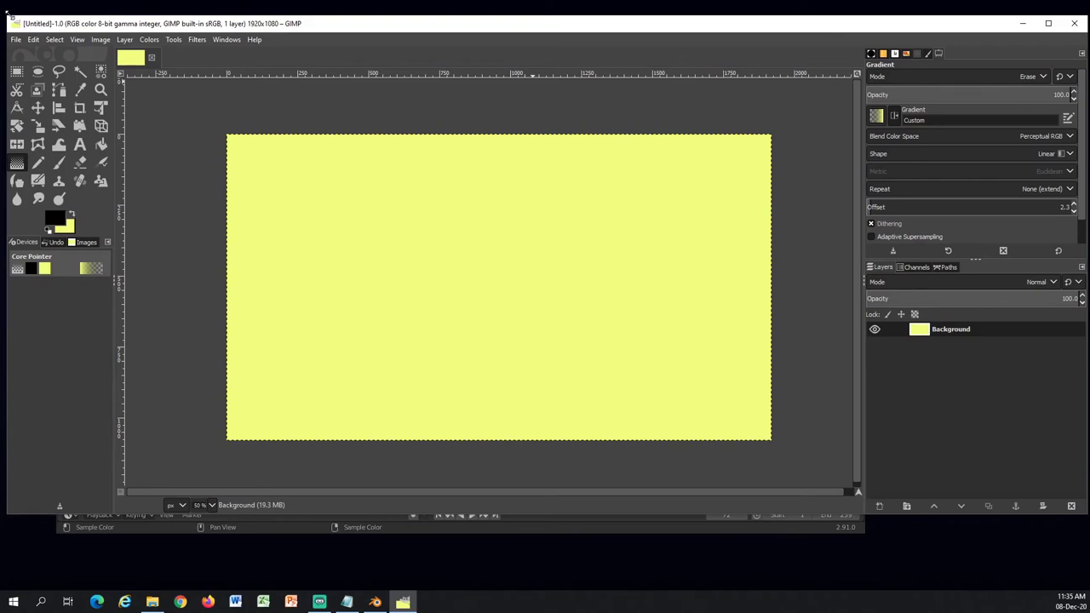
pyautogui.moveTo(7, 14); pyautogui.dragTo(143, 0)
pyautogui.moveTo(351, 11); pyautogui.dragTo(240, 24)
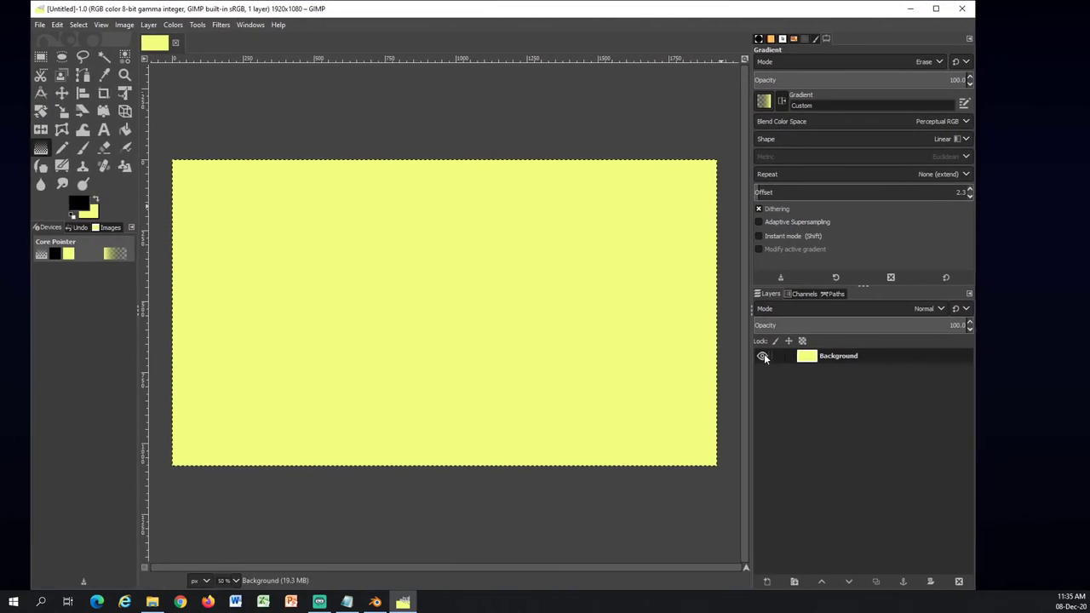
# Step: Replace the Background layer with two white 1920×1080 layers, blackbak23 and its copy
pyautogui.click(762, 356)
pyautogui.rightClick(817, 364)
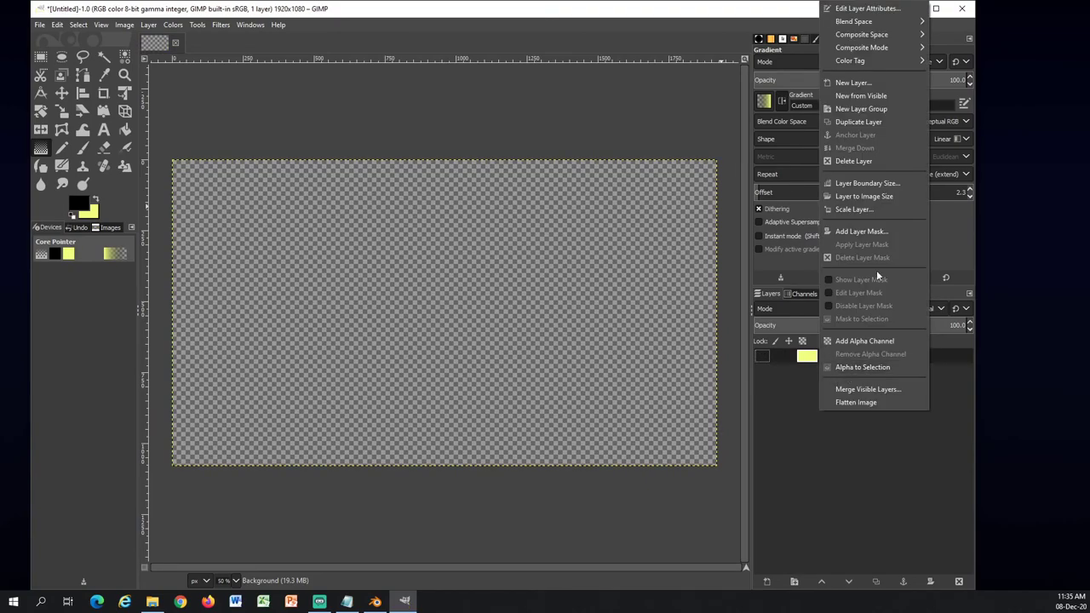
pyautogui.click(852, 162)
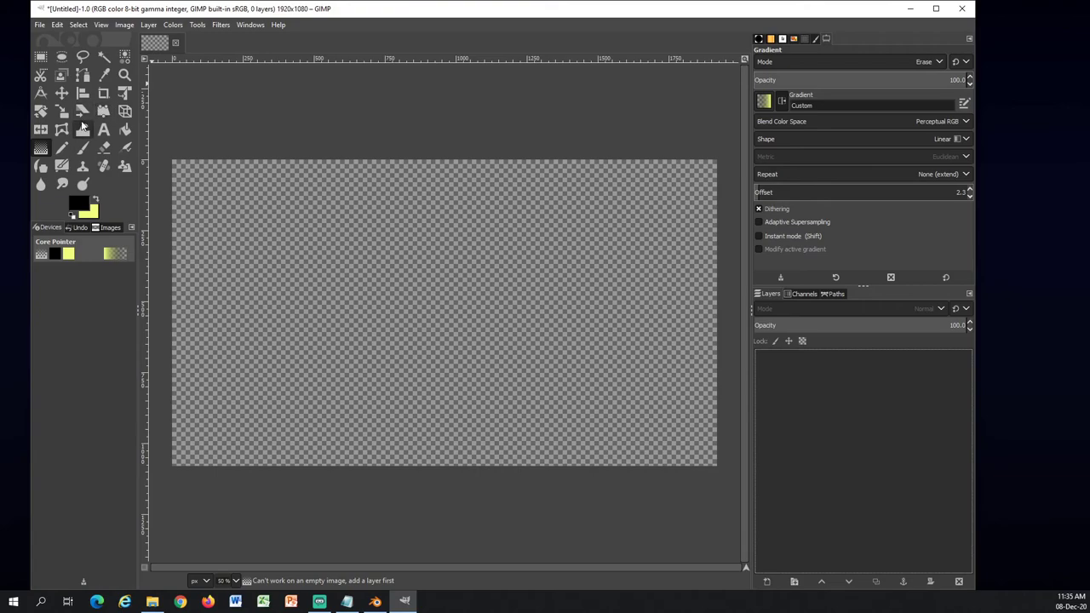
pyautogui.click(148, 26)
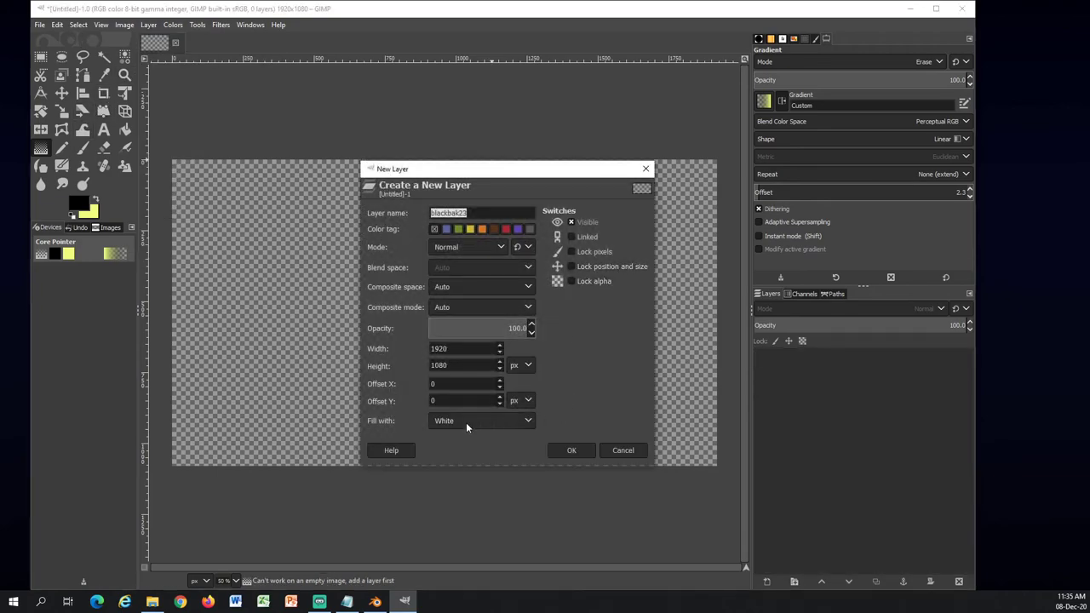
pyautogui.click(570, 451)
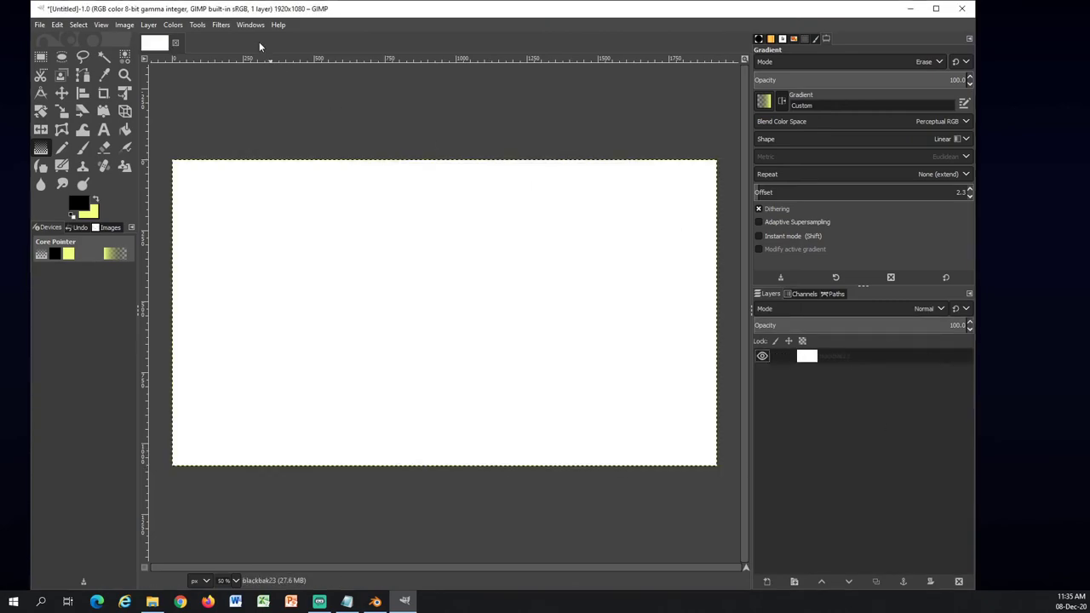
pyautogui.click(150, 26)
pyautogui.click(160, 41)
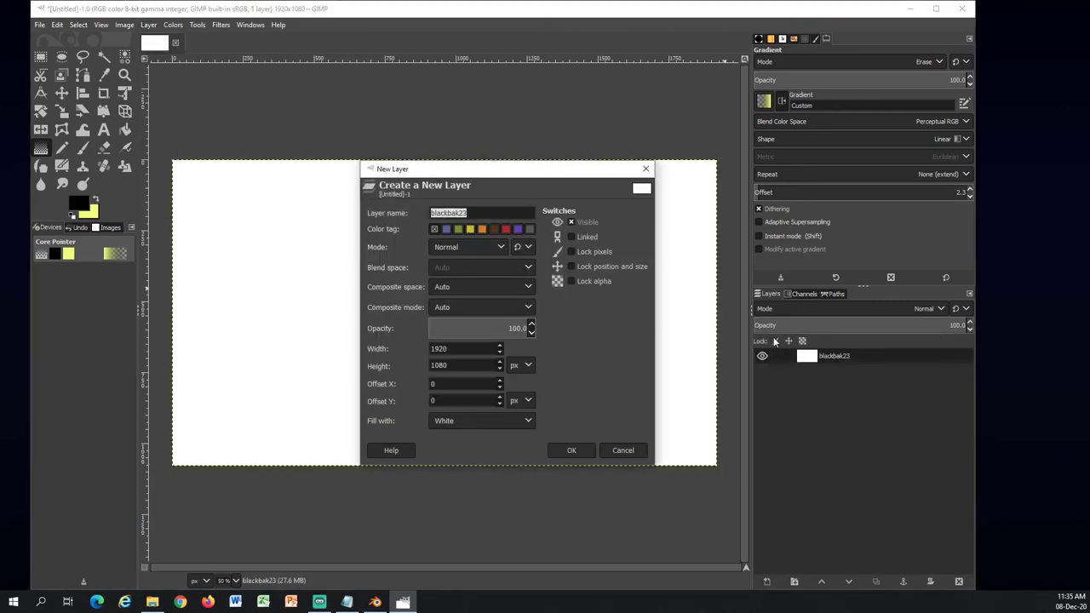
pyautogui.click(579, 454)
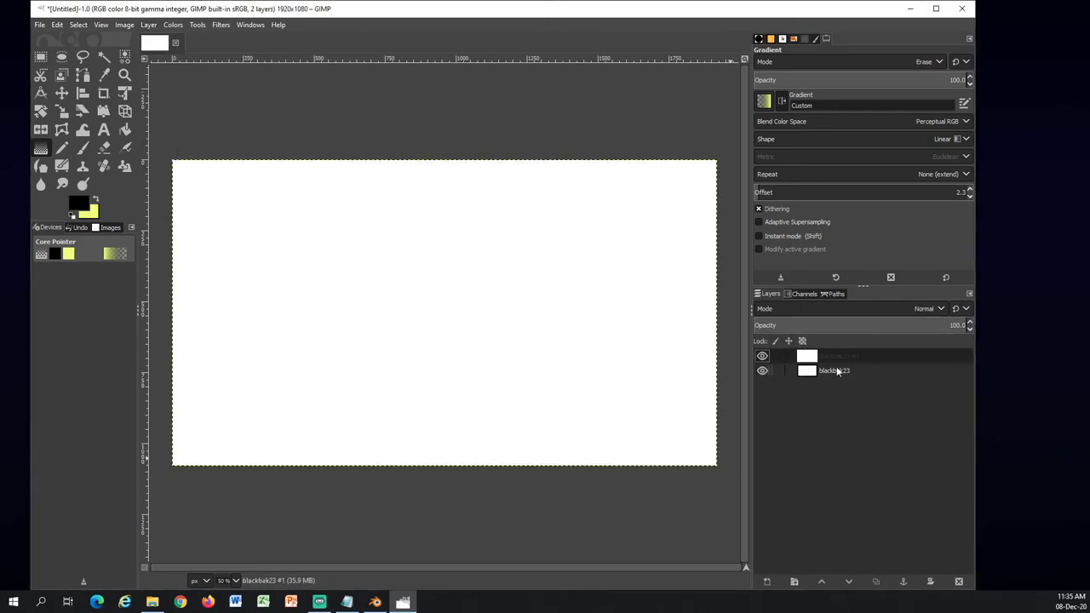
# Step: Bucket-fill the copy layer black and move it beneath the white blackbak23 layer
pyautogui.click(126, 130)
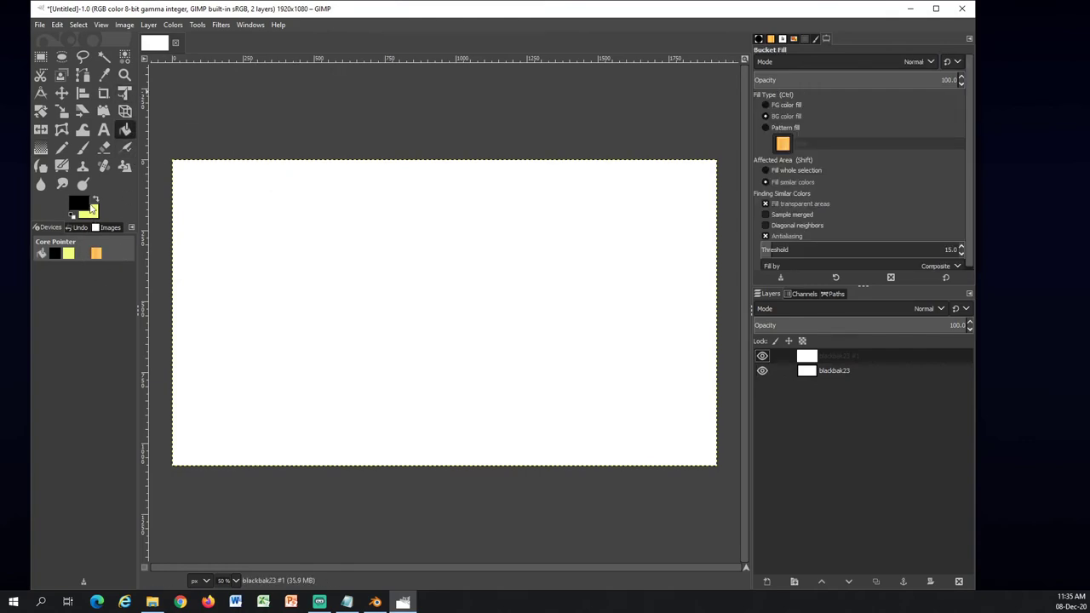
pyautogui.click(95, 201)
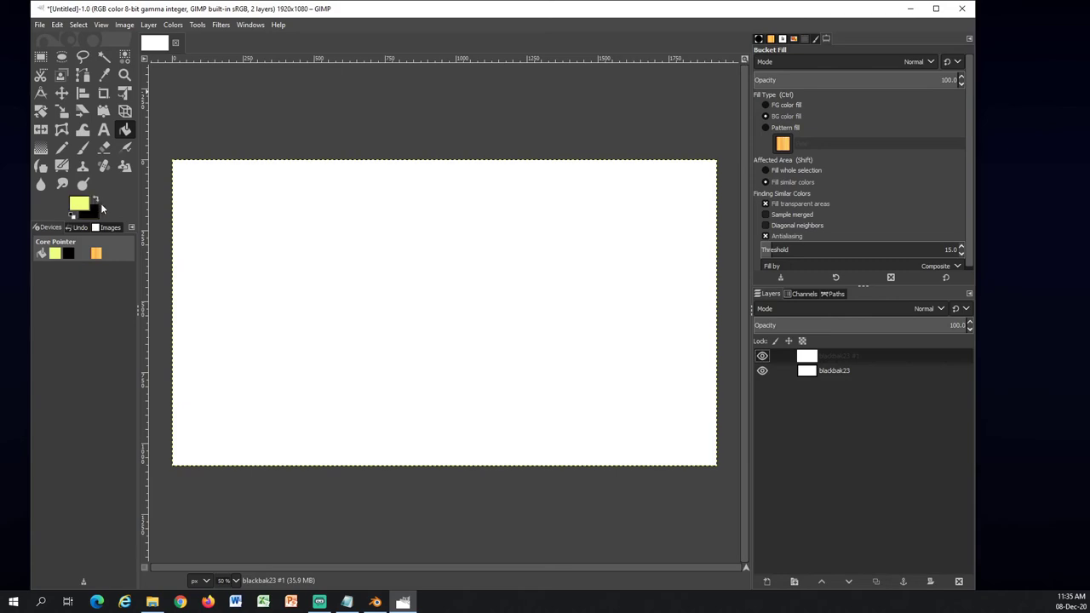
pyautogui.click(552, 308)
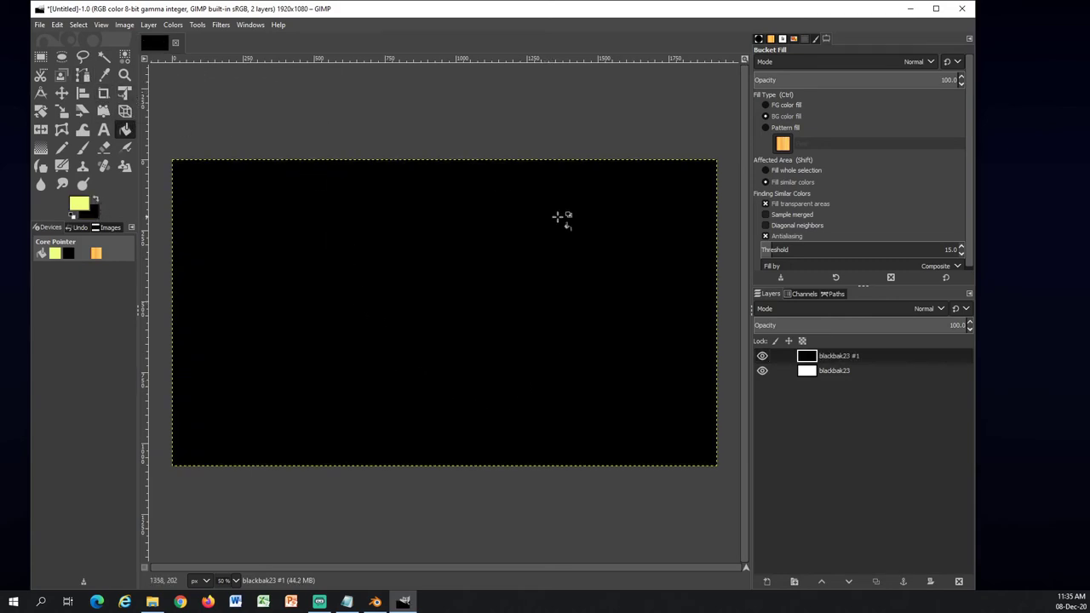
pyautogui.moveTo(848, 358); pyautogui.dragTo(849, 384)
# Step: Fade blackbak23's left and right edges to black with Erase-mode gradients, then close GIMP
pyautogui.click(842, 356)
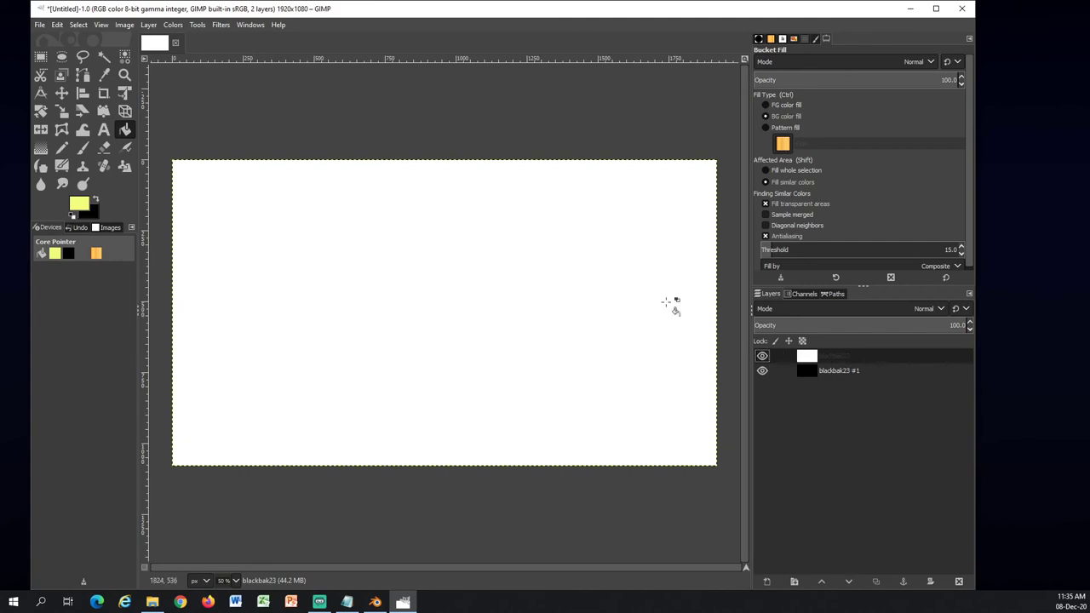
pyautogui.click(41, 150)
pyautogui.moveTo(253, 355); pyautogui.dragTo(211, 365)
pyautogui.press('Return')
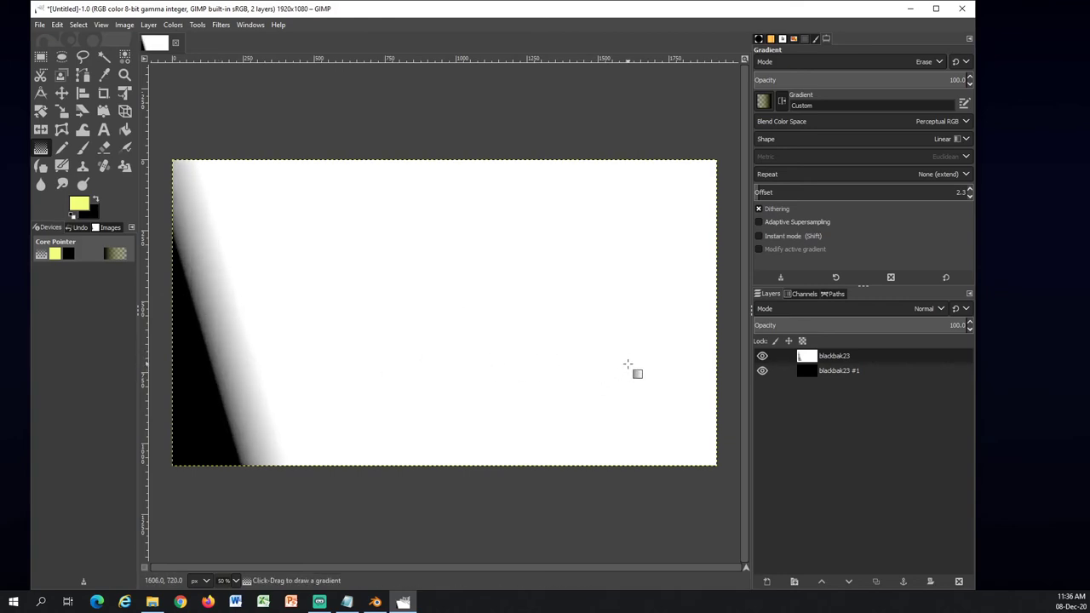
pyautogui.moveTo(632, 354); pyautogui.dragTo(679, 366)
pyautogui.press('Return')
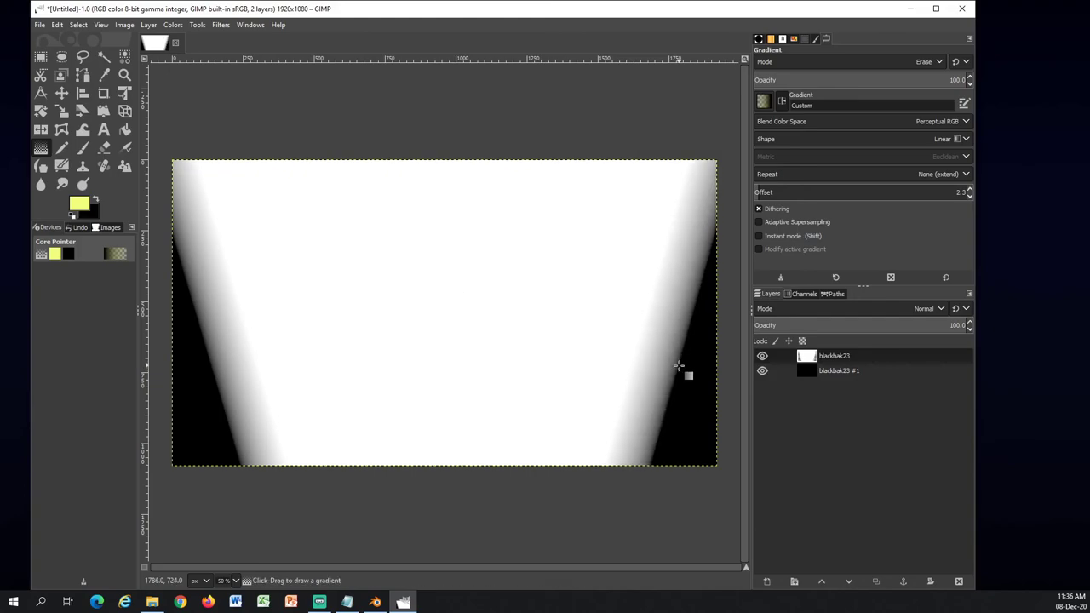
pyautogui.click(963, 11)
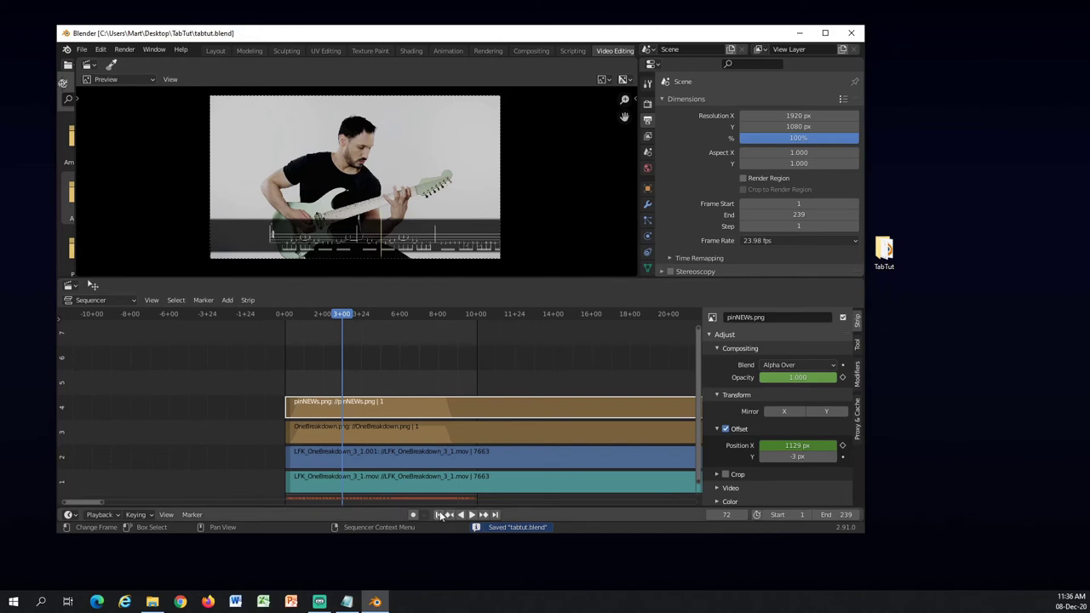
# Step: Add TABMask1.png as an image strip starting at frame 1
pyautogui.click(440, 514)
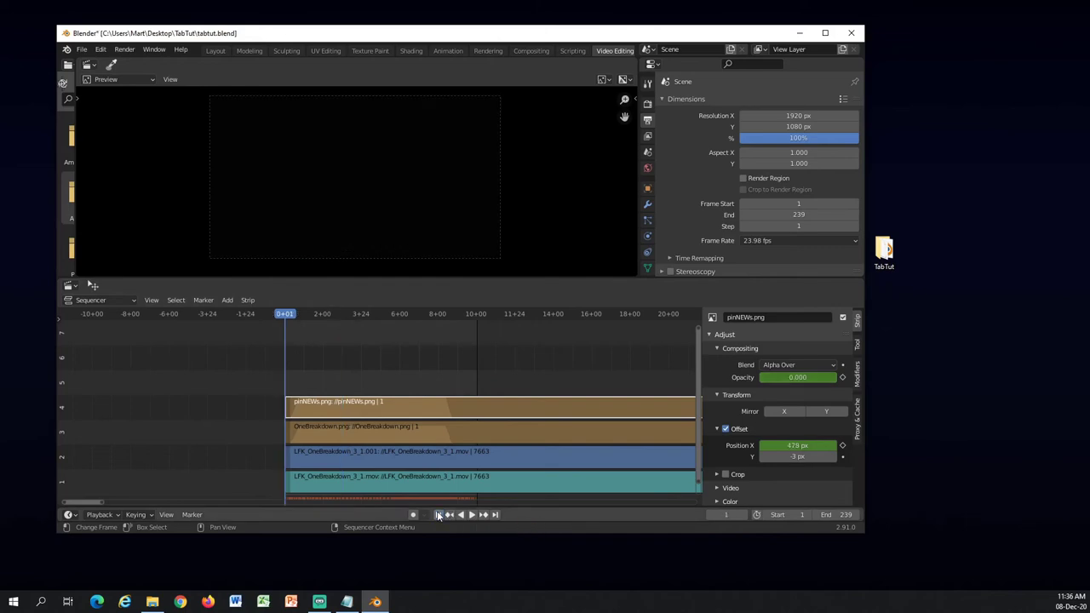
pyautogui.click(227, 299)
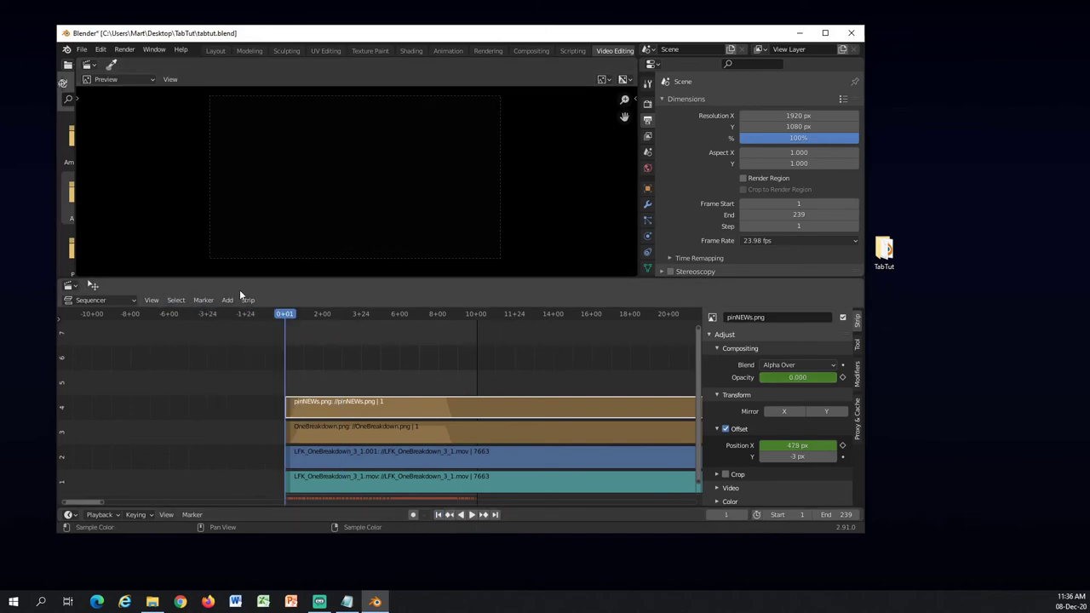
pyautogui.click(227, 299)
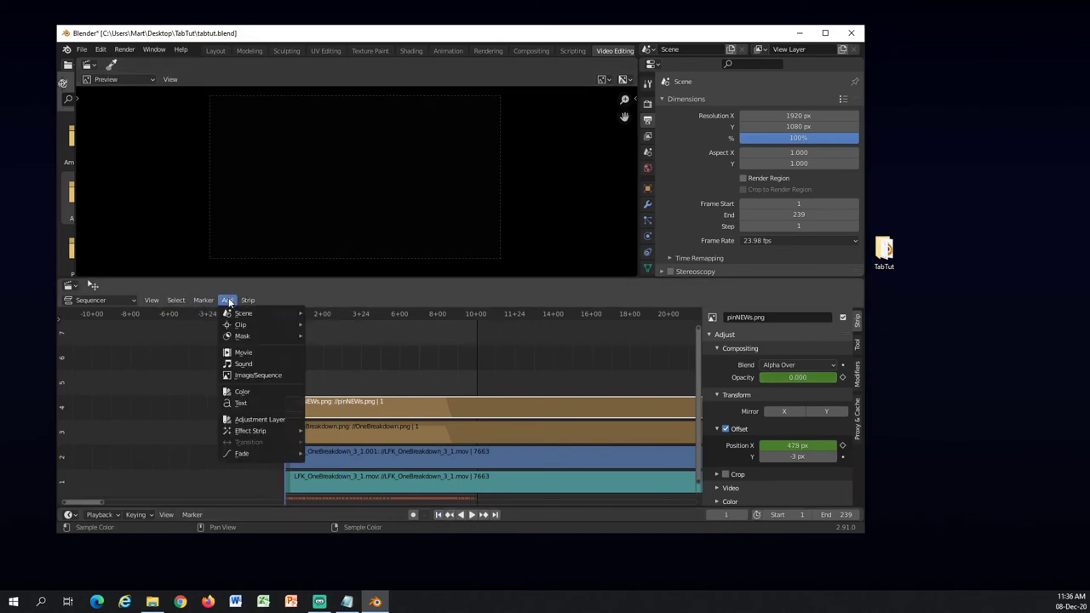
pyautogui.click(262, 375)
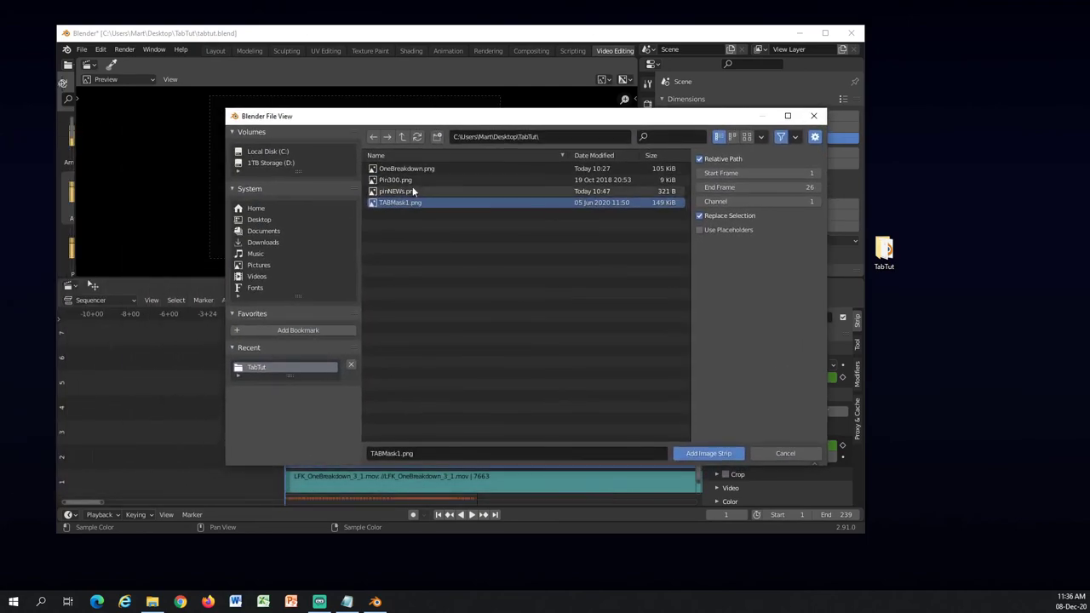
pyautogui.click(711, 454)
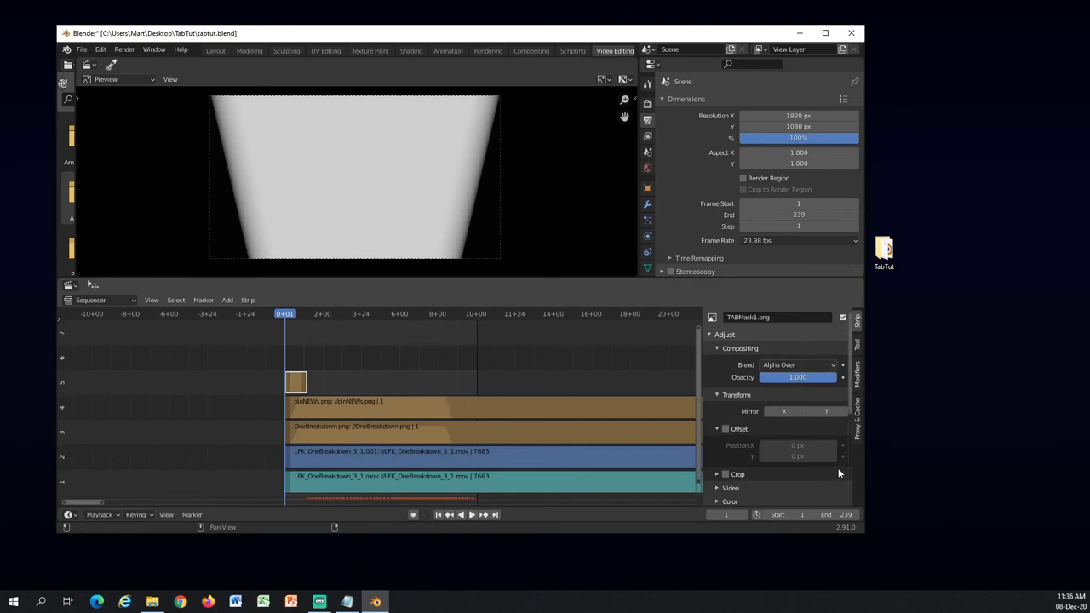
# Step: Lengthen the TABMask1 strip's duration to 435 frames
pyautogui.scroll(-5, 732, 462)
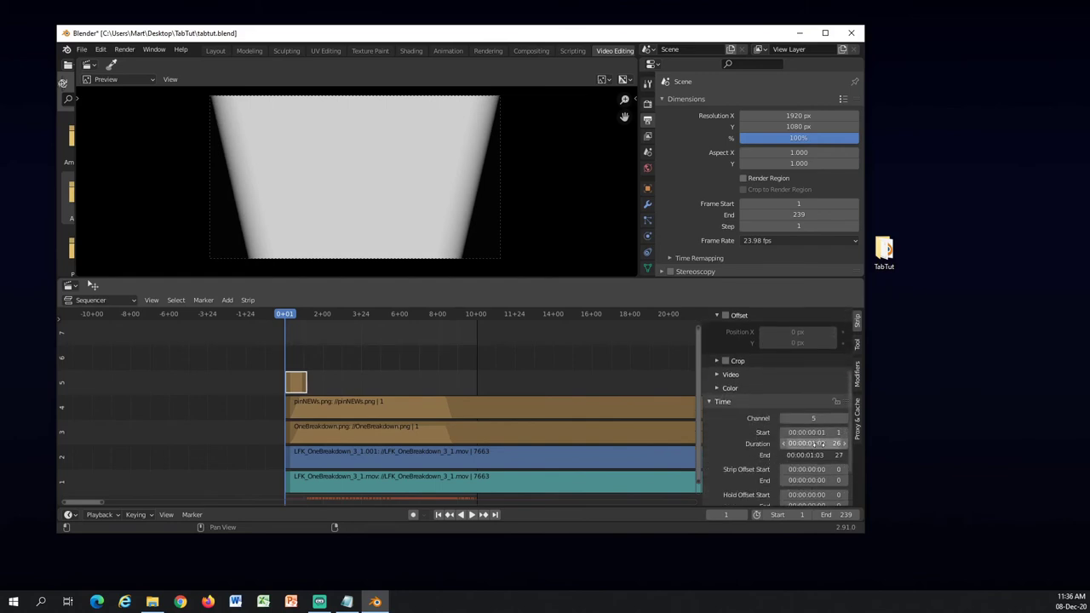
pyautogui.moveTo(809, 444)
pyautogui.mouseDown()
pyautogui.moveTo(856, 444)
pyautogui.moveTo(818, 444)
pyautogui.mouseUp()
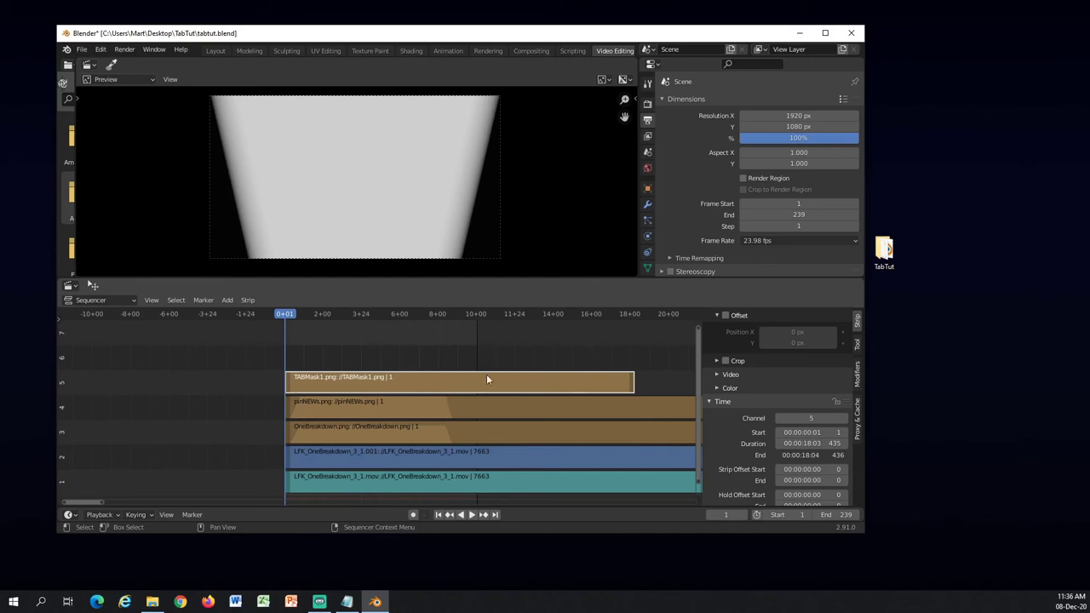
pyautogui.scroll(6, 778, 415)
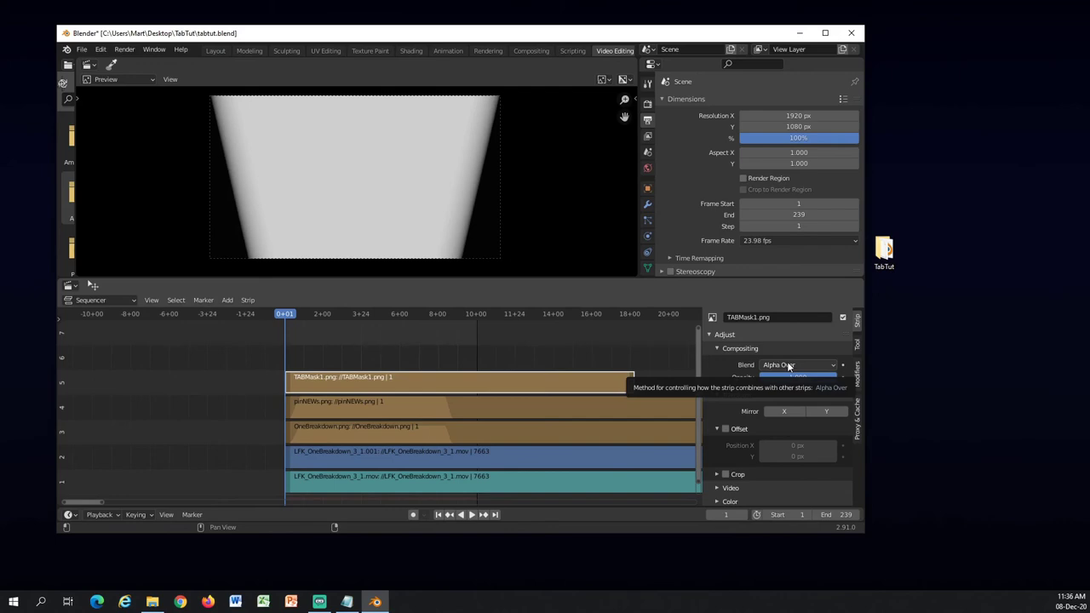
# Step: Set the TABMask1 strip's blend mode to Alpha Under
pyautogui.click(788, 365)
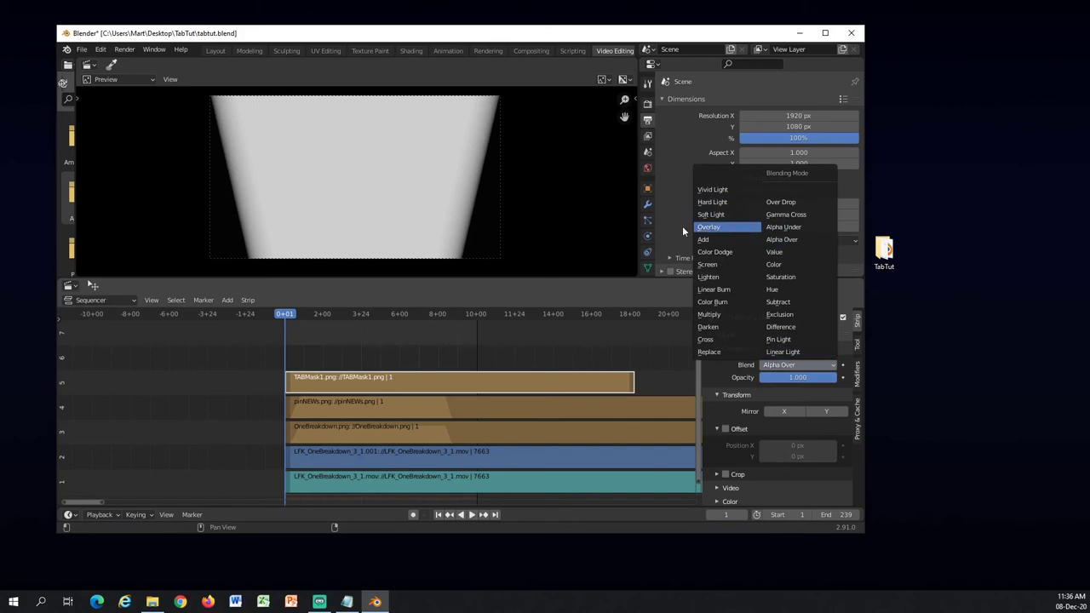
pyautogui.click(786, 364)
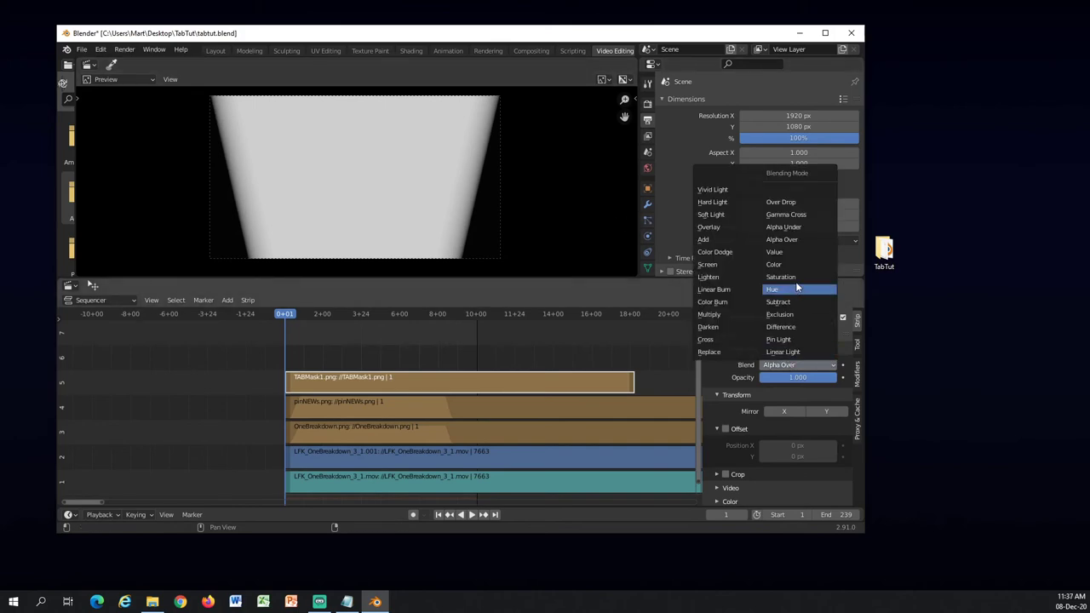
pyautogui.click(789, 228)
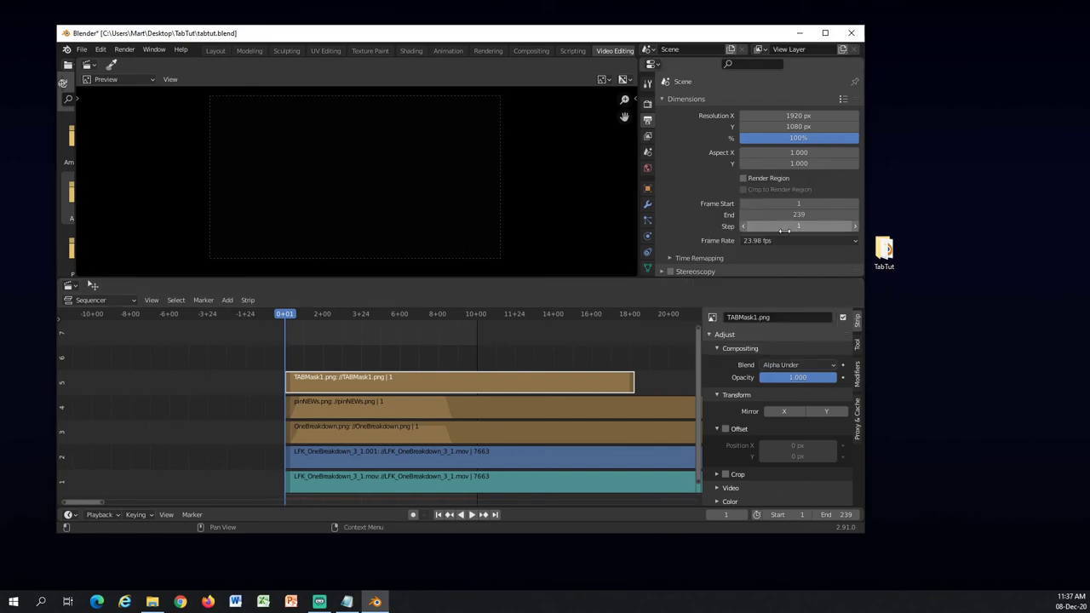
# Step: Add a Mask modifier to the OneBreakdown strip that uses TABMask1.png
pyautogui.click(298, 313)
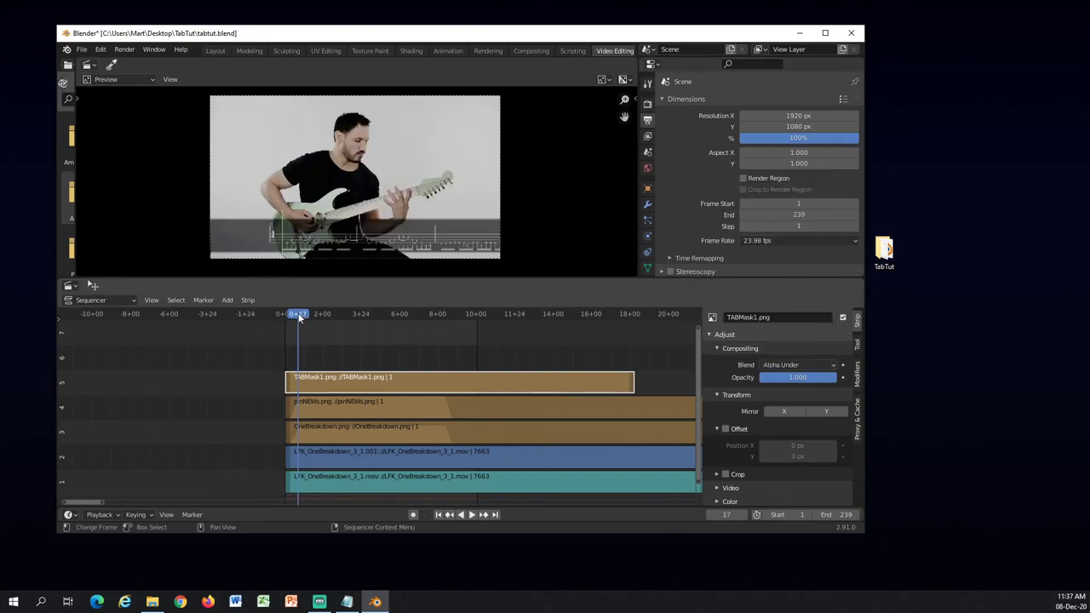
pyautogui.click(857, 376)
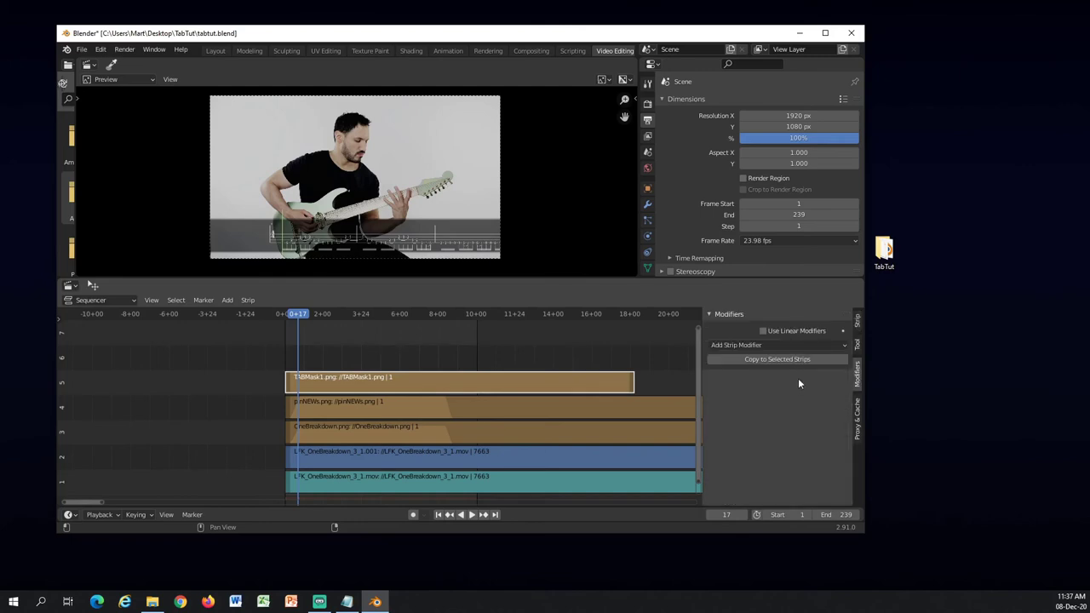
pyautogui.click(755, 344)
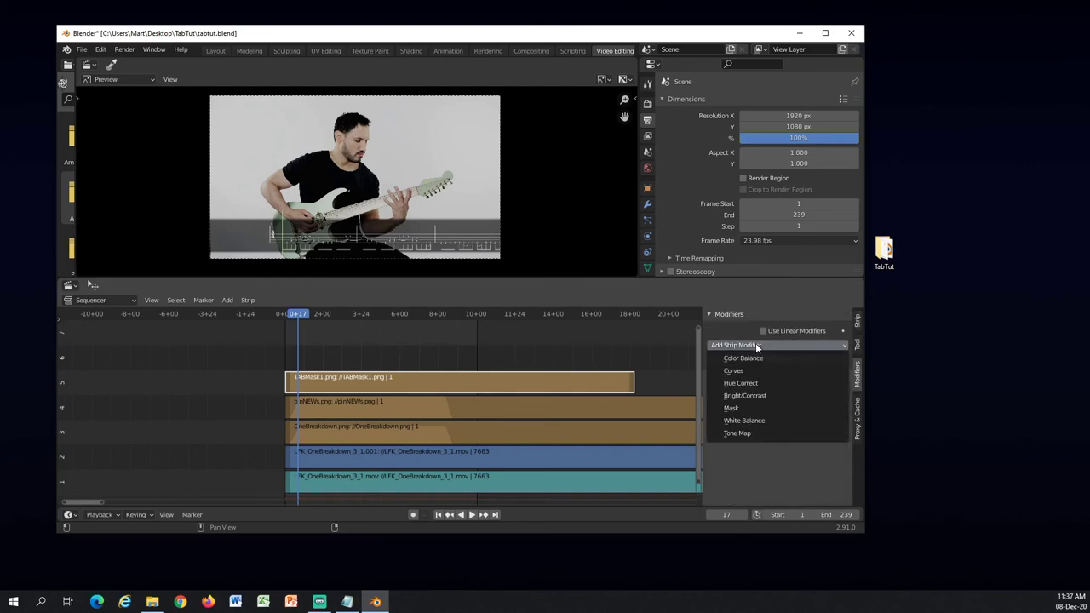
pyautogui.click(747, 409)
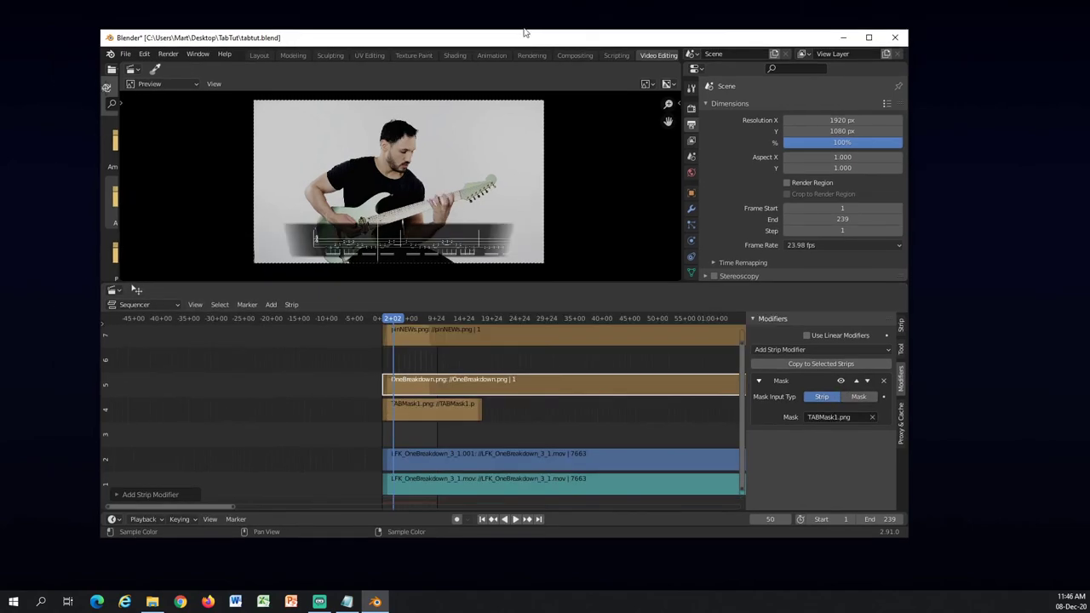
pyautogui.click(434, 415)
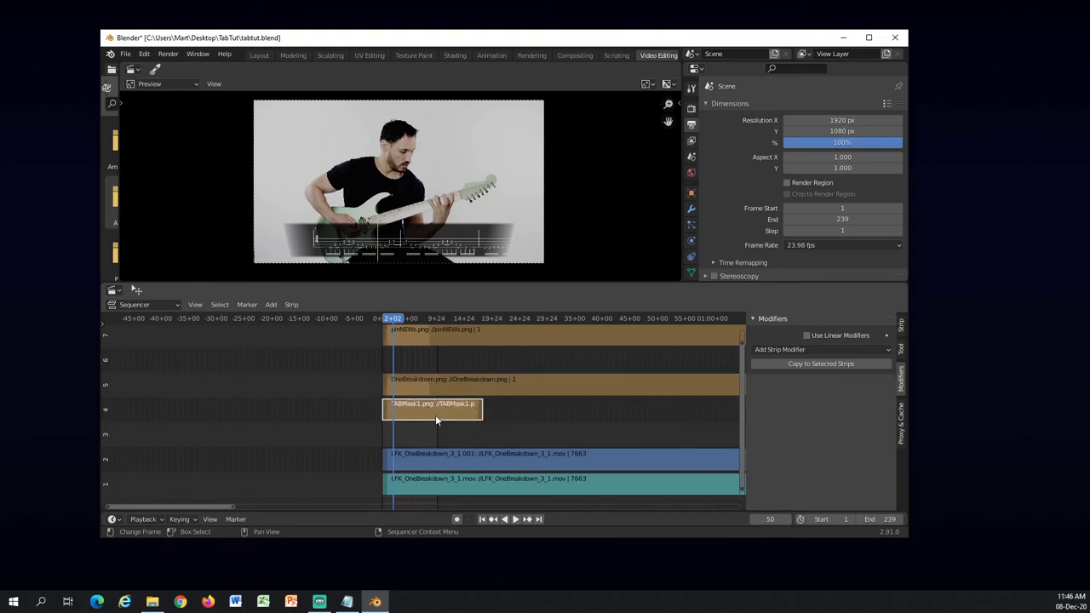
pyautogui.click(434, 389)
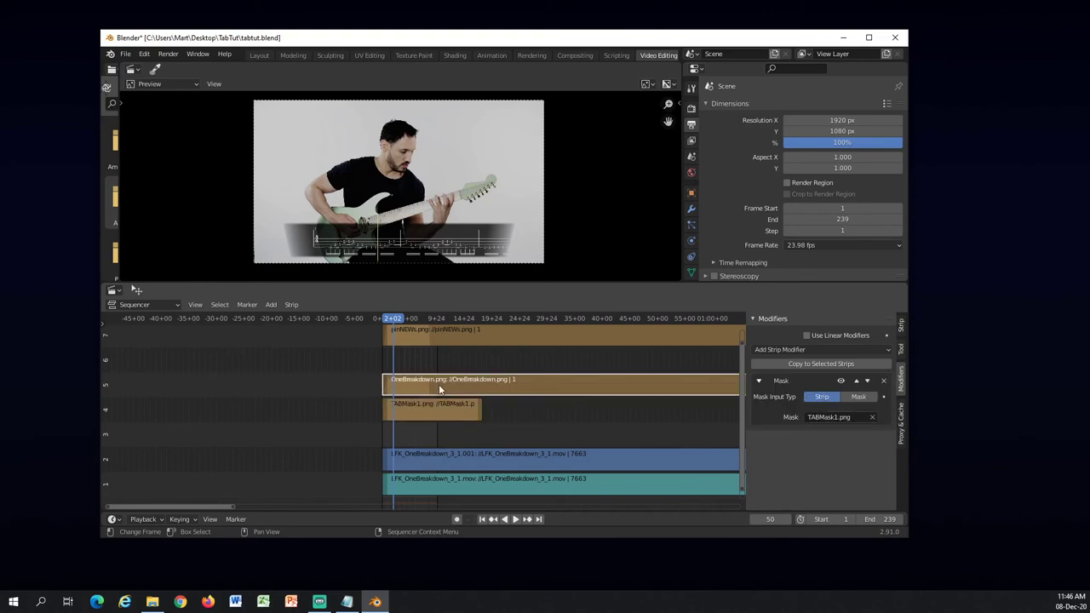
pyautogui.click(441, 410)
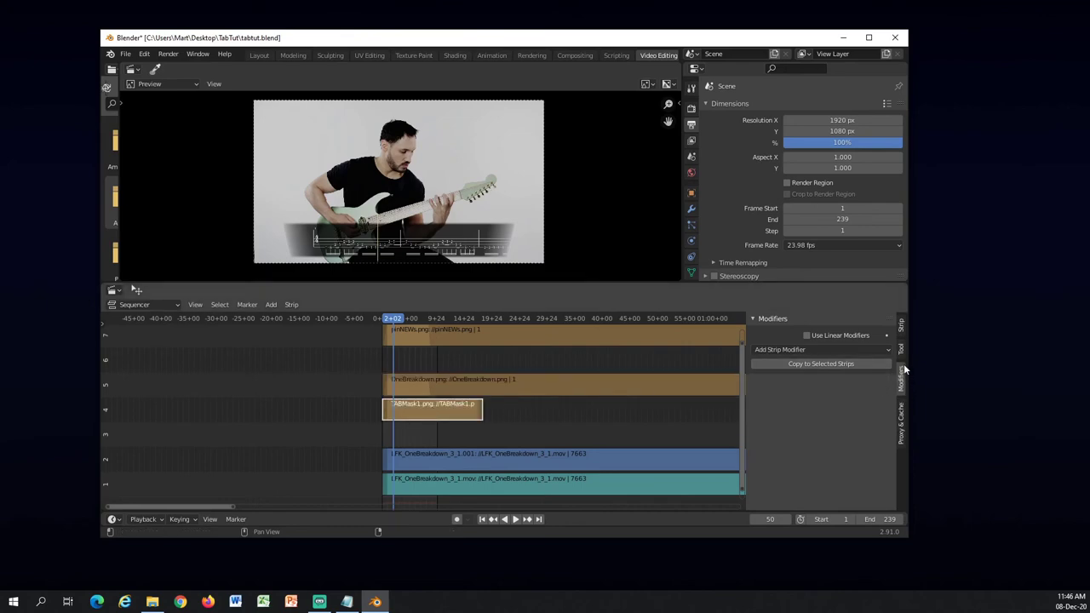
pyautogui.click(494, 393)
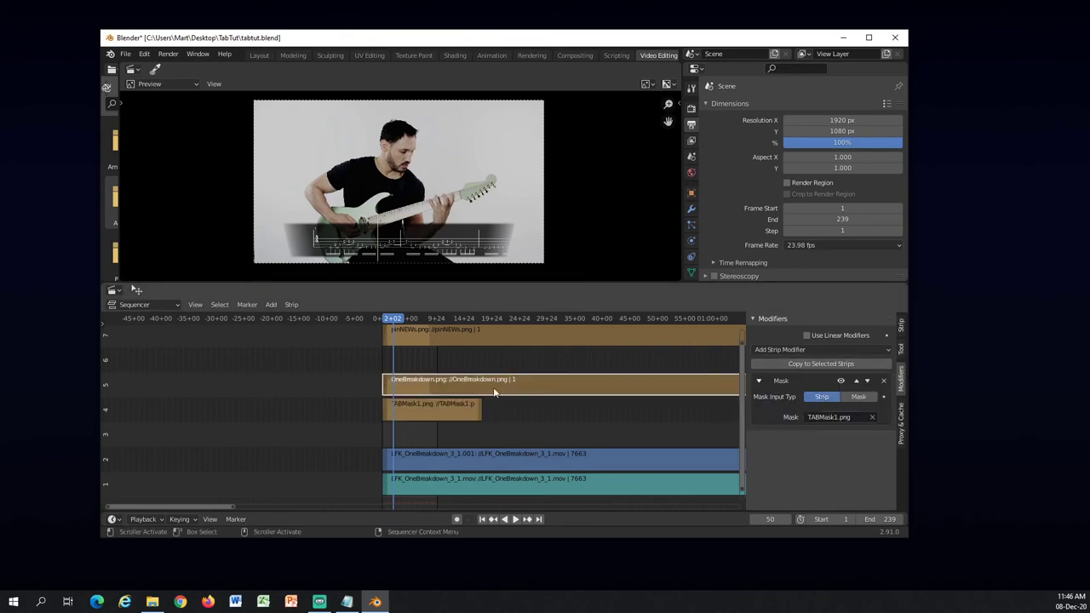
pyautogui.click(444, 410)
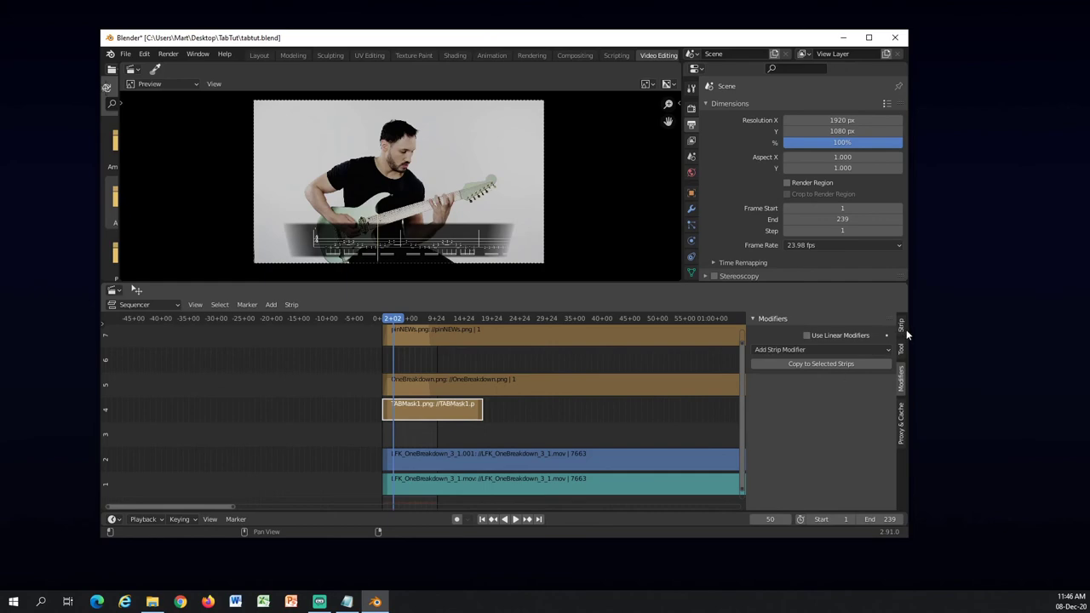
pyautogui.click(902, 330)
pyautogui.click(477, 387)
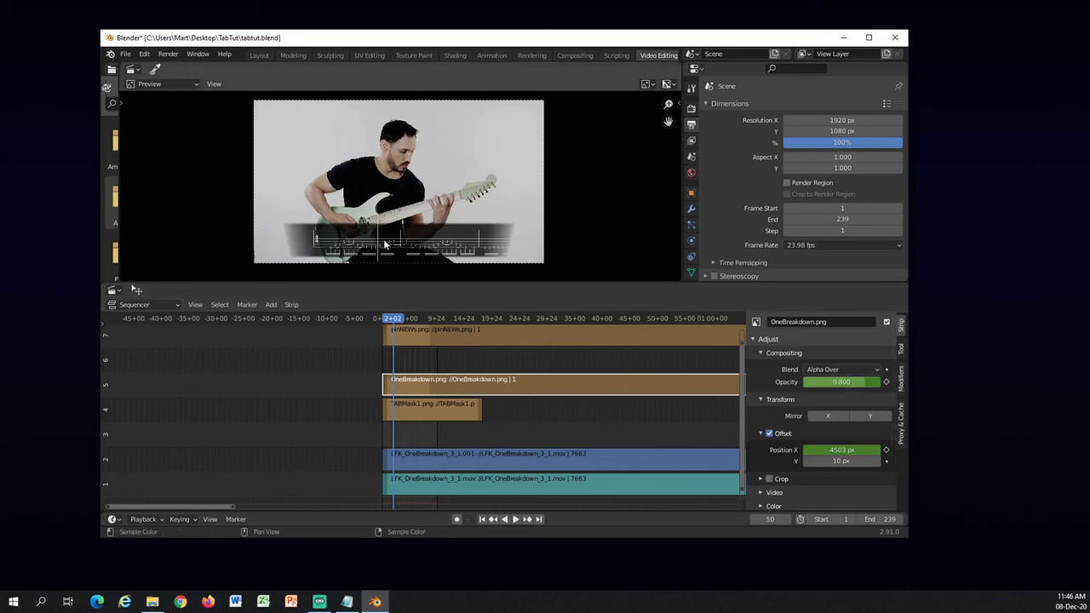
pyautogui.click(903, 385)
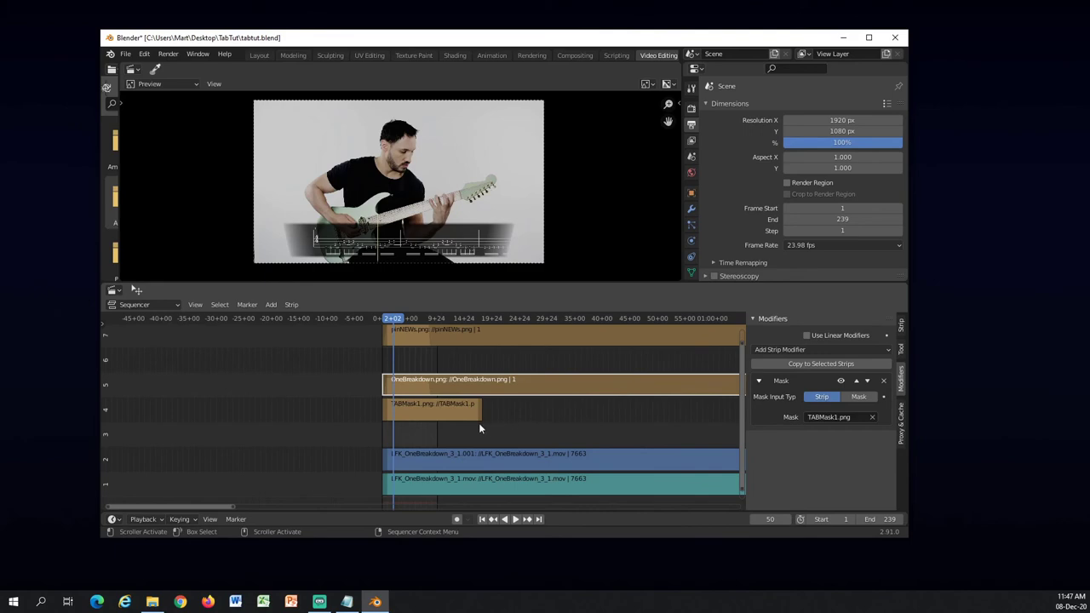
pyautogui.click(816, 418)
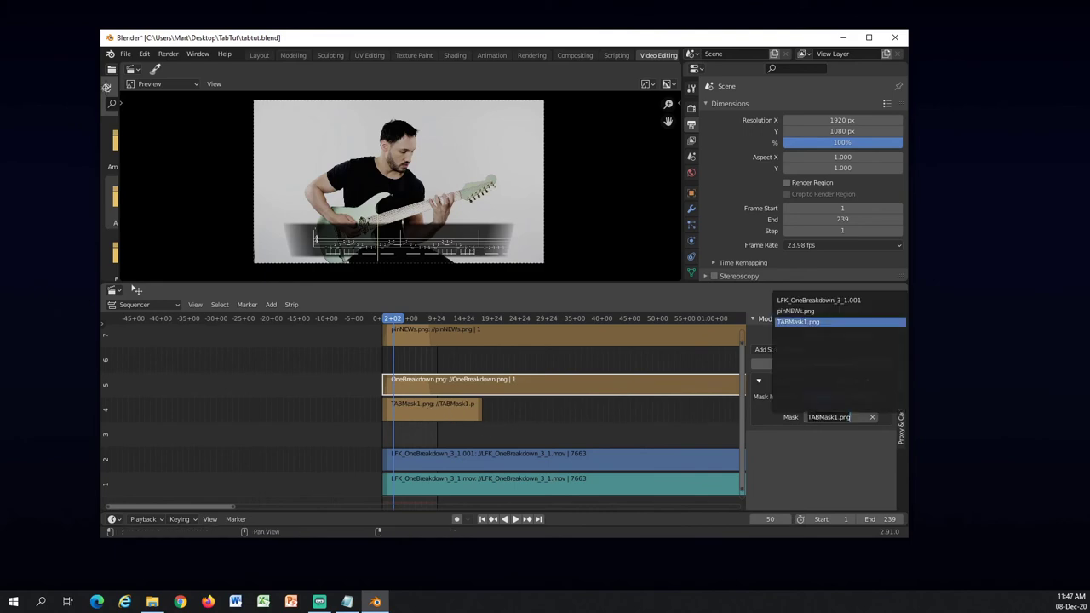
pyautogui.click(798, 322)
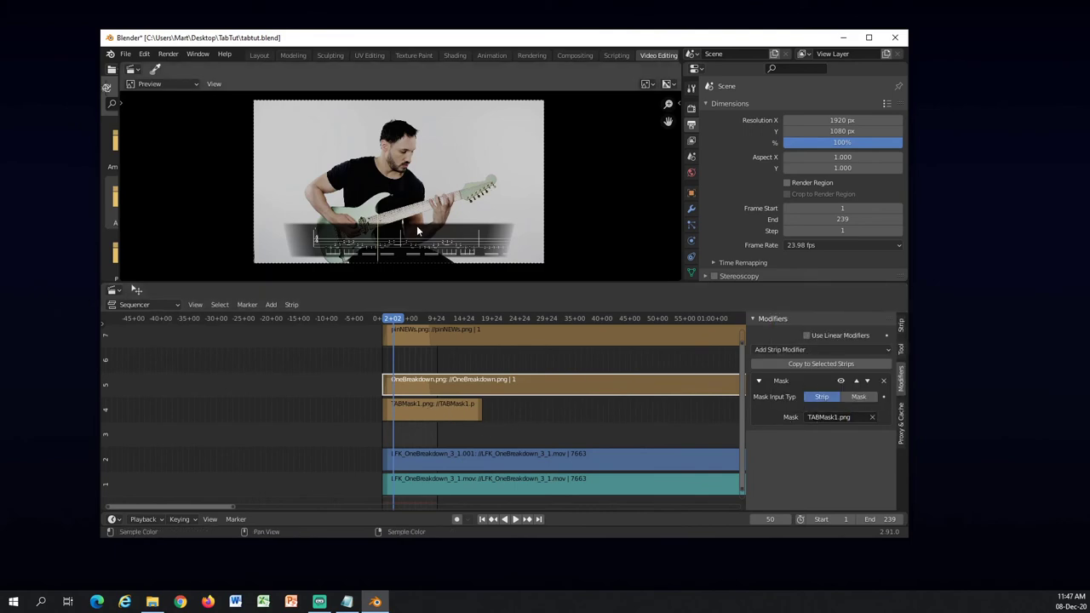
pyautogui.click(397, 318)
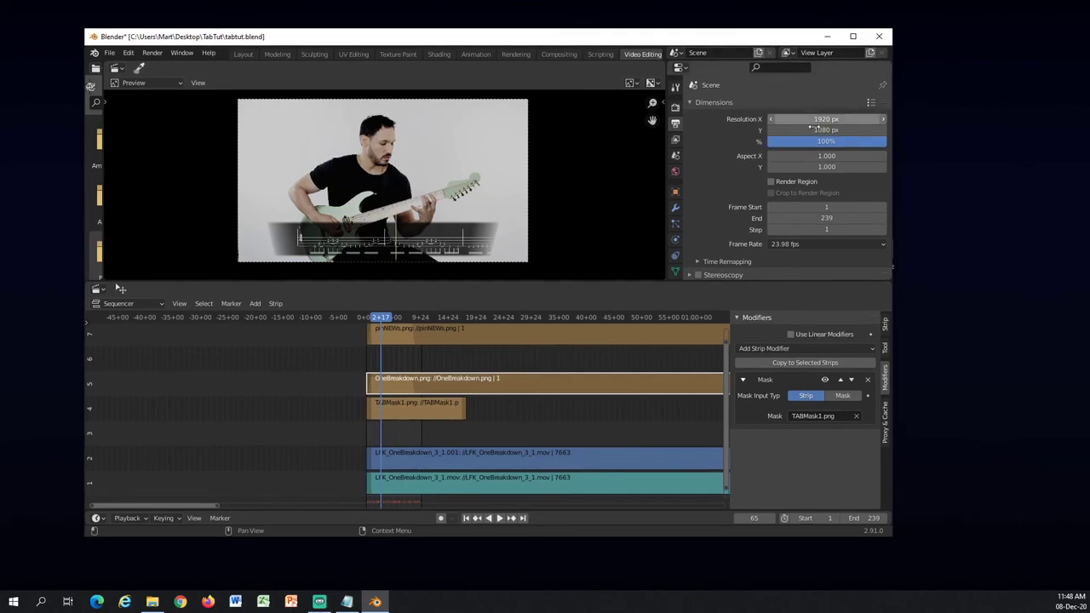
pyautogui.click(675, 107)
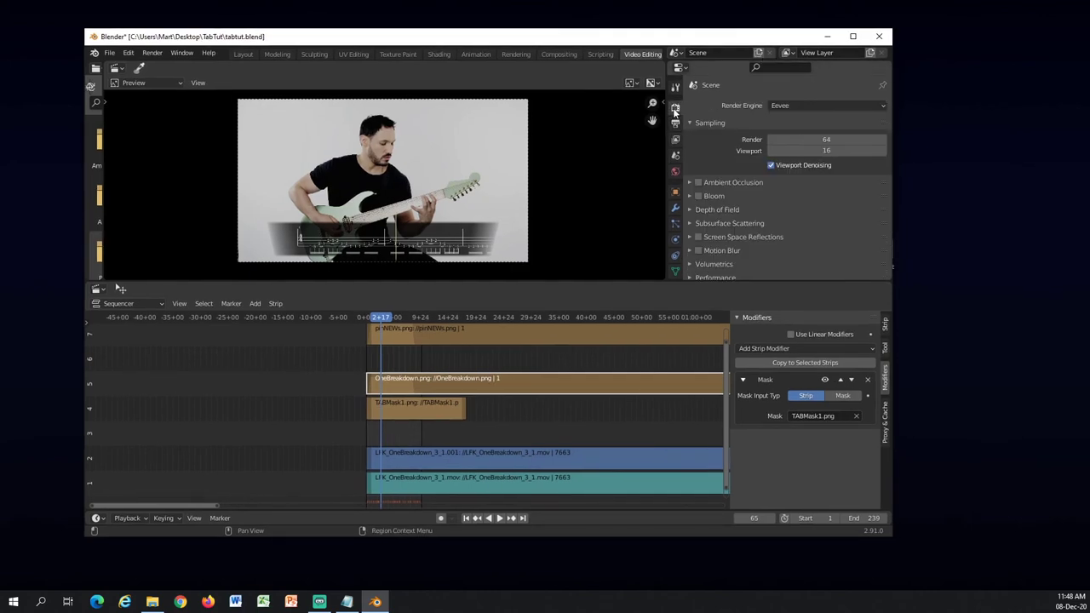
pyautogui.click(676, 125)
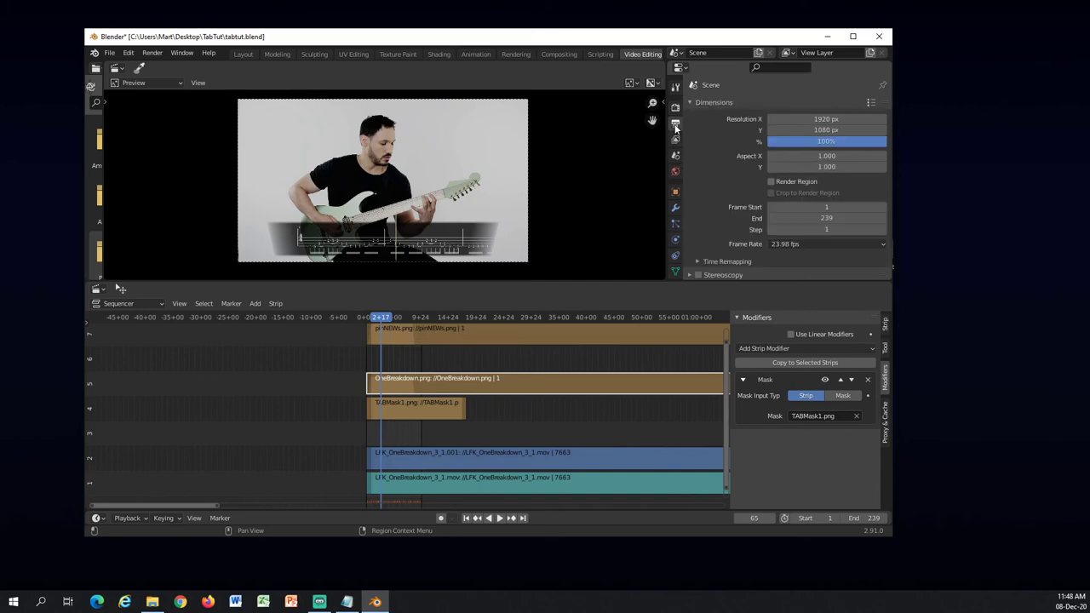
pyautogui.click(823, 143)
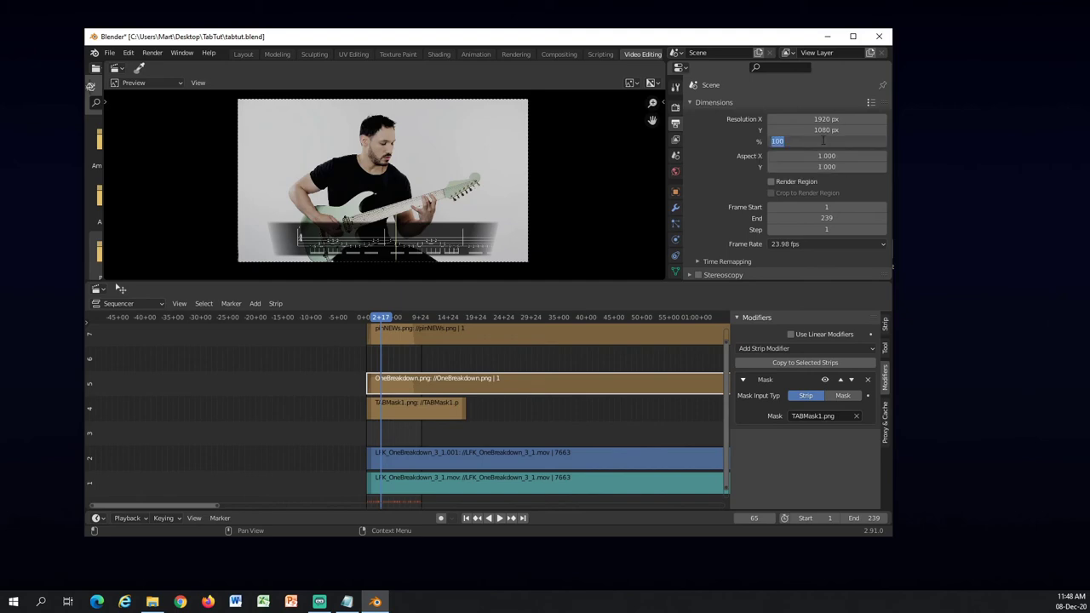
pyautogui.write('20')
pyautogui.press('Return')
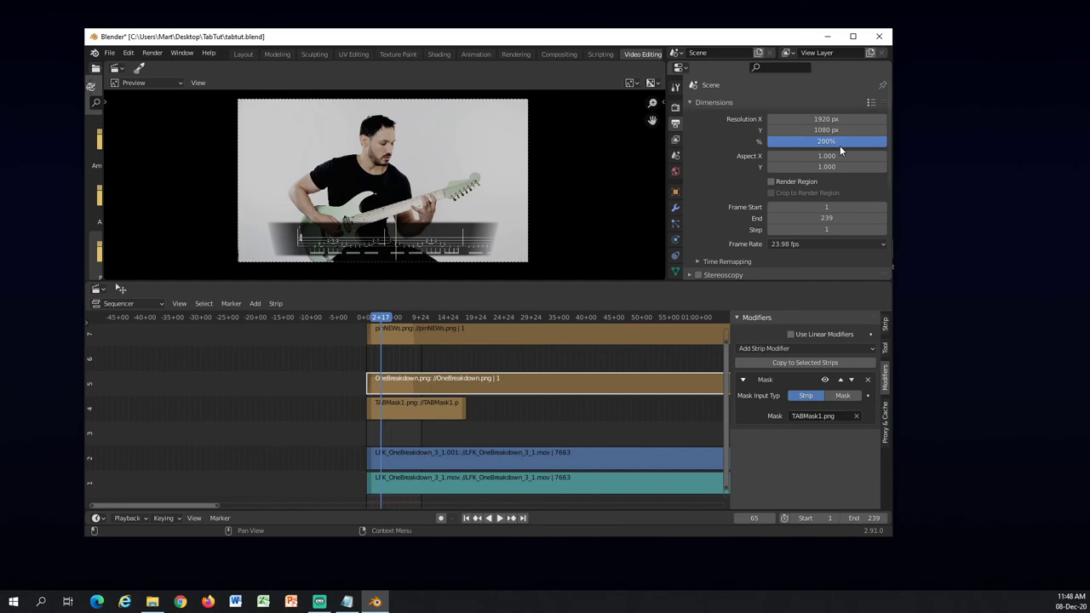
pyautogui.click(841, 145)
pyautogui.write('100')
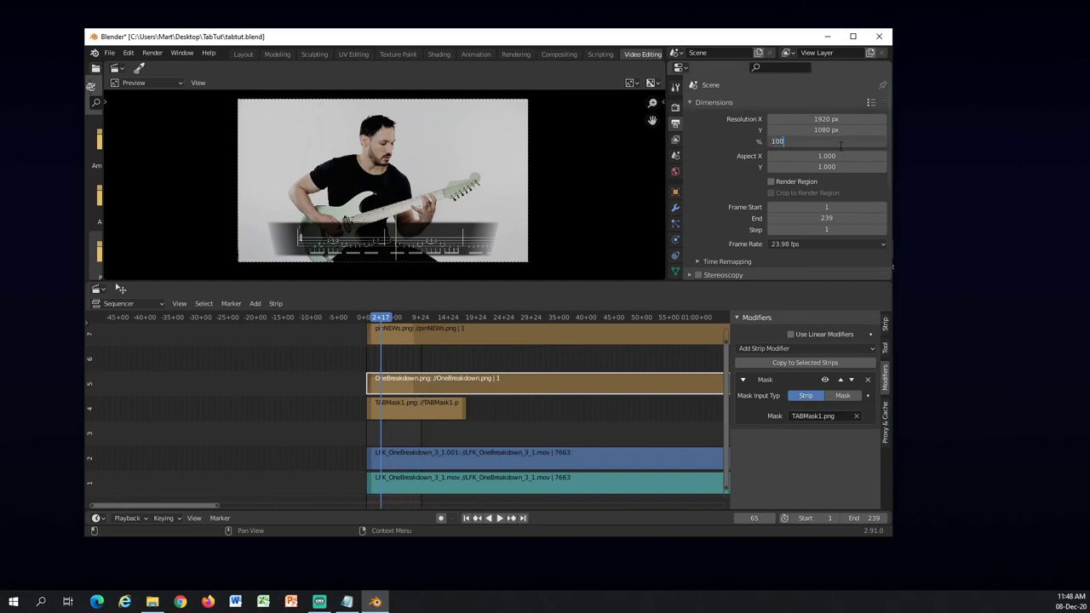
pyautogui.press('Return')
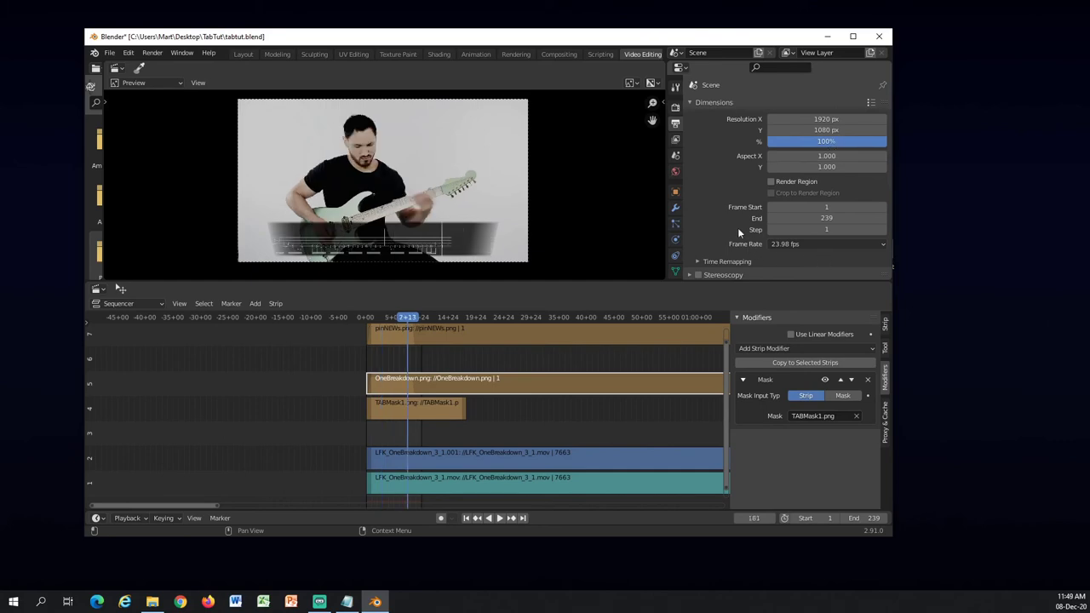
# Step: Point the render output path to the Desktop folder instead of /tmp
pyautogui.scroll(-2, 754, 229)
pyautogui.scroll(-2, 751, 228)
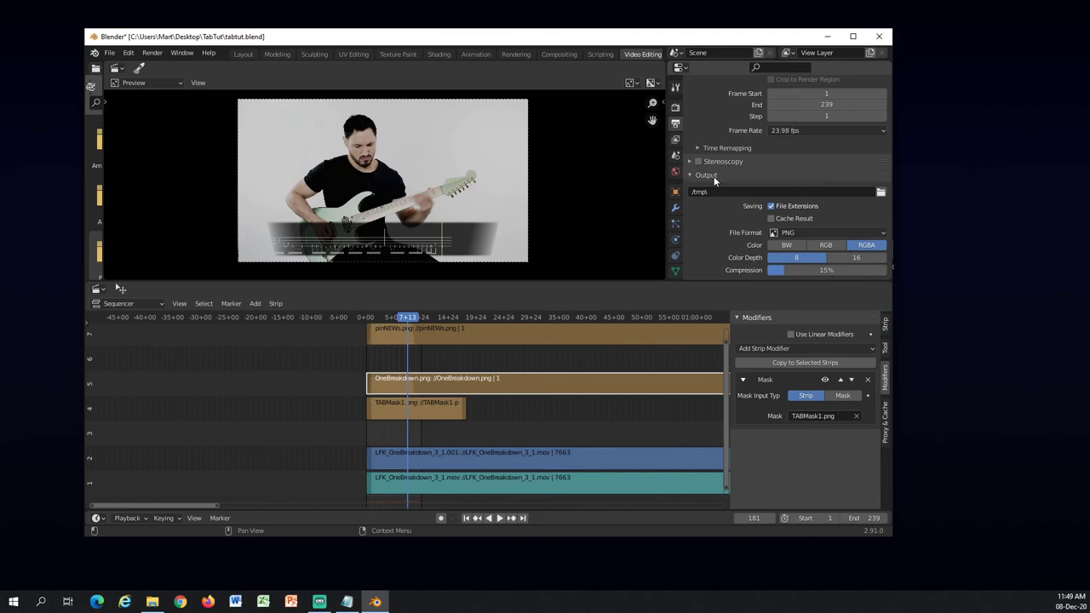
pyautogui.scroll(-1, 714, 176)
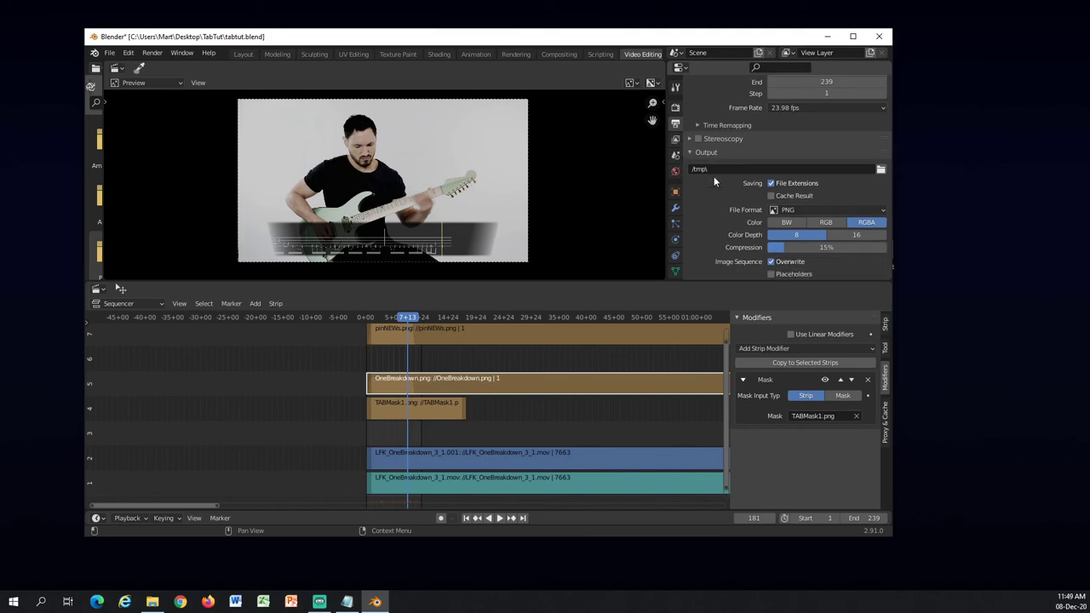
pyautogui.click(882, 170)
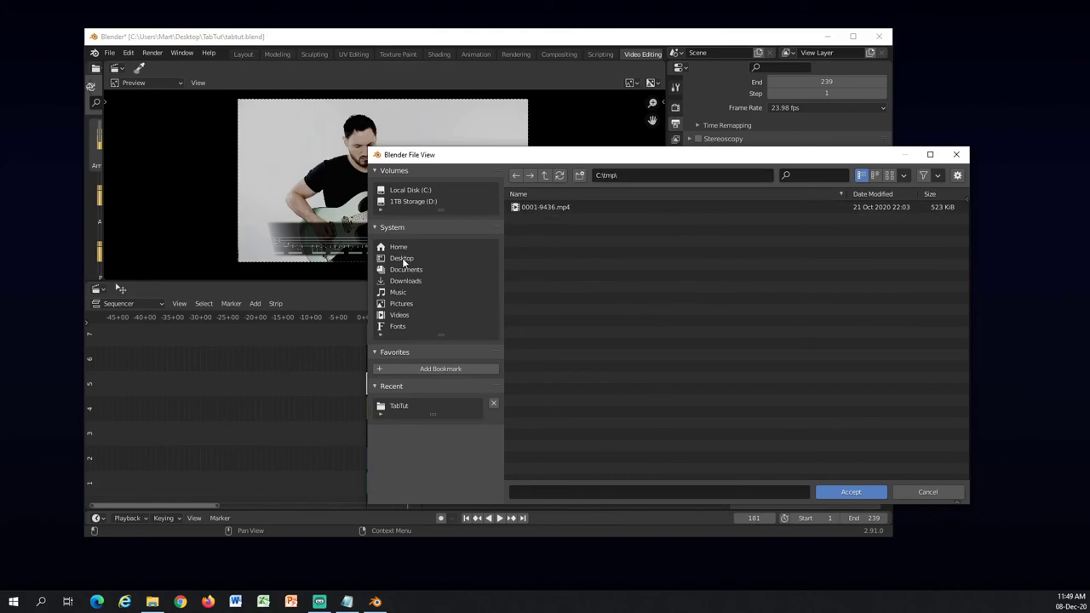
pyautogui.click(401, 258)
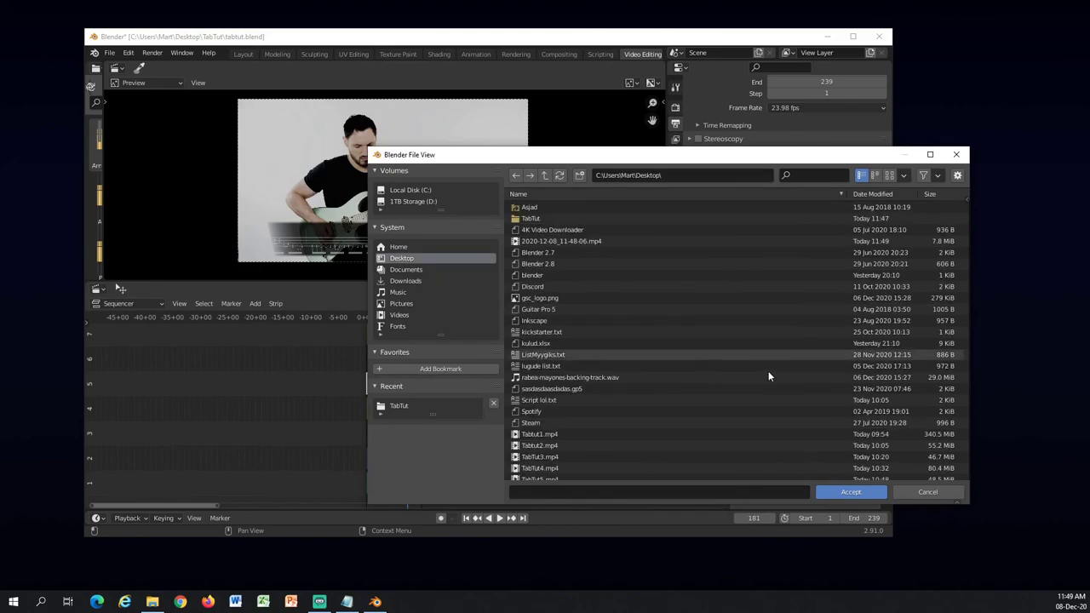
pyautogui.click(862, 493)
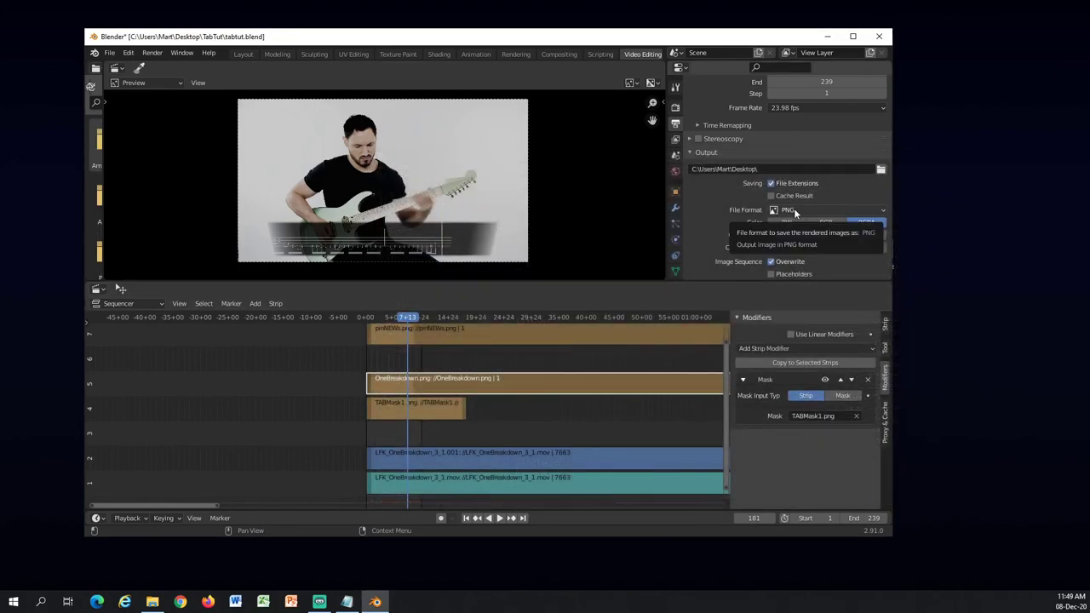
pyautogui.click(795, 212)
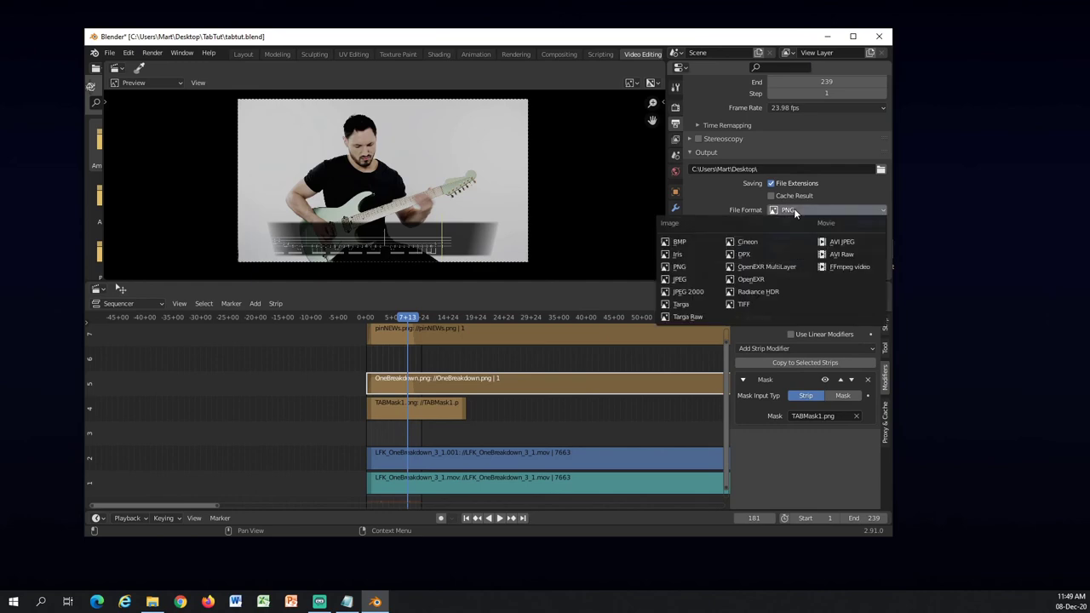
# Step: Render as FFmpeg video with the h264 in MP4 preset, High quality and Good encoding speed
pyautogui.click(852, 268)
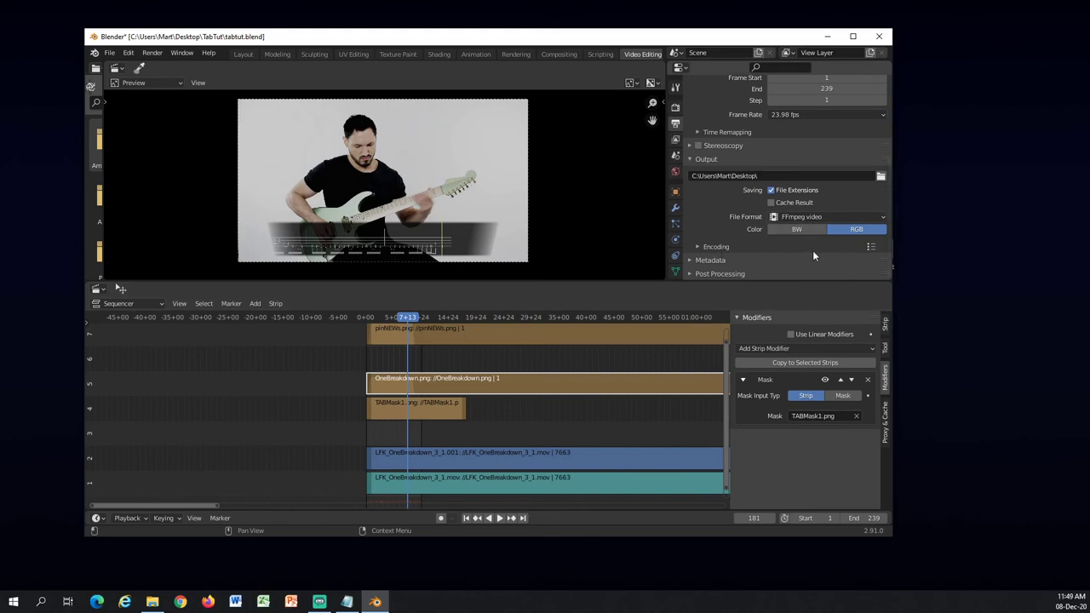
pyautogui.click(723, 246)
pyautogui.scroll(-3, 750, 212)
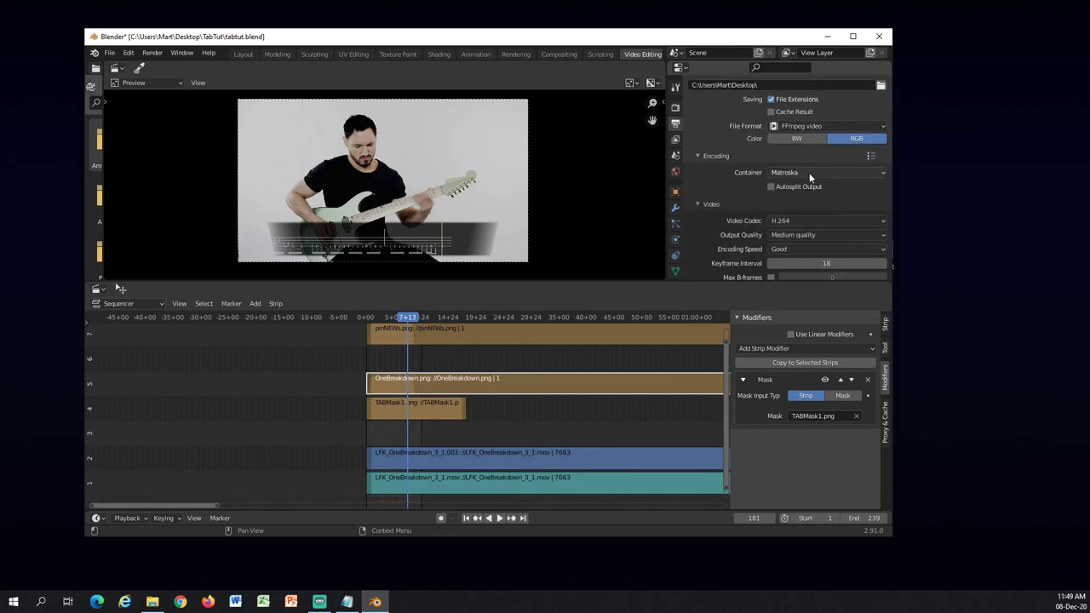
pyautogui.click(870, 156)
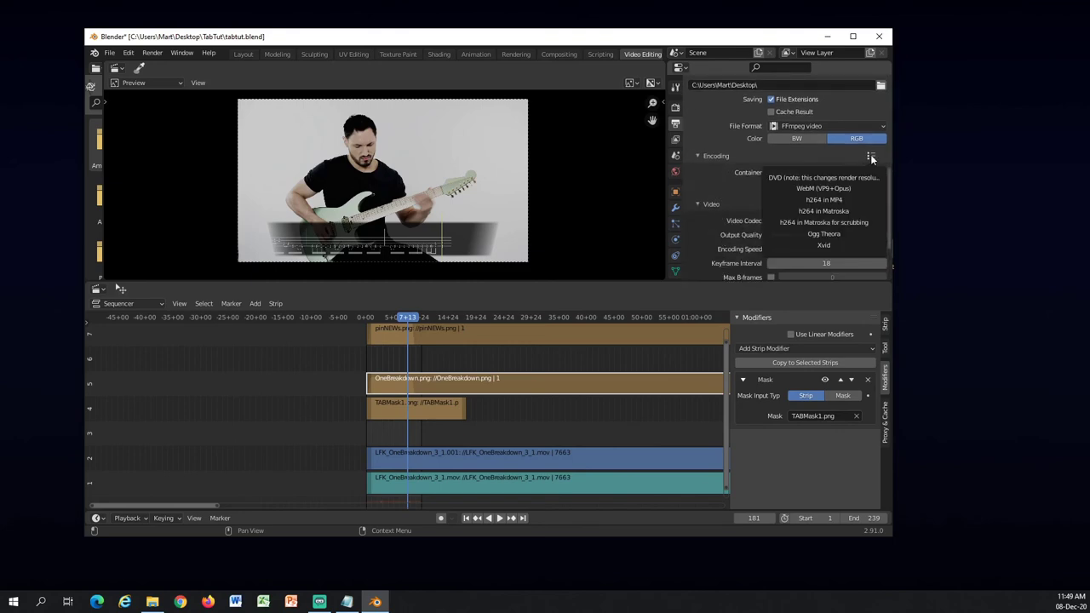
pyautogui.click(825, 203)
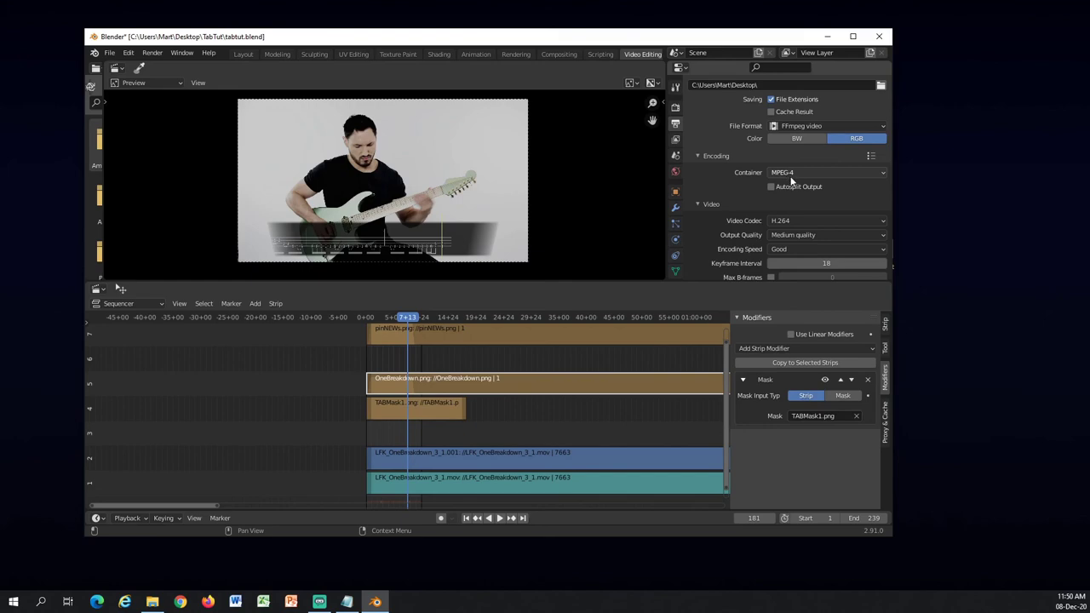
pyautogui.click(805, 241)
pyautogui.click(800, 288)
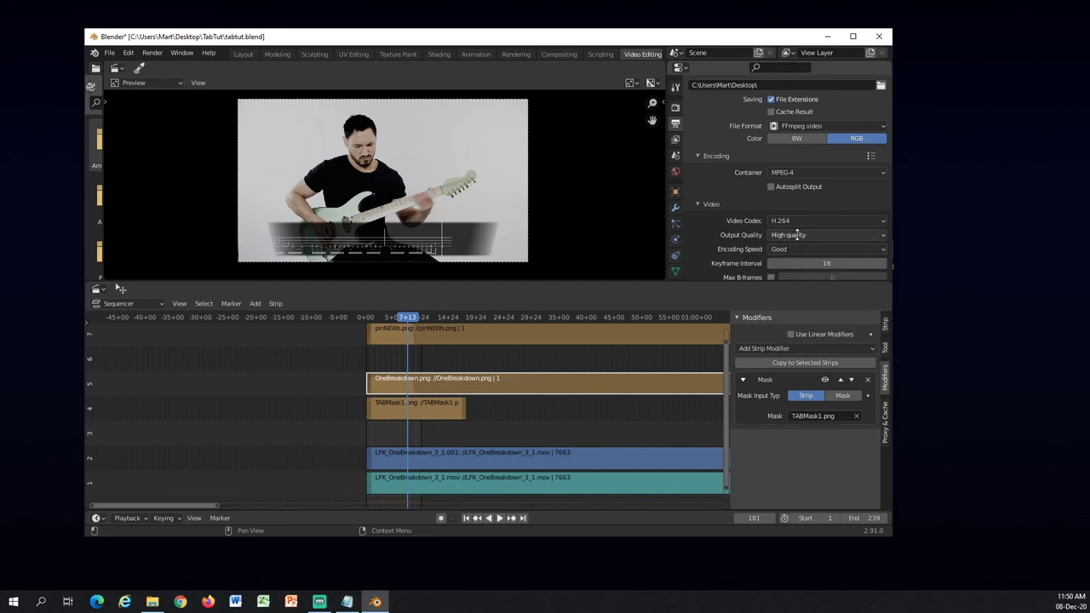
pyautogui.click(824, 248)
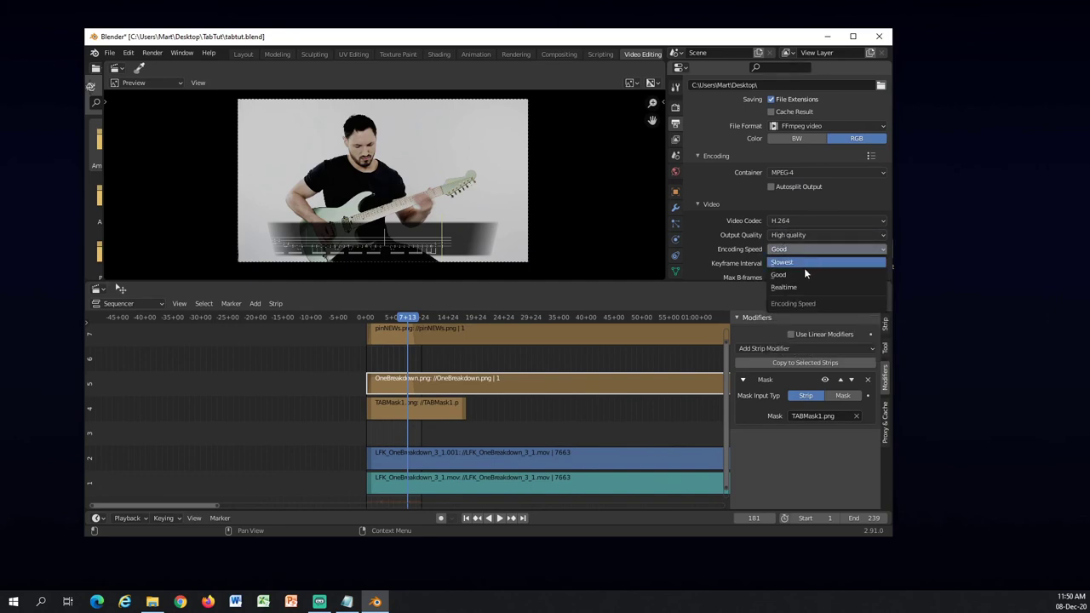
pyautogui.click(800, 275)
# Step: Set the audio codec to MP3 and confirm the 48000 sample rate
pyautogui.scroll(-3, 816, 264)
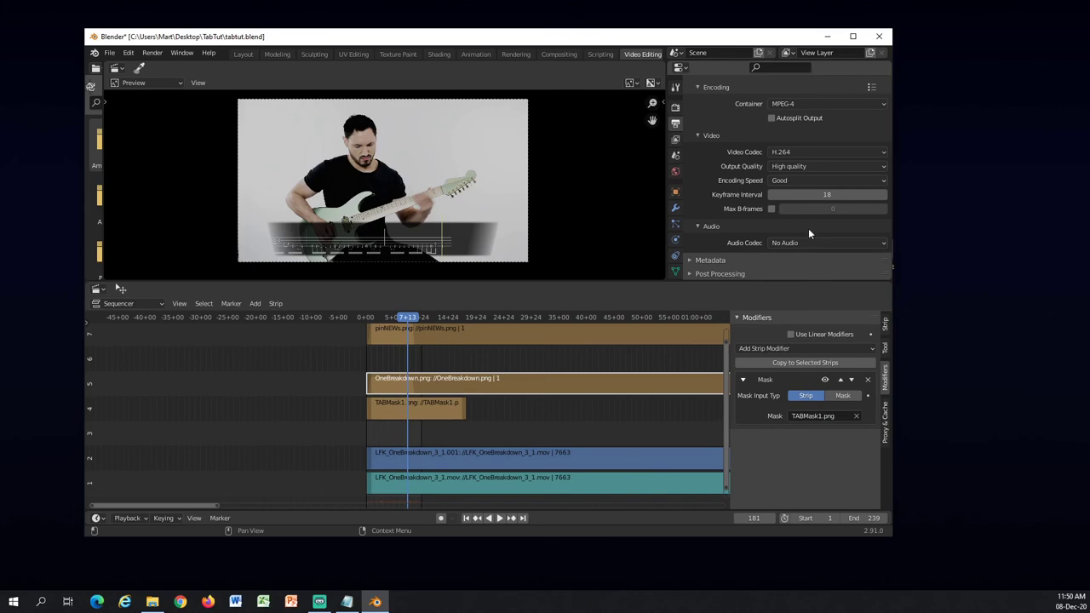
pyautogui.click(794, 243)
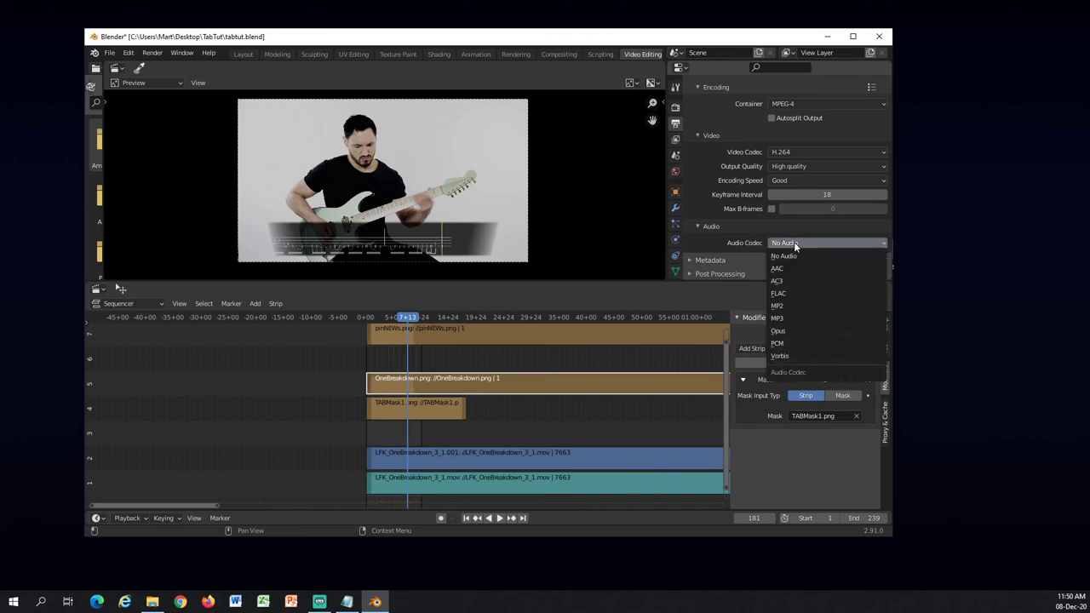
pyautogui.click(794, 318)
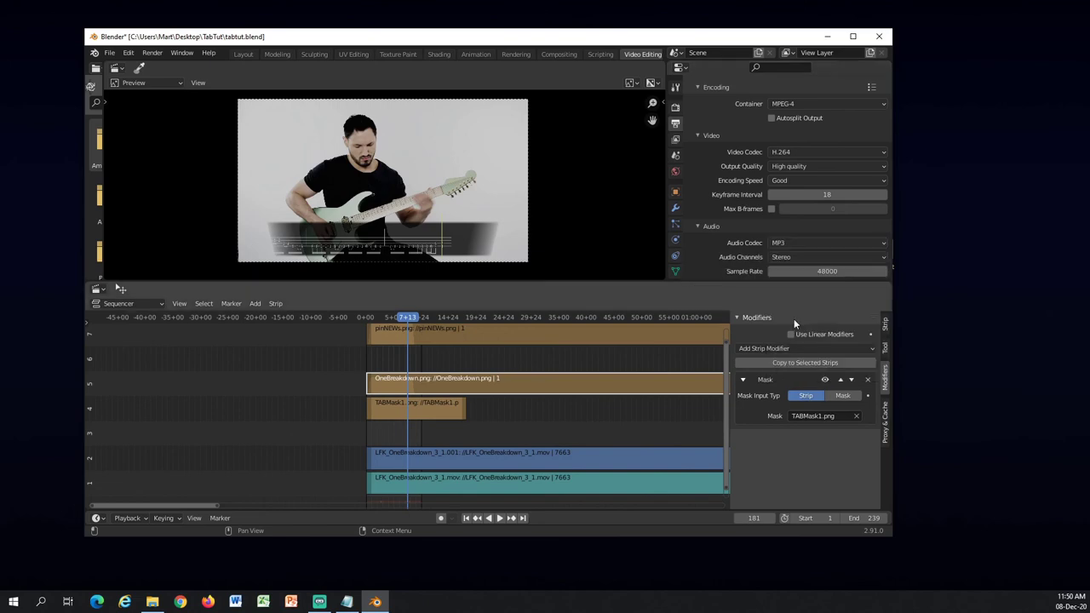
pyautogui.scroll(-2, 804, 252)
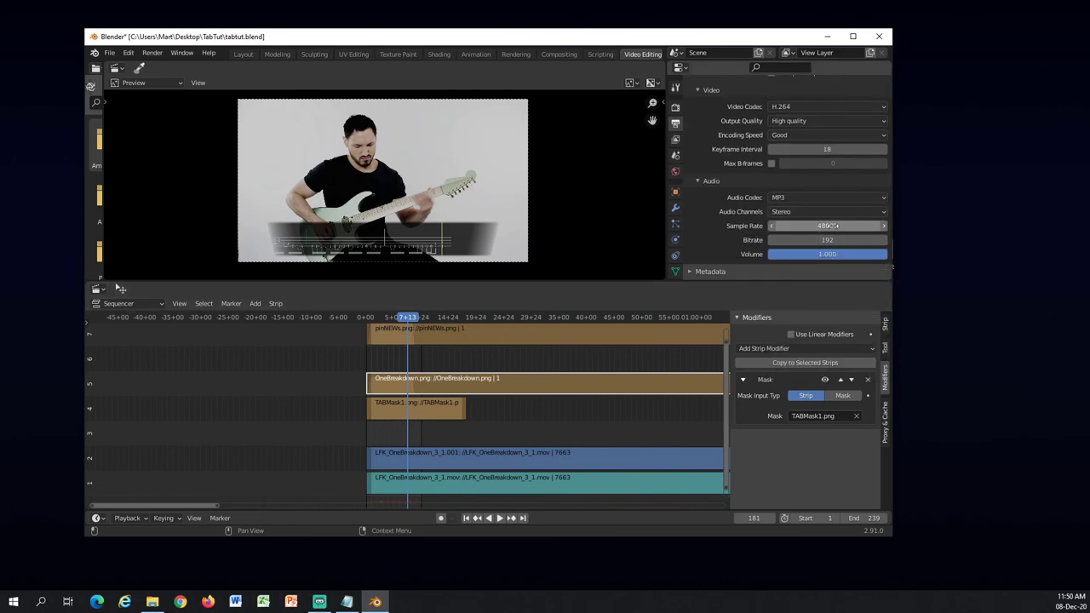
pyautogui.click(832, 225)
pyautogui.press('Return')
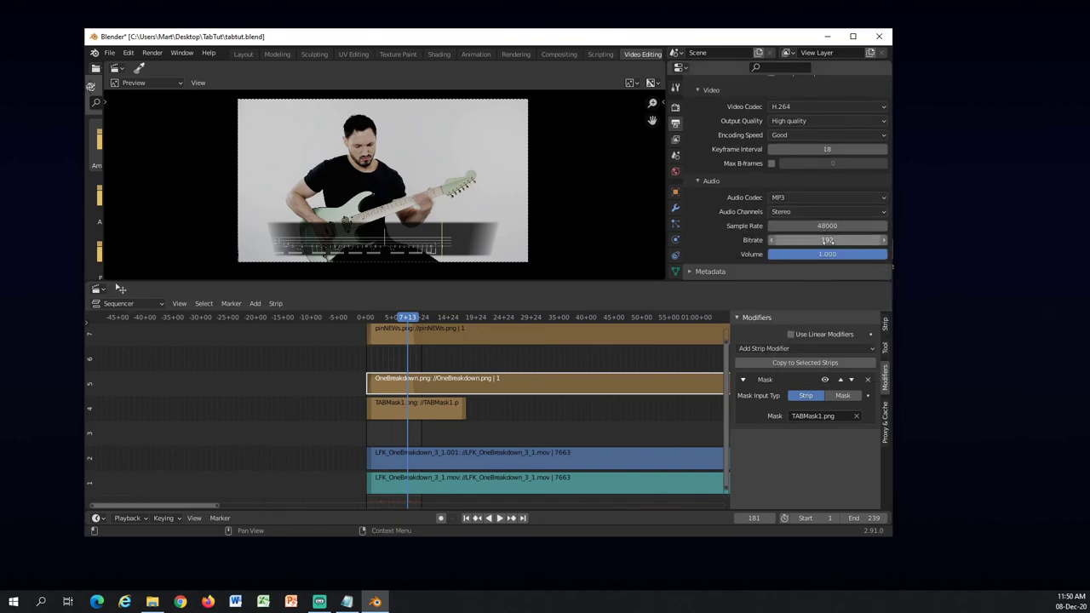
# Step: Expand the Metadata and Post Processing panels, then scroll back up to Dimensions
pyautogui.scroll(-1, 721, 242)
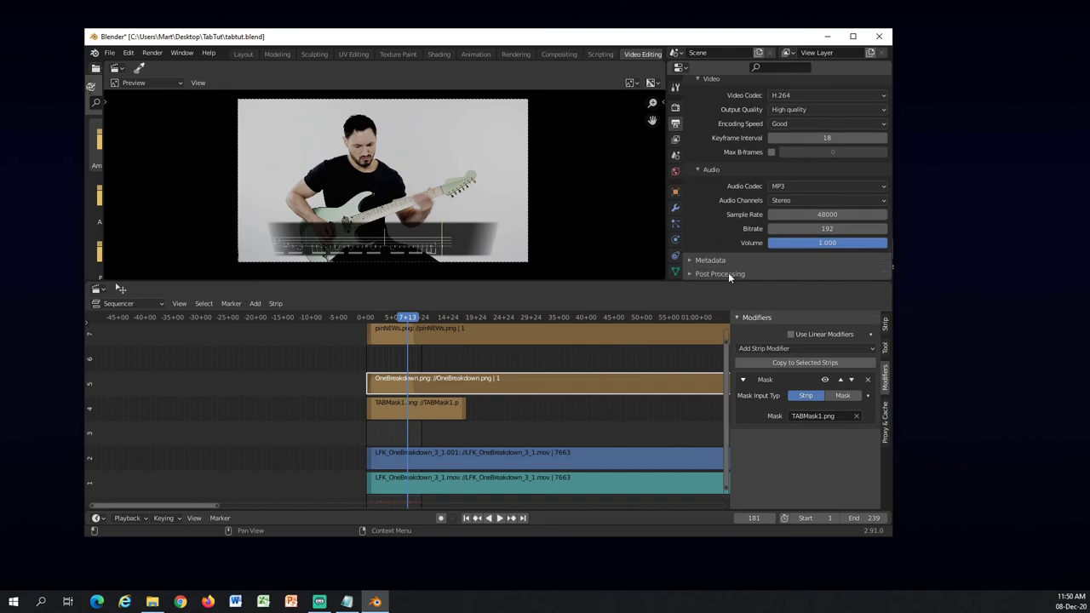
pyautogui.click(711, 260)
pyautogui.scroll(-5, 713, 236)
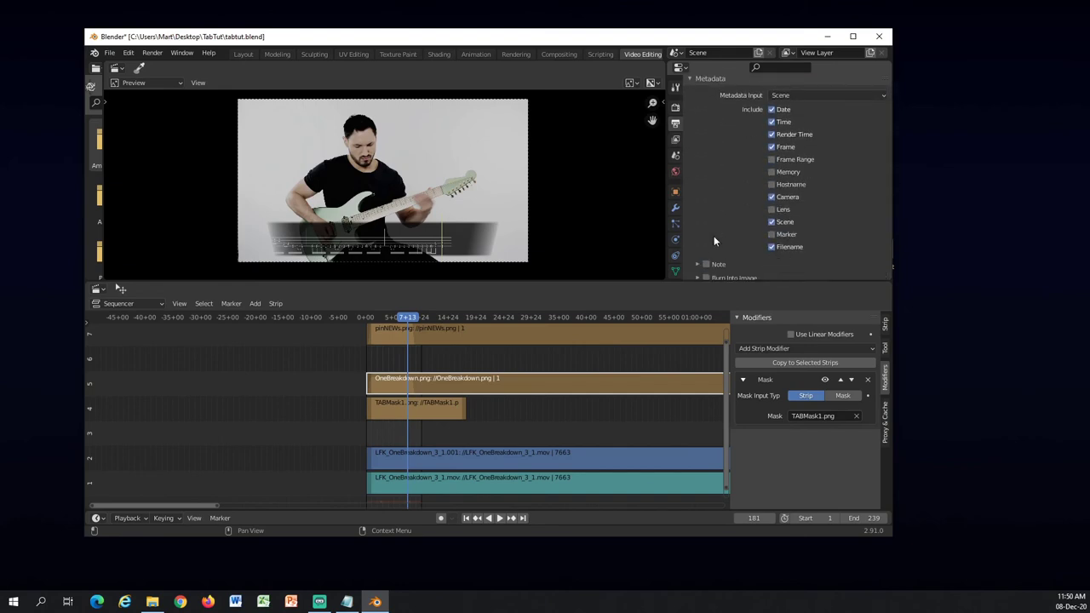
pyautogui.click(720, 273)
pyautogui.scroll(-2, 766, 249)
pyautogui.scroll(15, 743, 215)
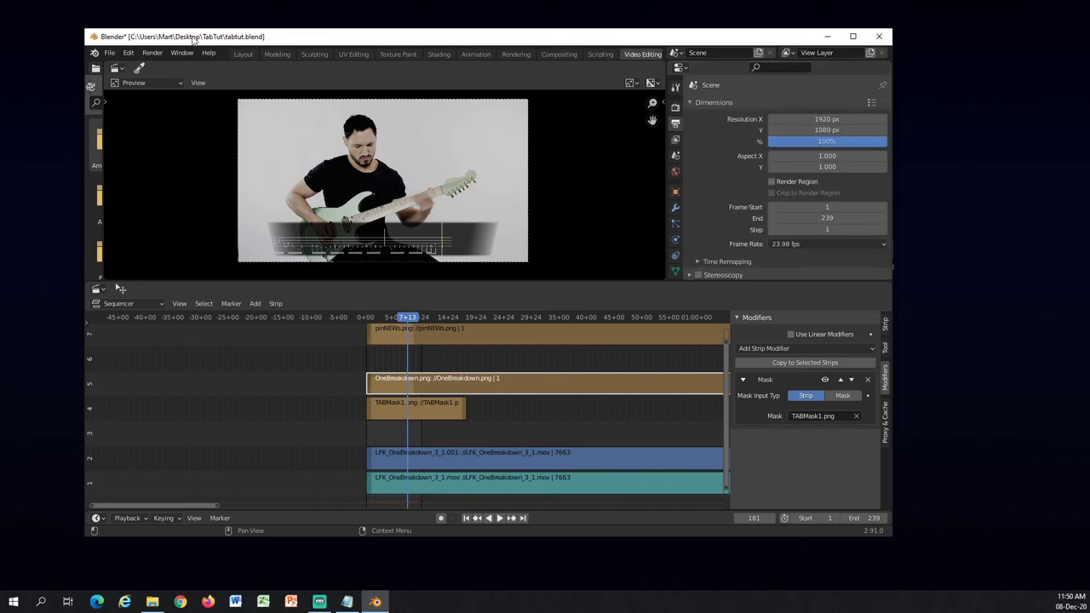
# Step: Save the tabtut project, then check the Render menu without rendering
pyautogui.click(111, 53)
pyautogui.click(119, 132)
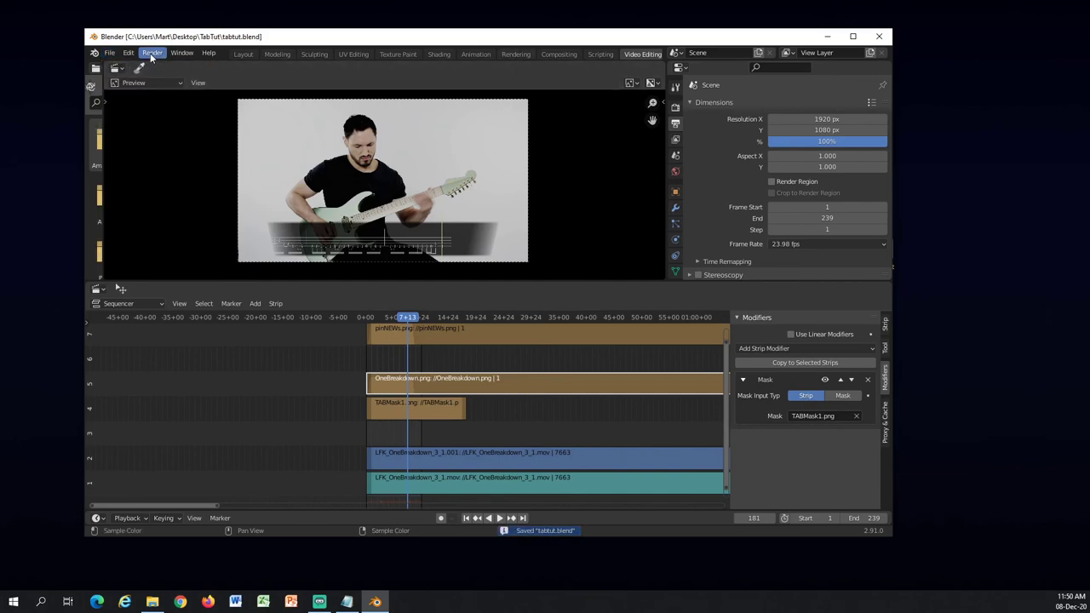
pyautogui.click(152, 55)
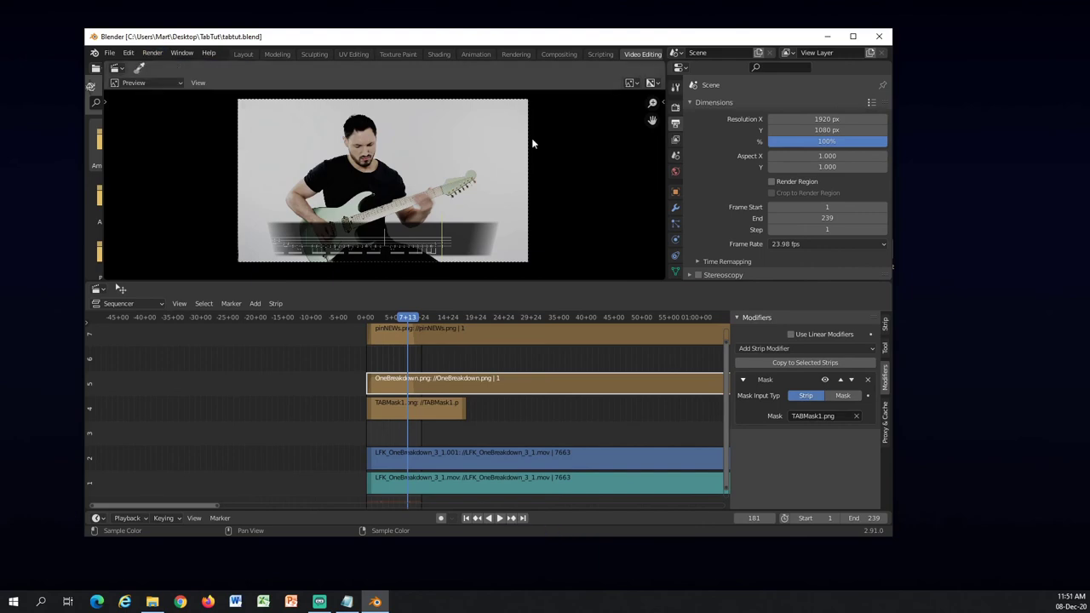
pyautogui.click(151, 53)
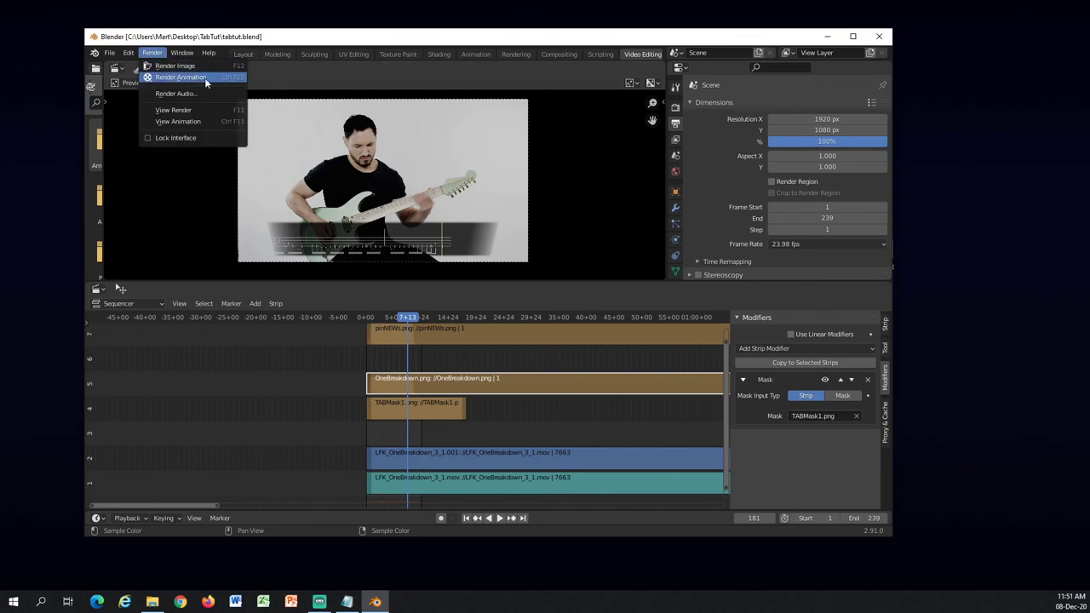
pyautogui.moveTo(356, 43); pyautogui.dragTo(376, 25)
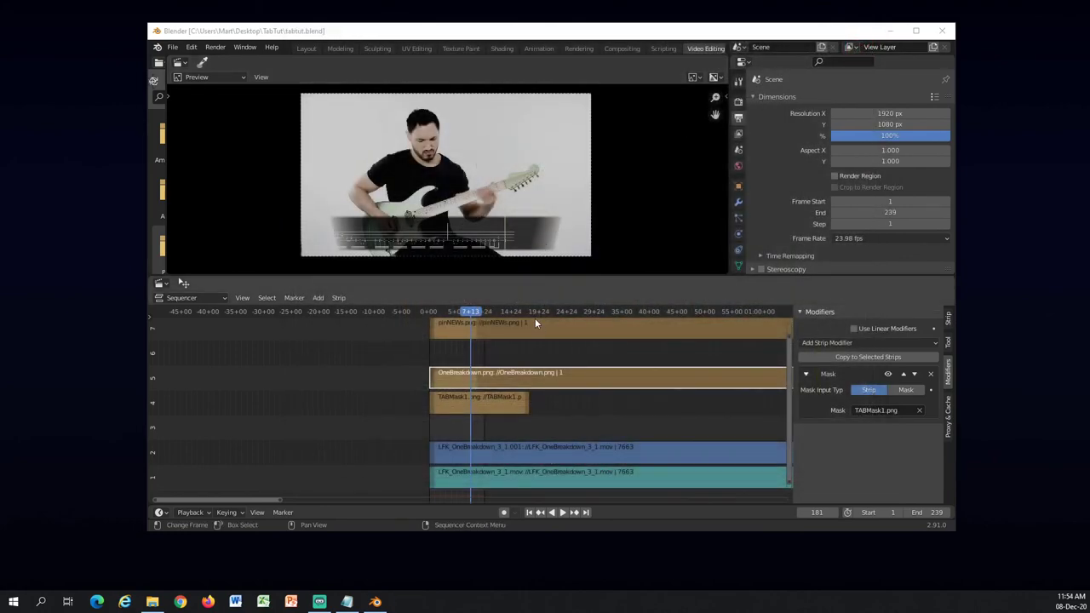
# Step: Scrub the playhead to frames 28, 11 and 197, keeping the Sequencer view type
pyautogui.click(435, 311)
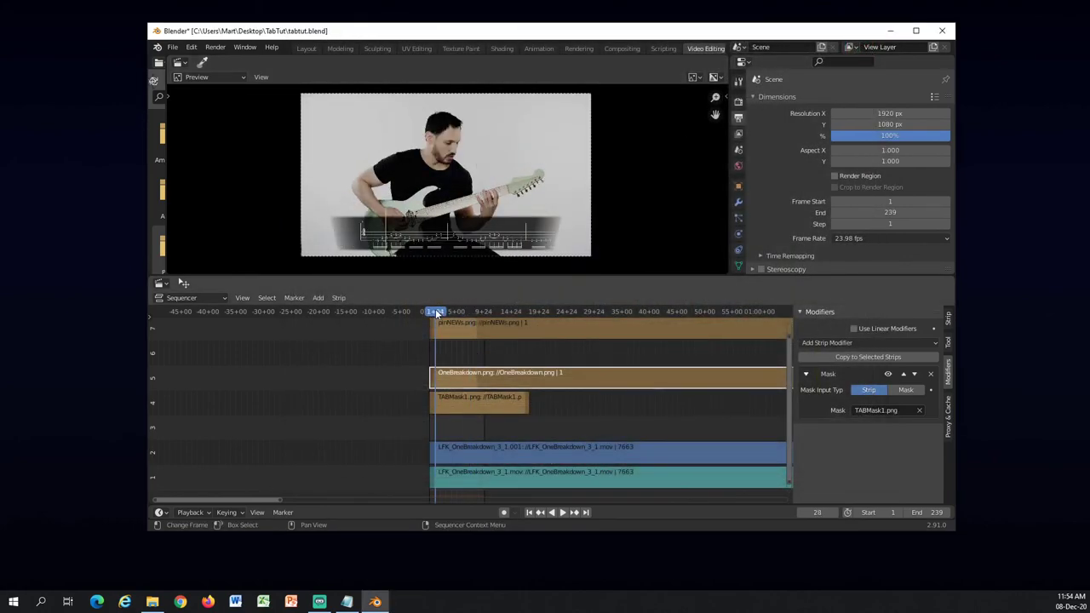
pyautogui.scroll(10, 430, 374)
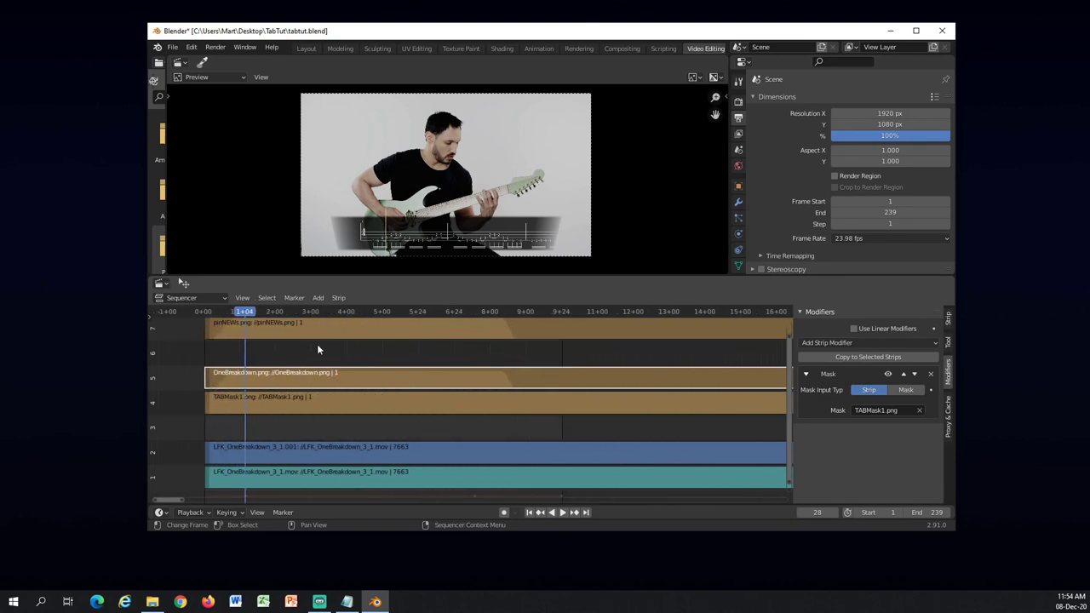
pyautogui.click(220, 341)
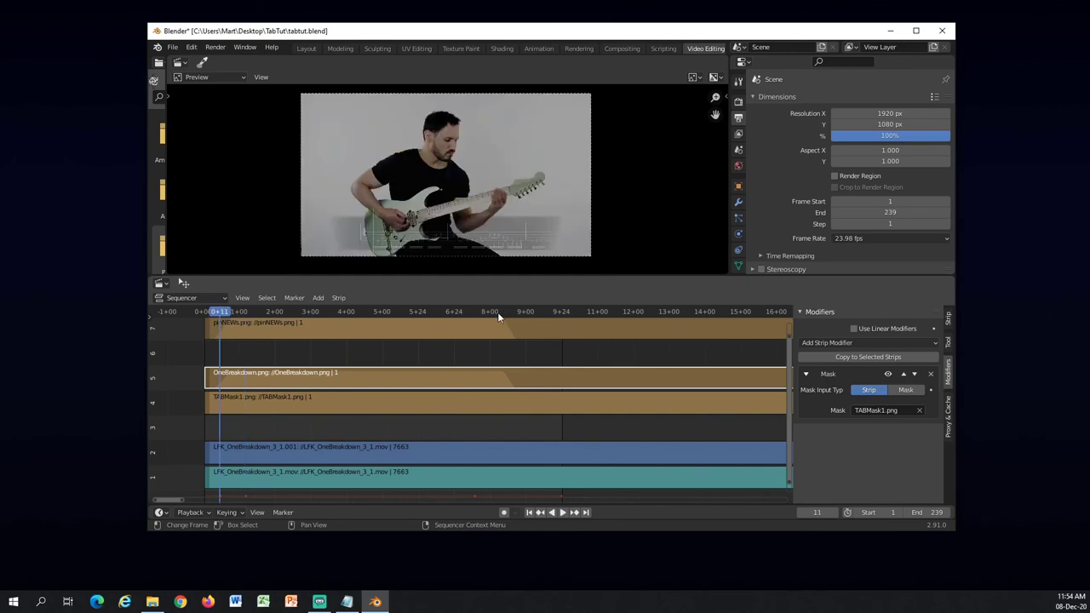
pyautogui.click(497, 311)
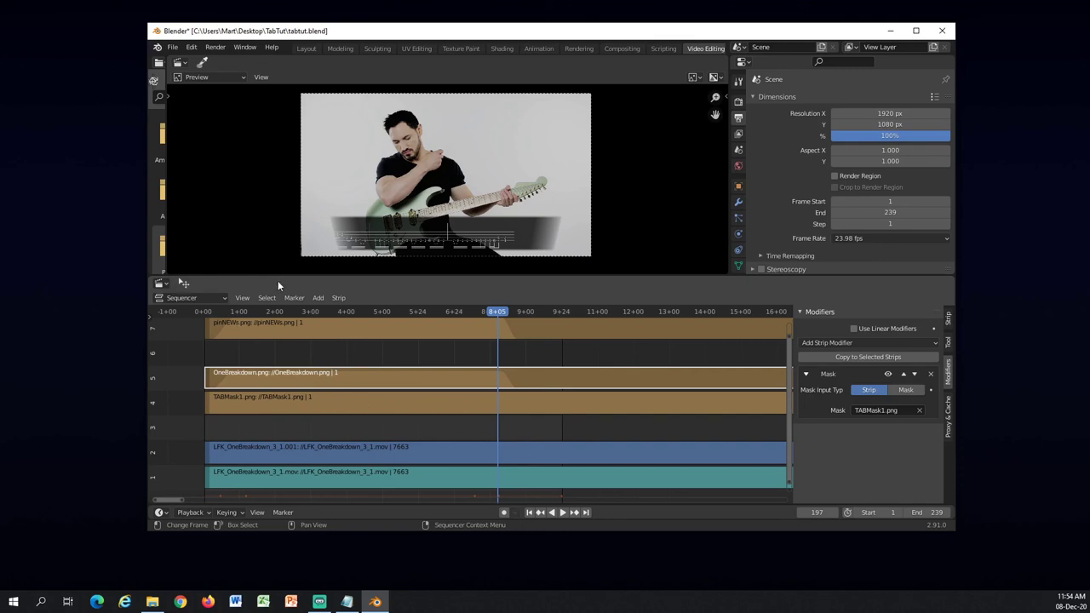
pyautogui.click(181, 298)
pyautogui.click(180, 300)
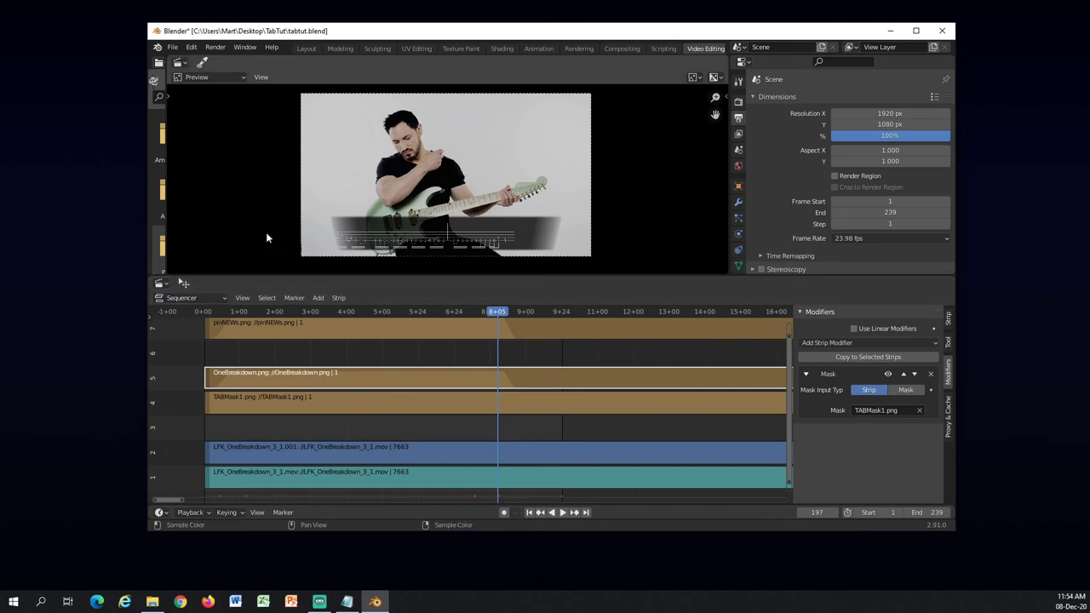
# Step: Save the project file
pyautogui.moveTo(474, 33); pyautogui.dragTo(454, 32)
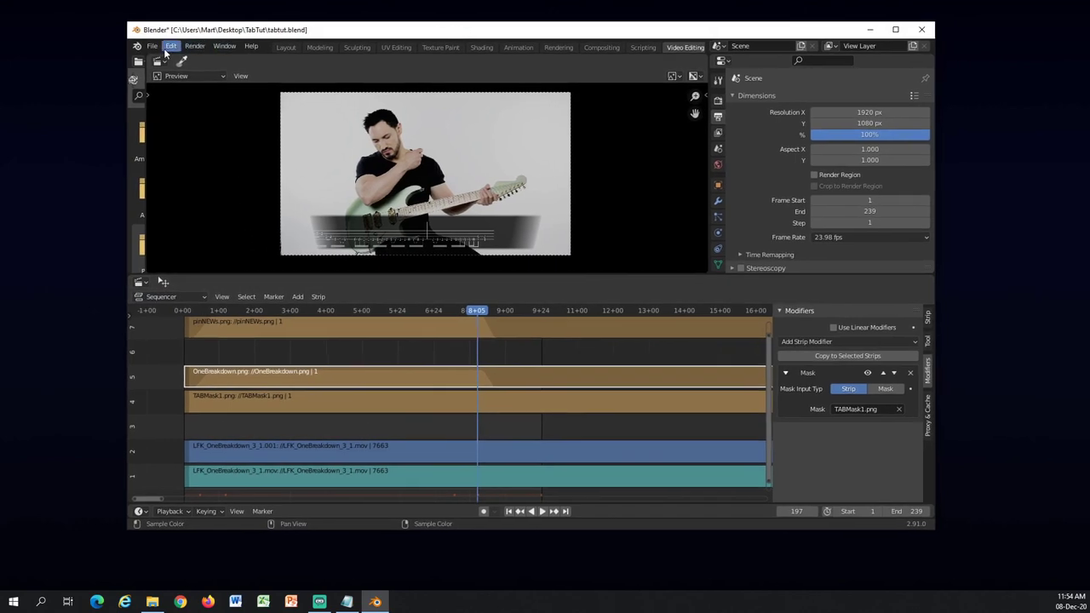
pyautogui.click(152, 46)
pyautogui.click(171, 122)
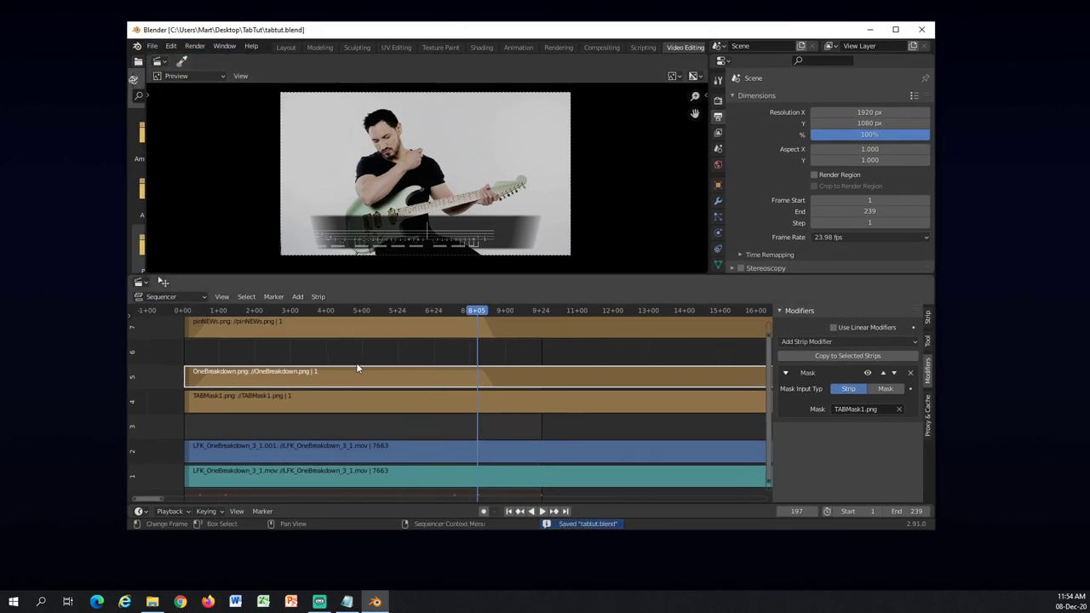
# Step: Widen the file browser to show Documents, and turn the sequencer area into a Dope Sheet
pyautogui.scroll(-2, 352, 366)
pyautogui.scroll(-1, 332, 400)
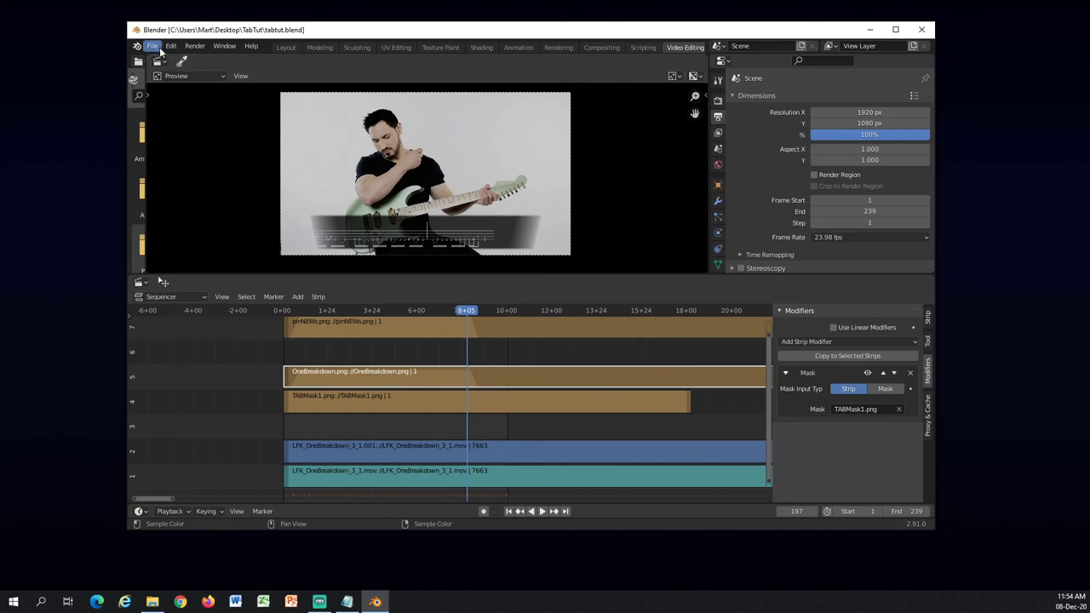
pyautogui.moveTo(145, 183); pyautogui.dragTo(455, 183)
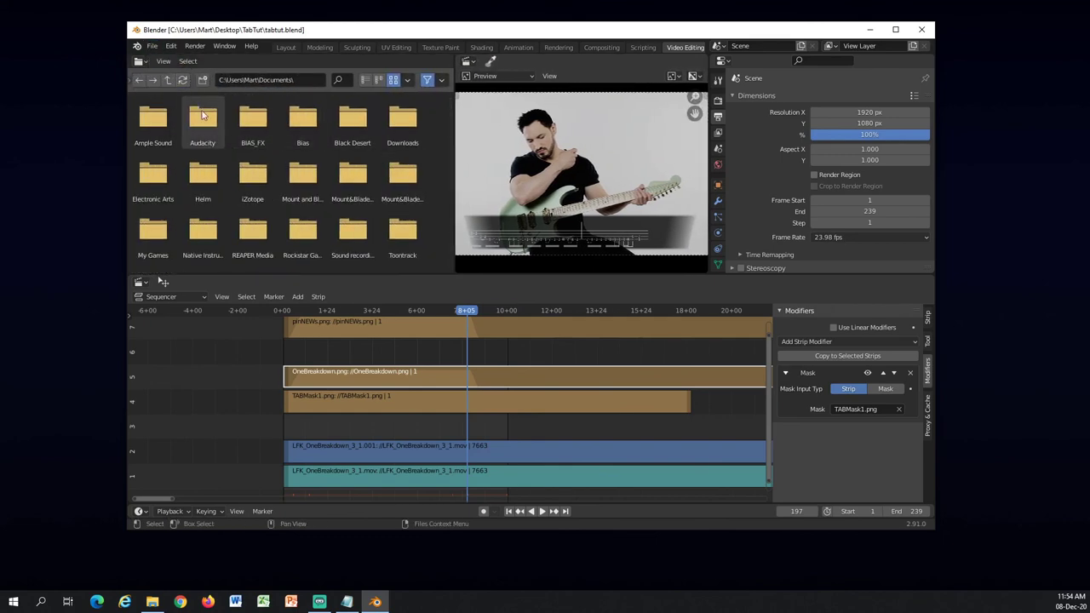
pyautogui.click(139, 282)
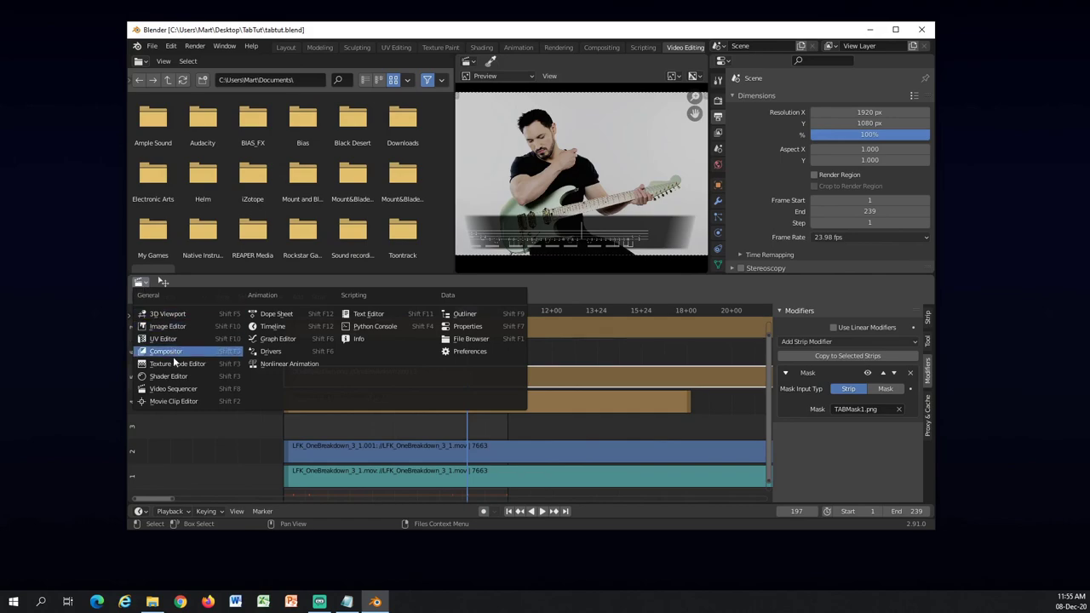
pyautogui.click(292, 316)
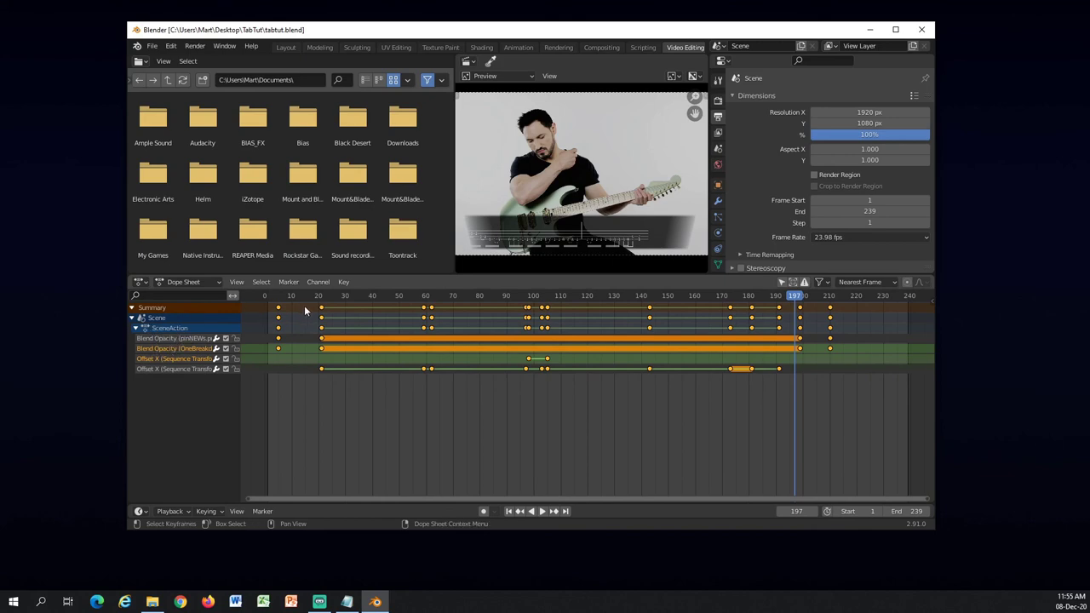
pyautogui.click(275, 295)
pyautogui.scroll(4, 353, 446)
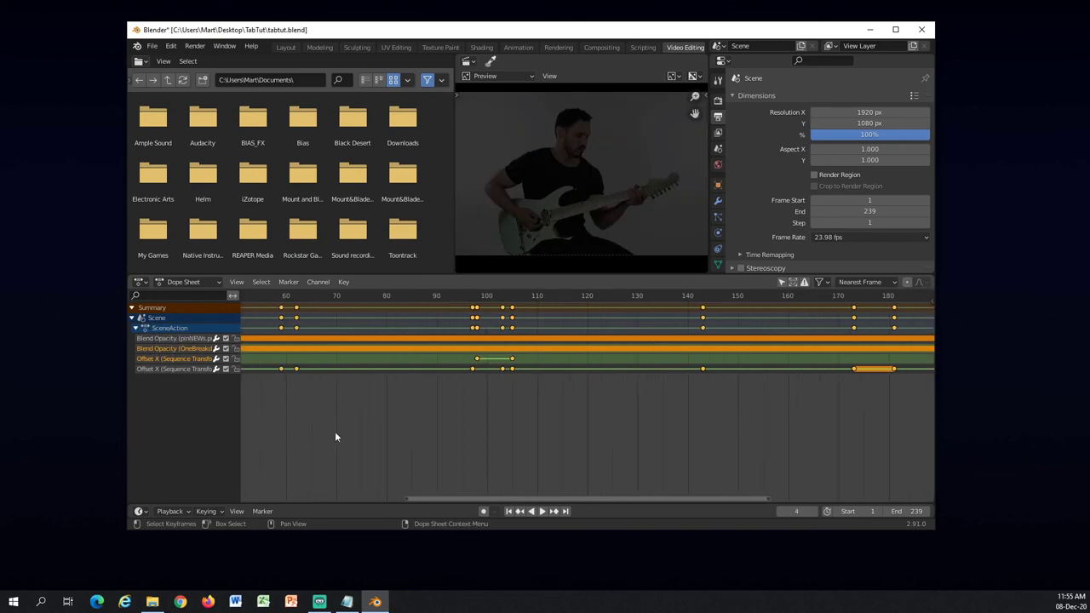
pyautogui.keyDown('ctrl'); pyautogui.hscroll(-6, 536, 431); pyautogui.keyUp('ctrl')
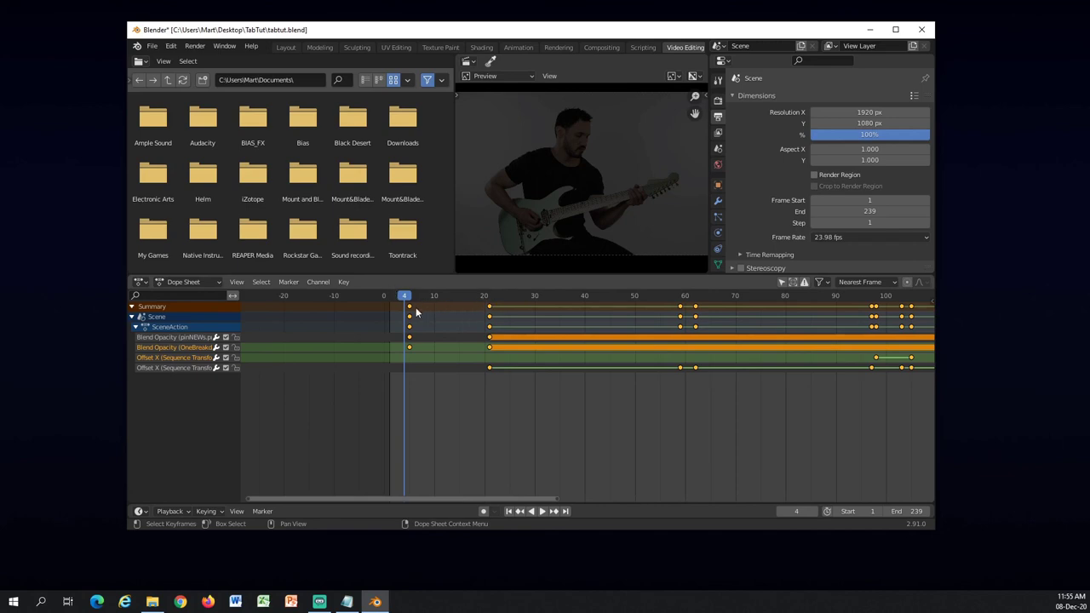
pyautogui.click(489, 316)
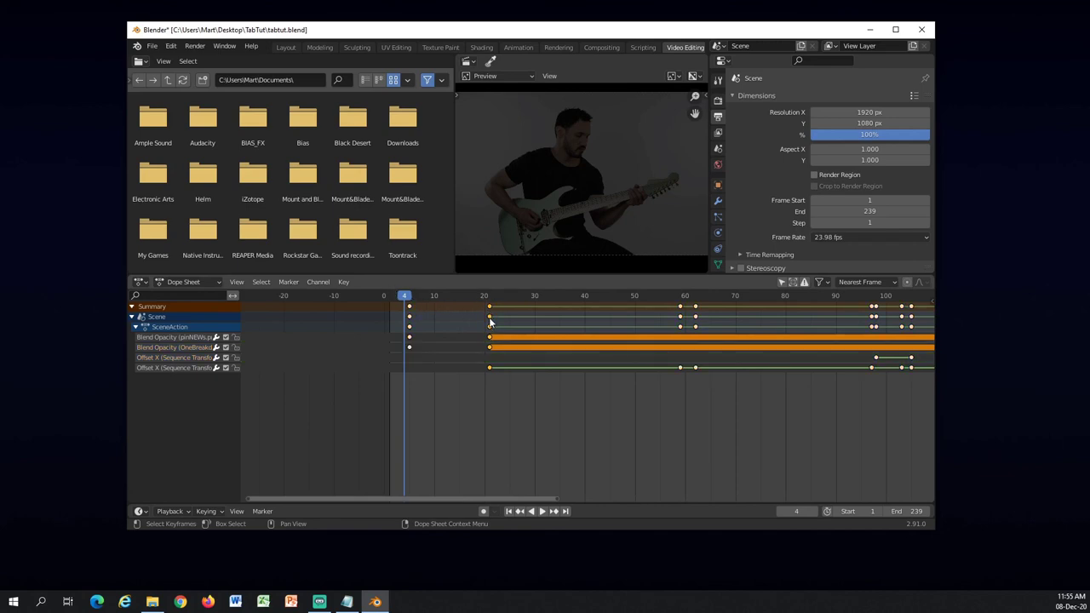
pyautogui.click(409, 316)
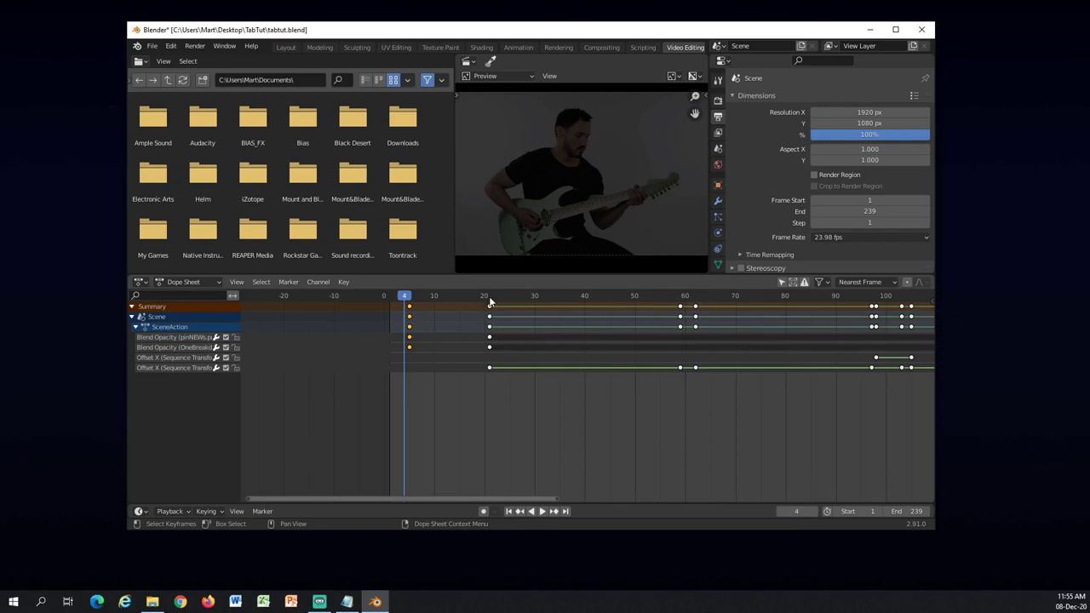
pyautogui.press('Up')
pyautogui.scroll(5, 479, 336)
pyautogui.moveTo(522, 460); pyautogui.dragTo(559, 452, button='middle')
pyautogui.keyDown('ctrl'); pyautogui.scroll(4, 695, 467); pyautogui.keyUp('ctrl')
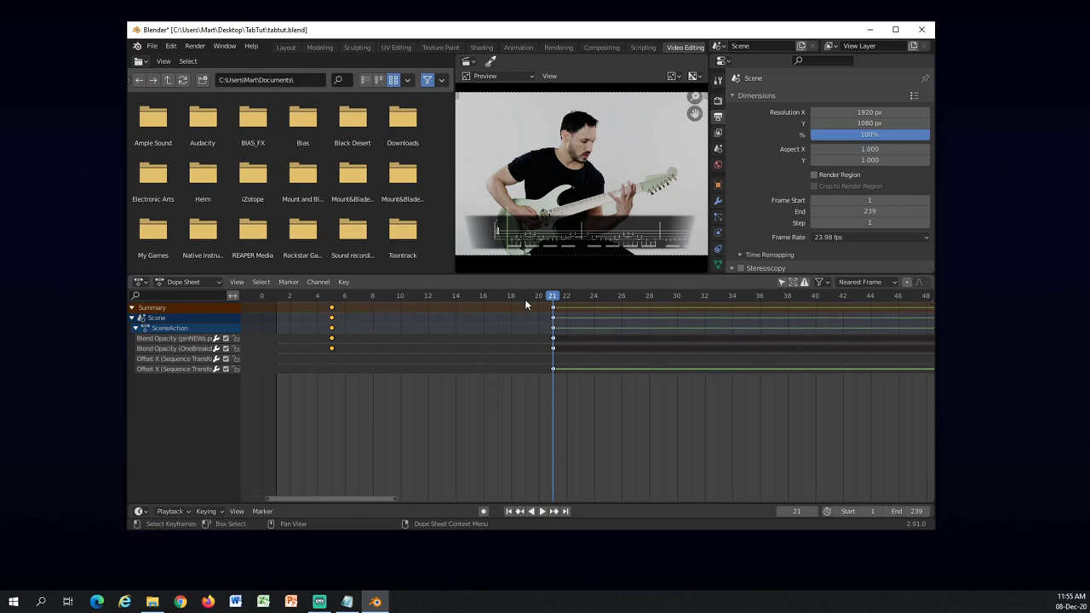
pyautogui.scroll(-10, 541, 376)
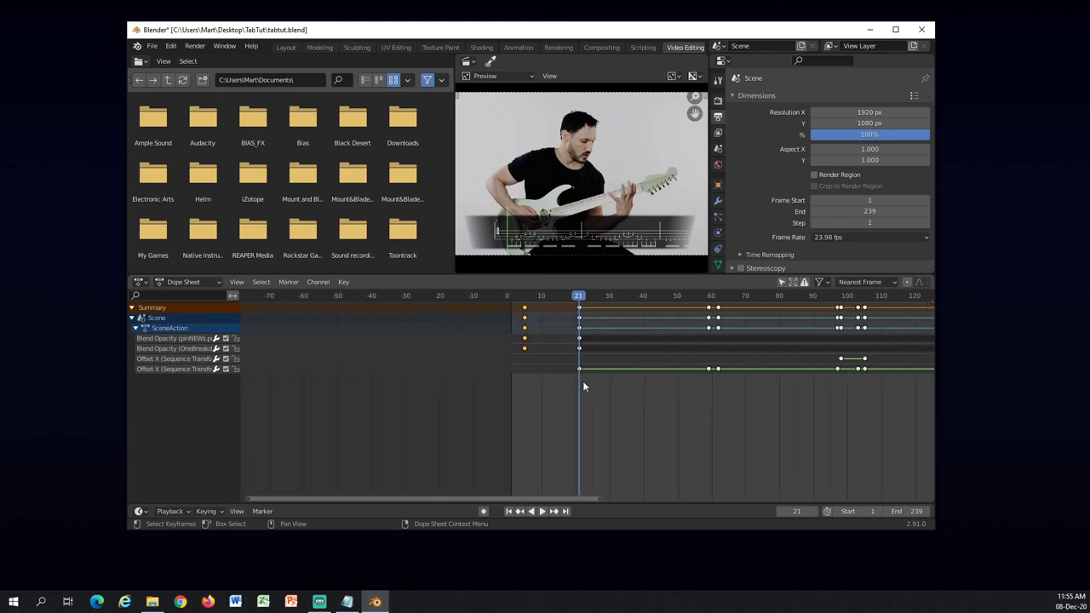
pyautogui.keyDown('ctrl'); pyautogui.moveTo(644, 394); pyautogui.dragTo(608, 427, button='middle'); pyautogui.keyUp('ctrl')
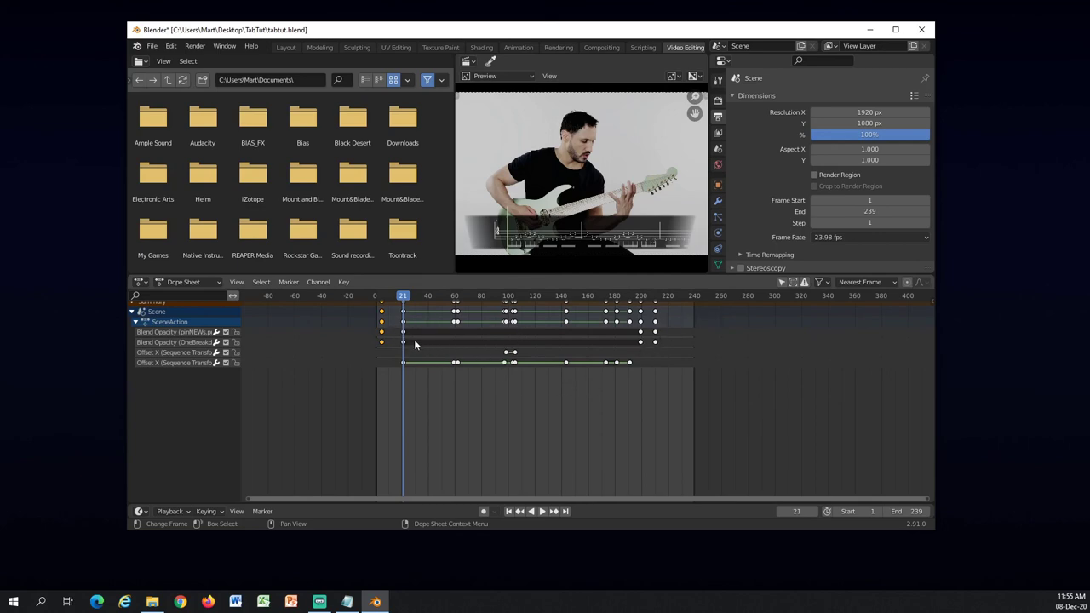
pyautogui.scroll(3, 436, 442)
pyautogui.moveTo(408, 395); pyautogui.dragTo(445, 394, button='middle')
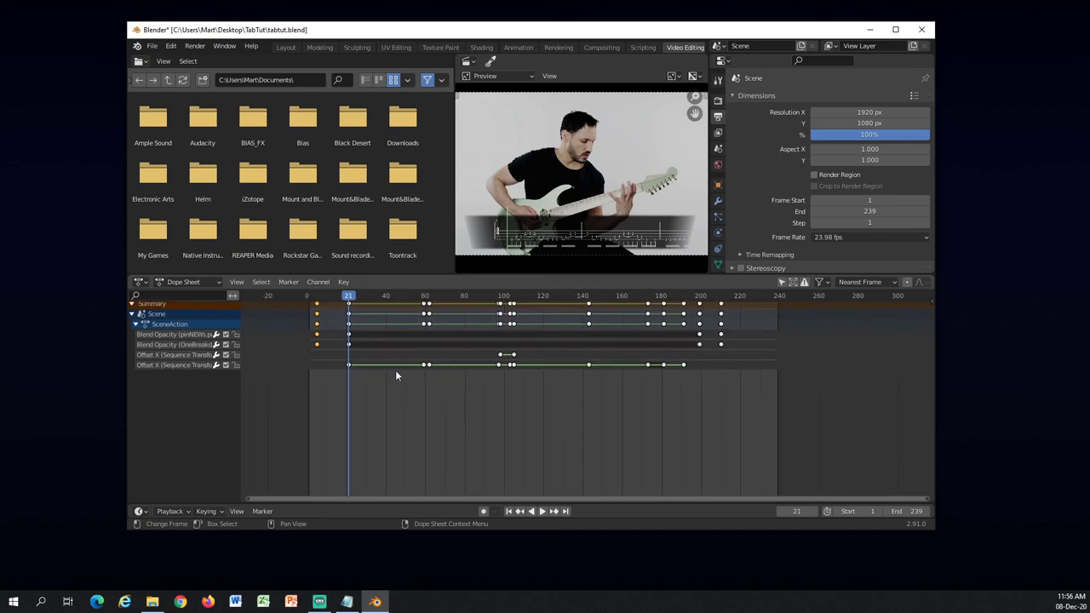
pyautogui.click(389, 296)
pyautogui.scroll(-1, 418, 425)
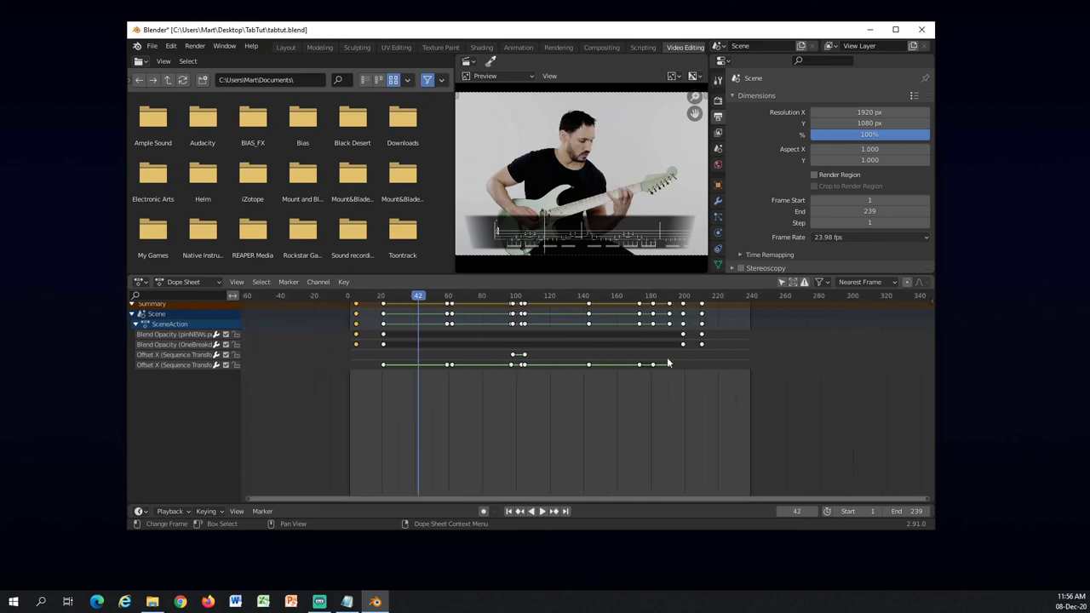
pyautogui.scroll(1, 573, 428)
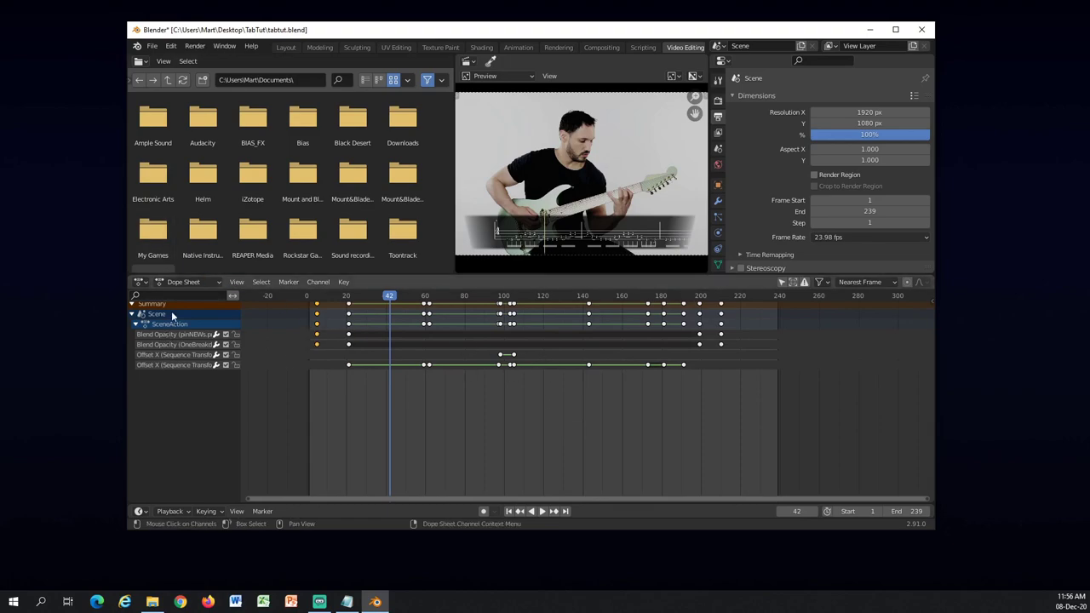
# Step: Switch the Dope Sheet area back to the Video Sequencer showing the footage and overlay strips
pyautogui.click(139, 282)
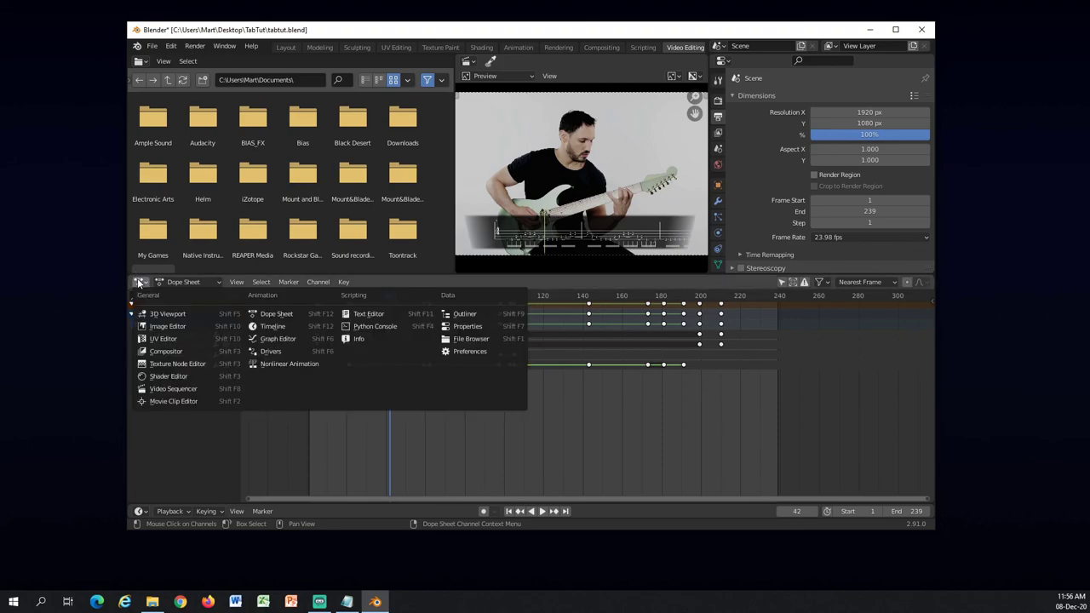
pyautogui.click(179, 388)
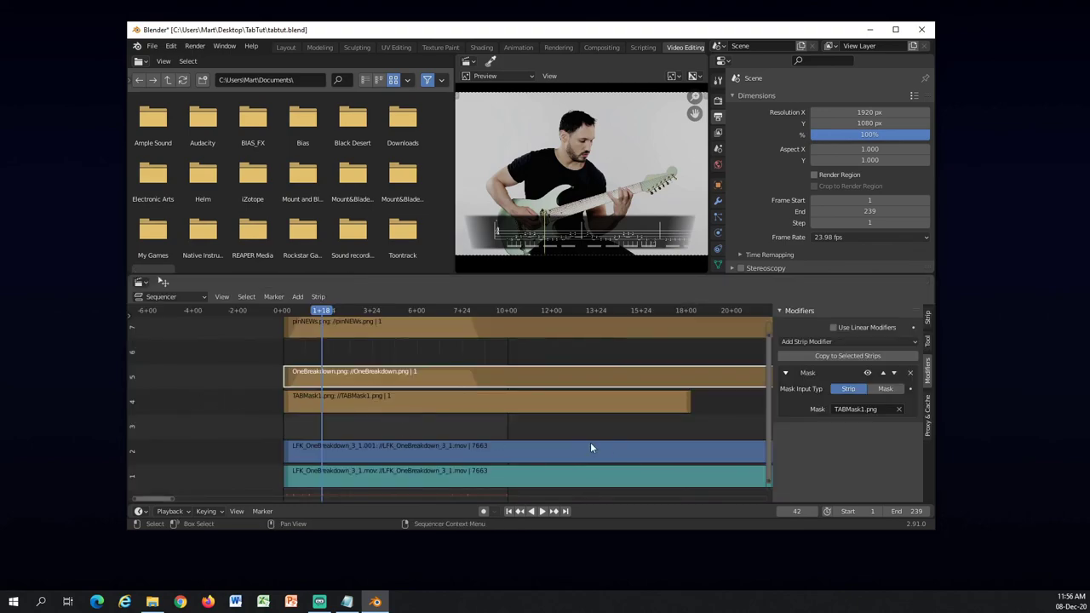
pyautogui.moveTo(358, 30); pyautogui.dragTo(338, 45)
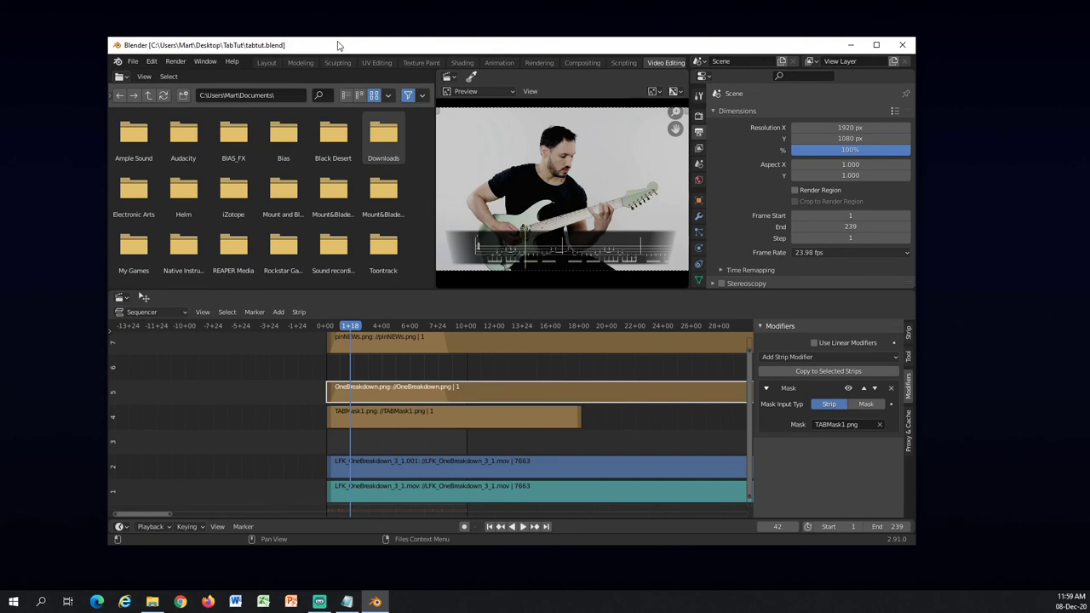